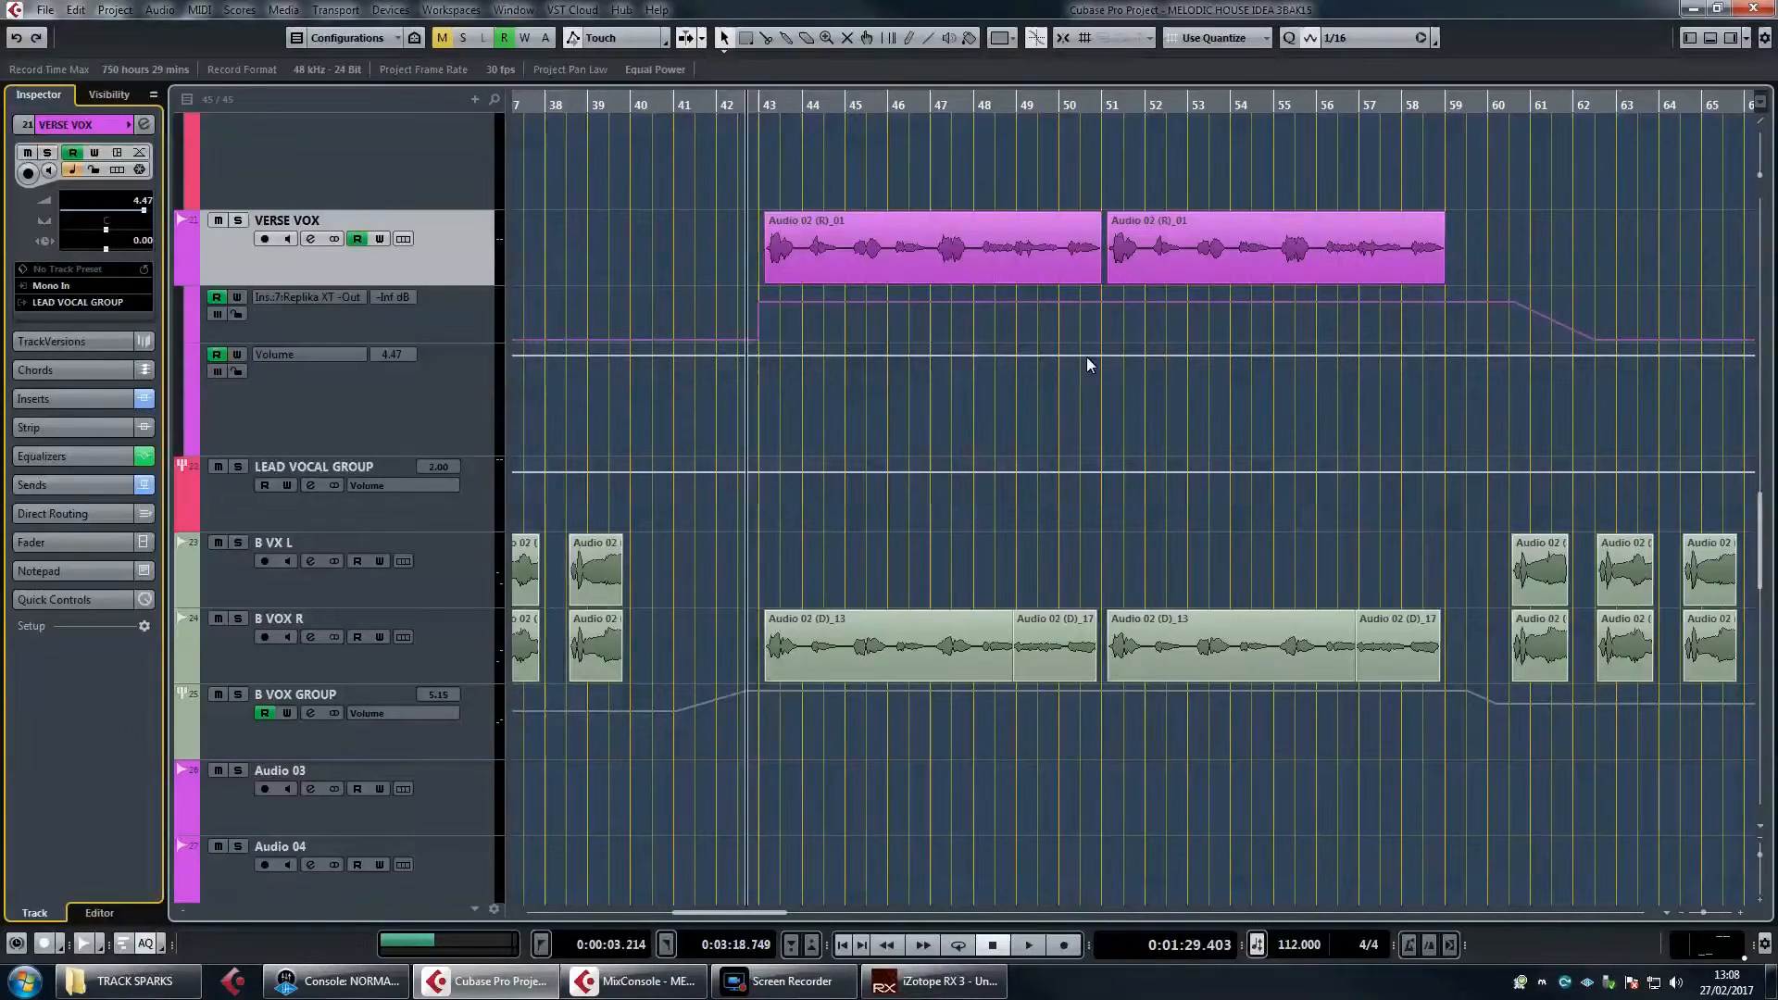
Move the playhead to just before bar 43 and select both audio clips on the VERSE VOX track
scroll(1103, 368, "up", 2)
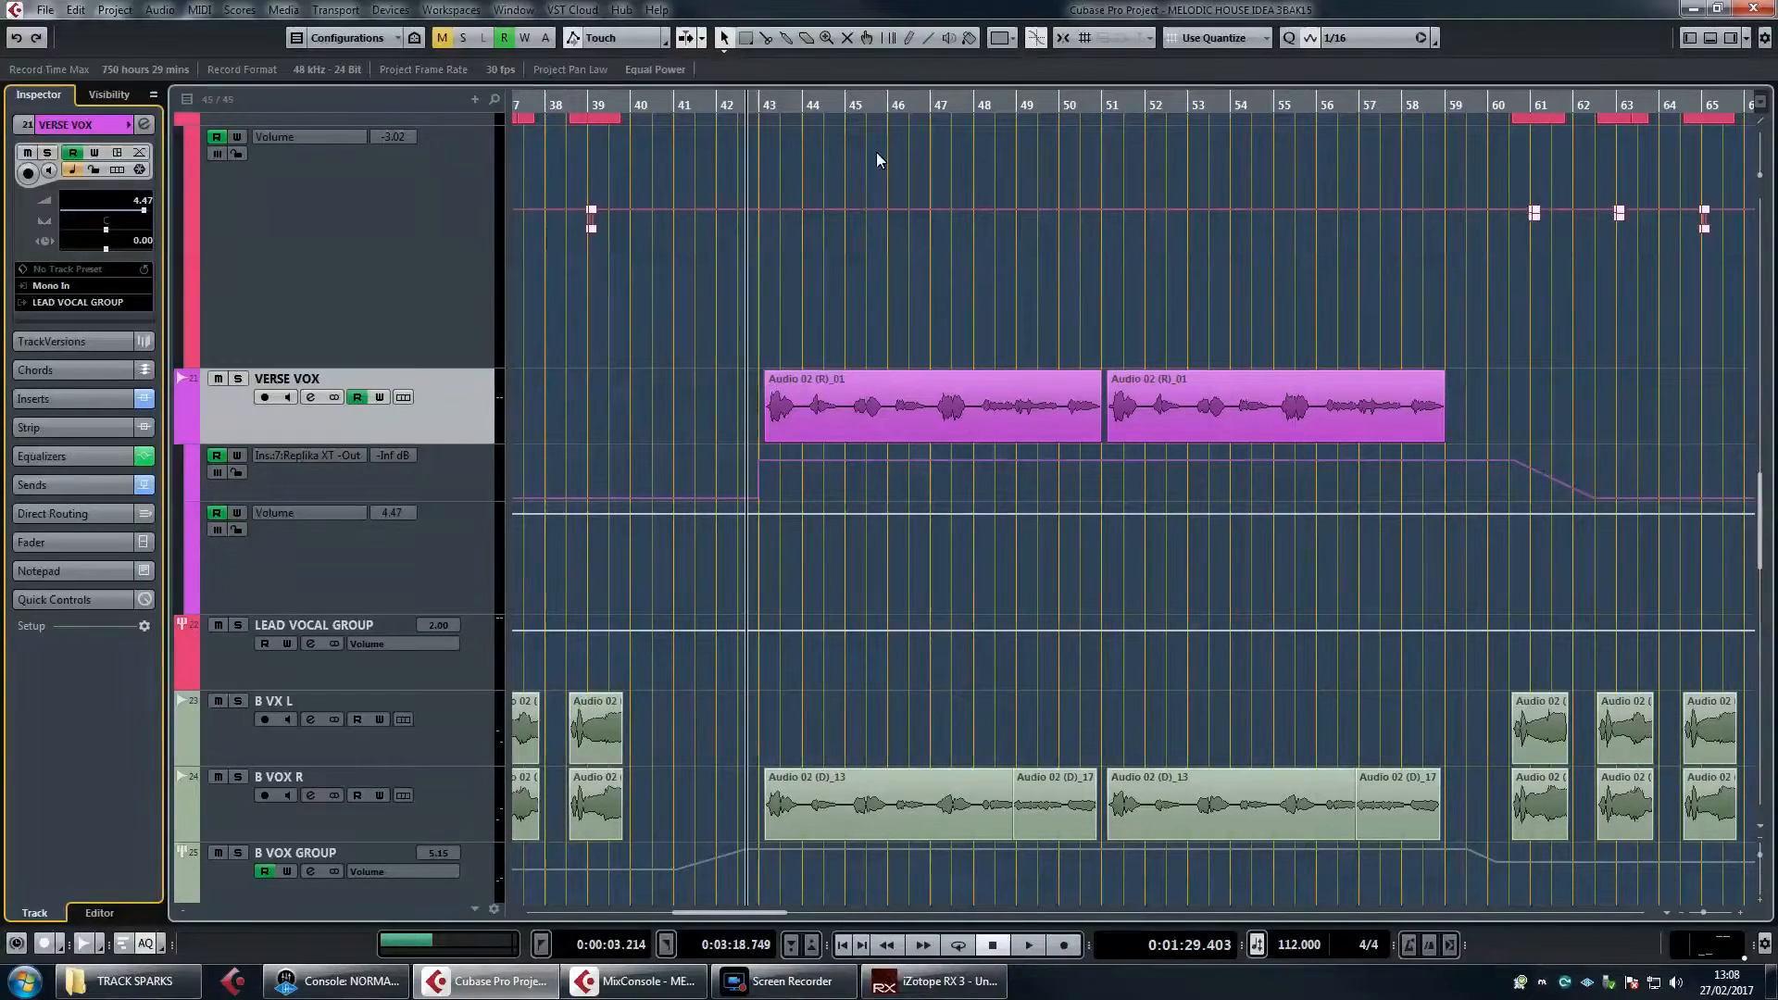
left_click_drag(761, 105, 750, 106)
scroll(870, 231, "right", 2)
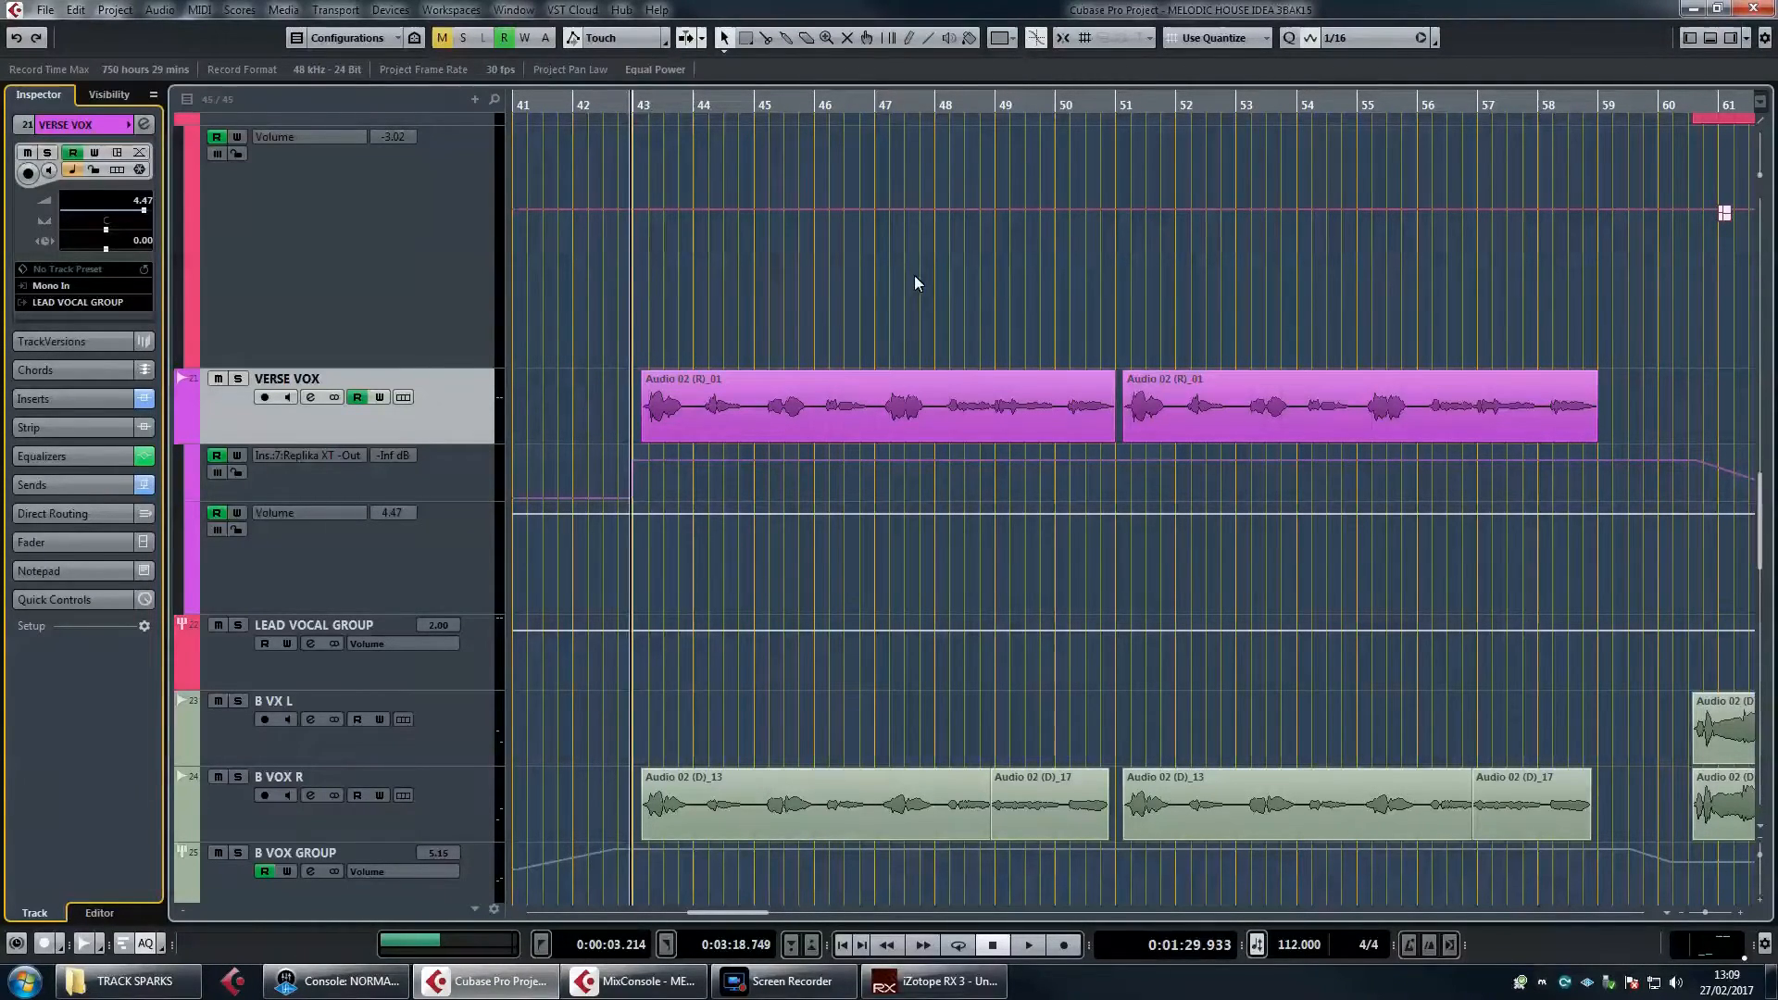
left_click_drag(894, 289, 1190, 408)
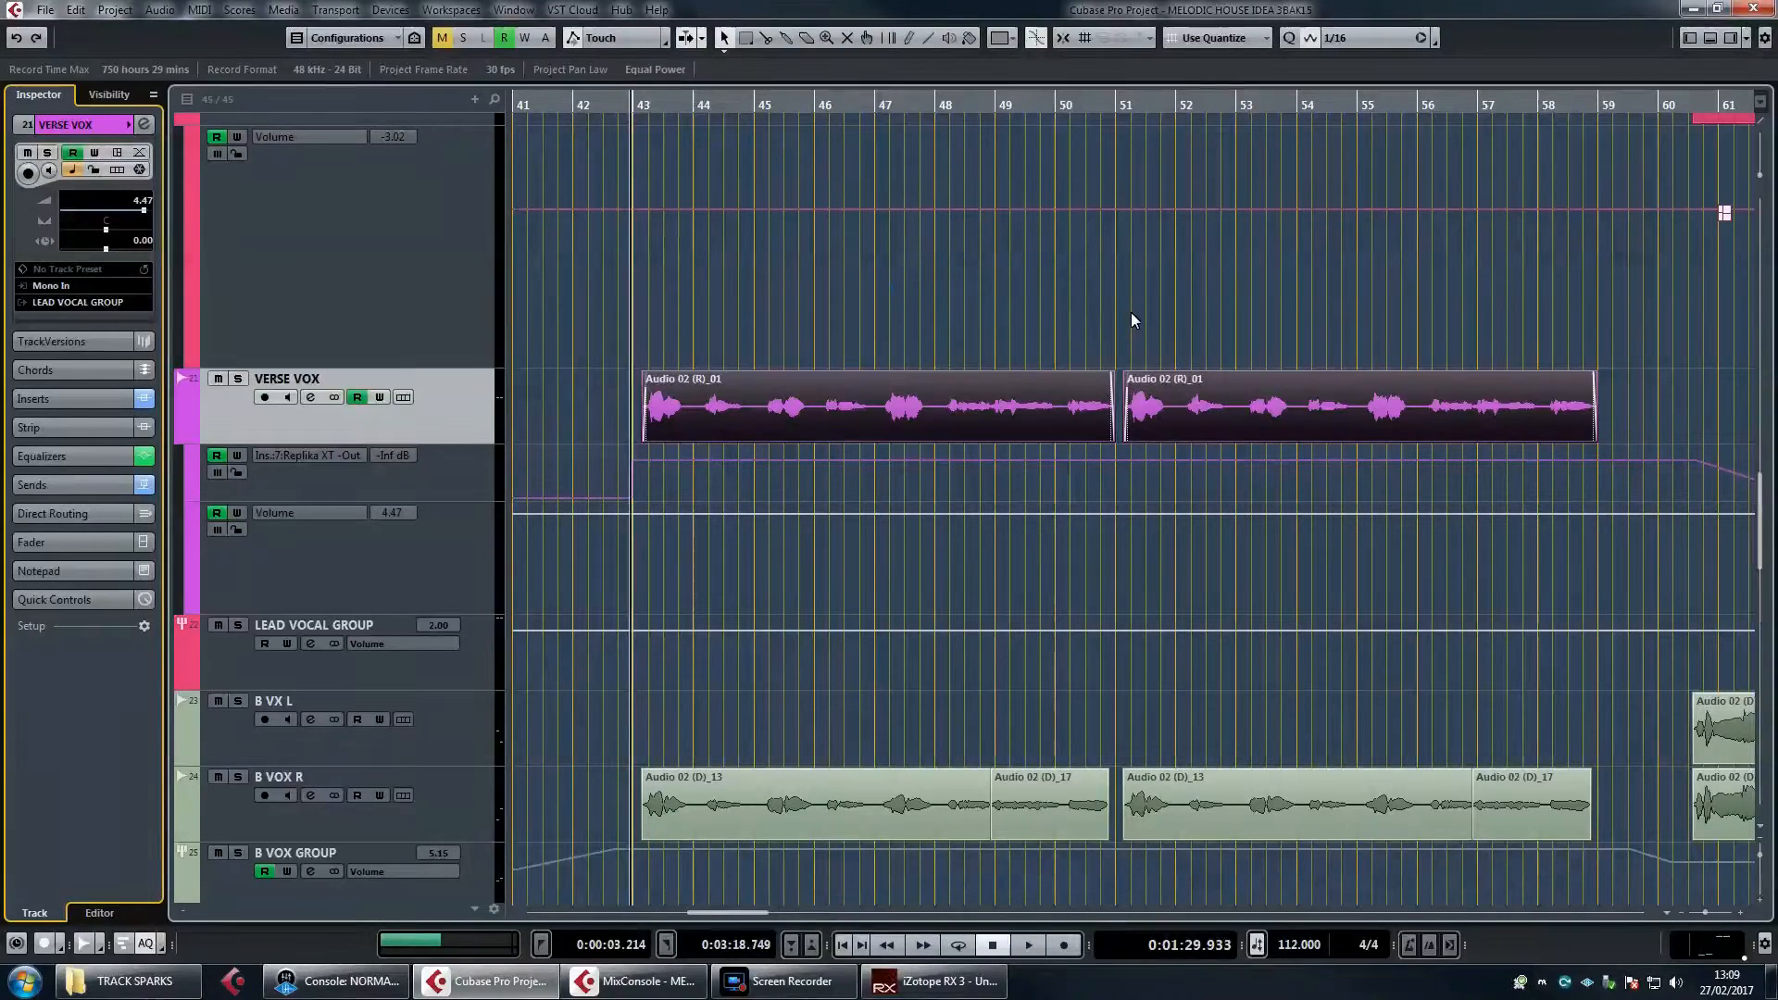
left_click_drag(1079, 287, 1287, 439)
left_click(1109, 398)
left_click(1046, 321)
left_click(1180, 388)
left_click(1044, 292)
left_click(1270, 401)
key("g")
scroll(937, 461, "right", 4)
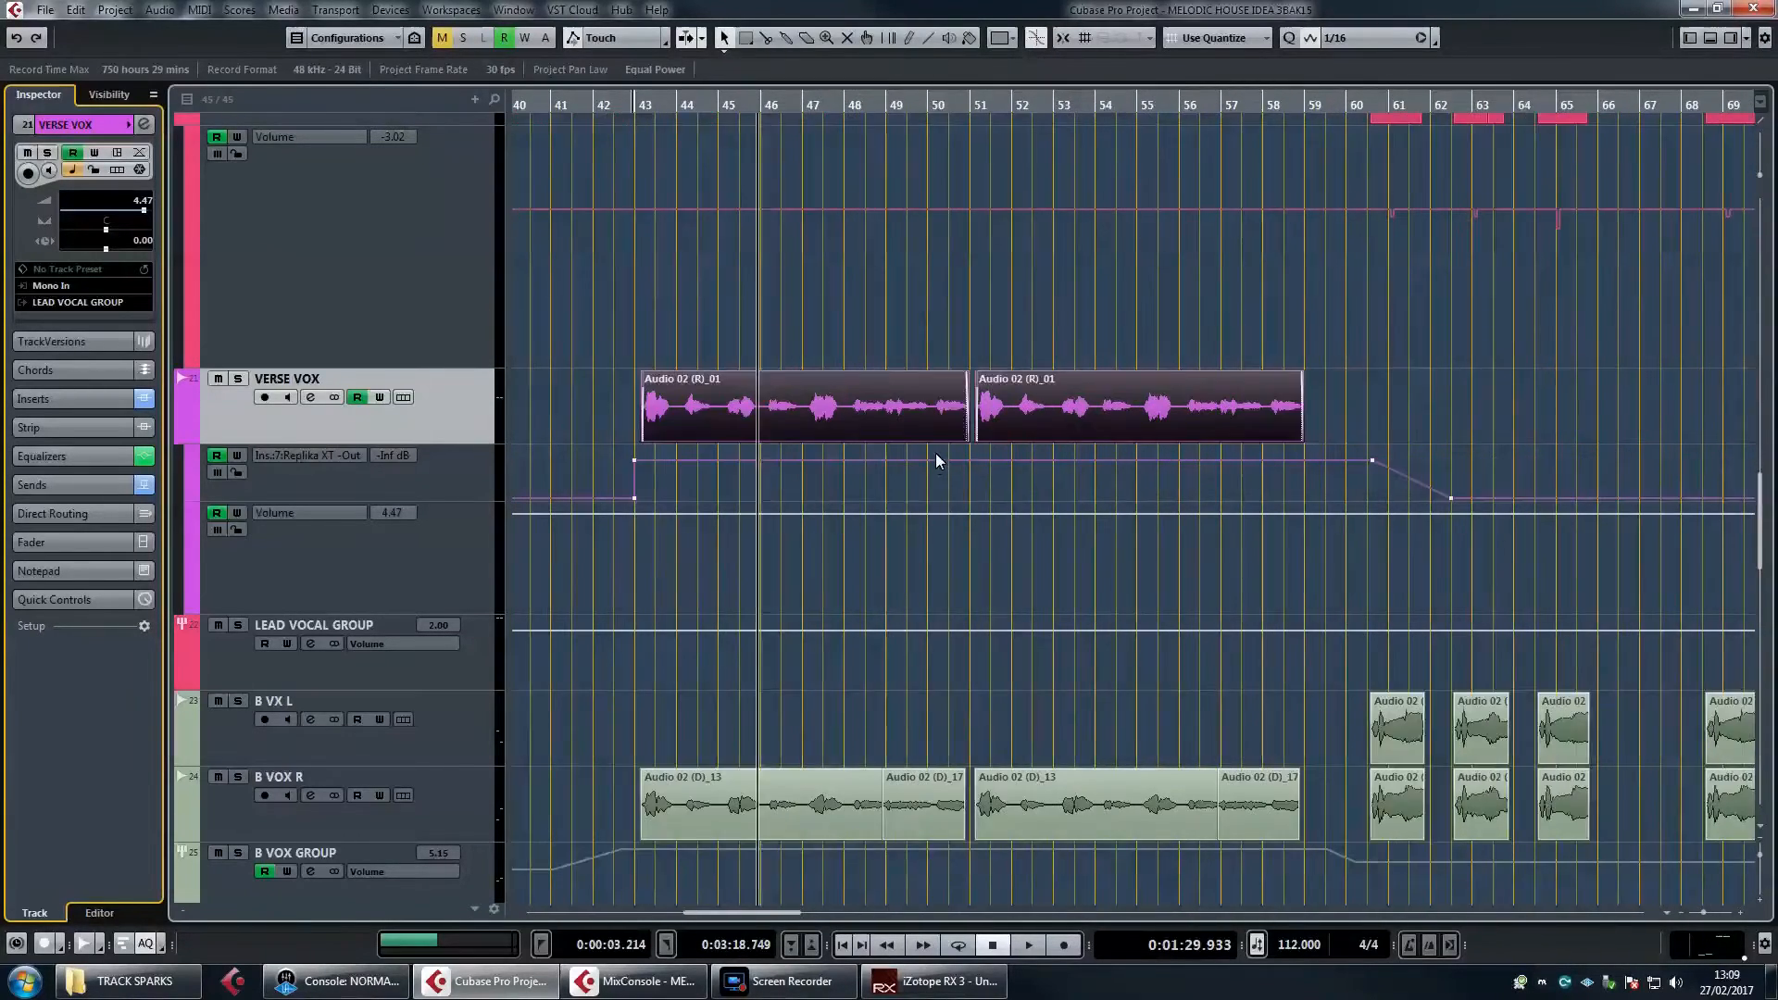
scroll(945, 468, "up", 5)
scroll(1070, 499, "left", 3)
scroll(1071, 499, "right", 3)
scroll(1069, 497, "down", 4)
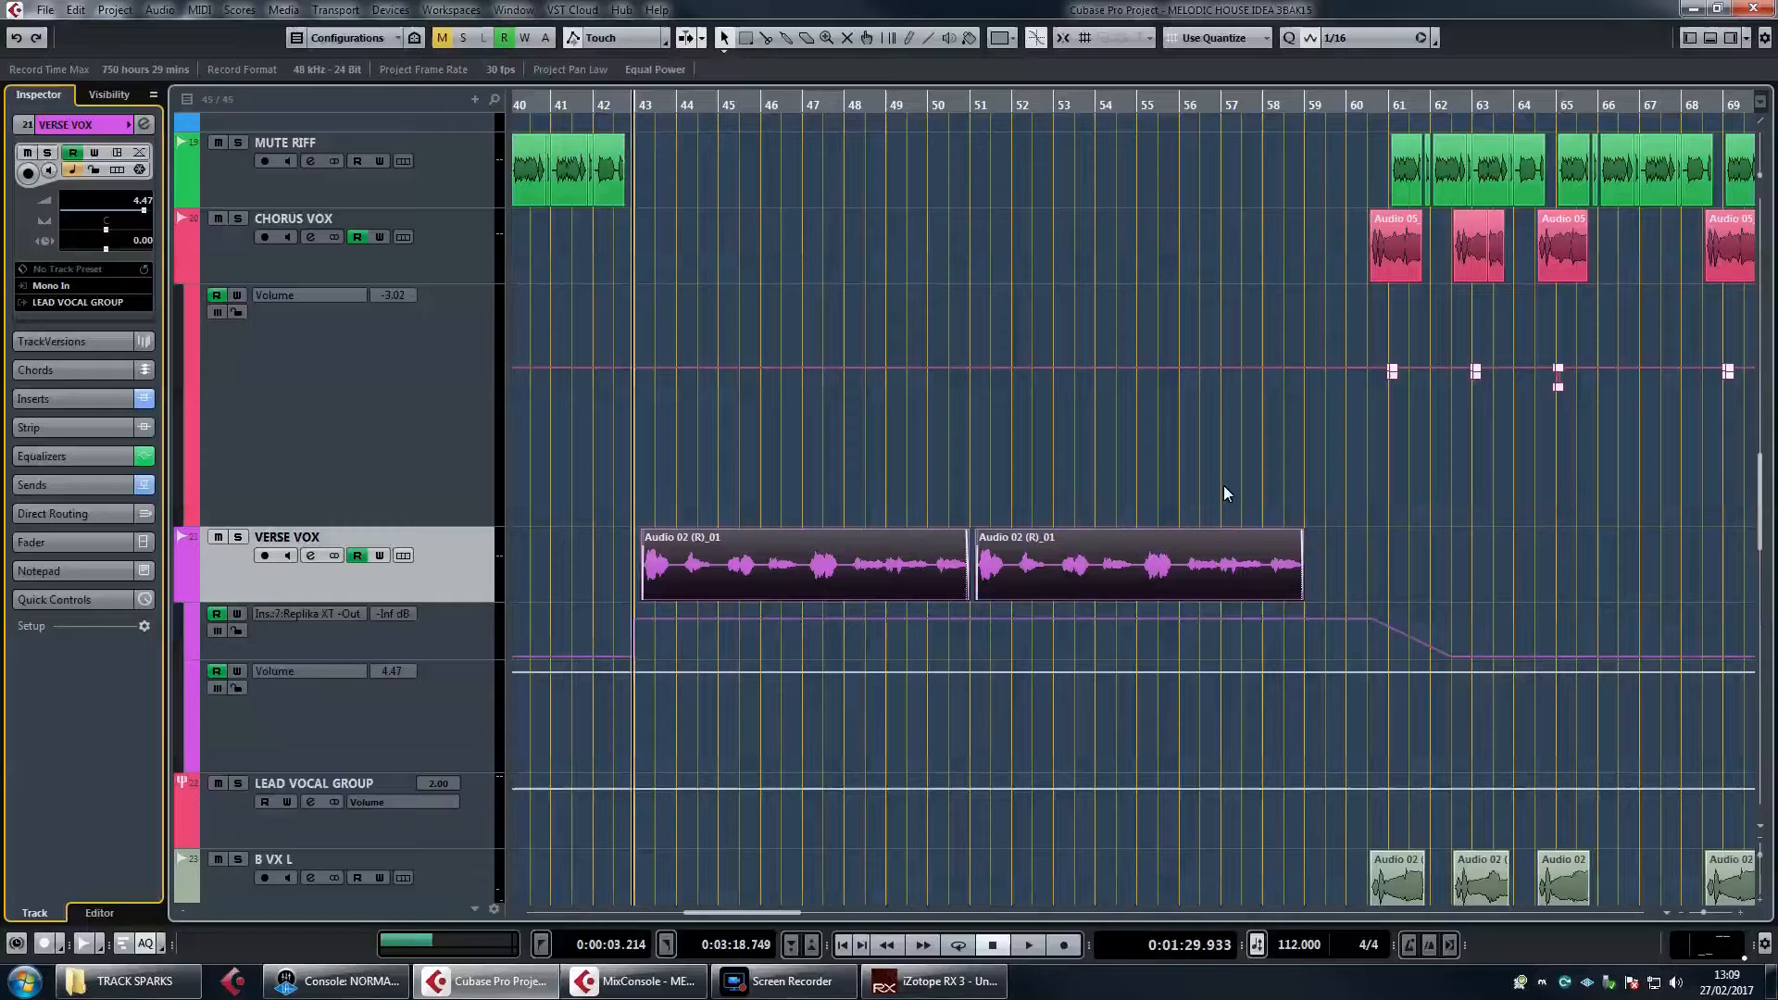
left_click(909, 468)
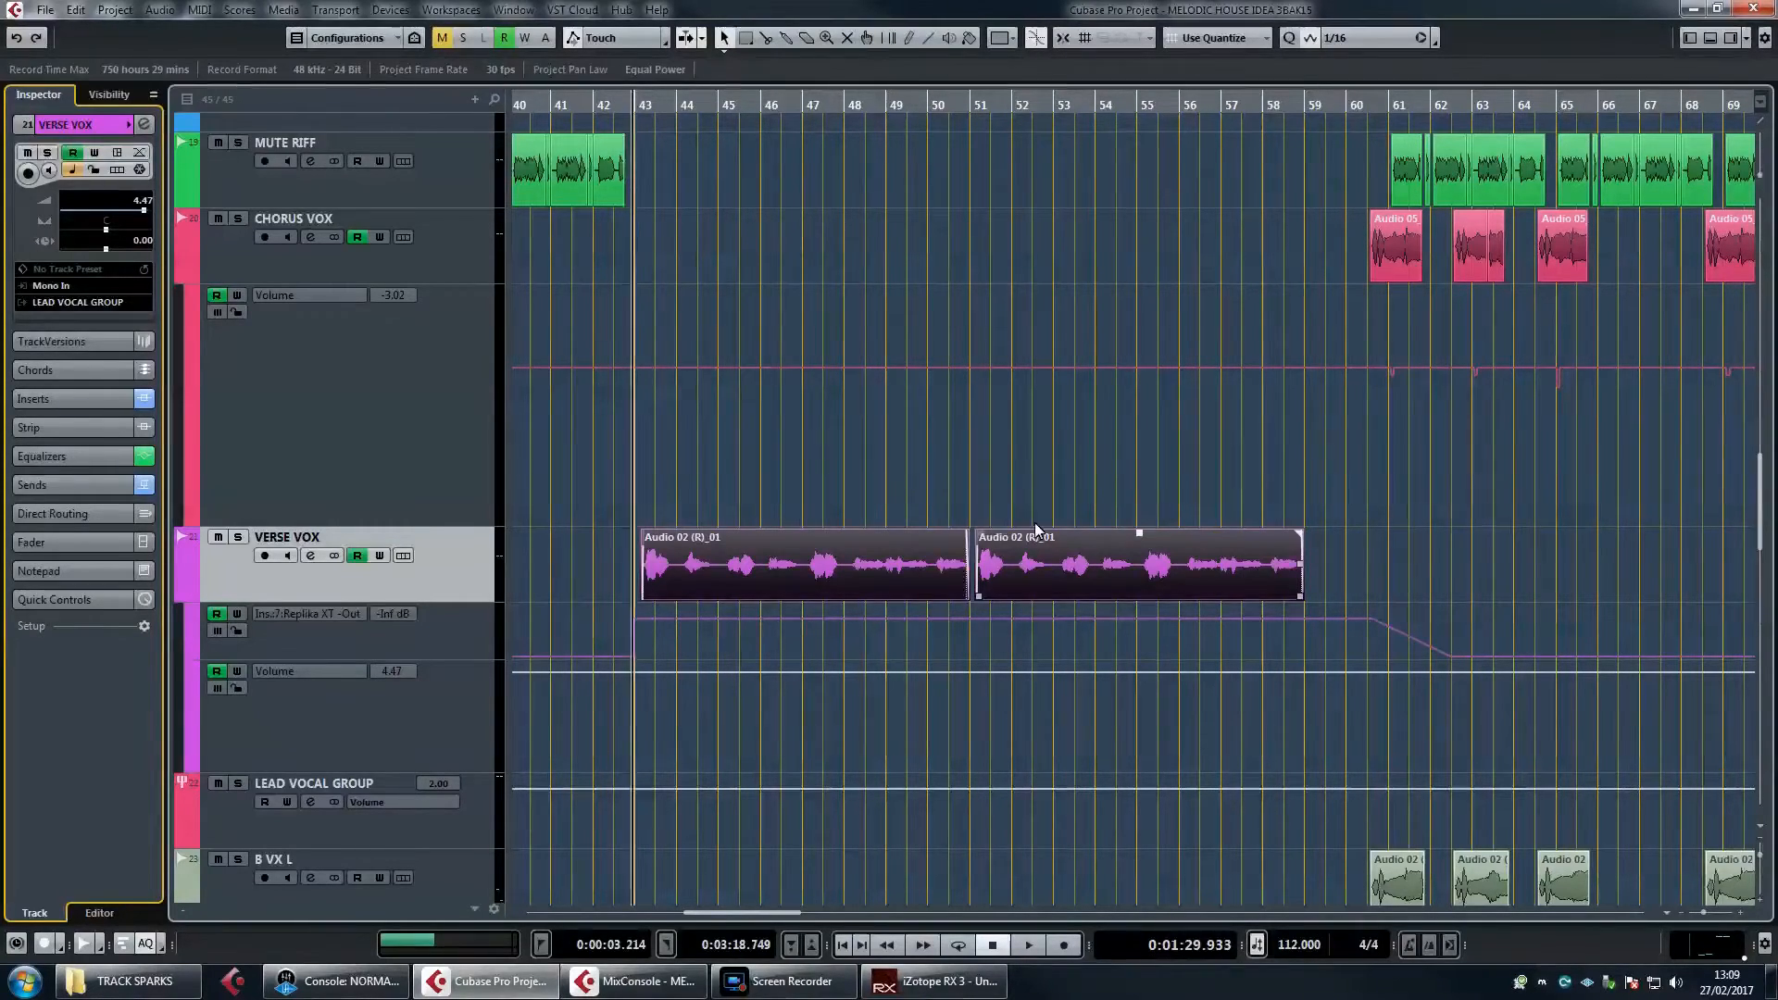
left_click_drag(940, 476, 1042, 555)
Play the arrangement from just before bar 43 through the first VERSE VOX clip, then stop playback
left_click(614, 111)
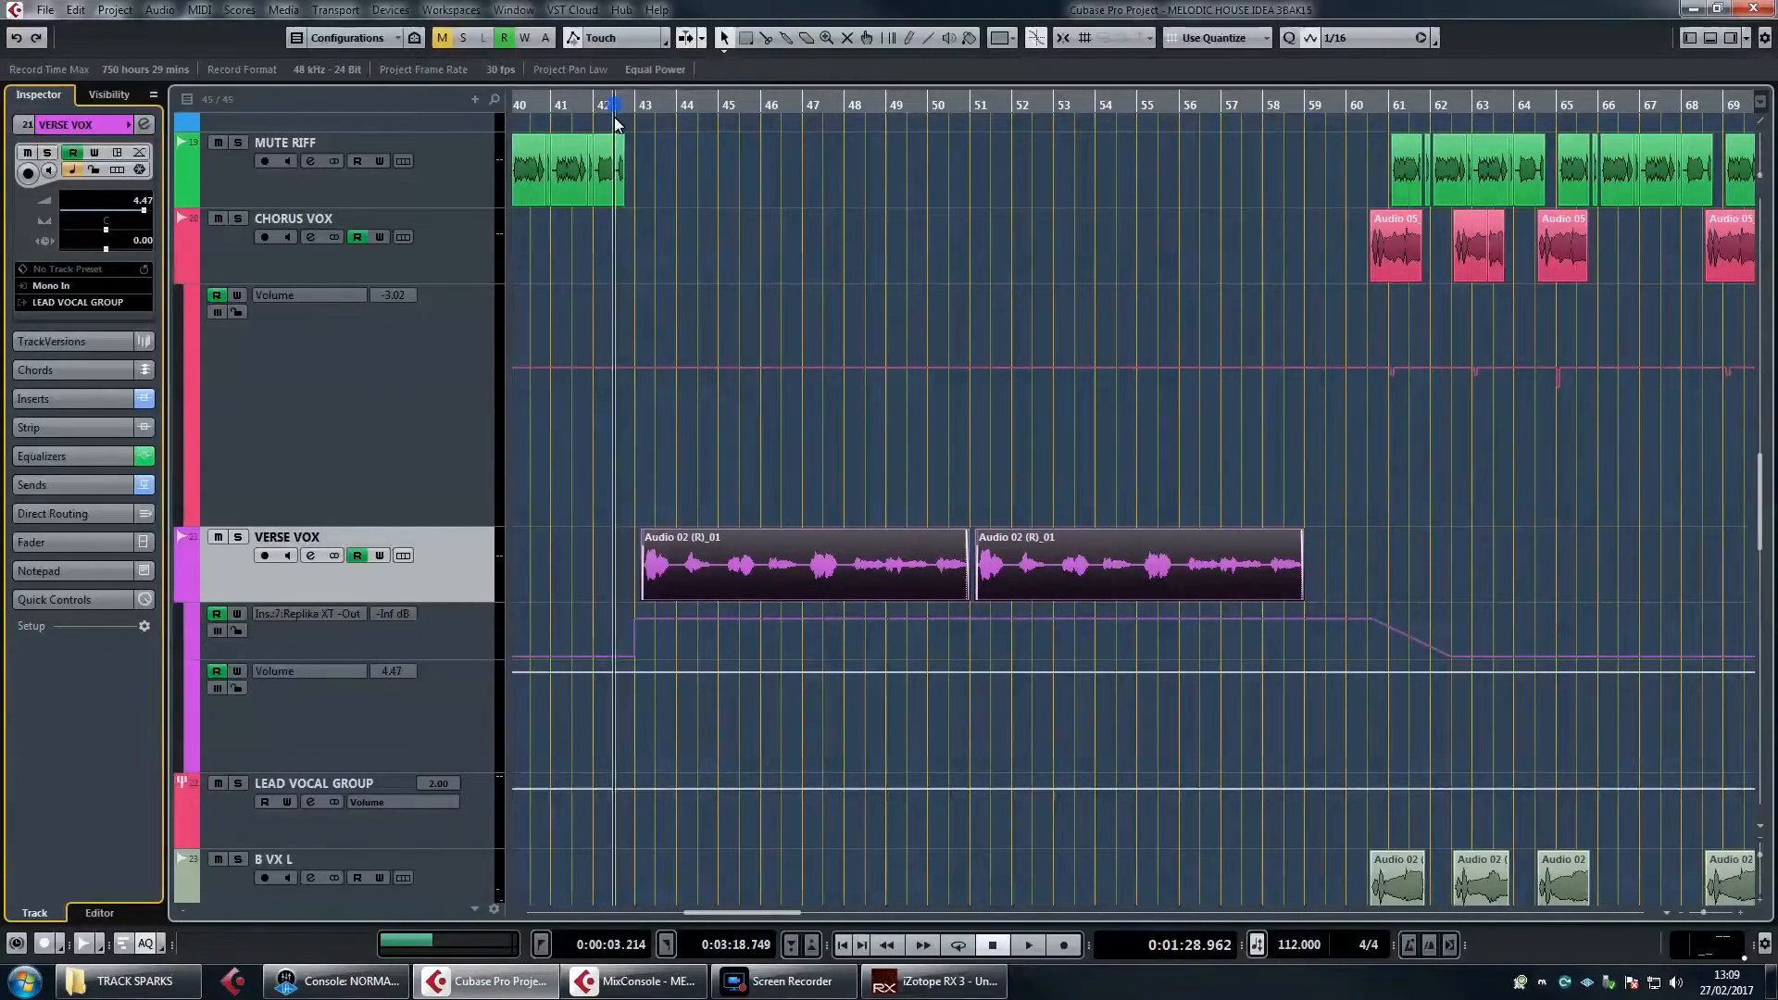
key("g")
mouse_move(614, 112)
left_mouse_down()
mouse_move(642, 110)
mouse_move(621, 110)
left_mouse_up()
key("space")
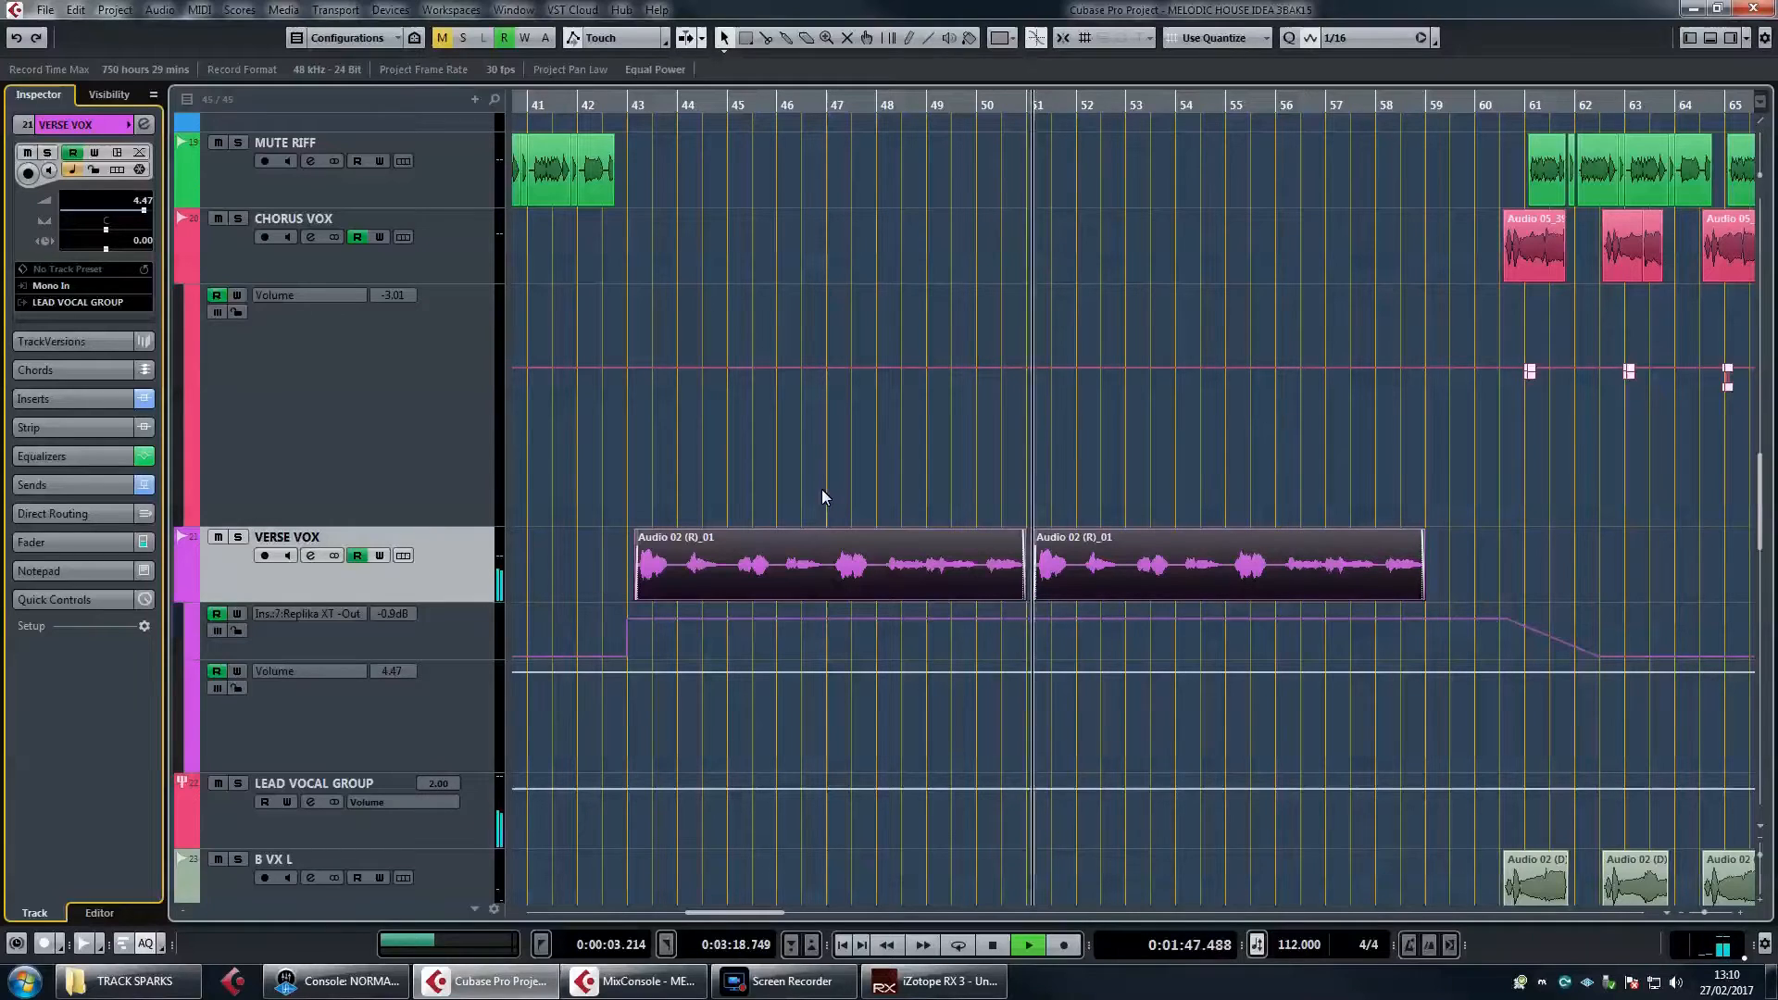
key("space")
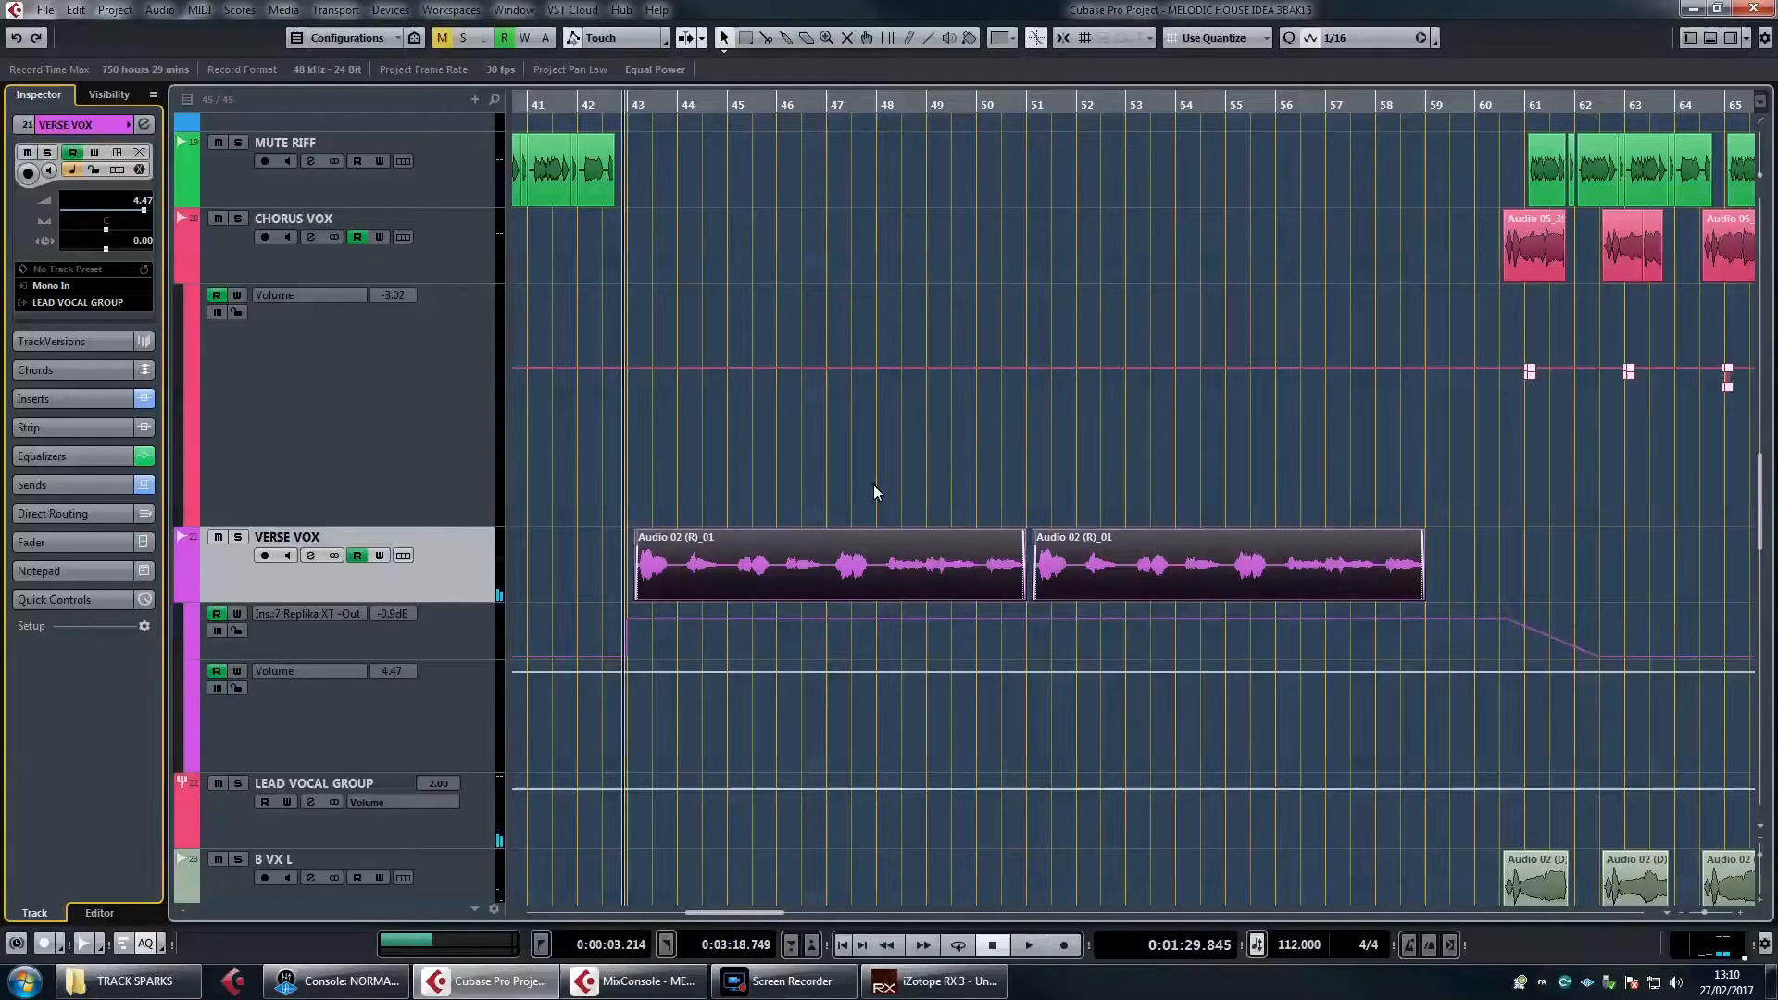
Play the chorus vocal section from about bar 60.5 for comparison with the verse, then stop playback
left_click_drag(960, 470, 1112, 568)
left_click(1500, 110)
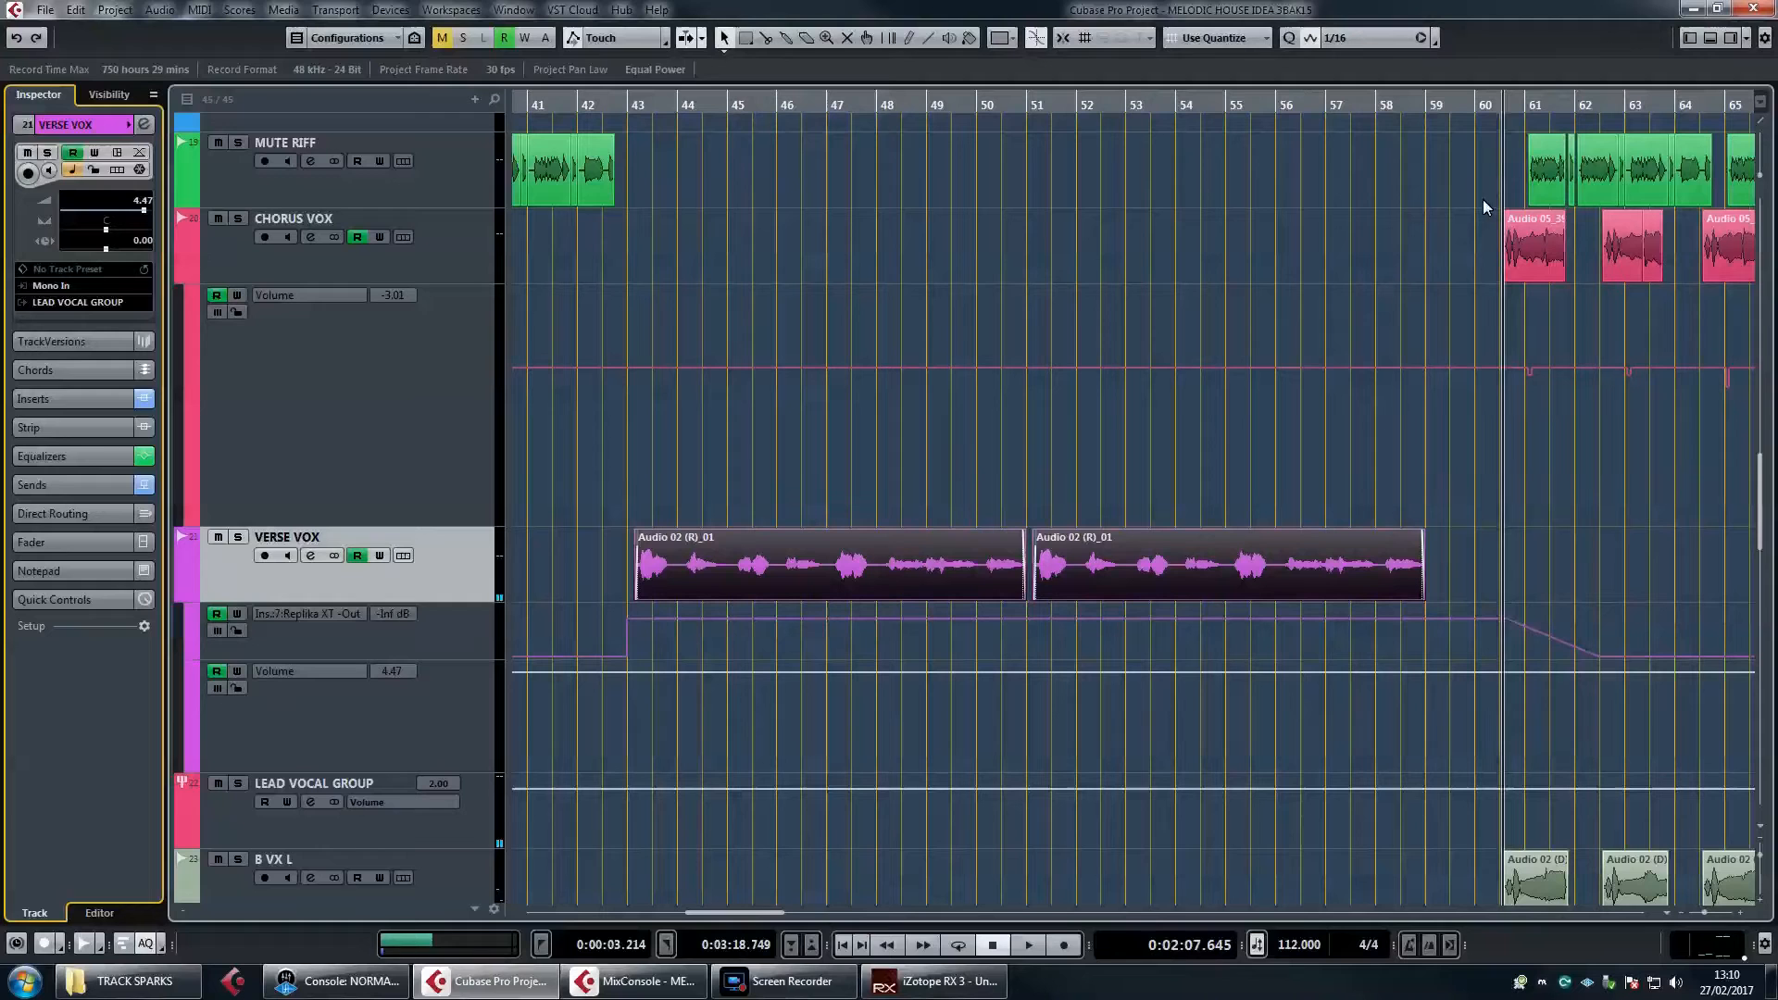
key("space")
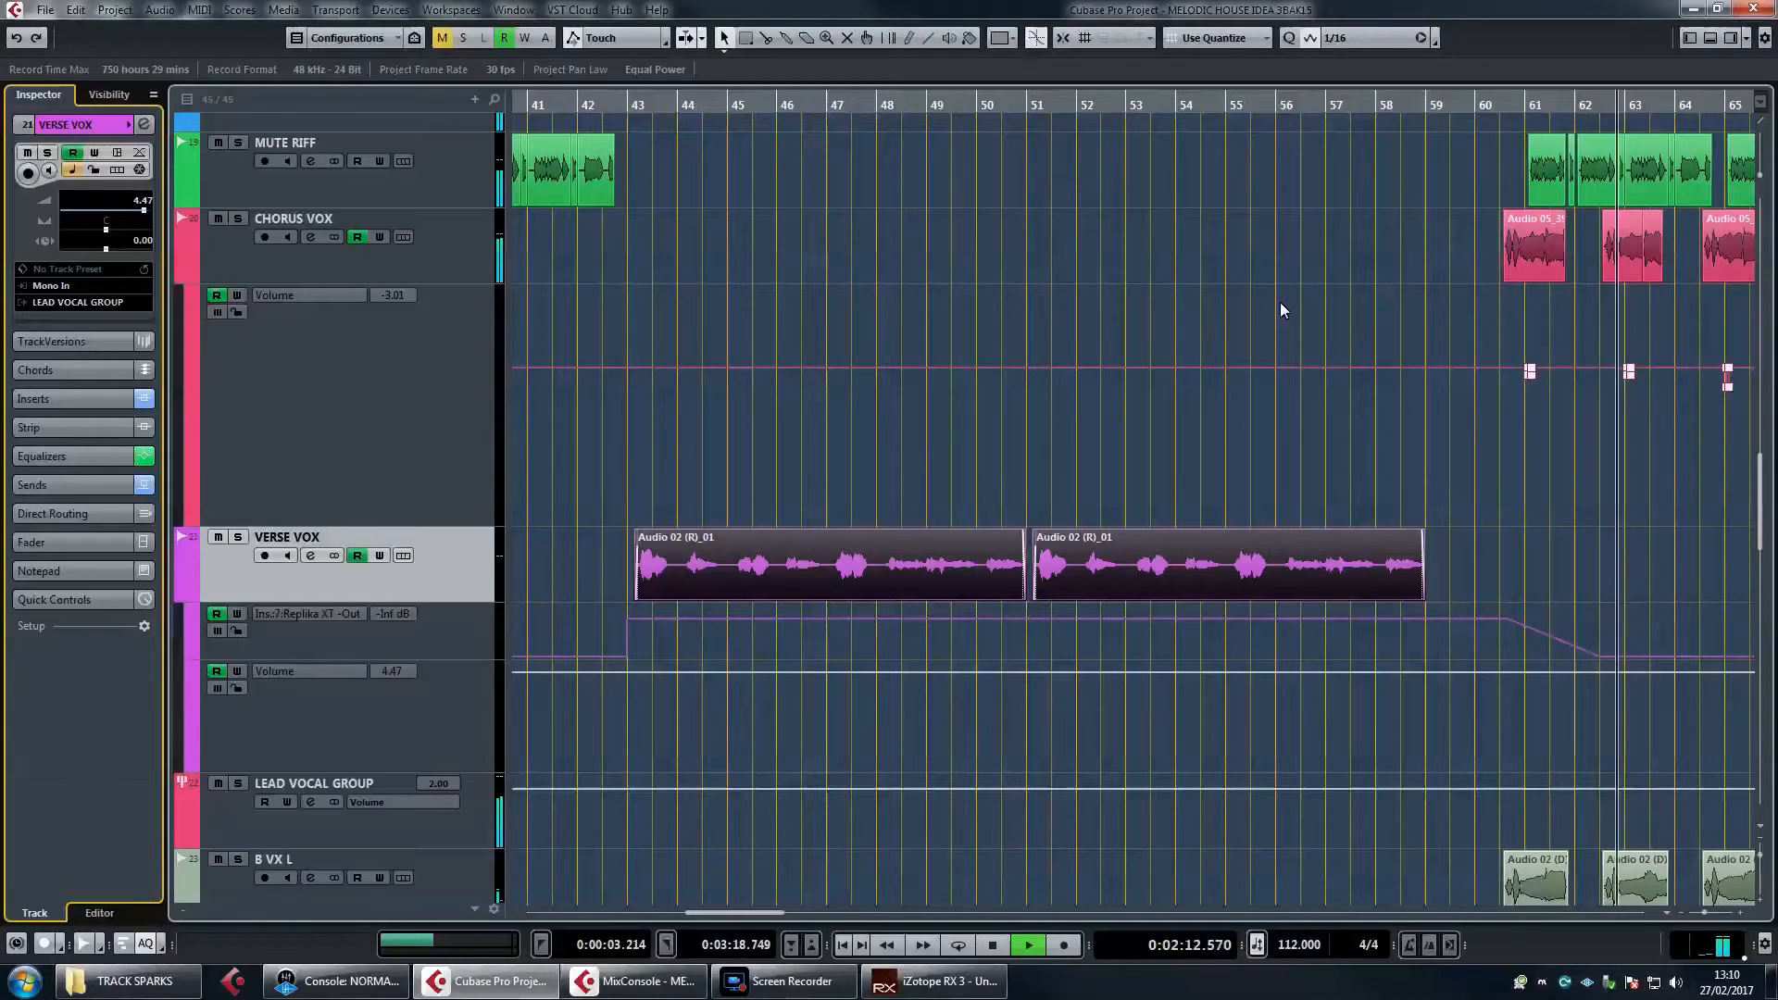
key("space")
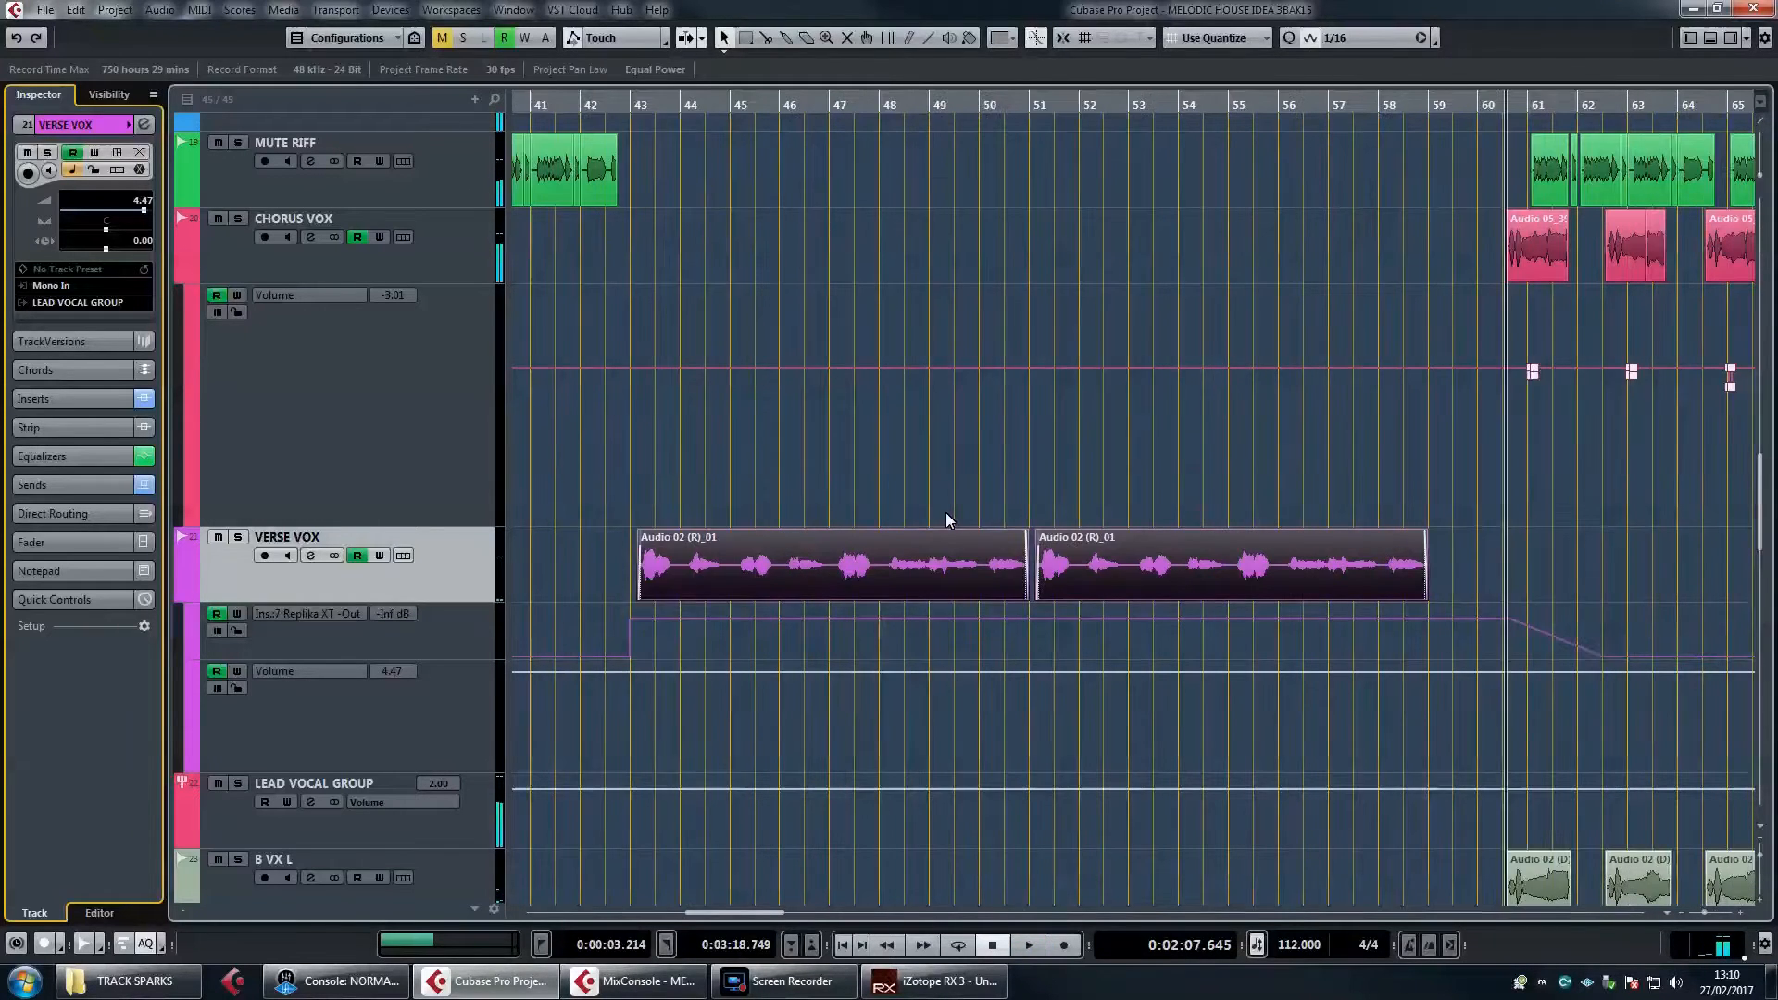
Return the playhead to the start of the verse vocal at bar 43, keeping both VERSE VOX clips selected
left_click(764, 103)
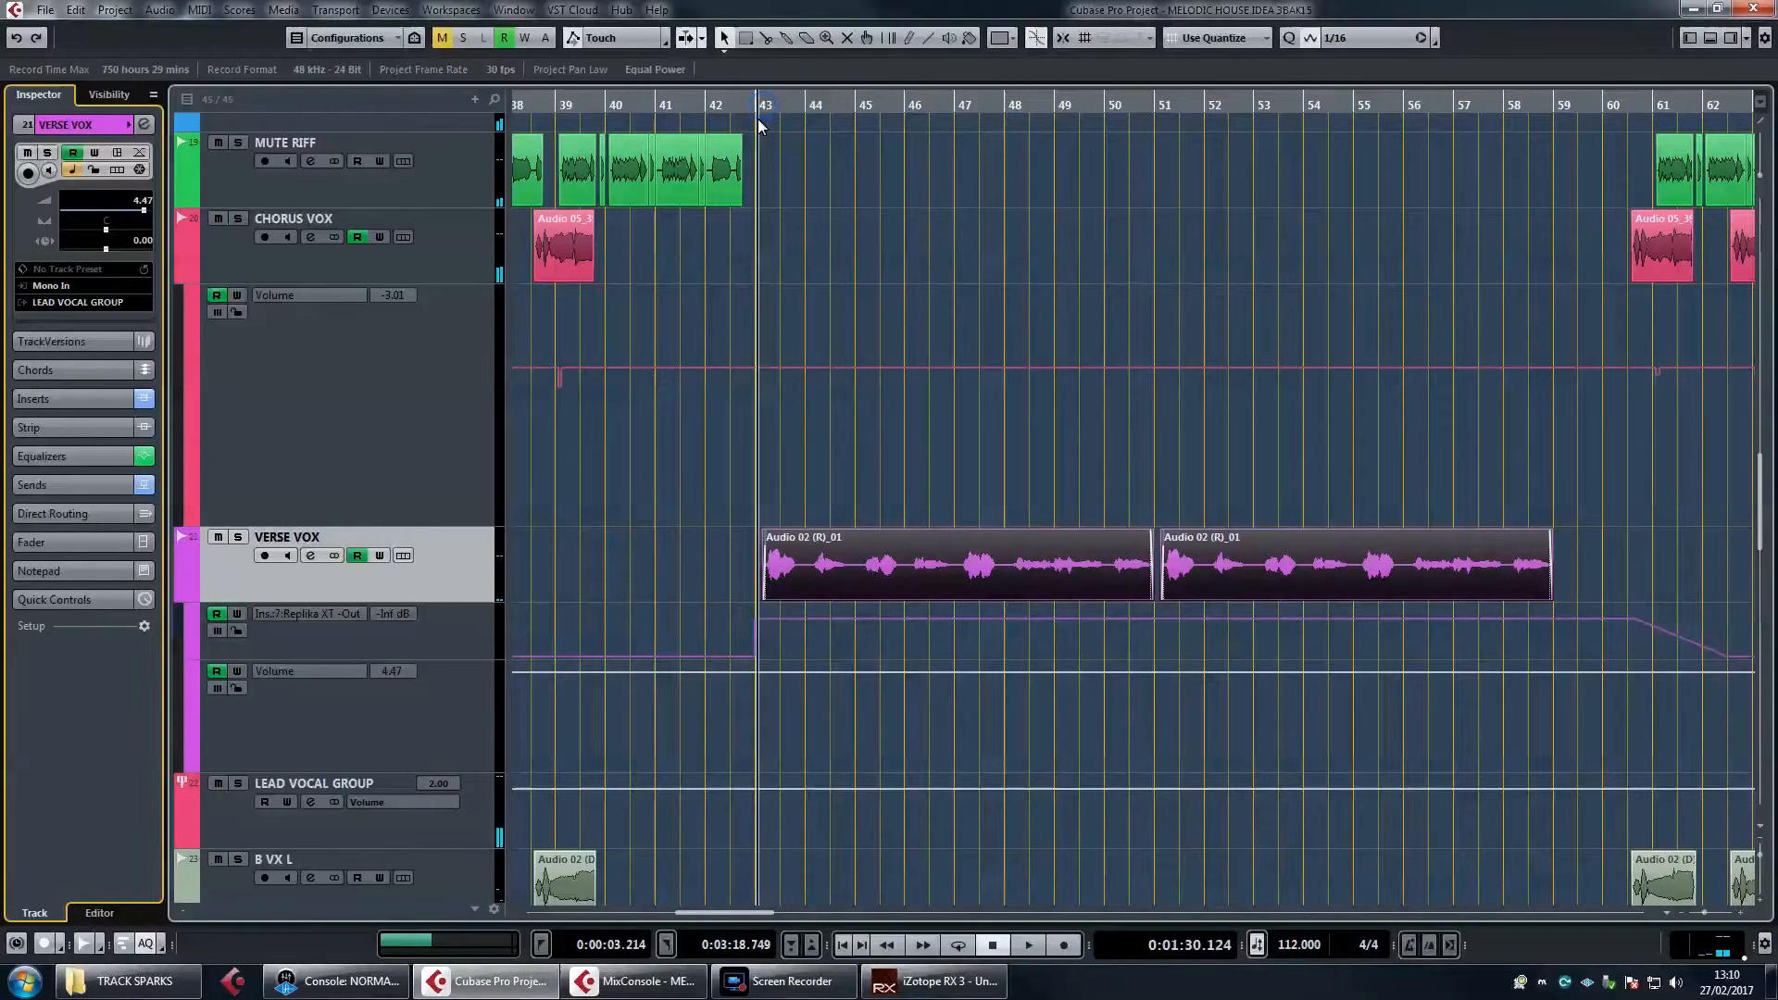
key("g")
left_click_drag(908, 748, 1248, 559)
left_click_drag(894, 491, 1324, 559)
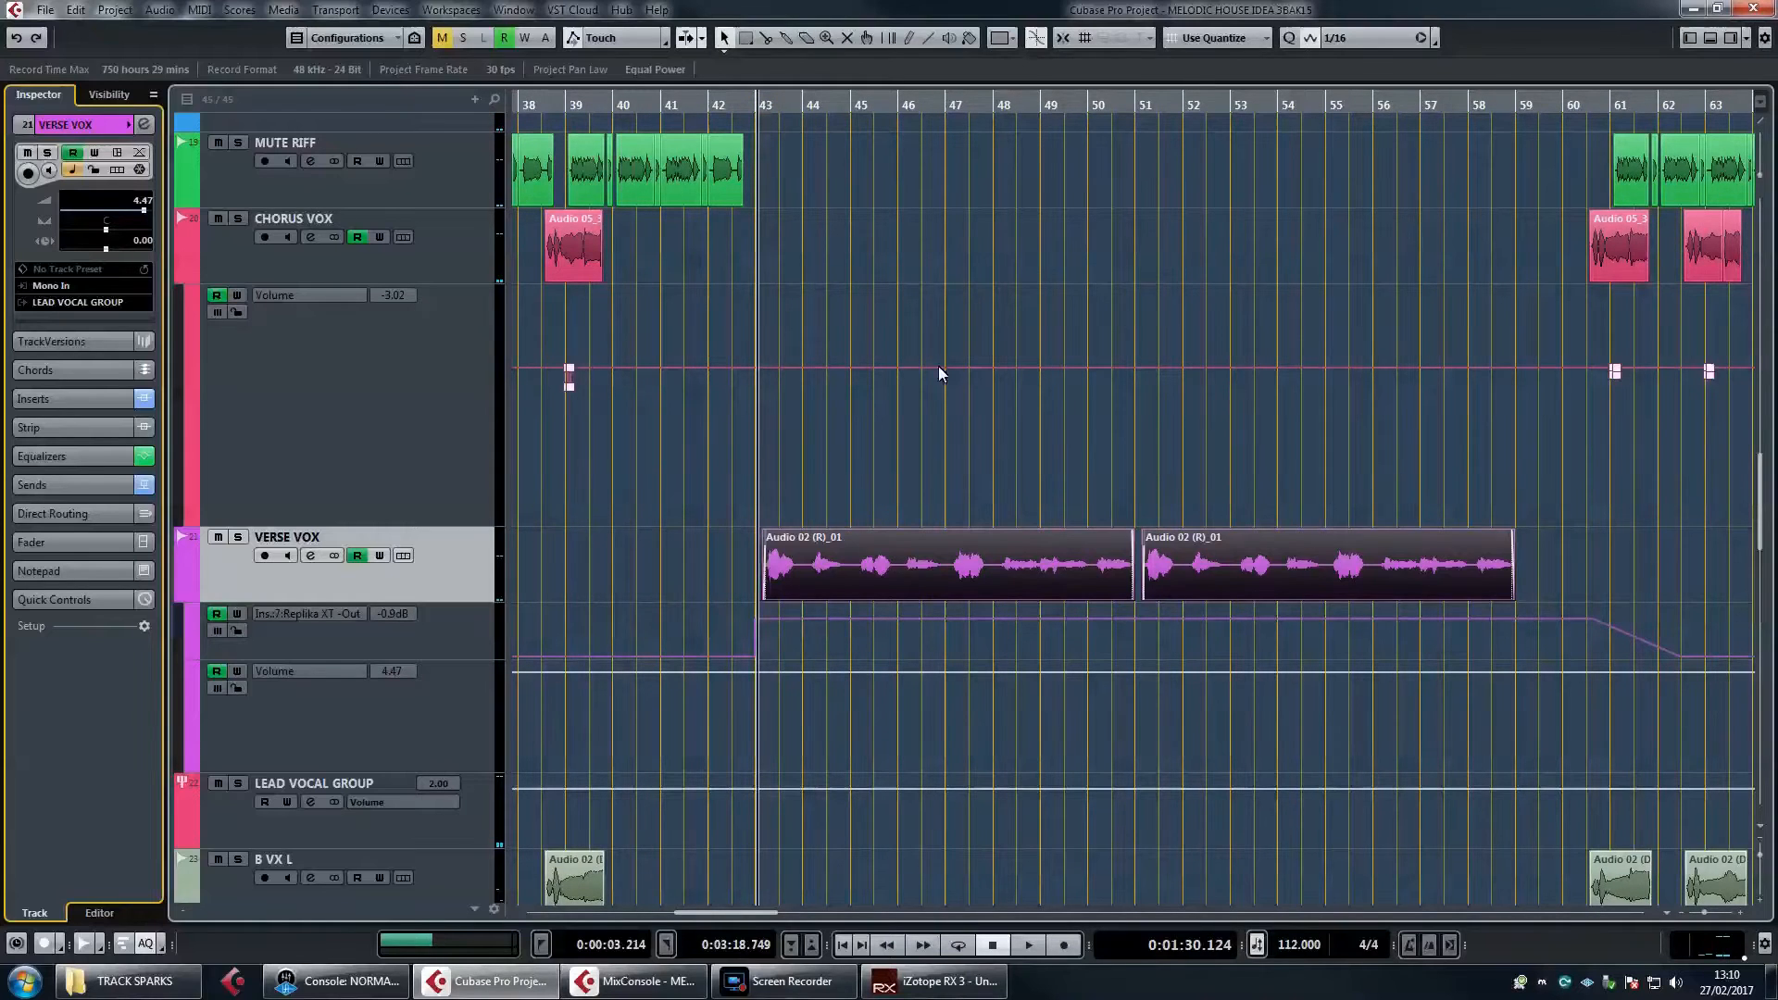
scroll(938, 365, "right", 3)
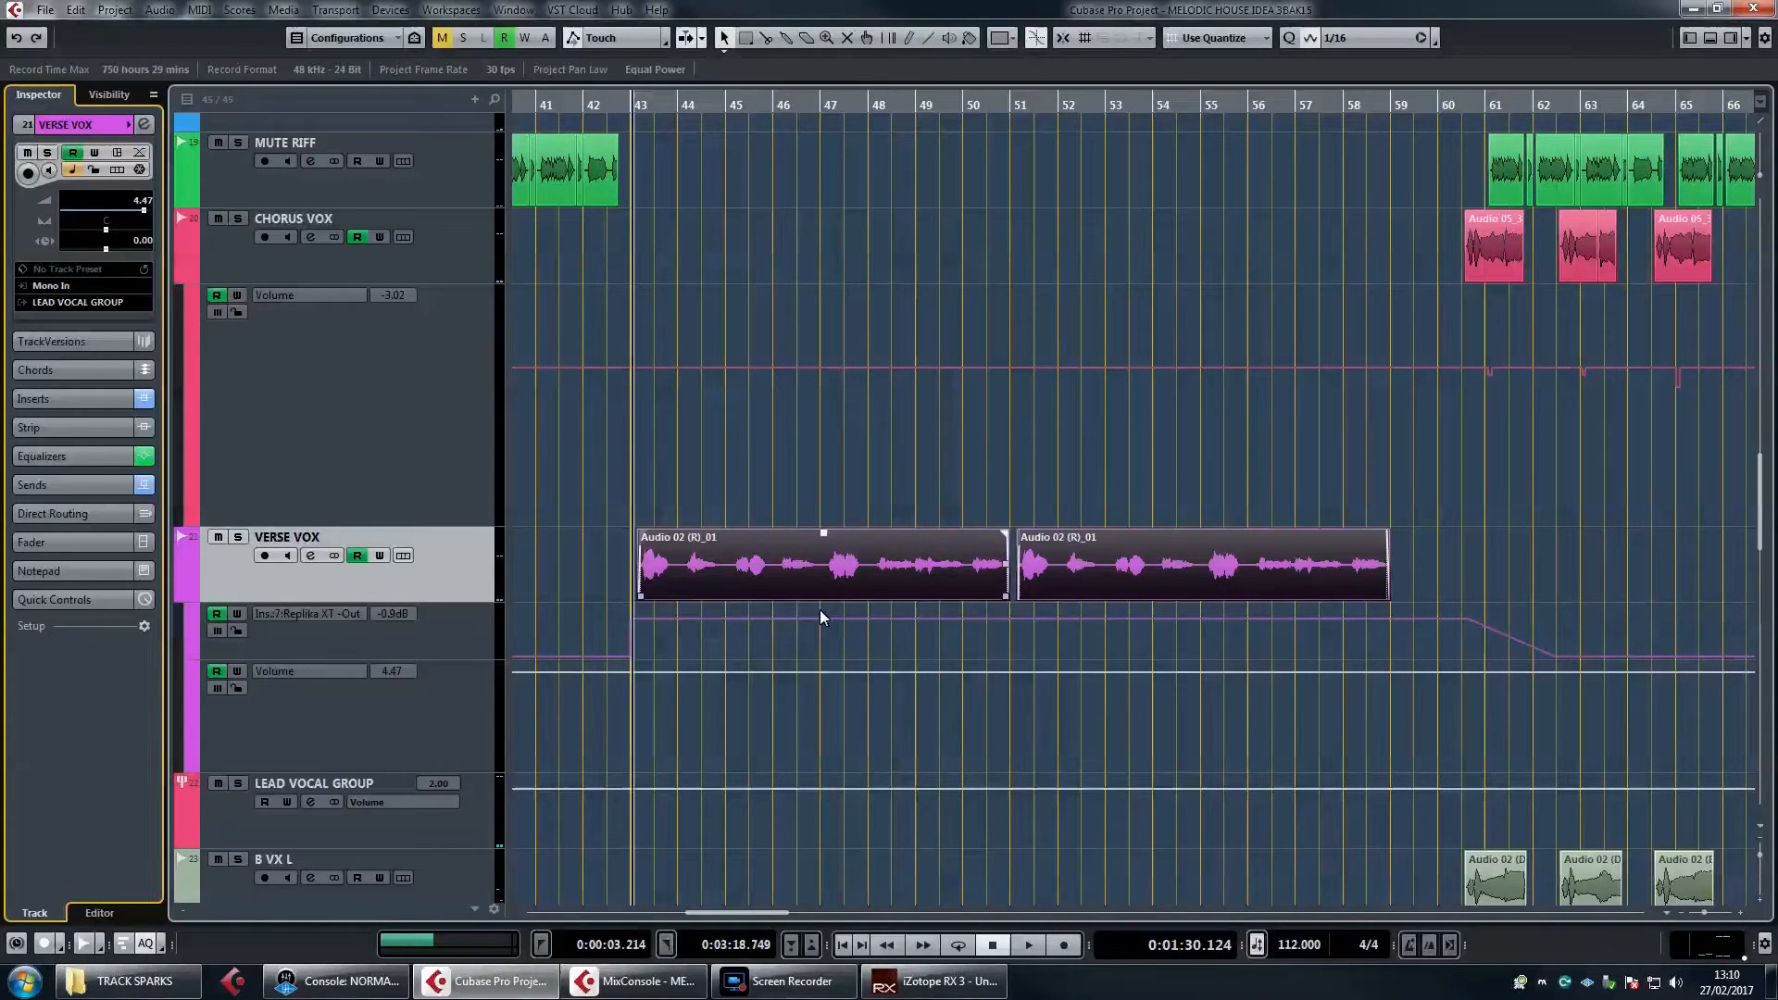
left_click_drag(658, 457, 1135, 592)
left_click_drag(878, 477, 1076, 567)
left_click_drag(879, 478, 1071, 547)
left_click_drag(899, 448, 1059, 553)
left_click_drag(975, 486, 1123, 553)
left_click(1004, 470)
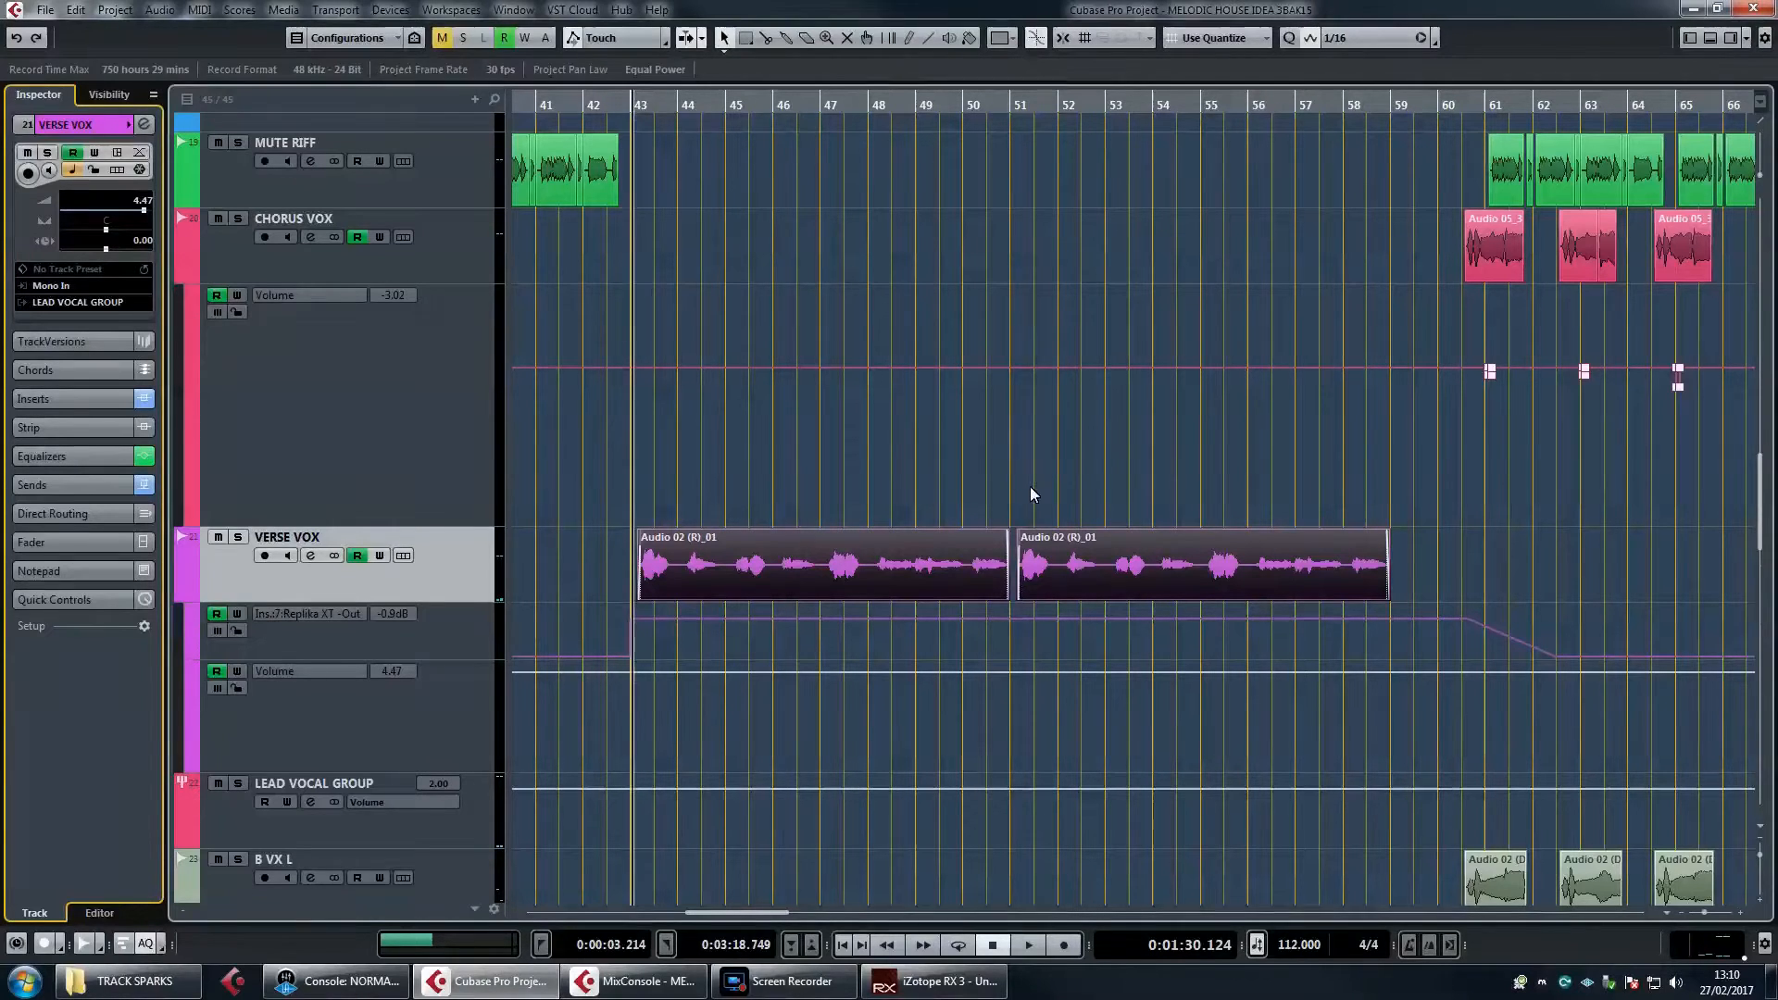
Open the channel settings for the VERSE VOX track and reposition the window over the arrangement
left_click(311, 556)
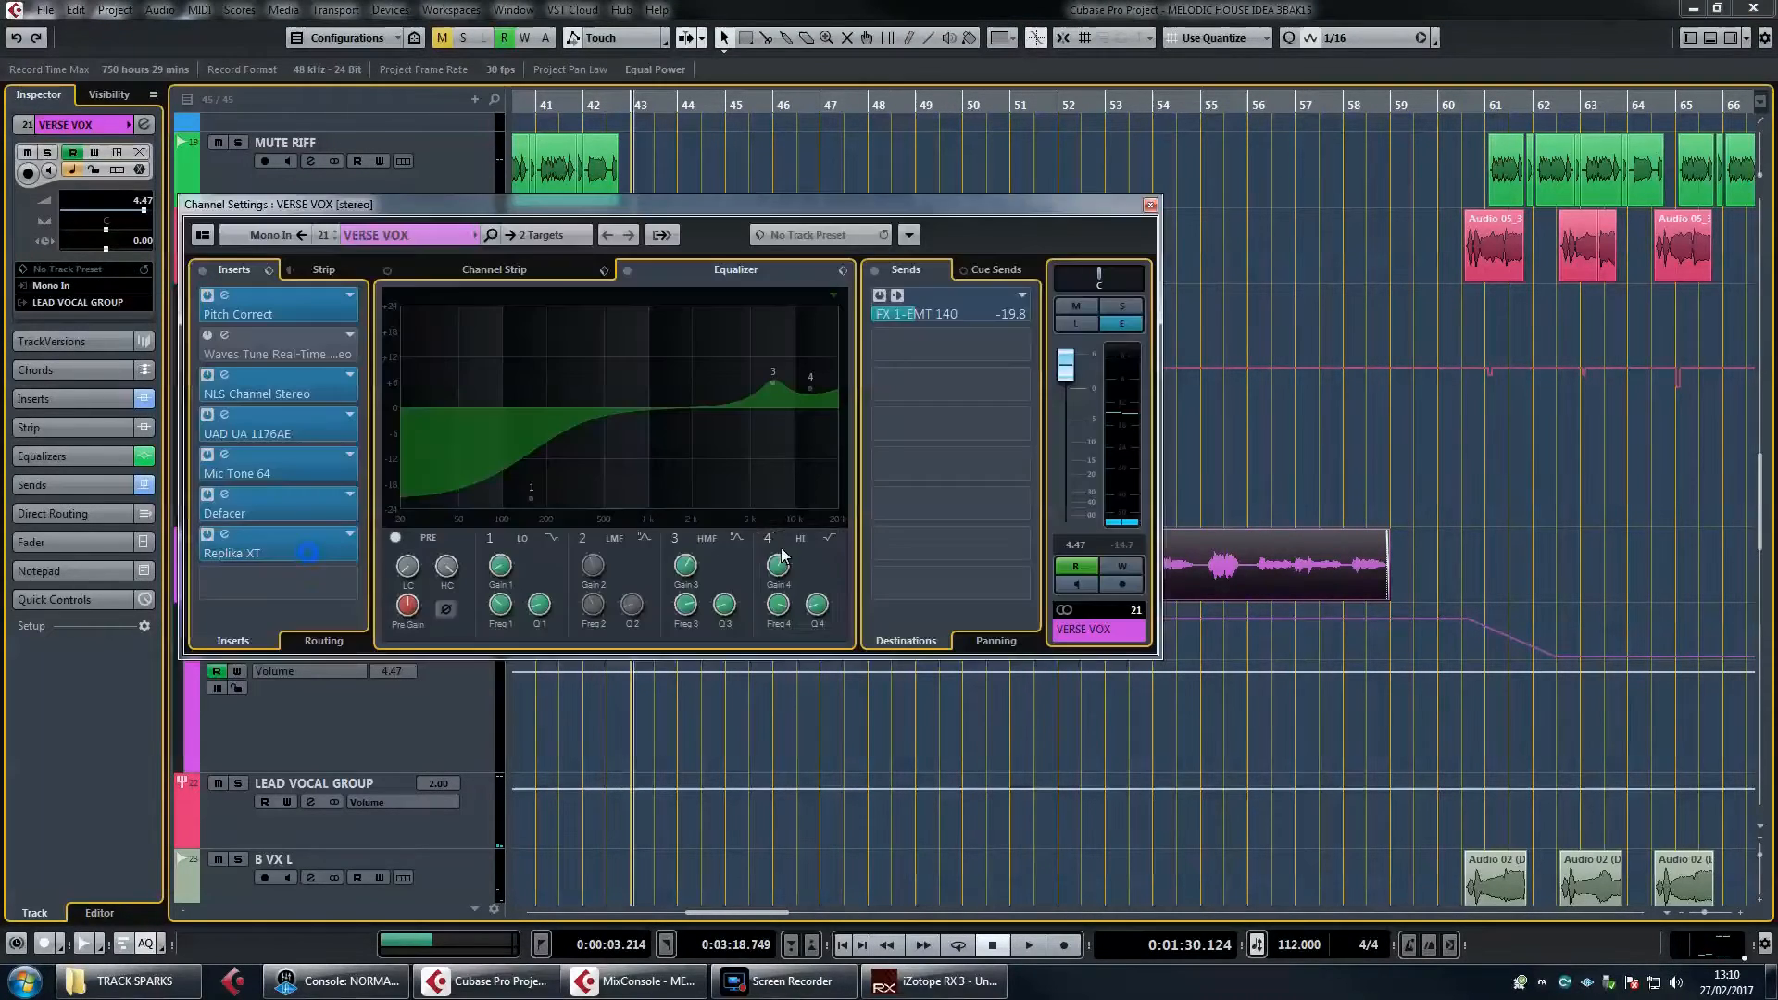
left_click_drag(855, 215, 1196, 316)
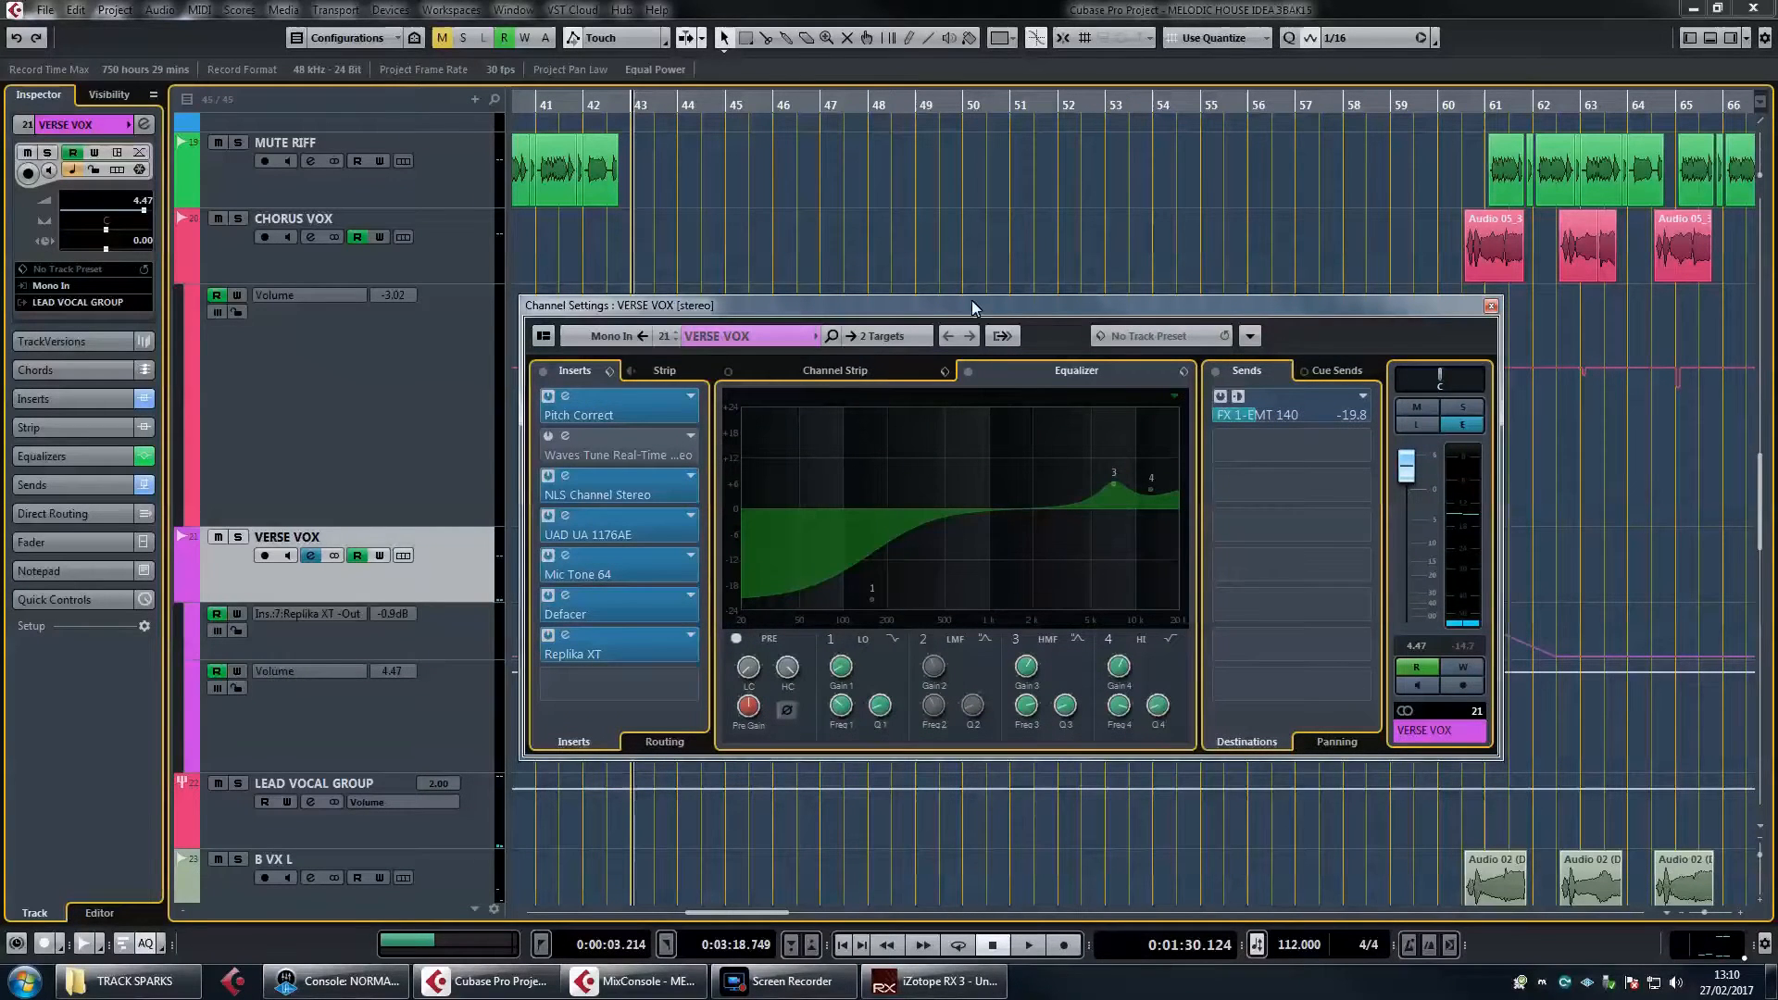
left_click_drag(975, 327, 995, 419)
left_click_drag(995, 353, 1008, 335)
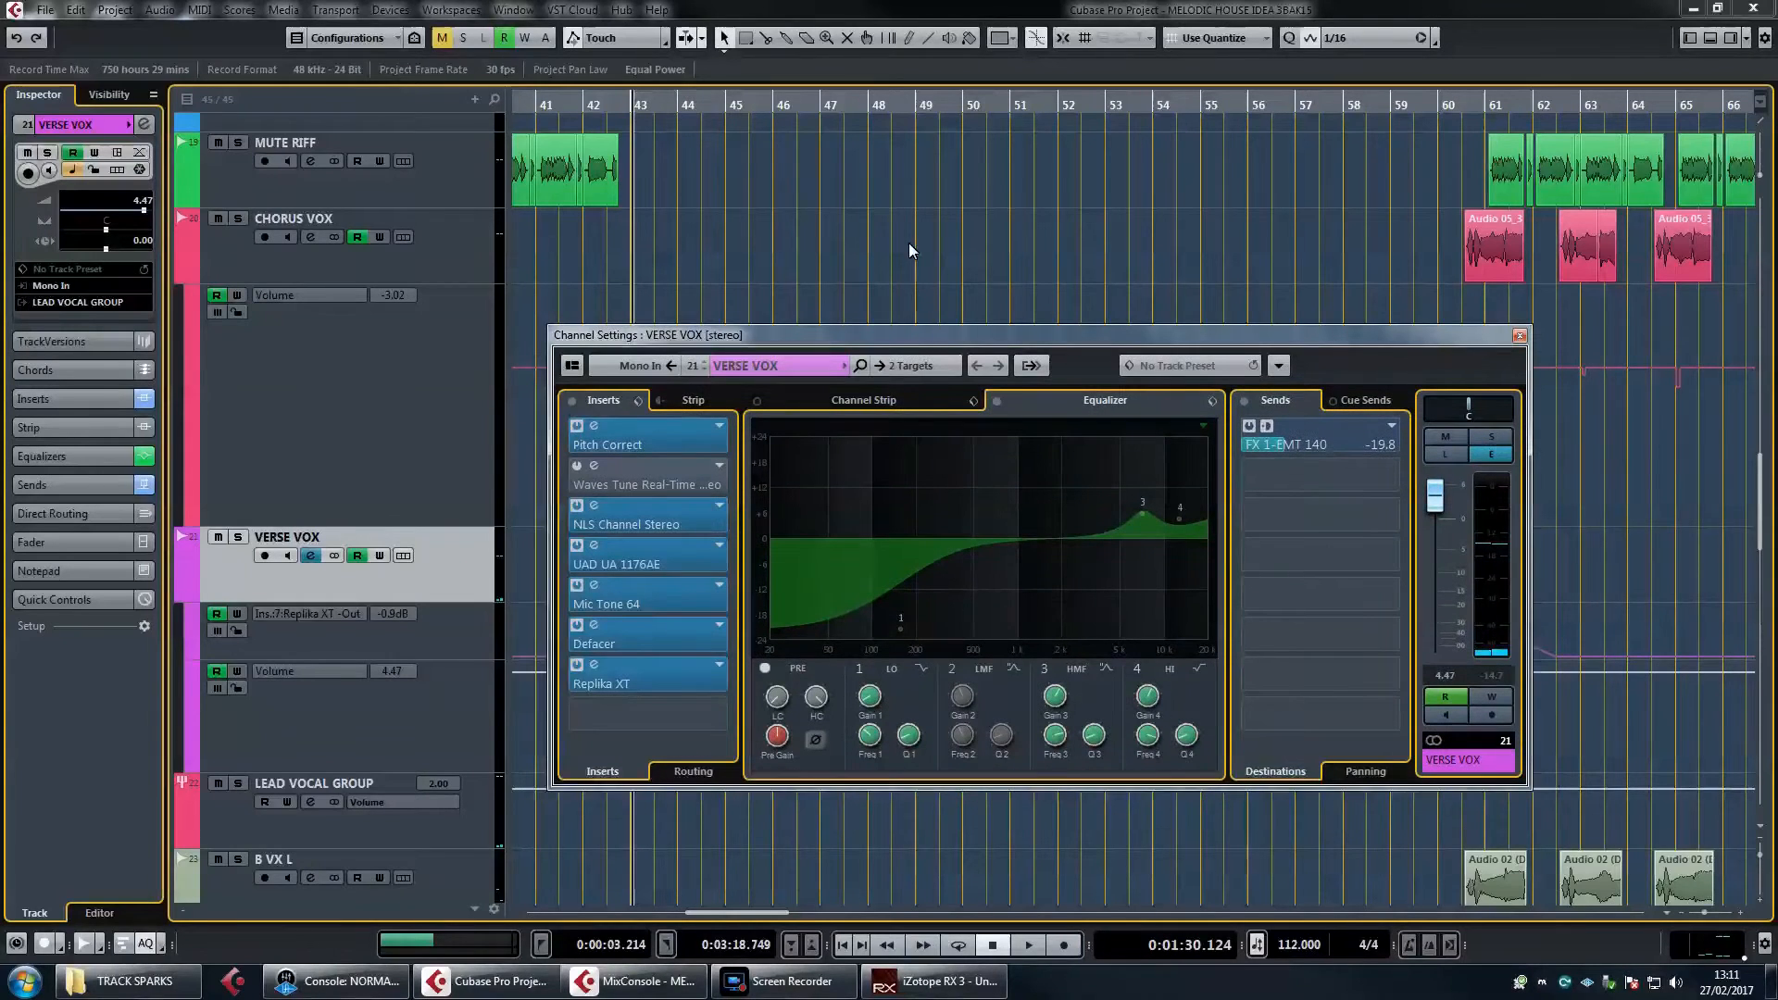
Solo the VERSE VOX track and play it back with its full effects chain
scroll(909, 243, "down", 4)
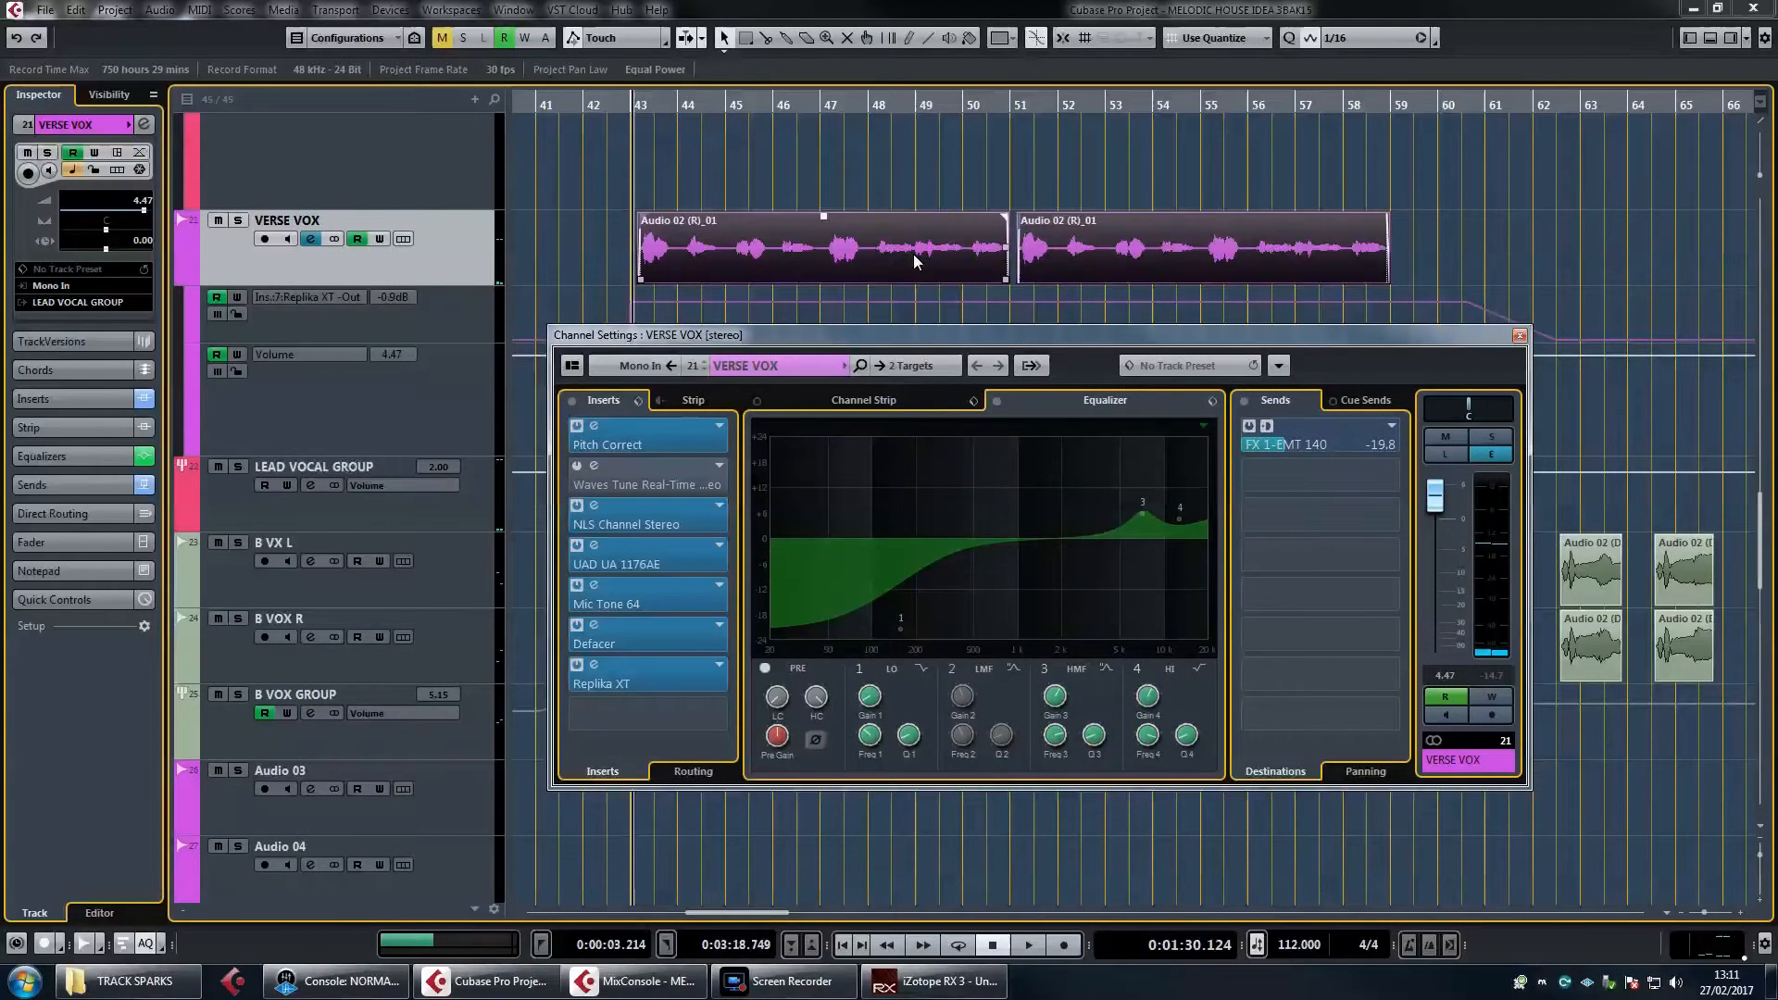
left_click(844, 283)
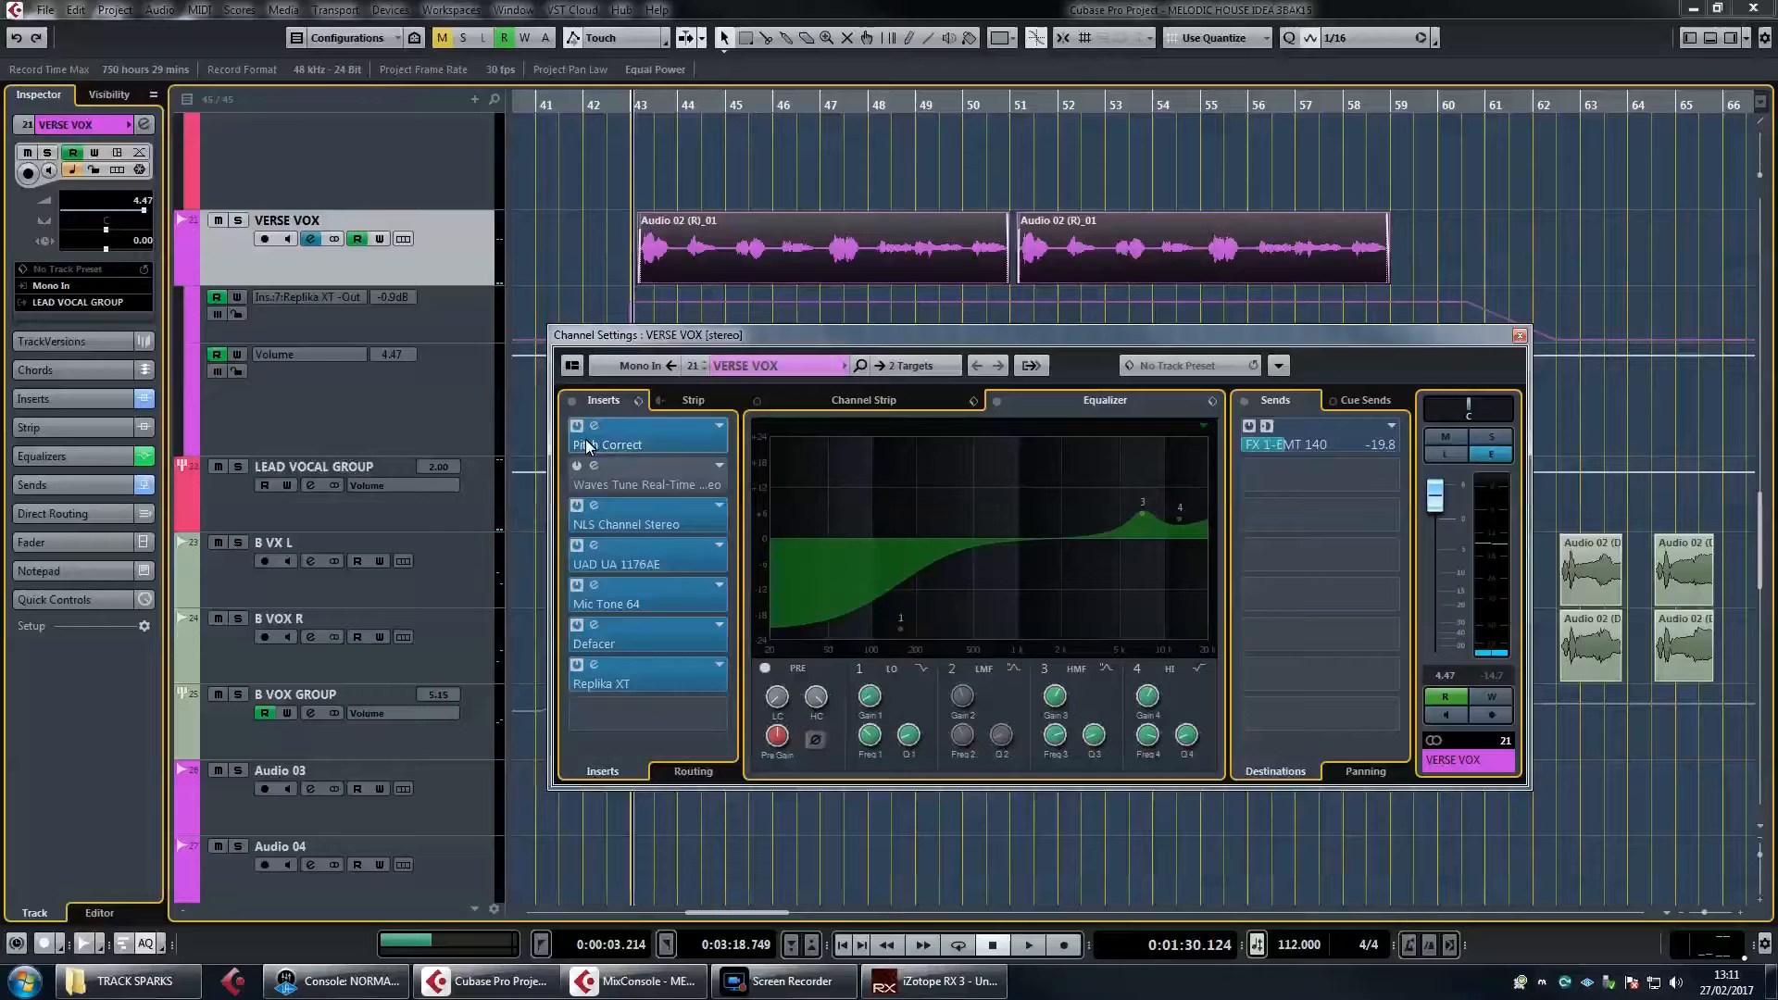
left_click(237, 220)
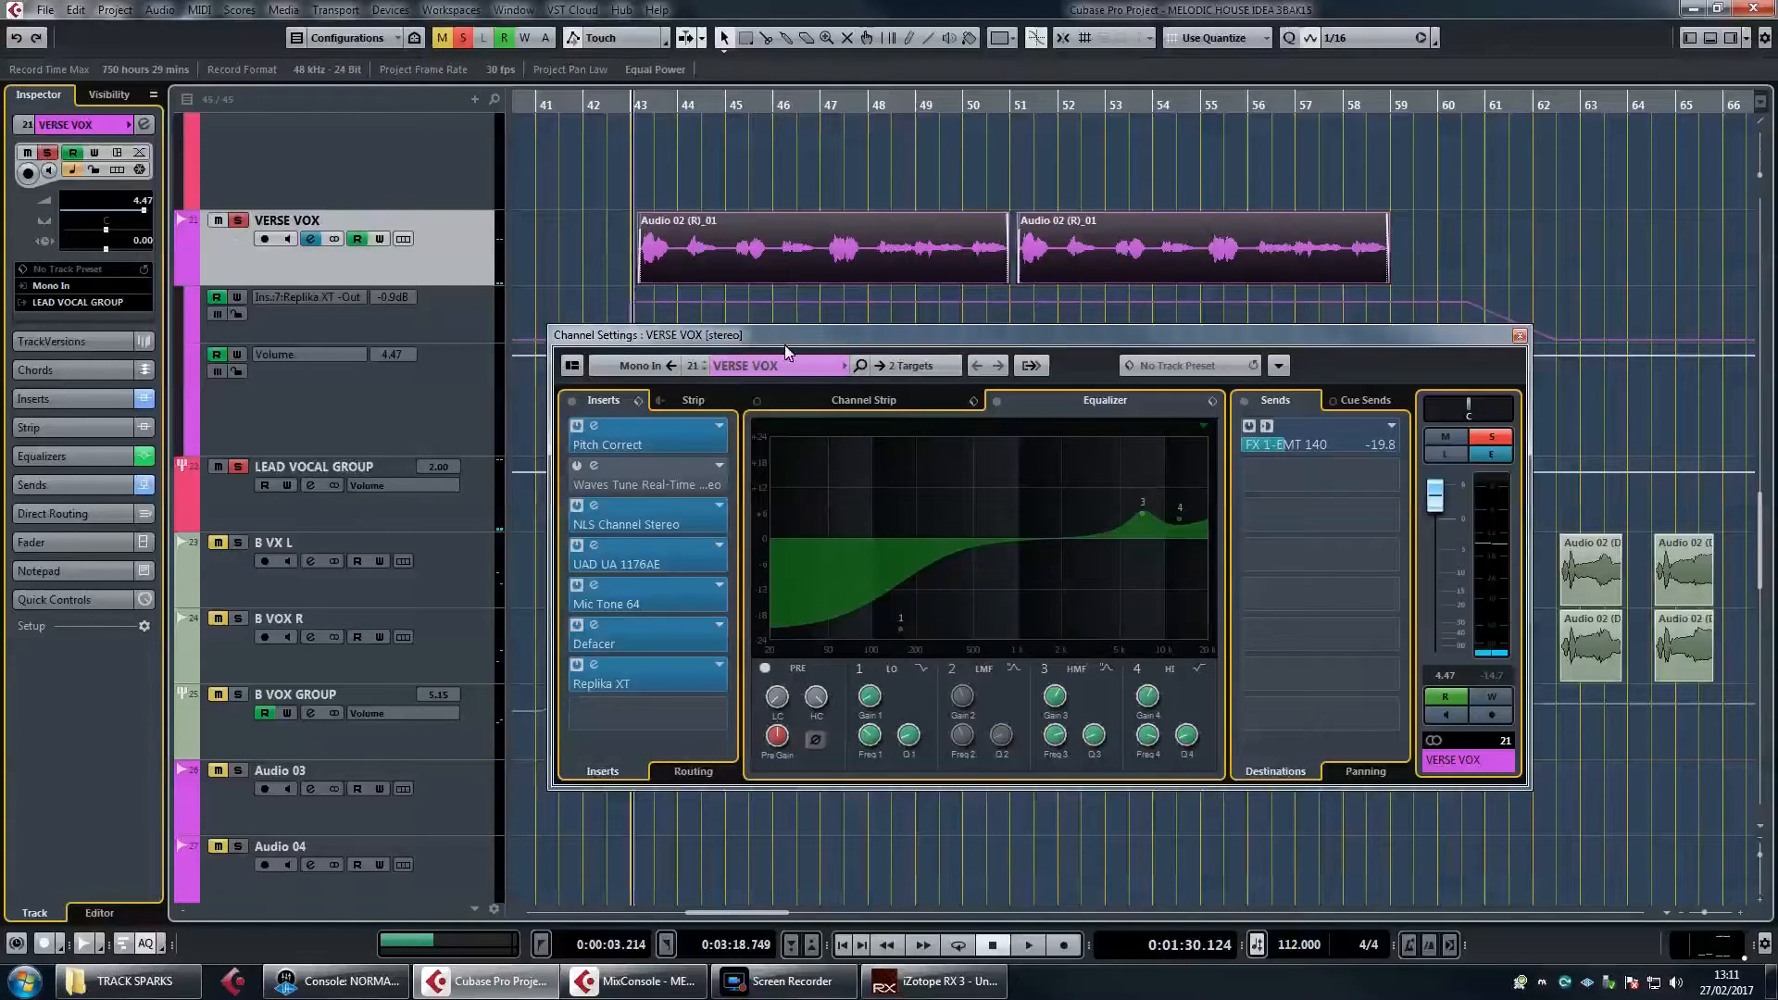
key("space")
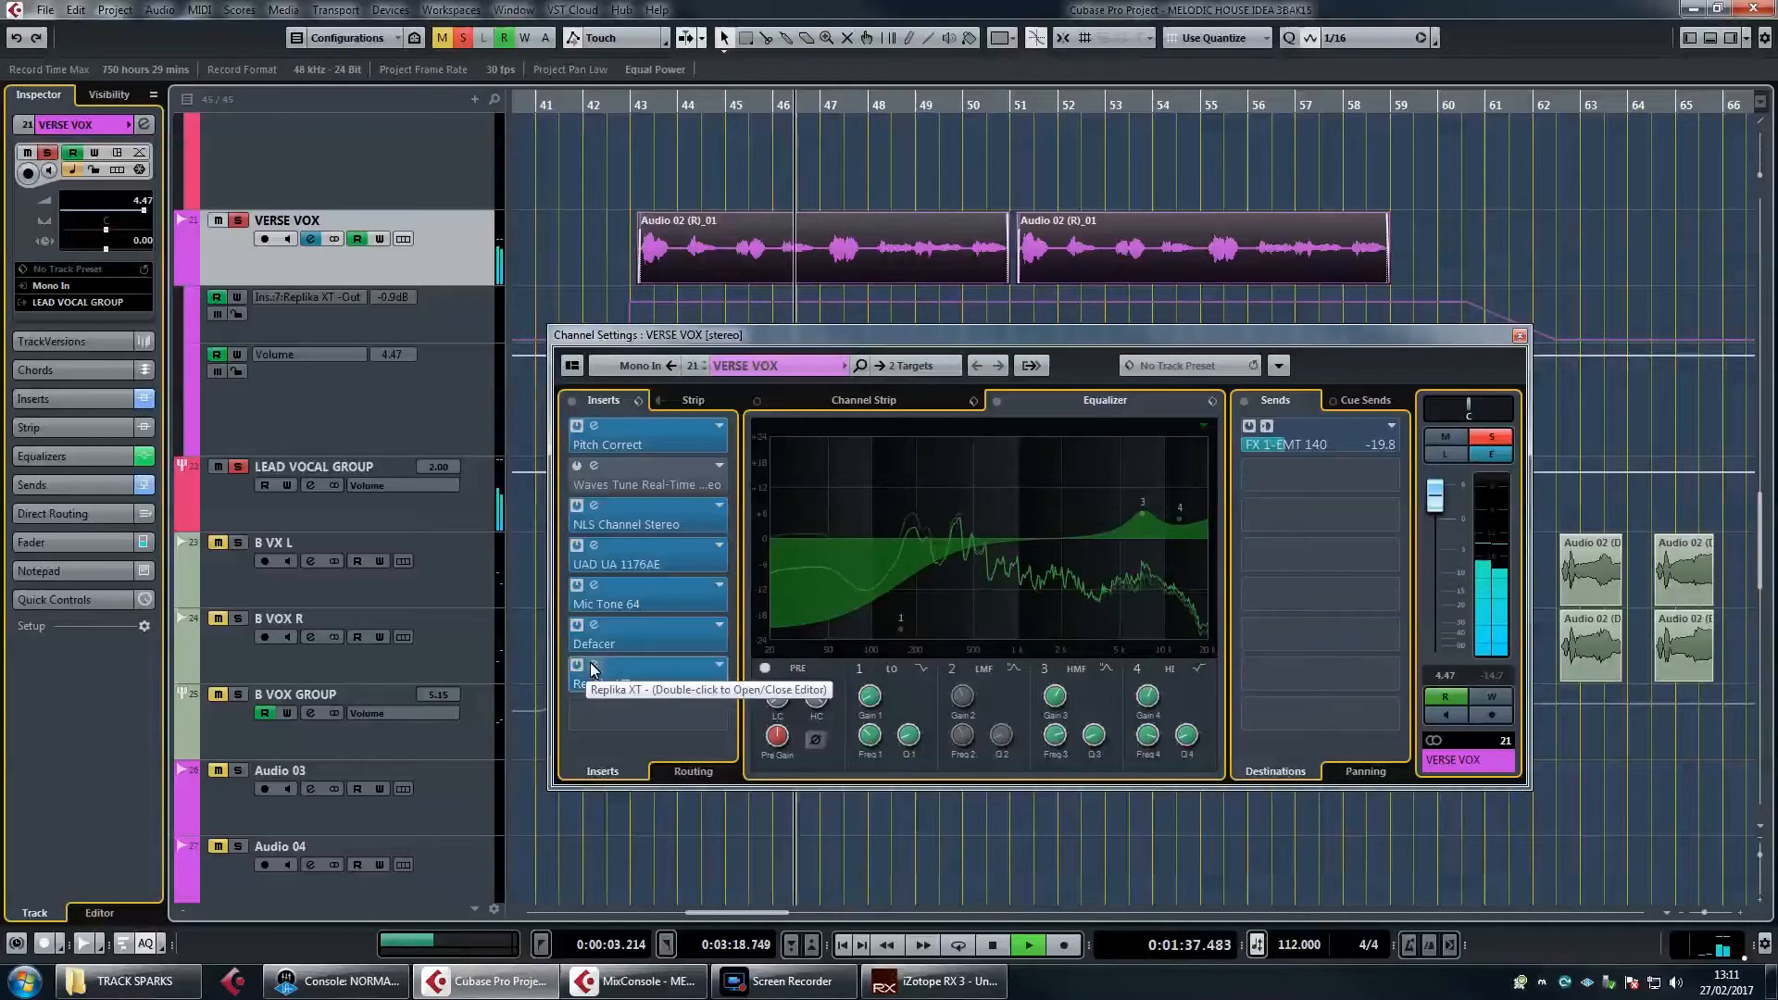
key("space")
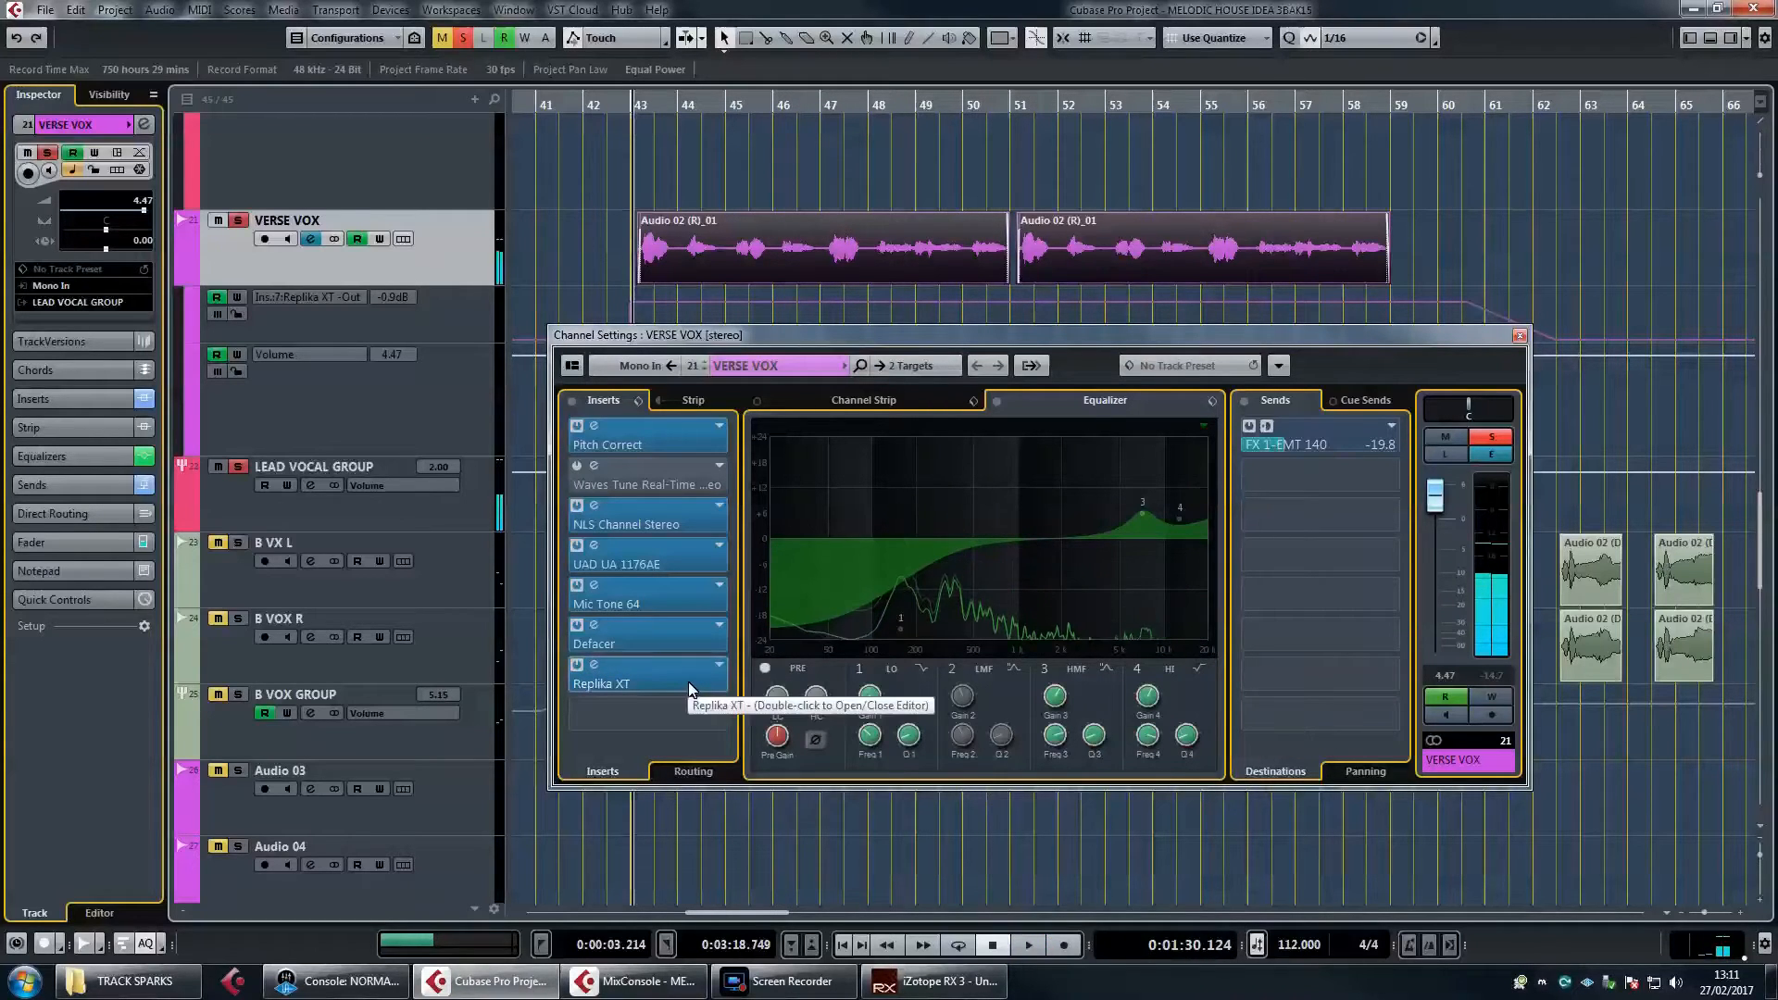
Bypass the Replika XT insert and the FX 1-EMT 140 send, and lower the VERSE VOX fader to -11.1 during playback
left_click(576, 665)
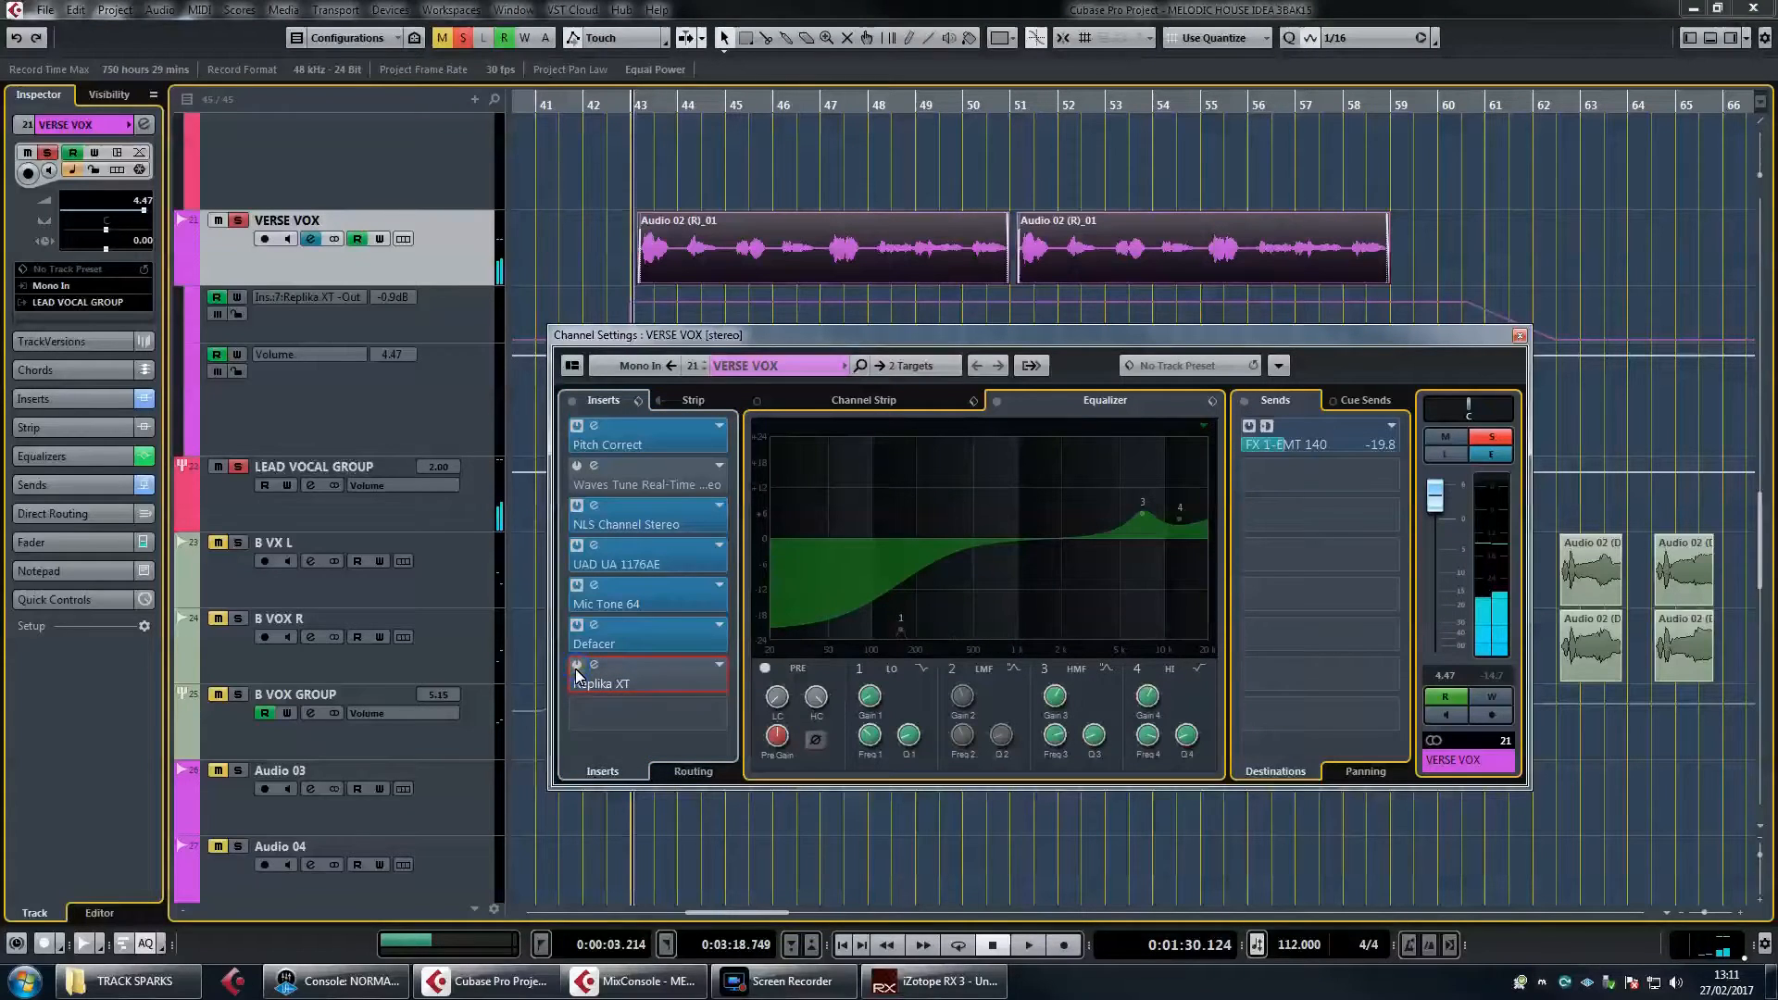
left_click(1248, 427)
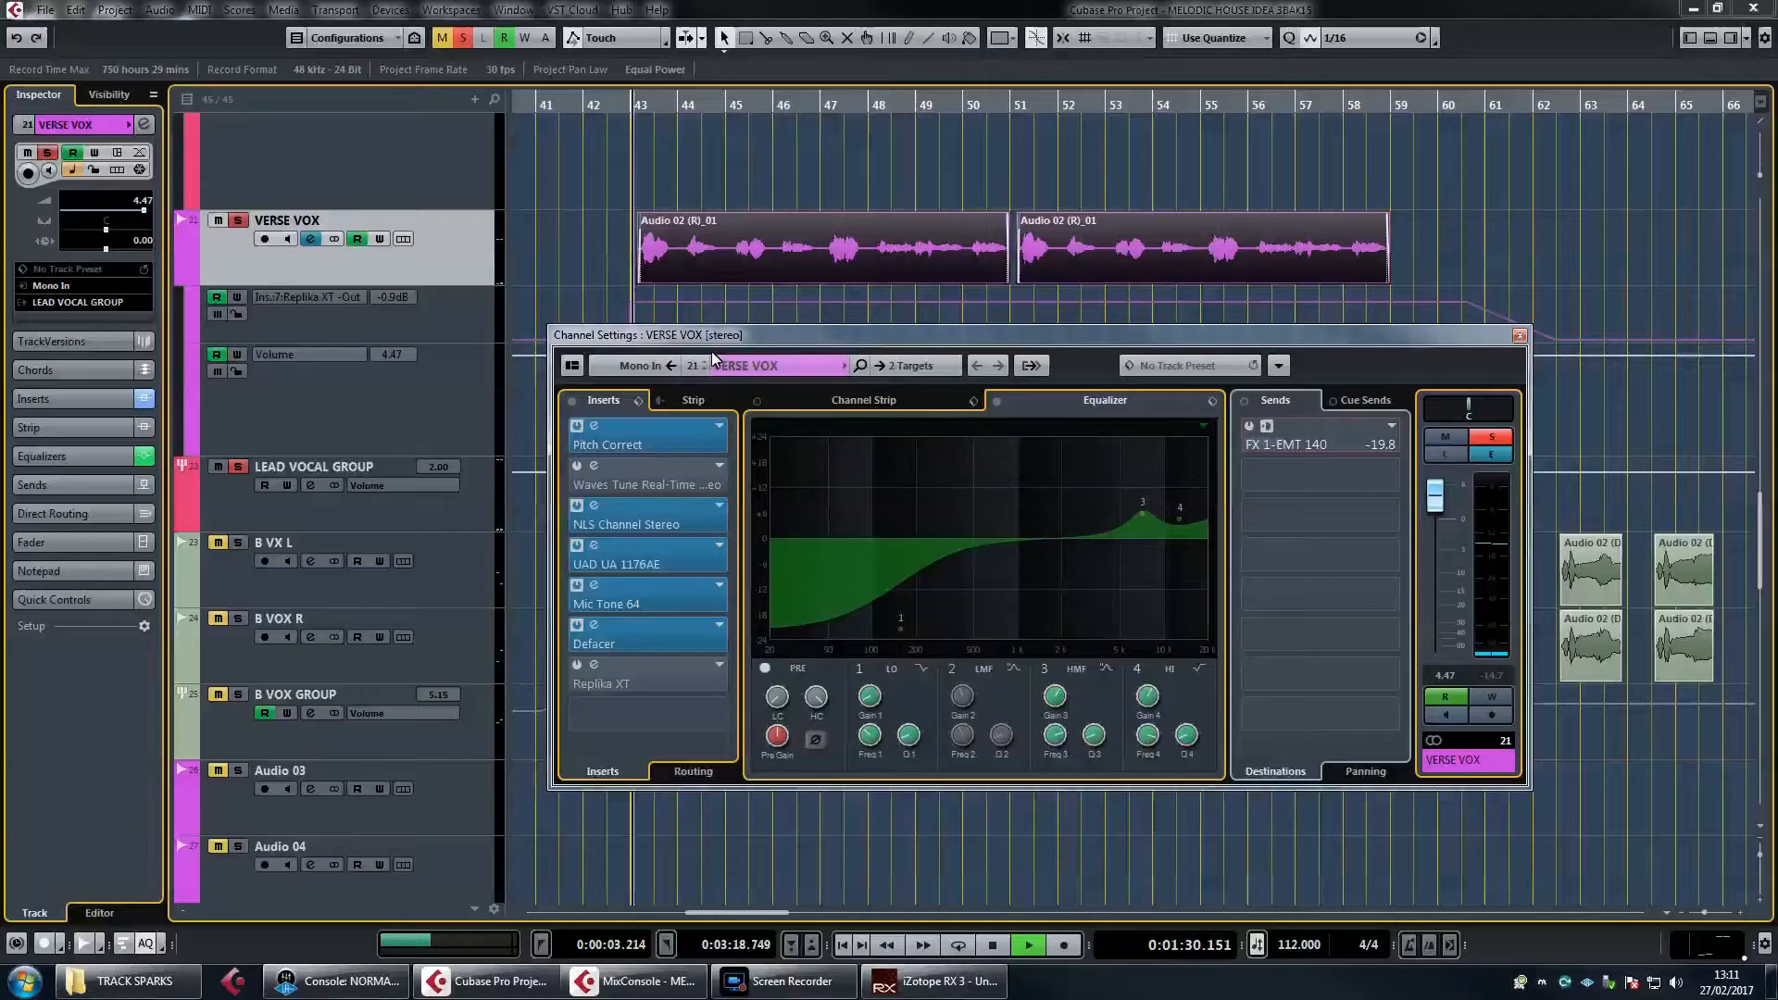
key("space")
left_click_drag(1435, 497, 1446, 588)
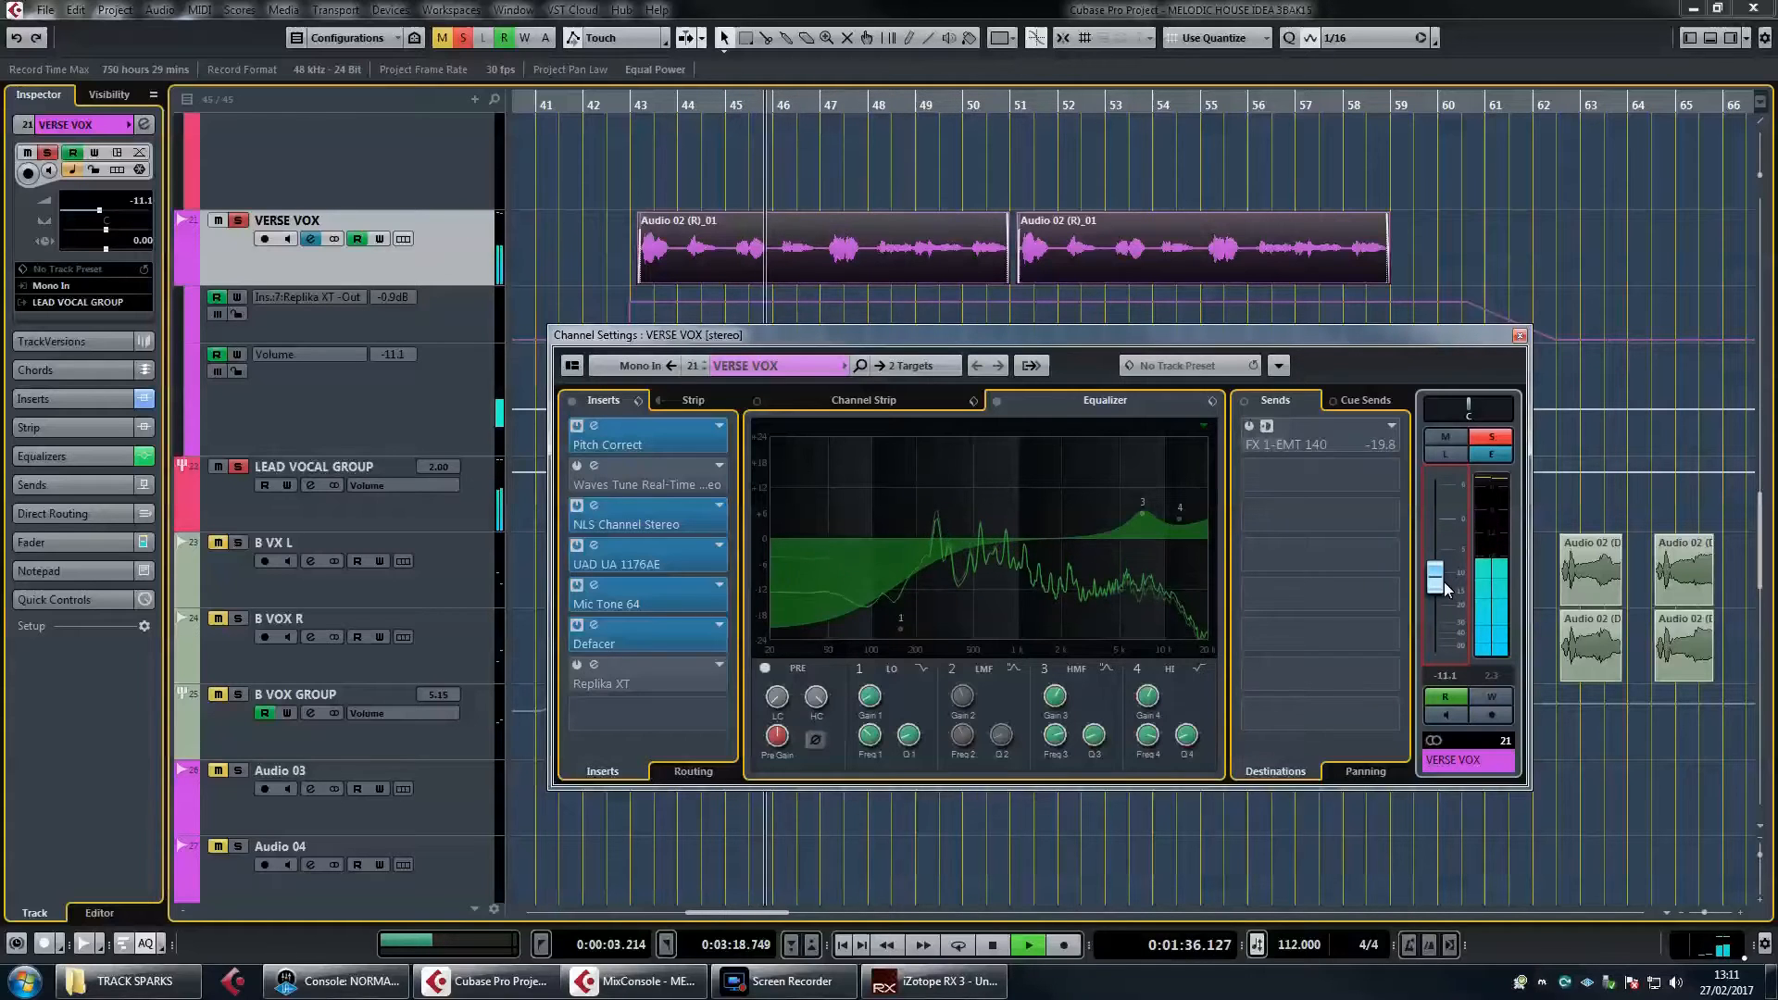
key("space")
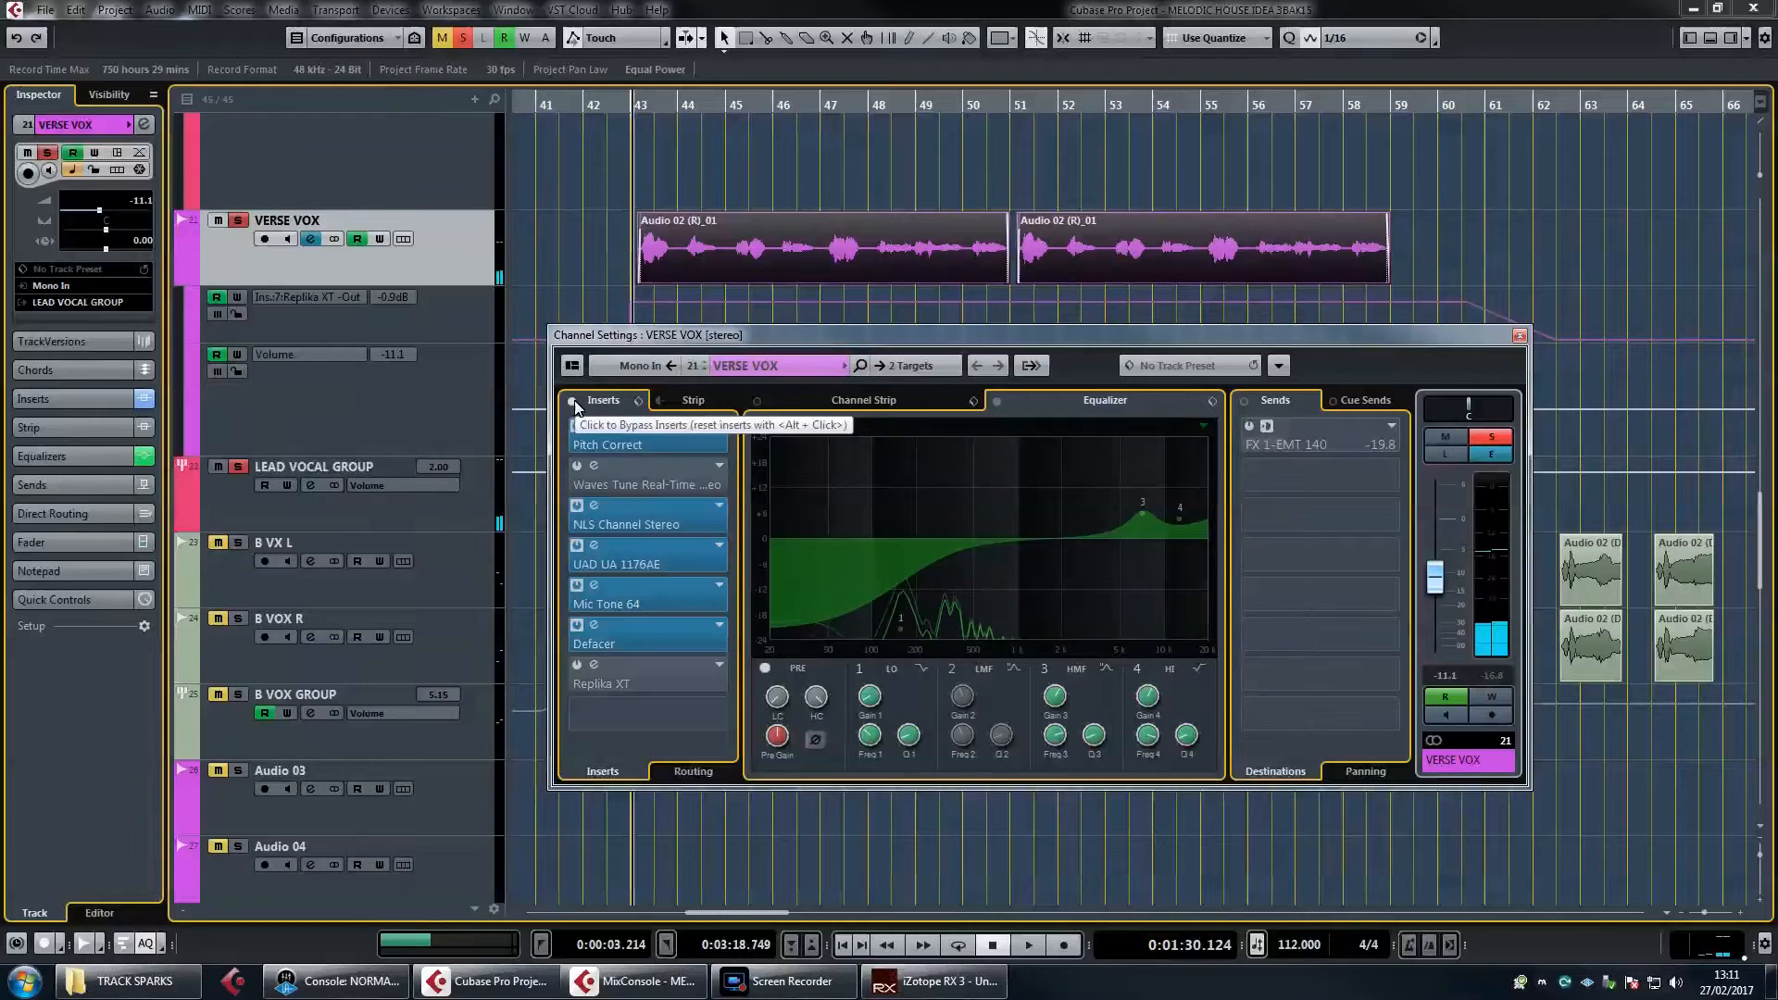
Bypass all VERSE VOX inserts and raise the channel fader to 4.03 while the vocal plays
left_click(573, 400)
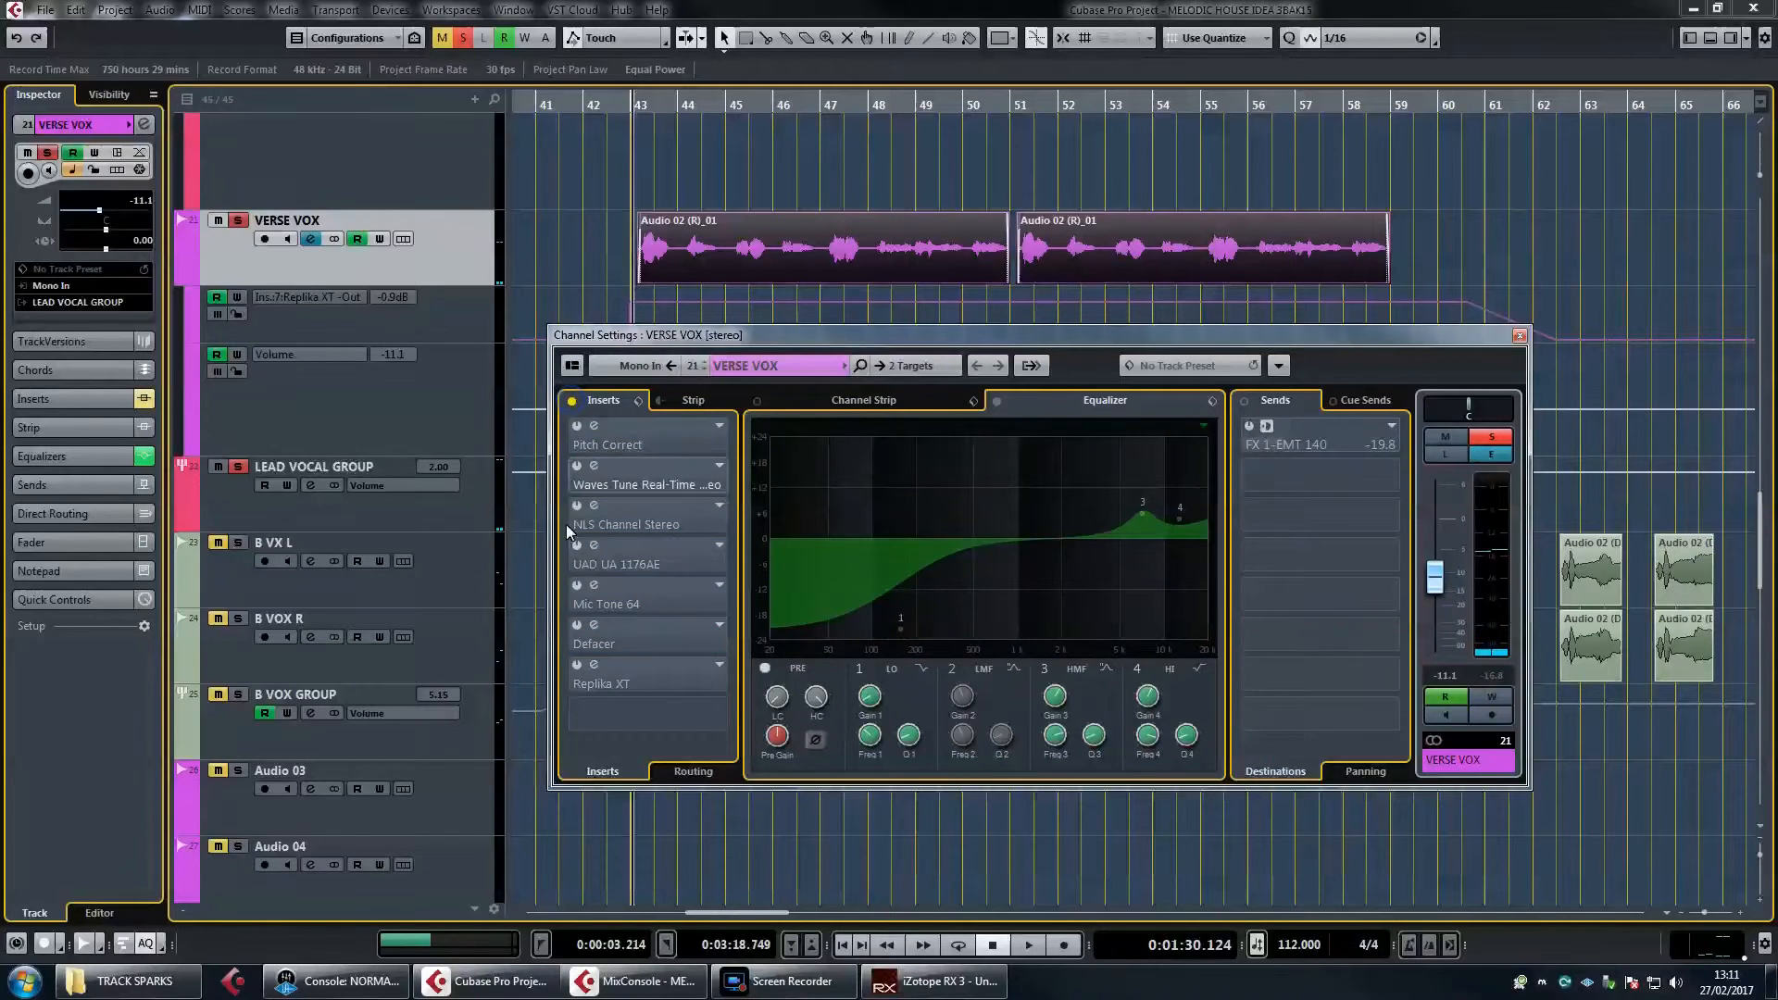
key("space")
left_click_drag(1436, 591, 1437, 520)
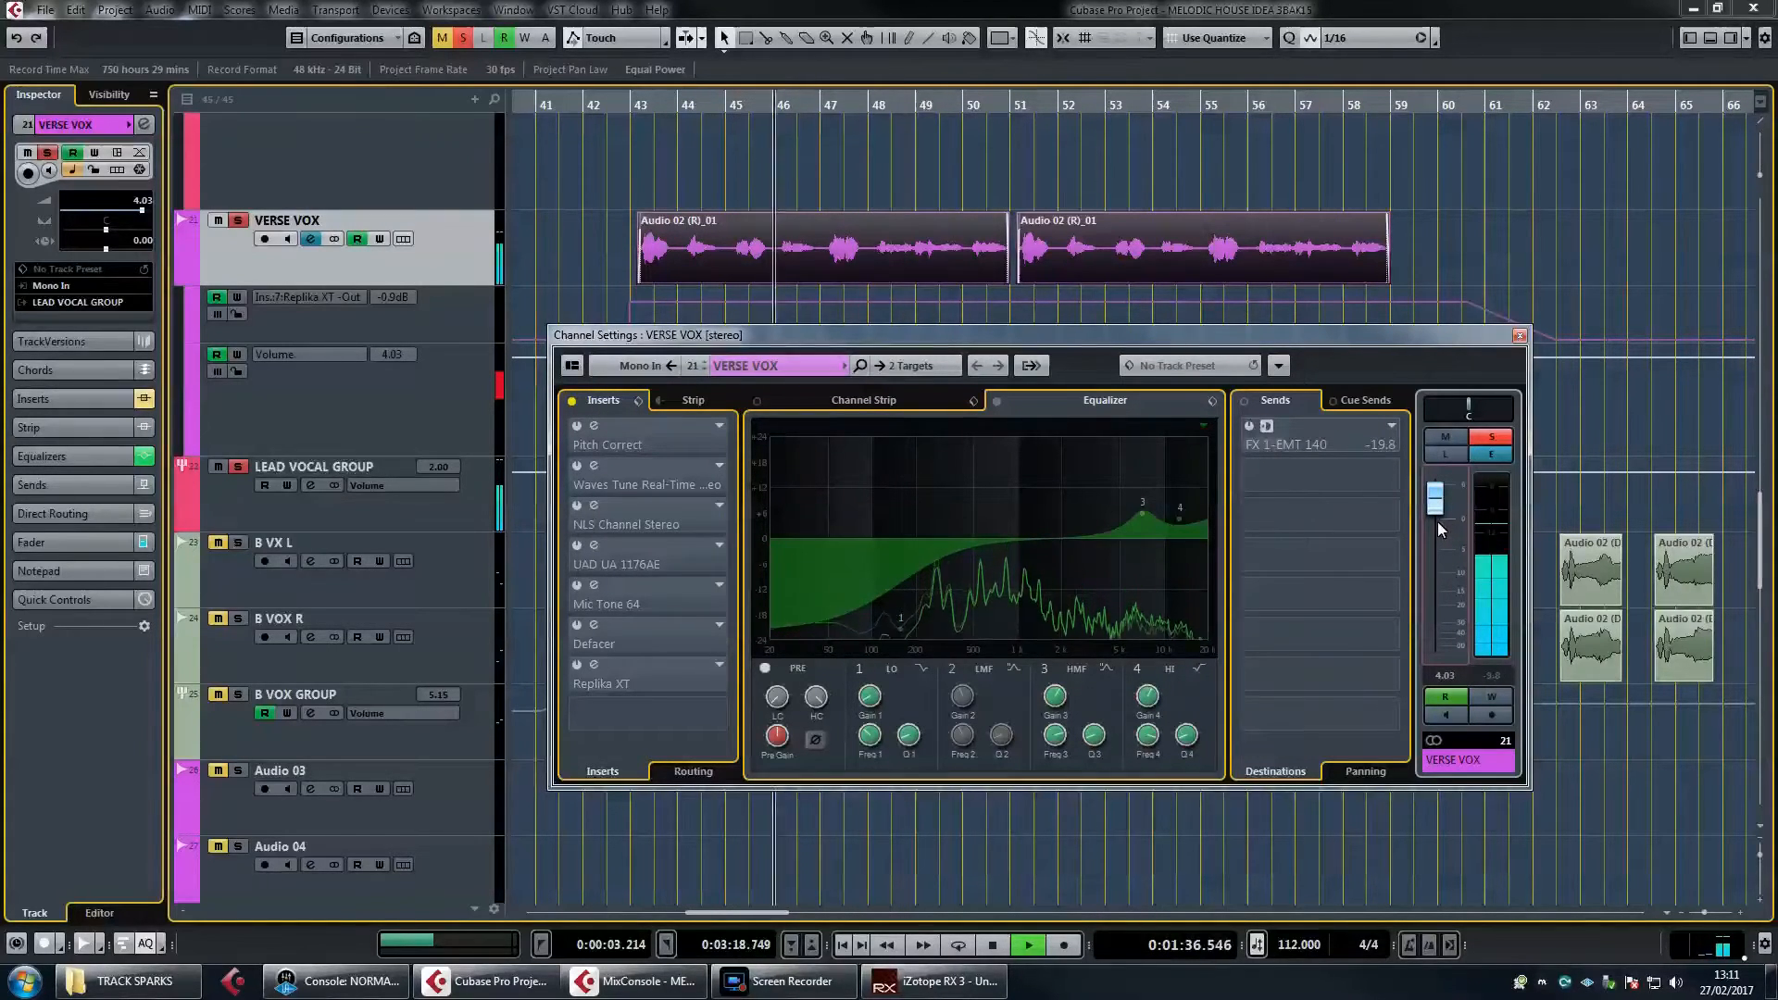
Bypass the VERSE VOX equalizer and play the dry vocal with the channel fader set to 3.42
left_click(996, 401)
key("space")
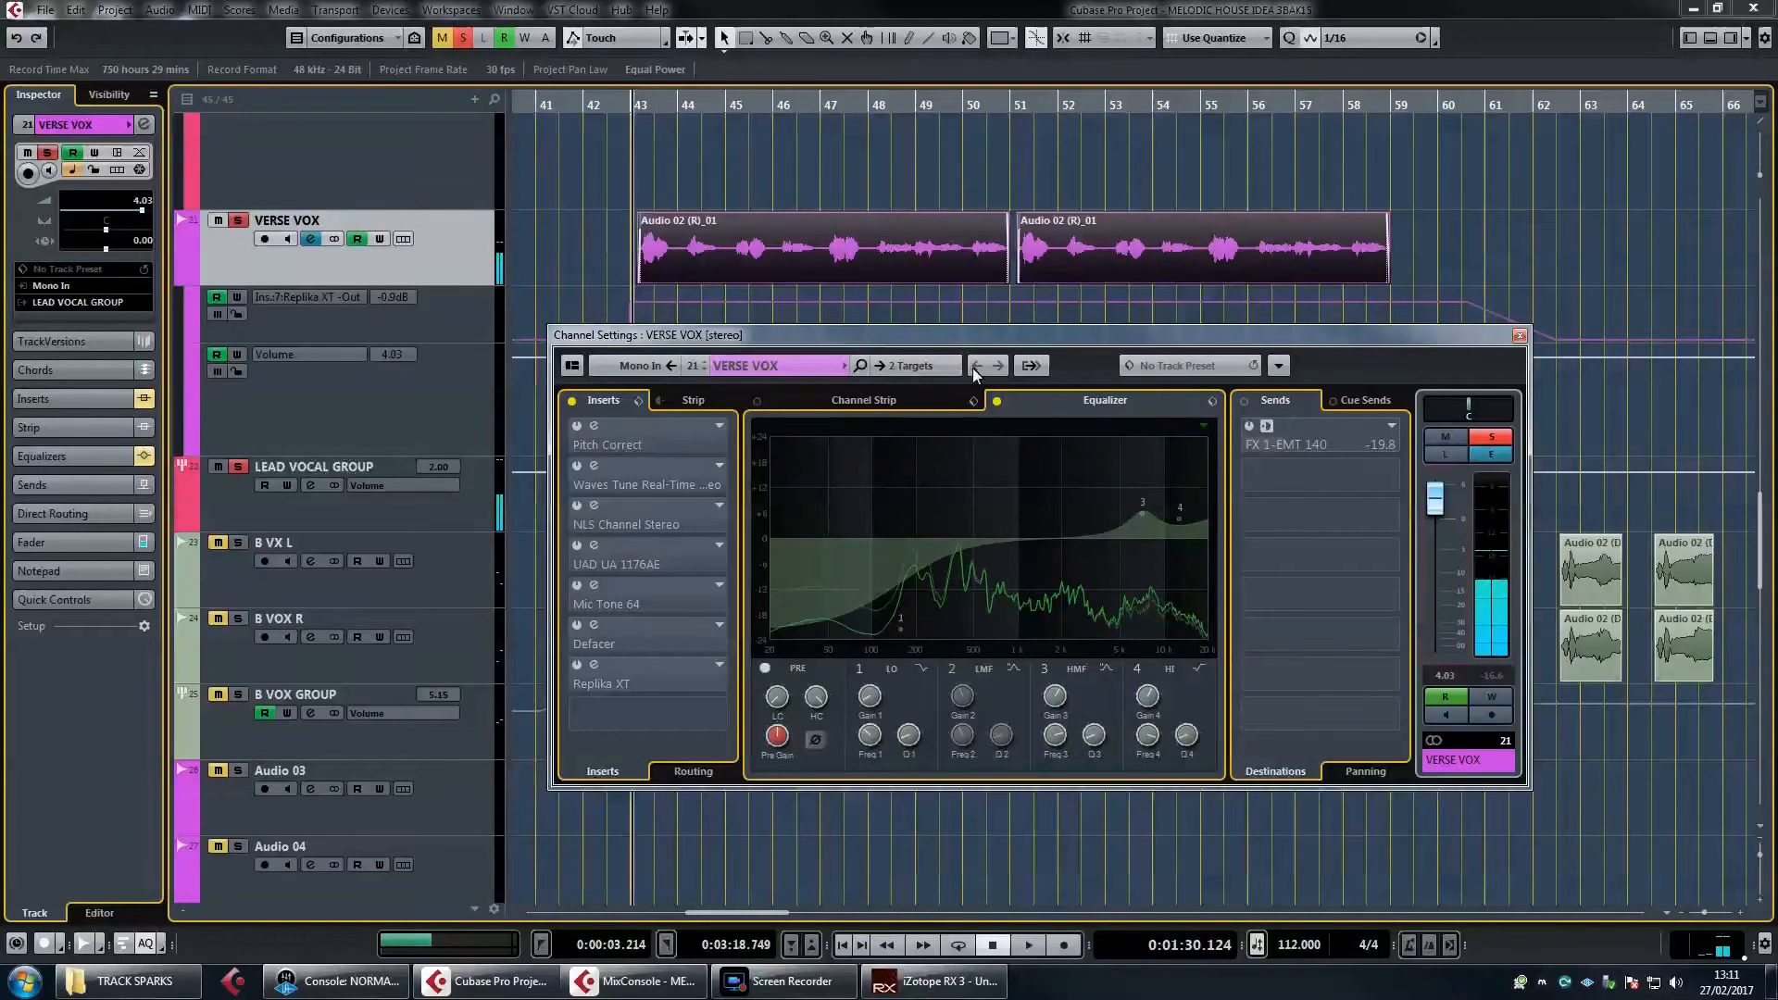
key("space")
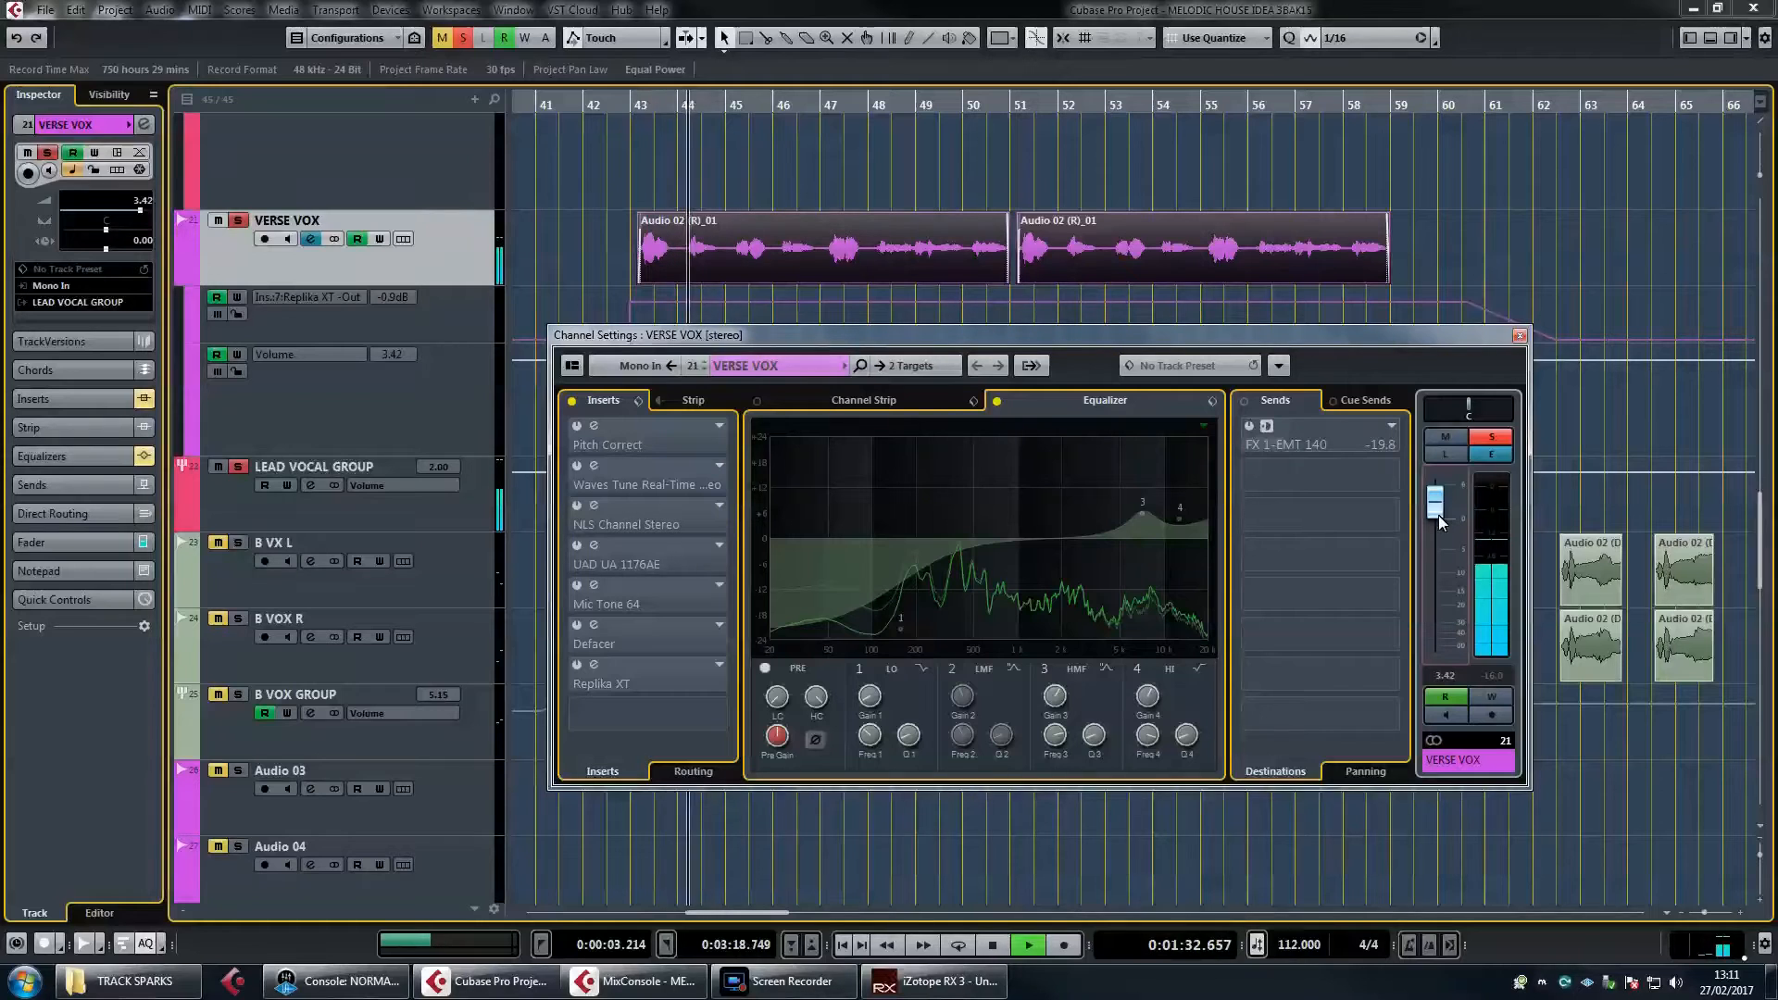
key("space")
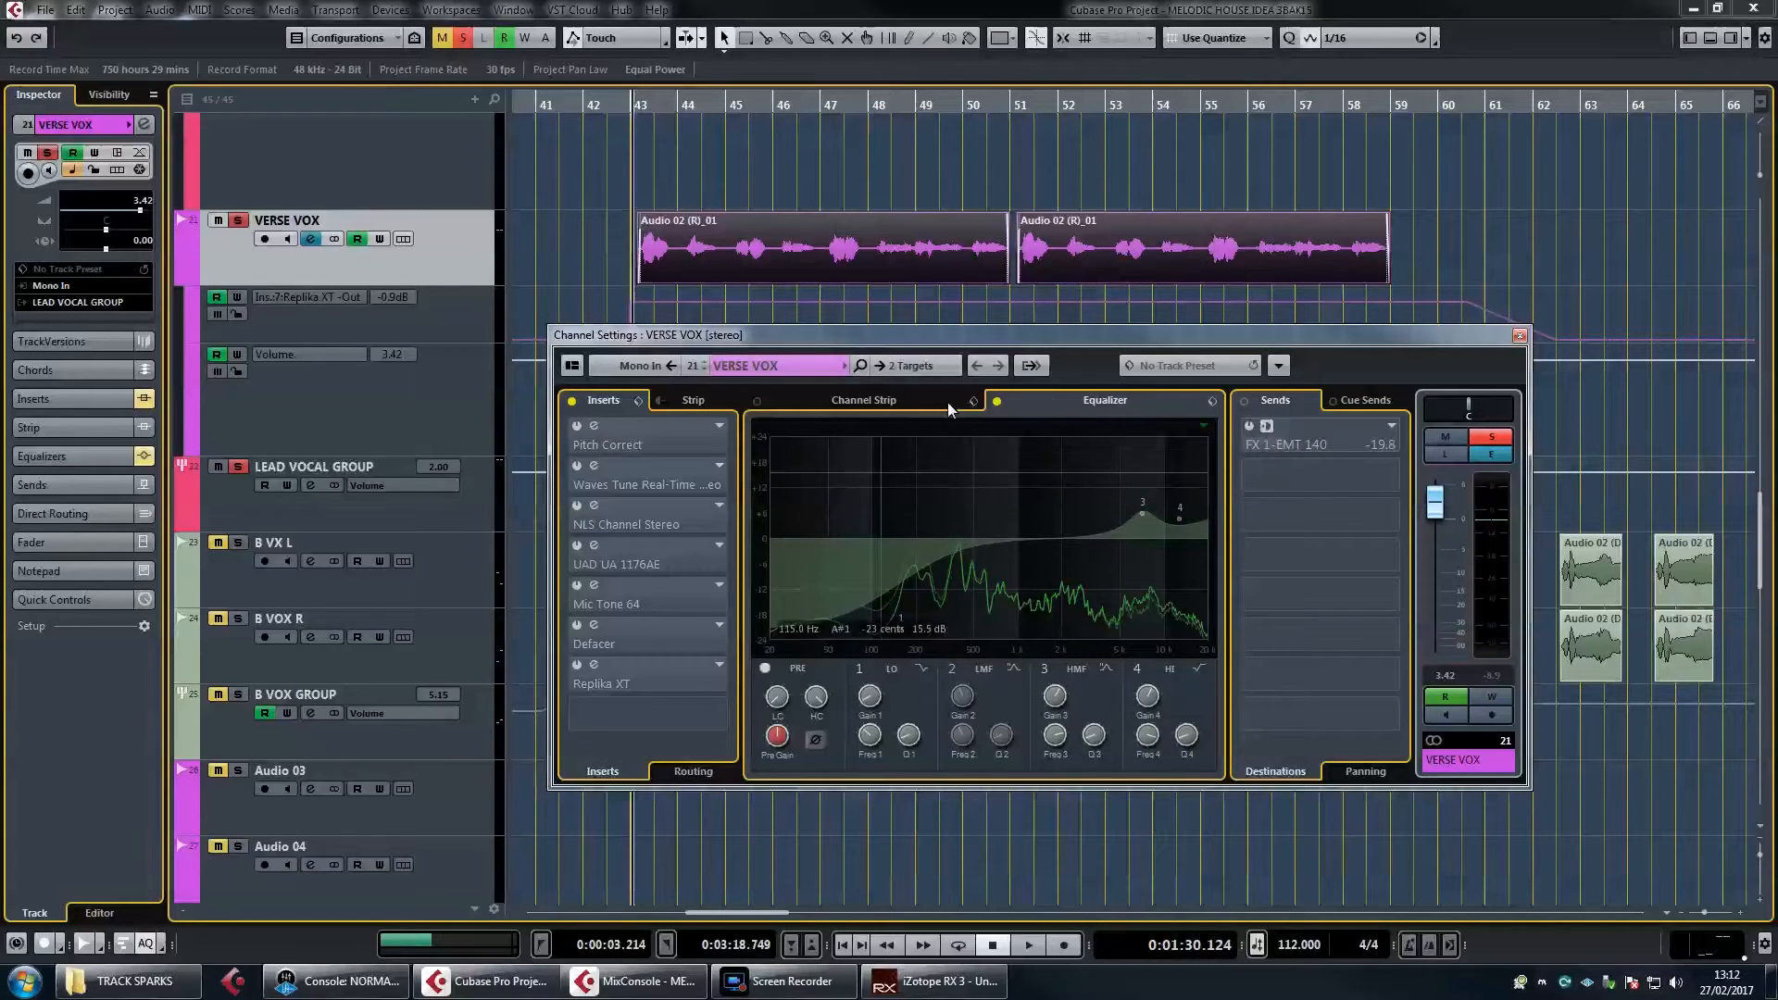
Open the Pitch Correct insert's editor on VERSE VOX and reposition its window
left_click(648, 439)
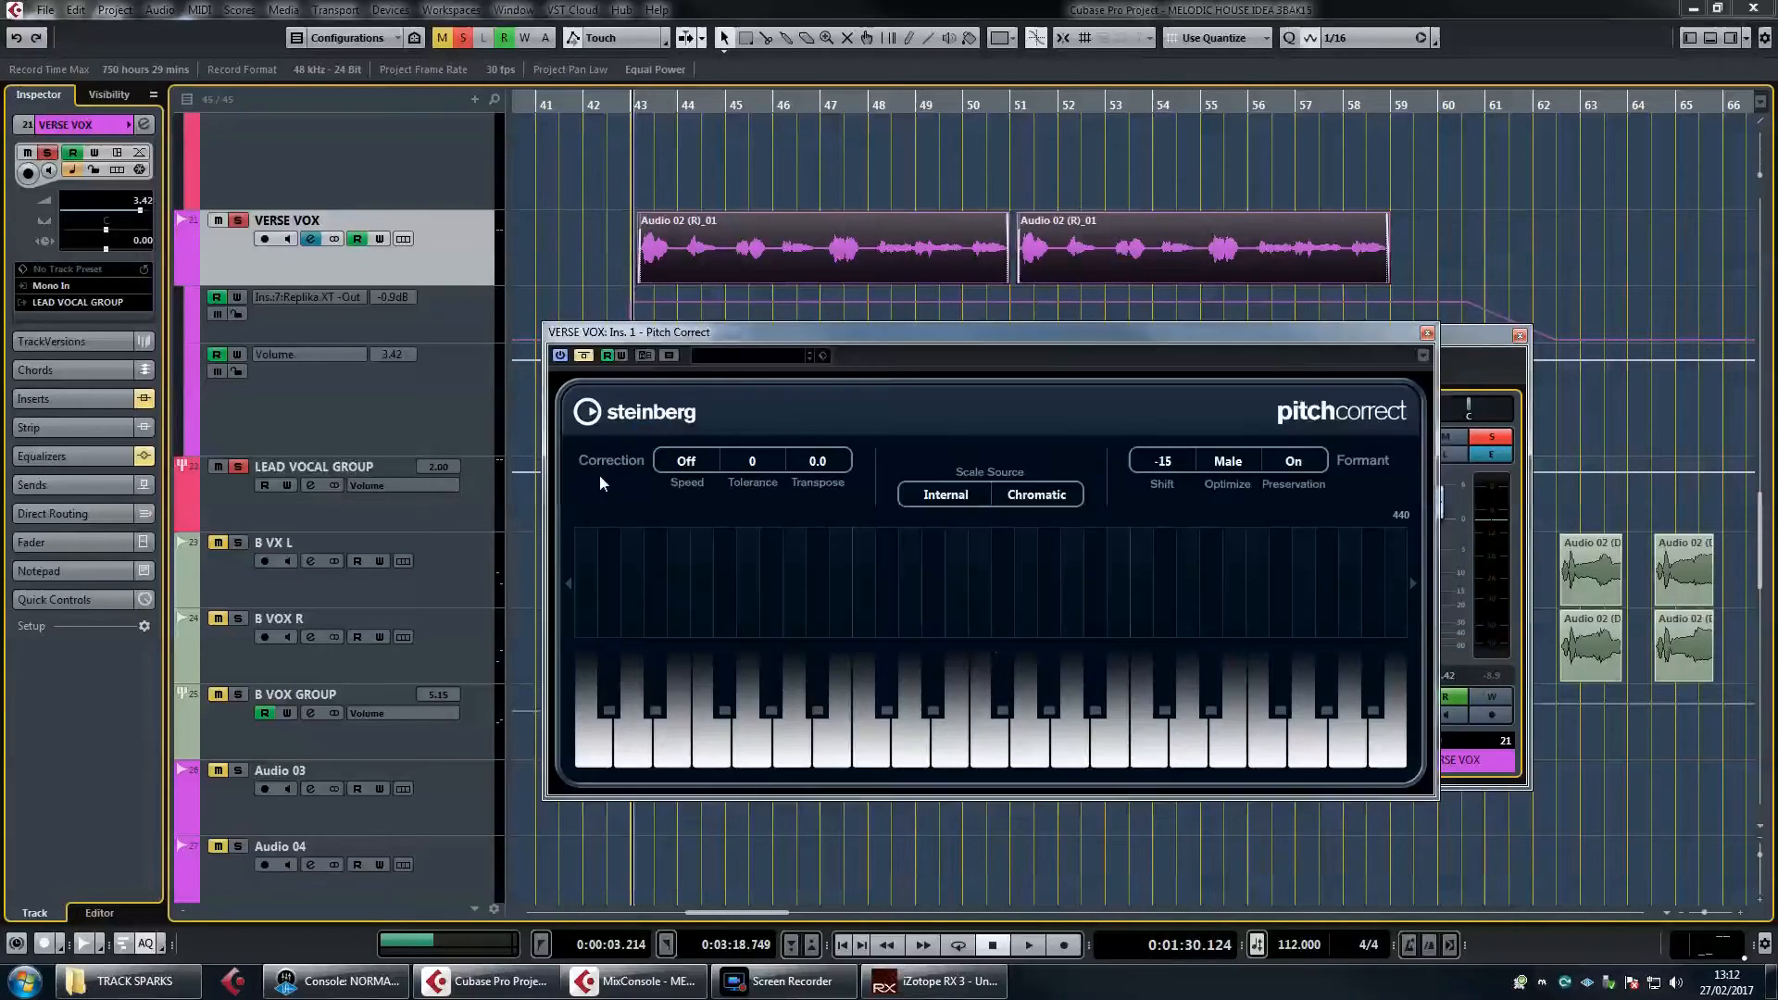
left_click_drag(809, 340, 848, 362)
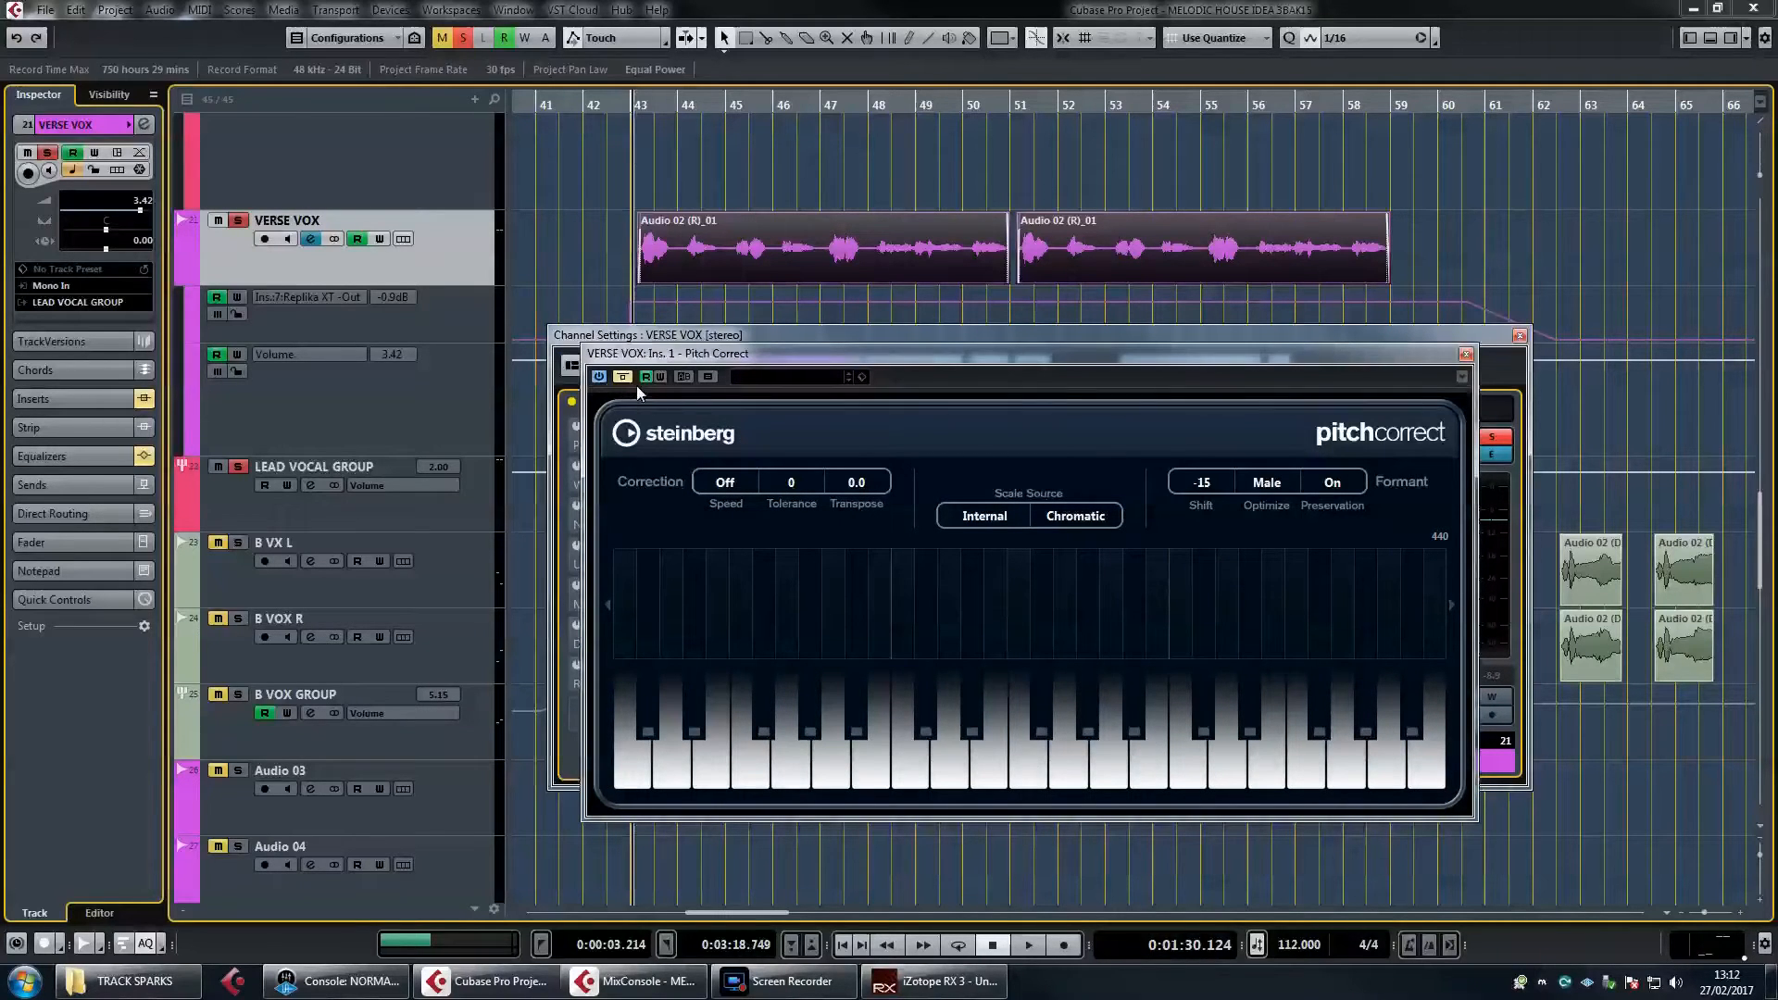
Take Pitch Correct out of bypass, audition the verse vocal from just before bar 43, and close the insert's editor
left_click_drag(702, 354, 706, 380)
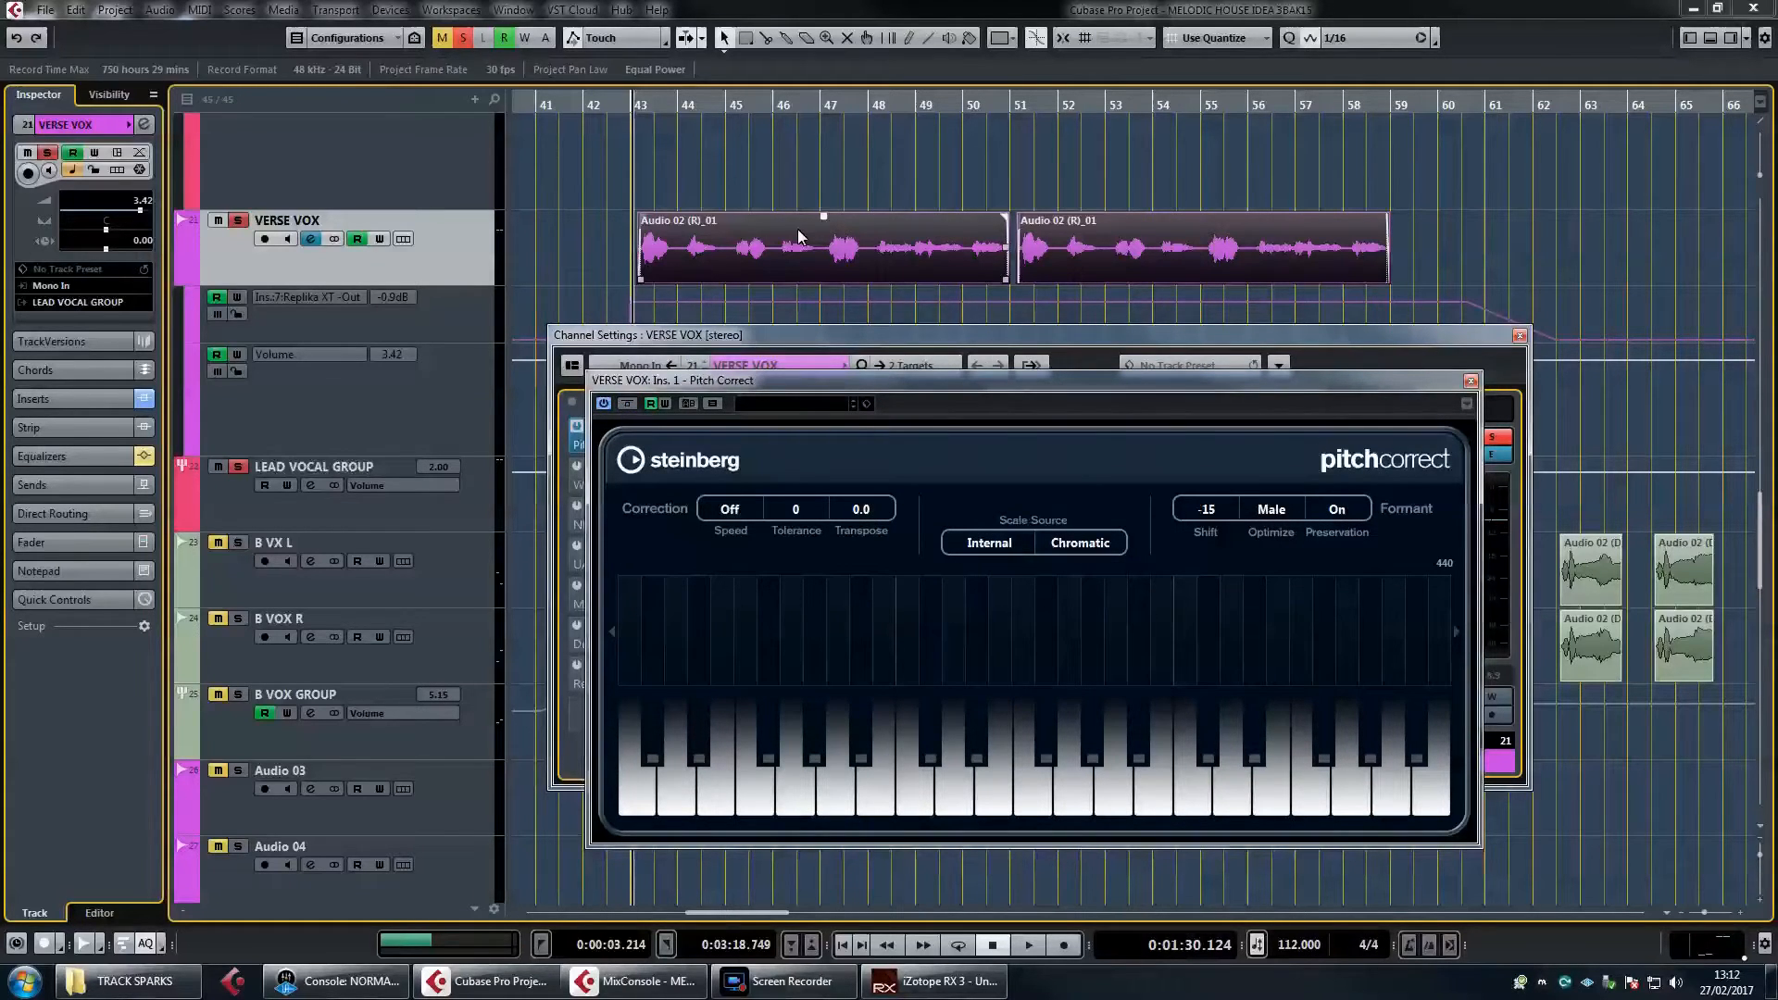
left_click_drag(635, 109, 619, 140)
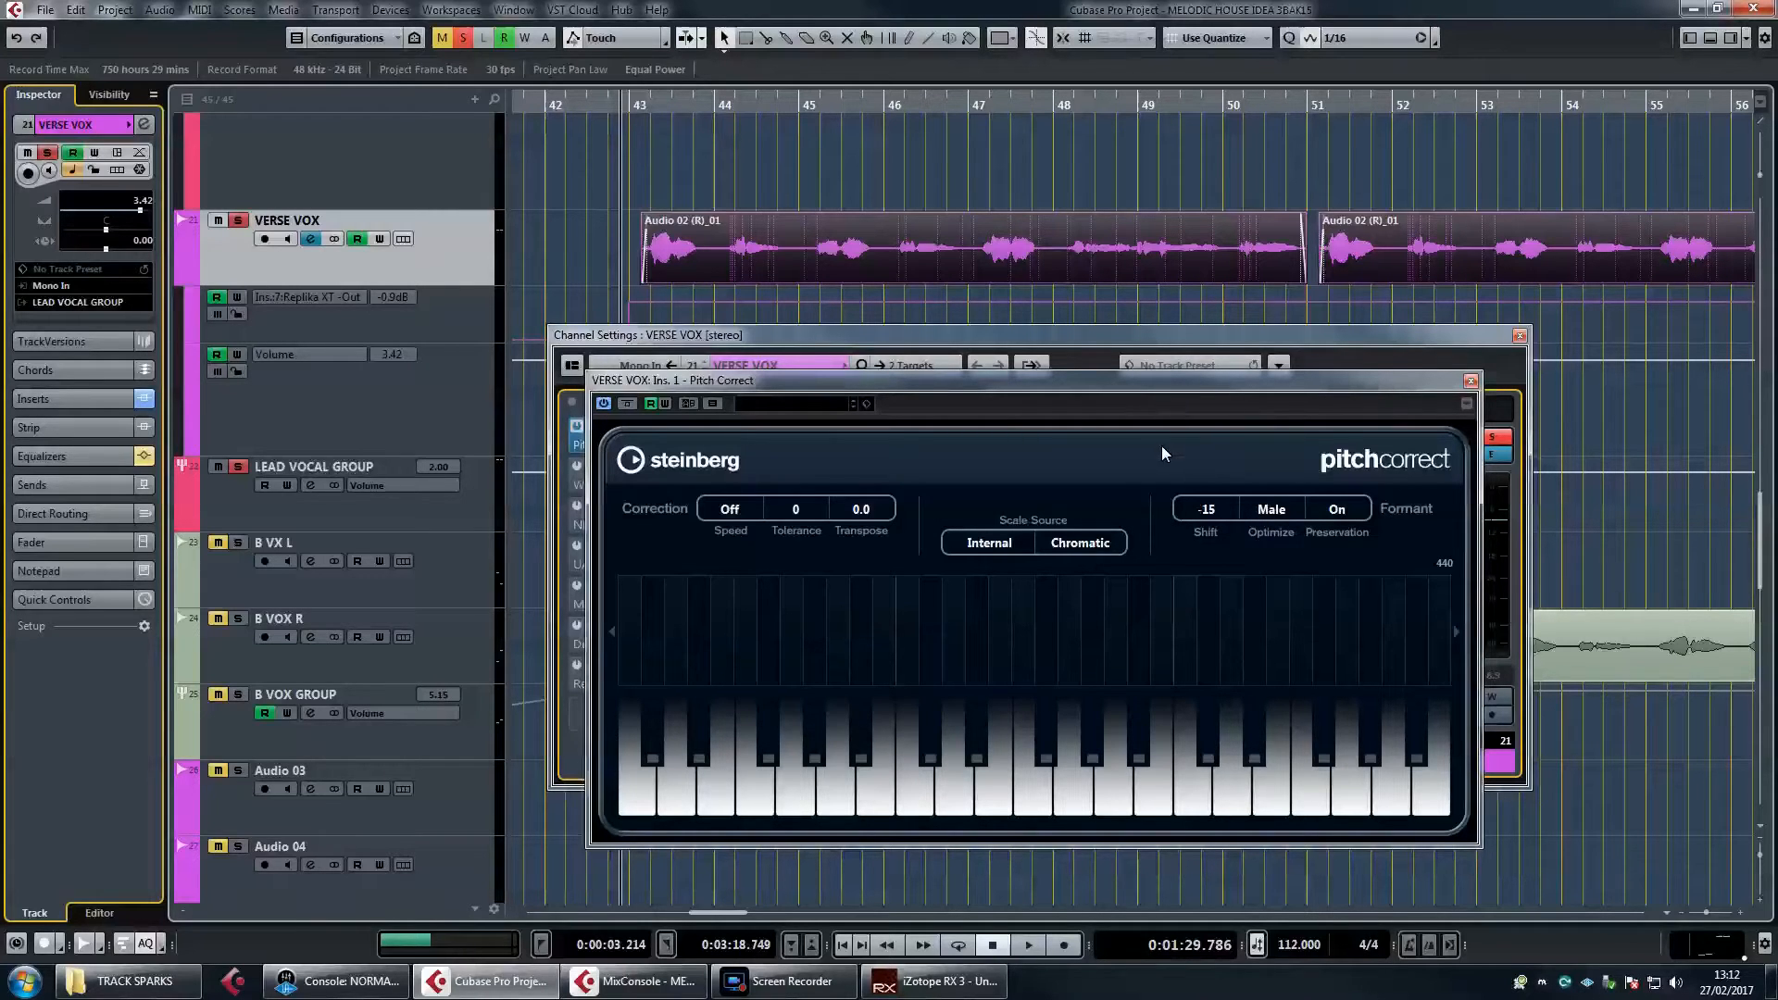
key("space")
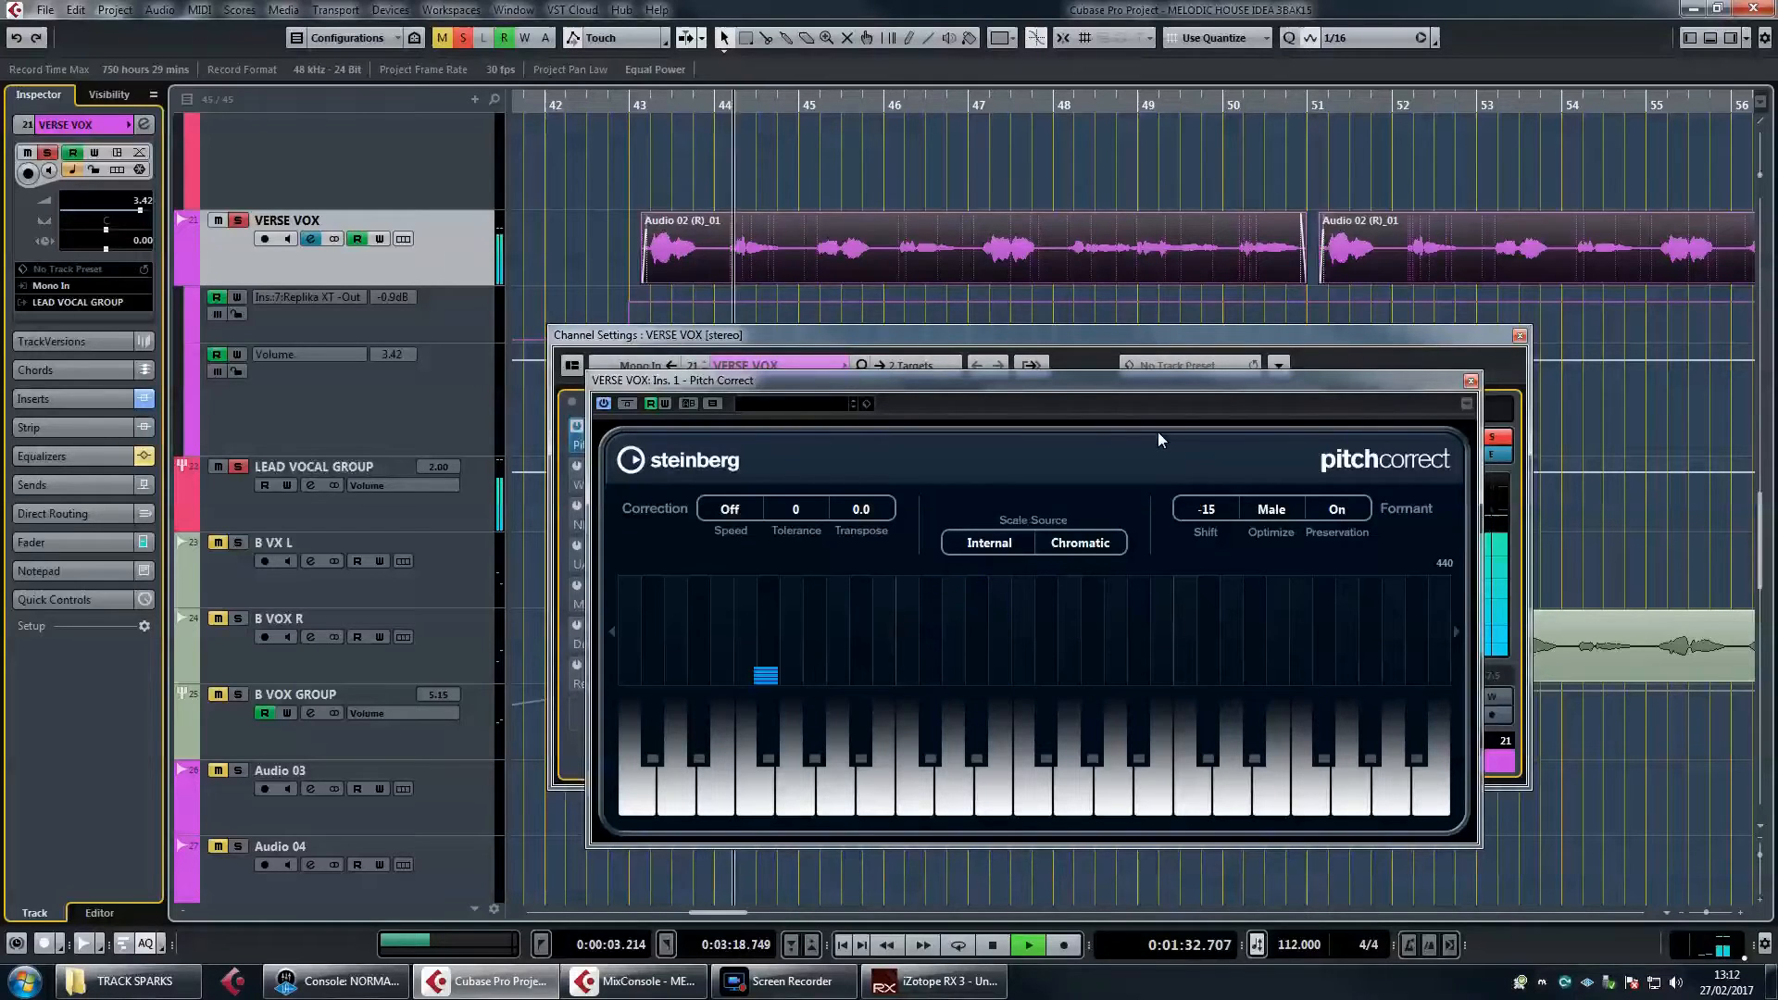
key("space")
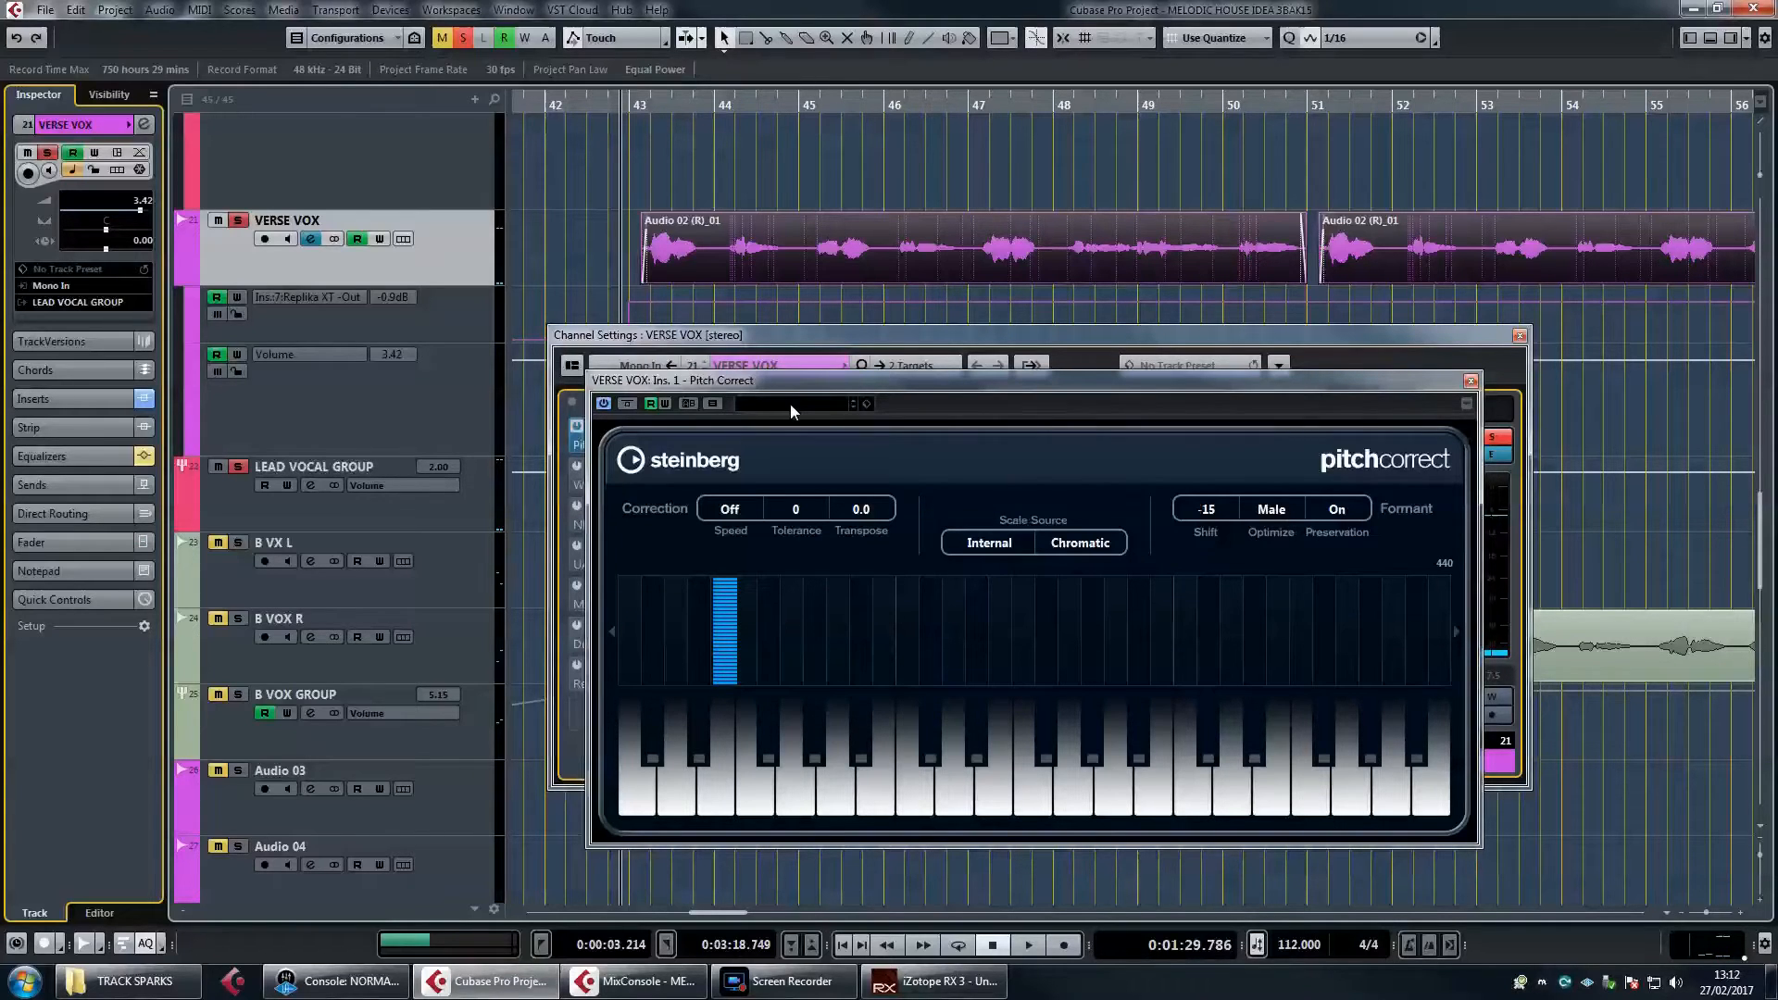
left_click(968, 417)
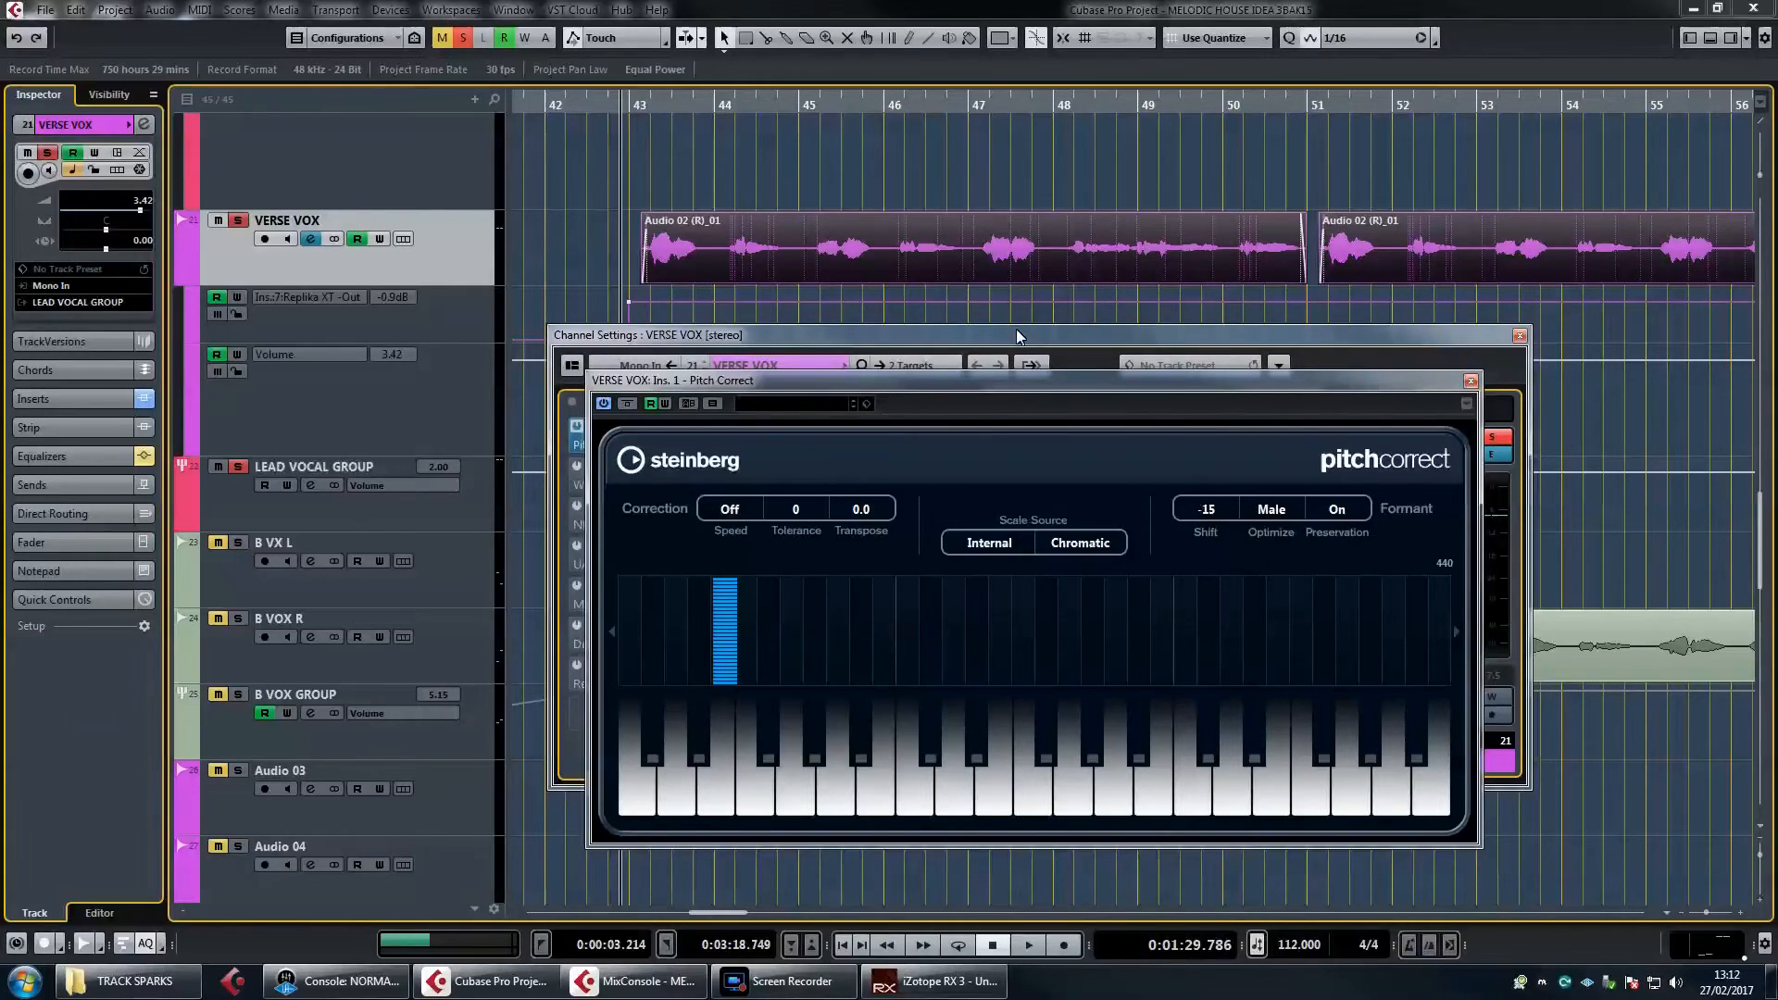
left_click_drag(1068, 392, 1086, 393)
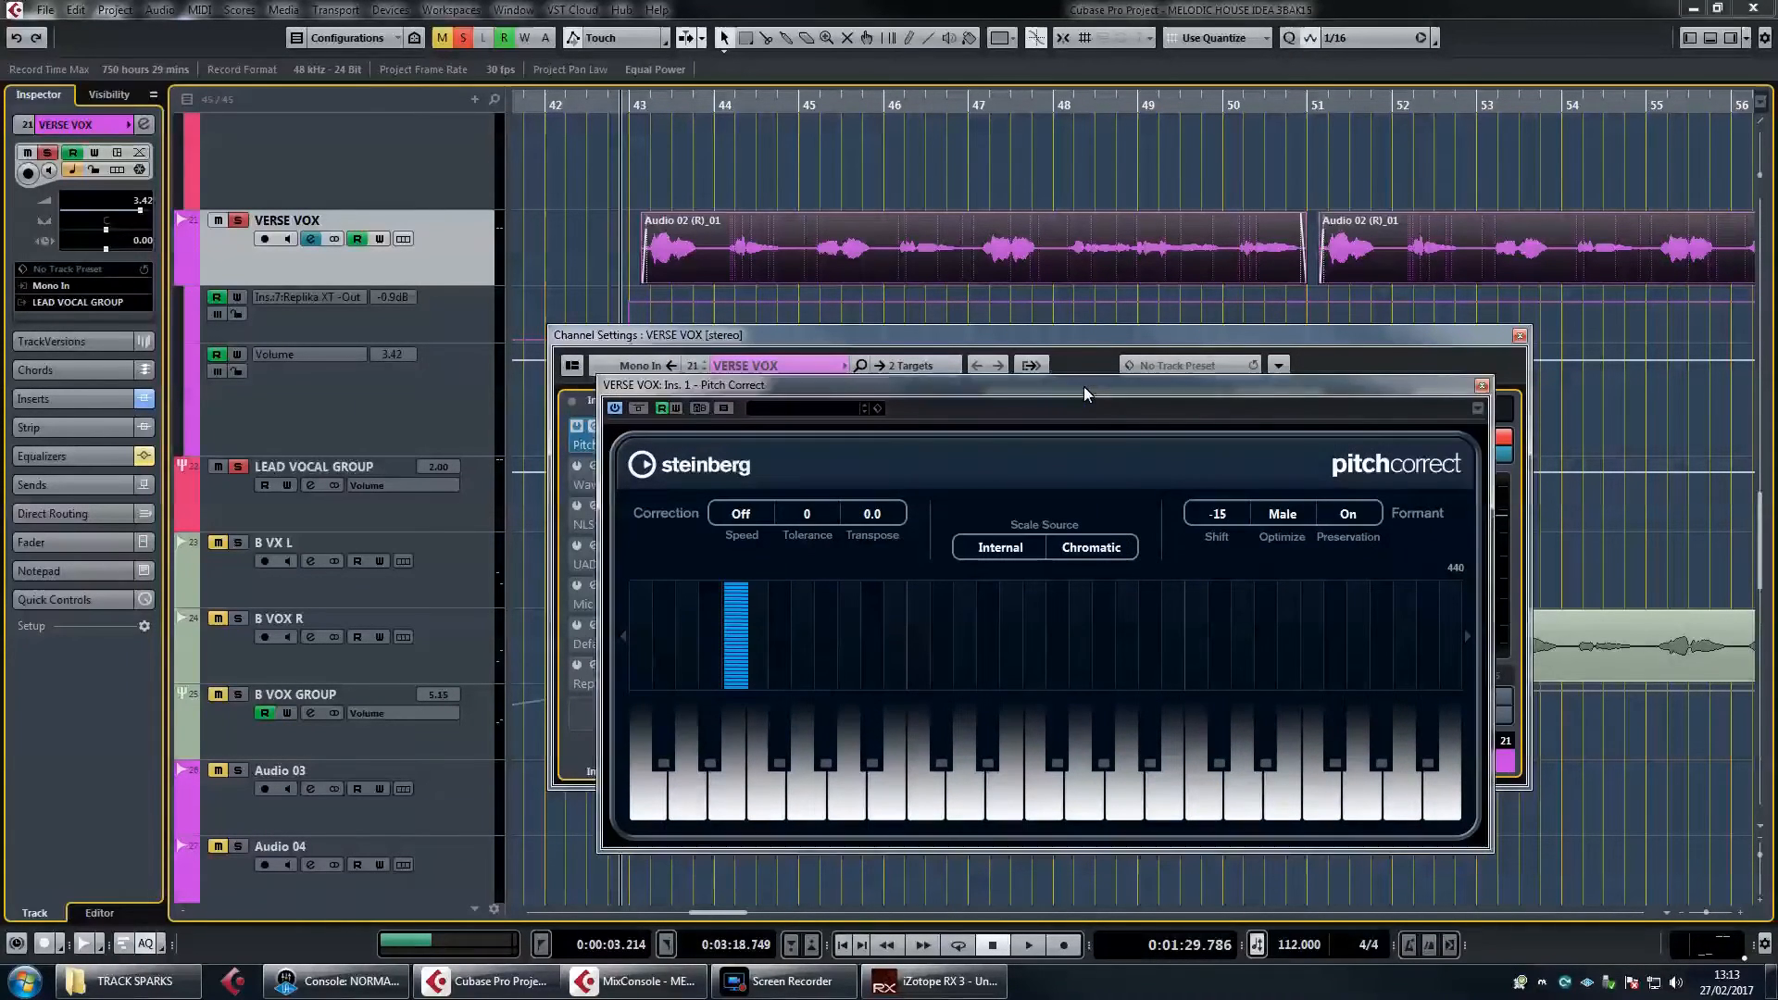
left_click(1481, 384)
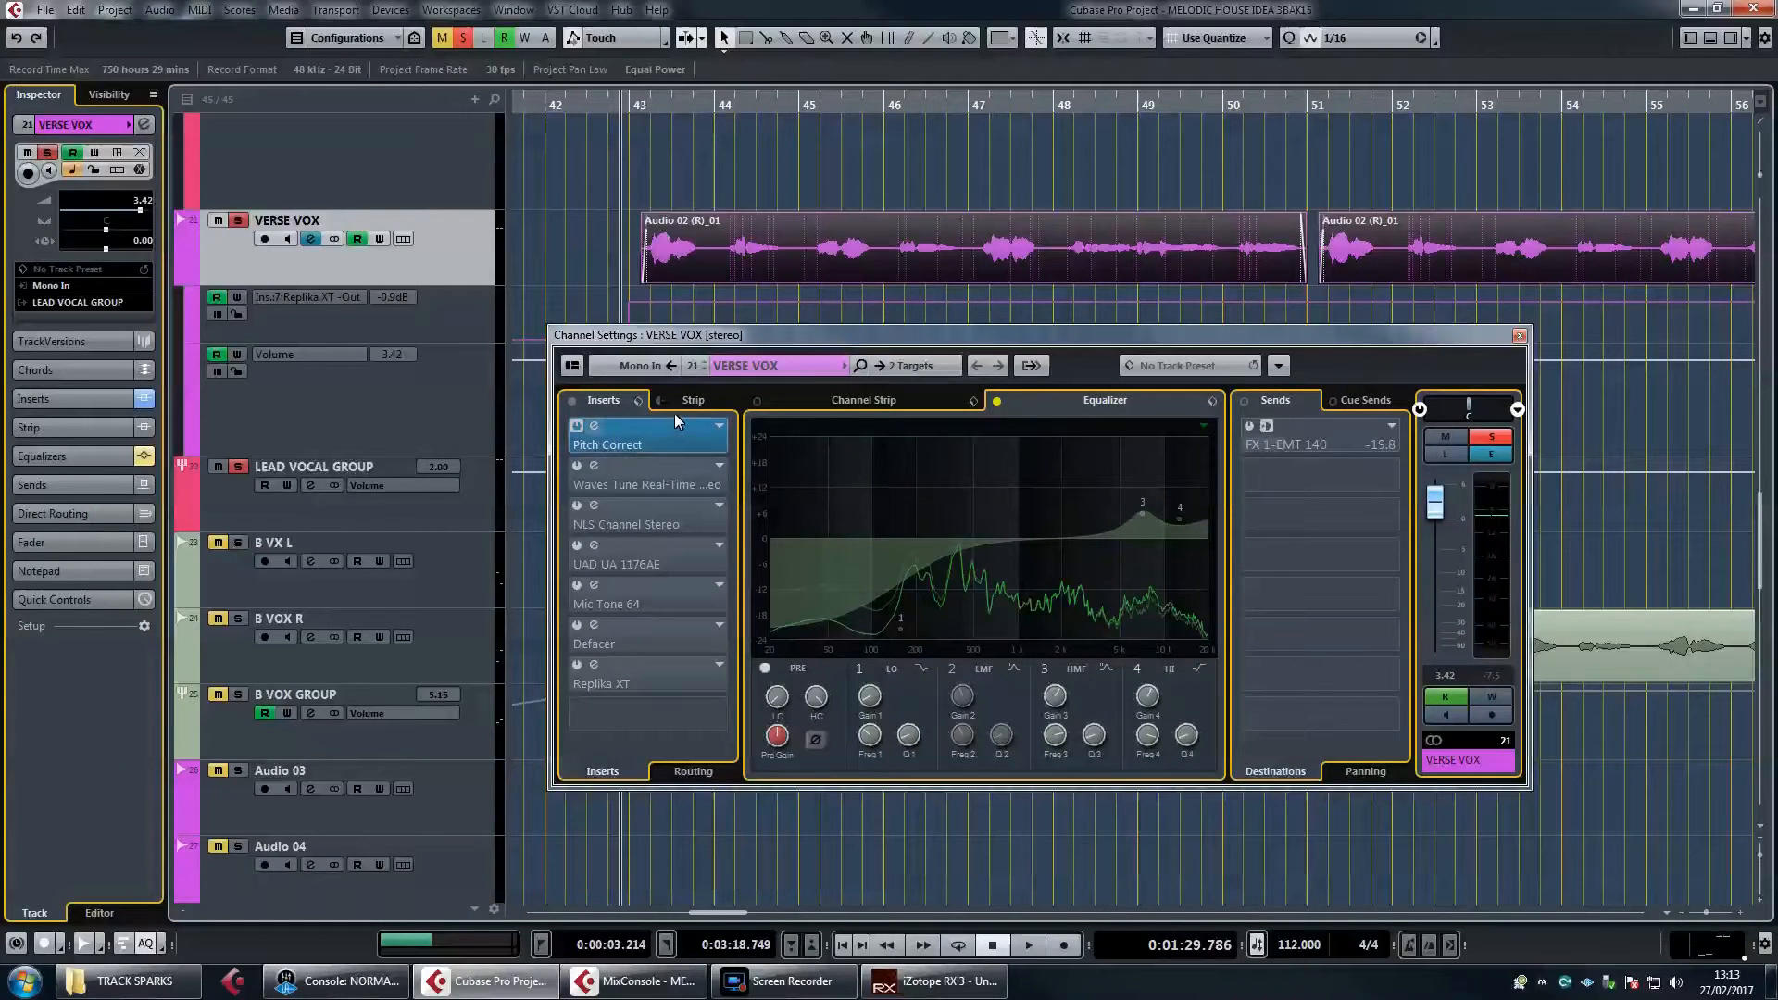
Select only the first VERSE VOX clip and briefly view the Waves Tune Real-Time Stereo insert's editor
left_click_drag(853, 185, 1314, 261)
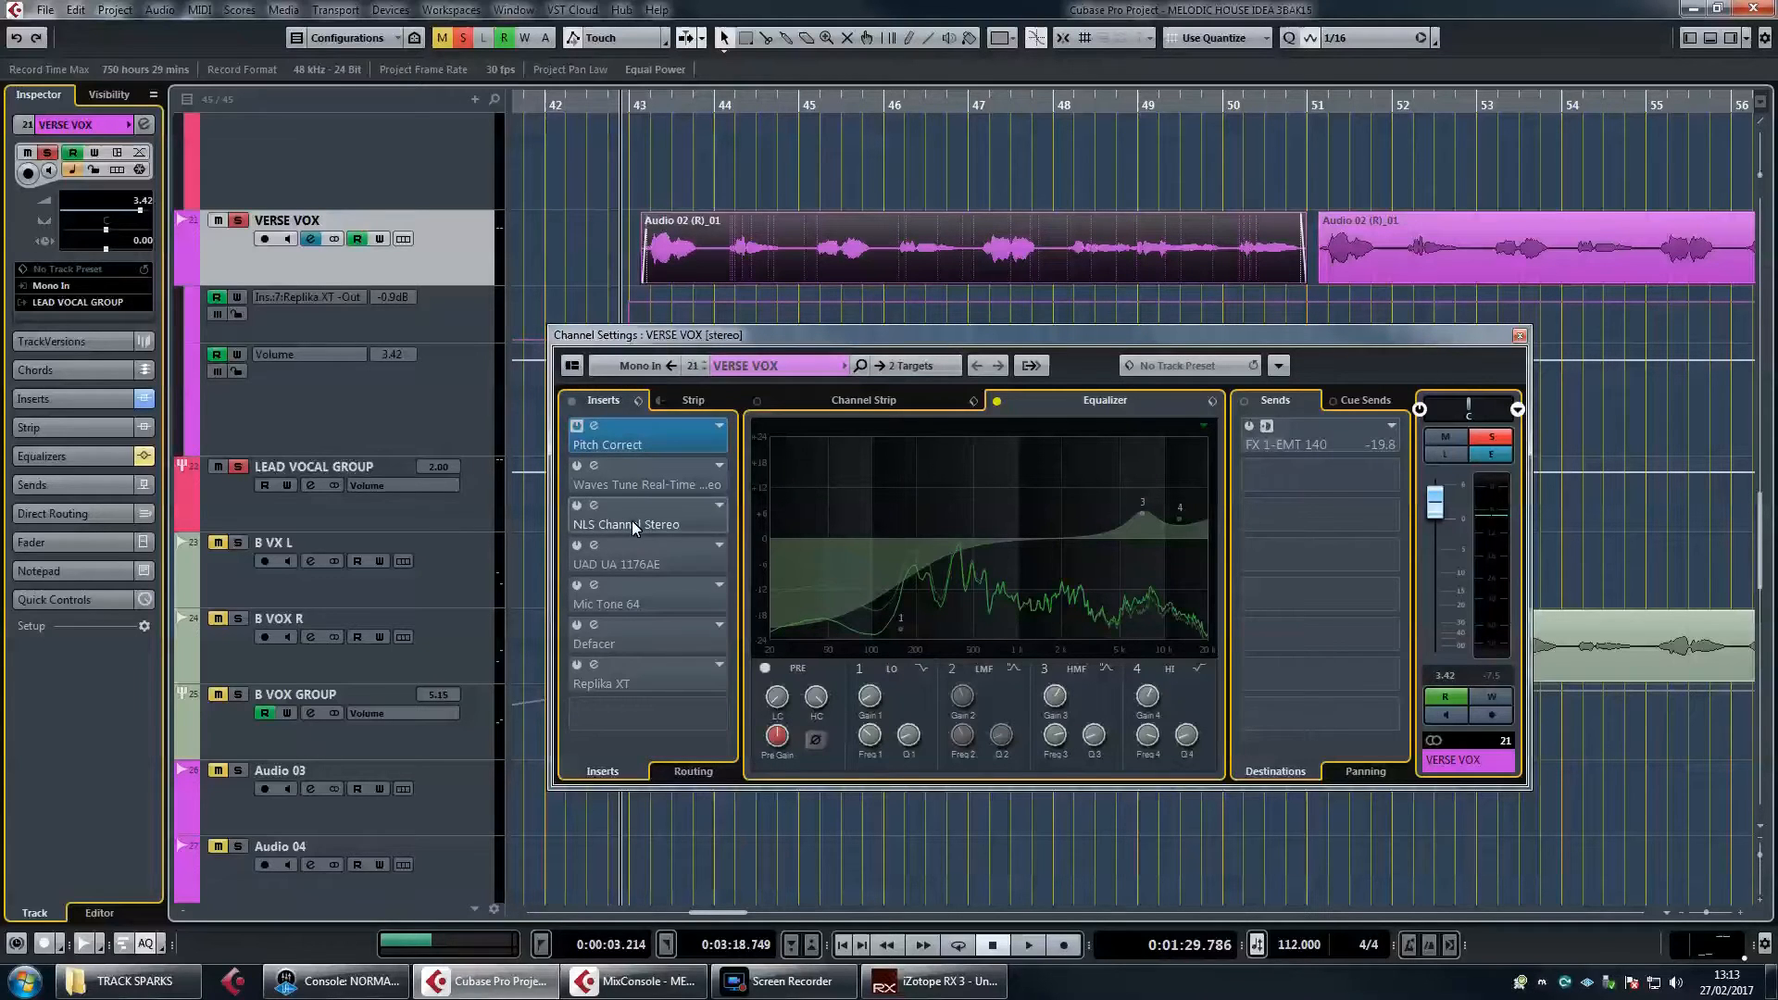
left_click(628, 482)
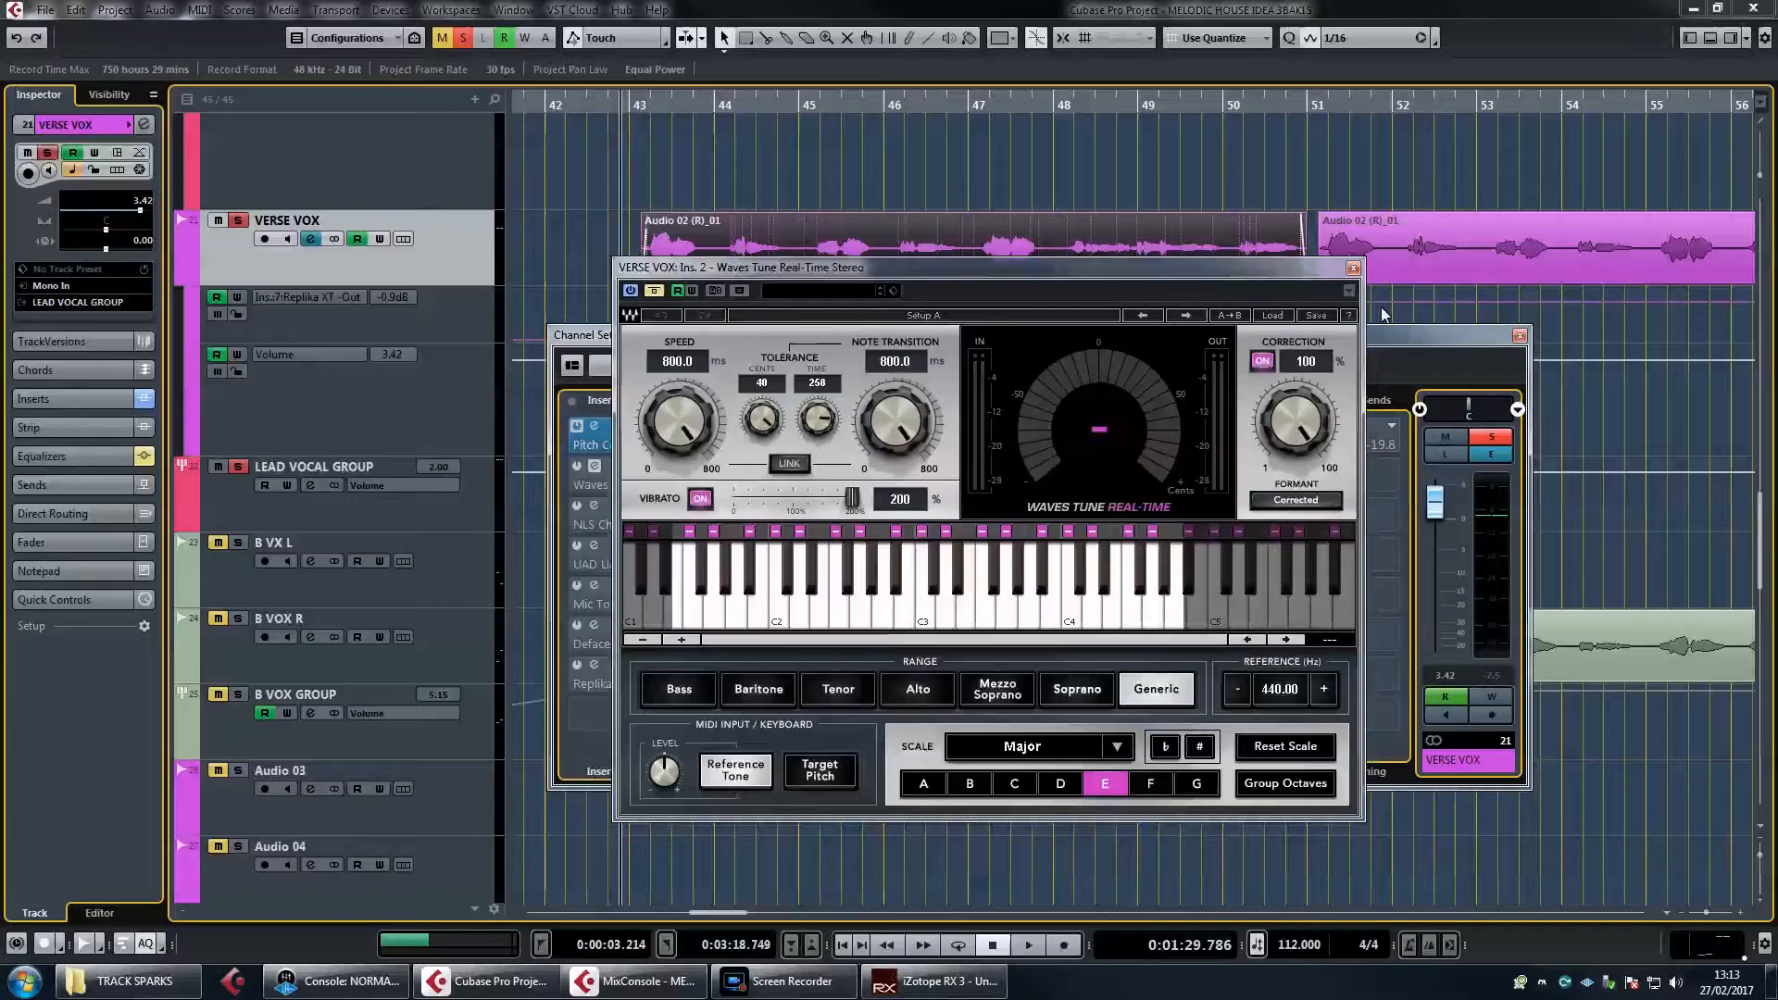
left_click(1353, 268)
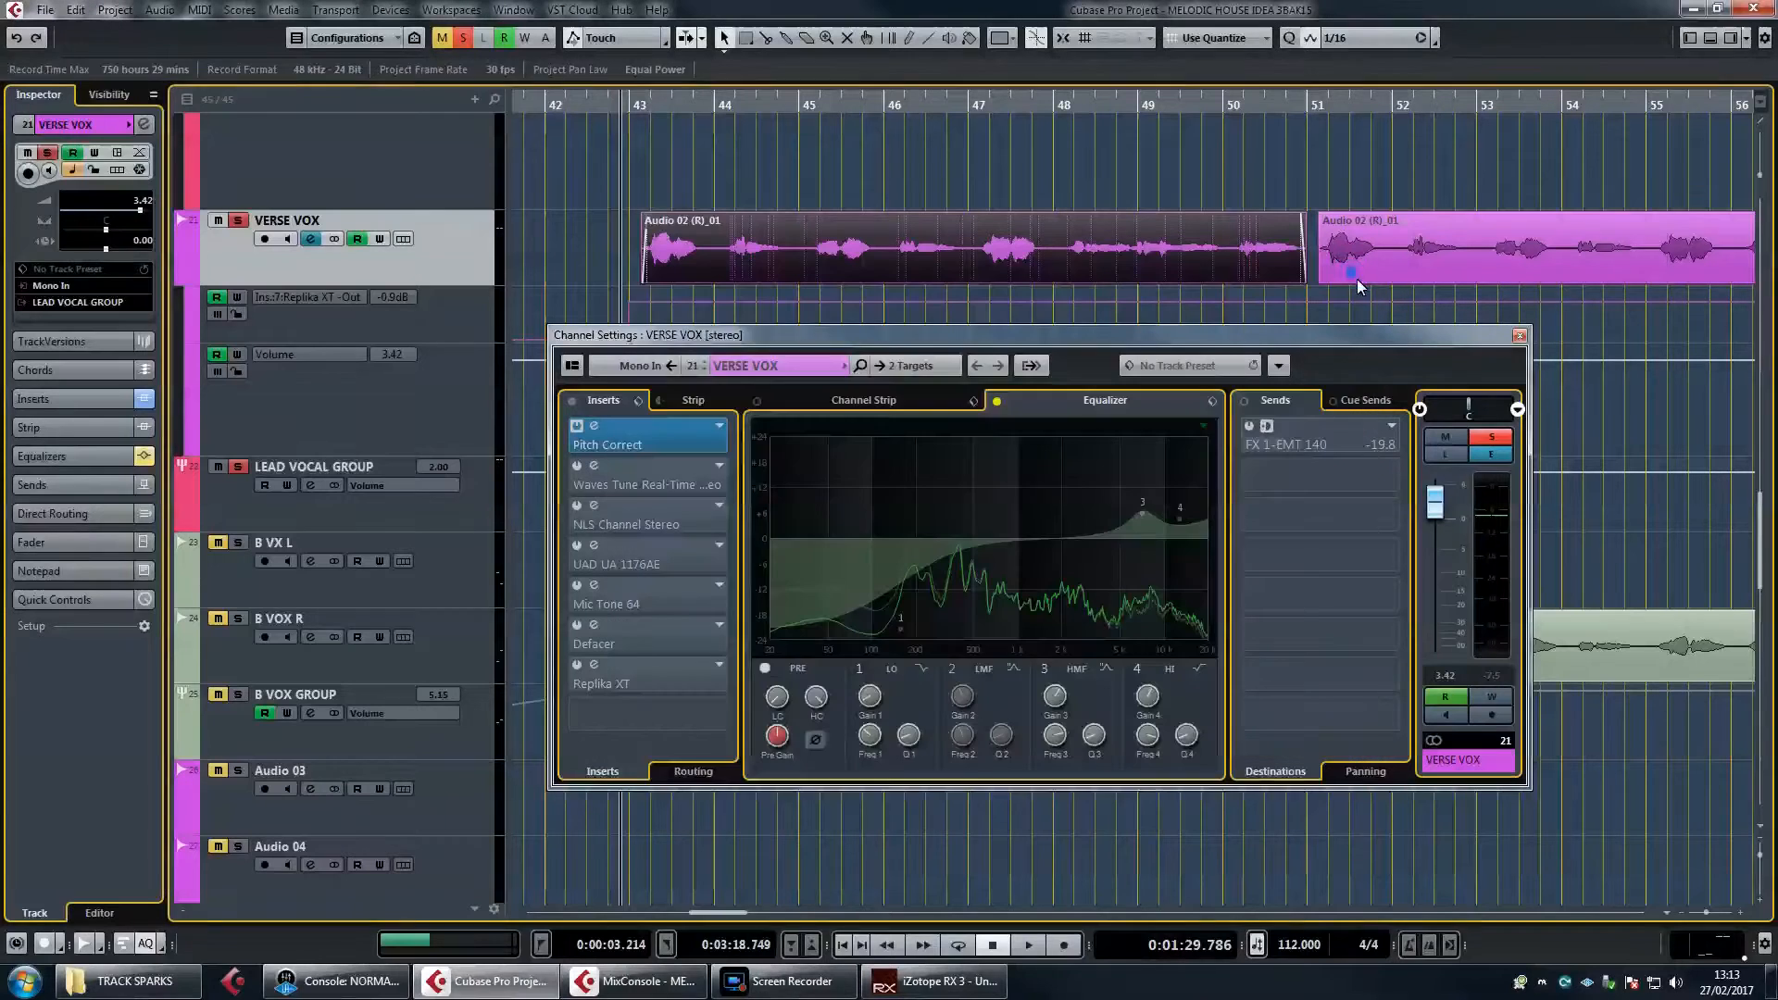
Open the NLS Channel Stereo insert's editor on VERSE VOX and position it beside the insert list
double_click(630, 510)
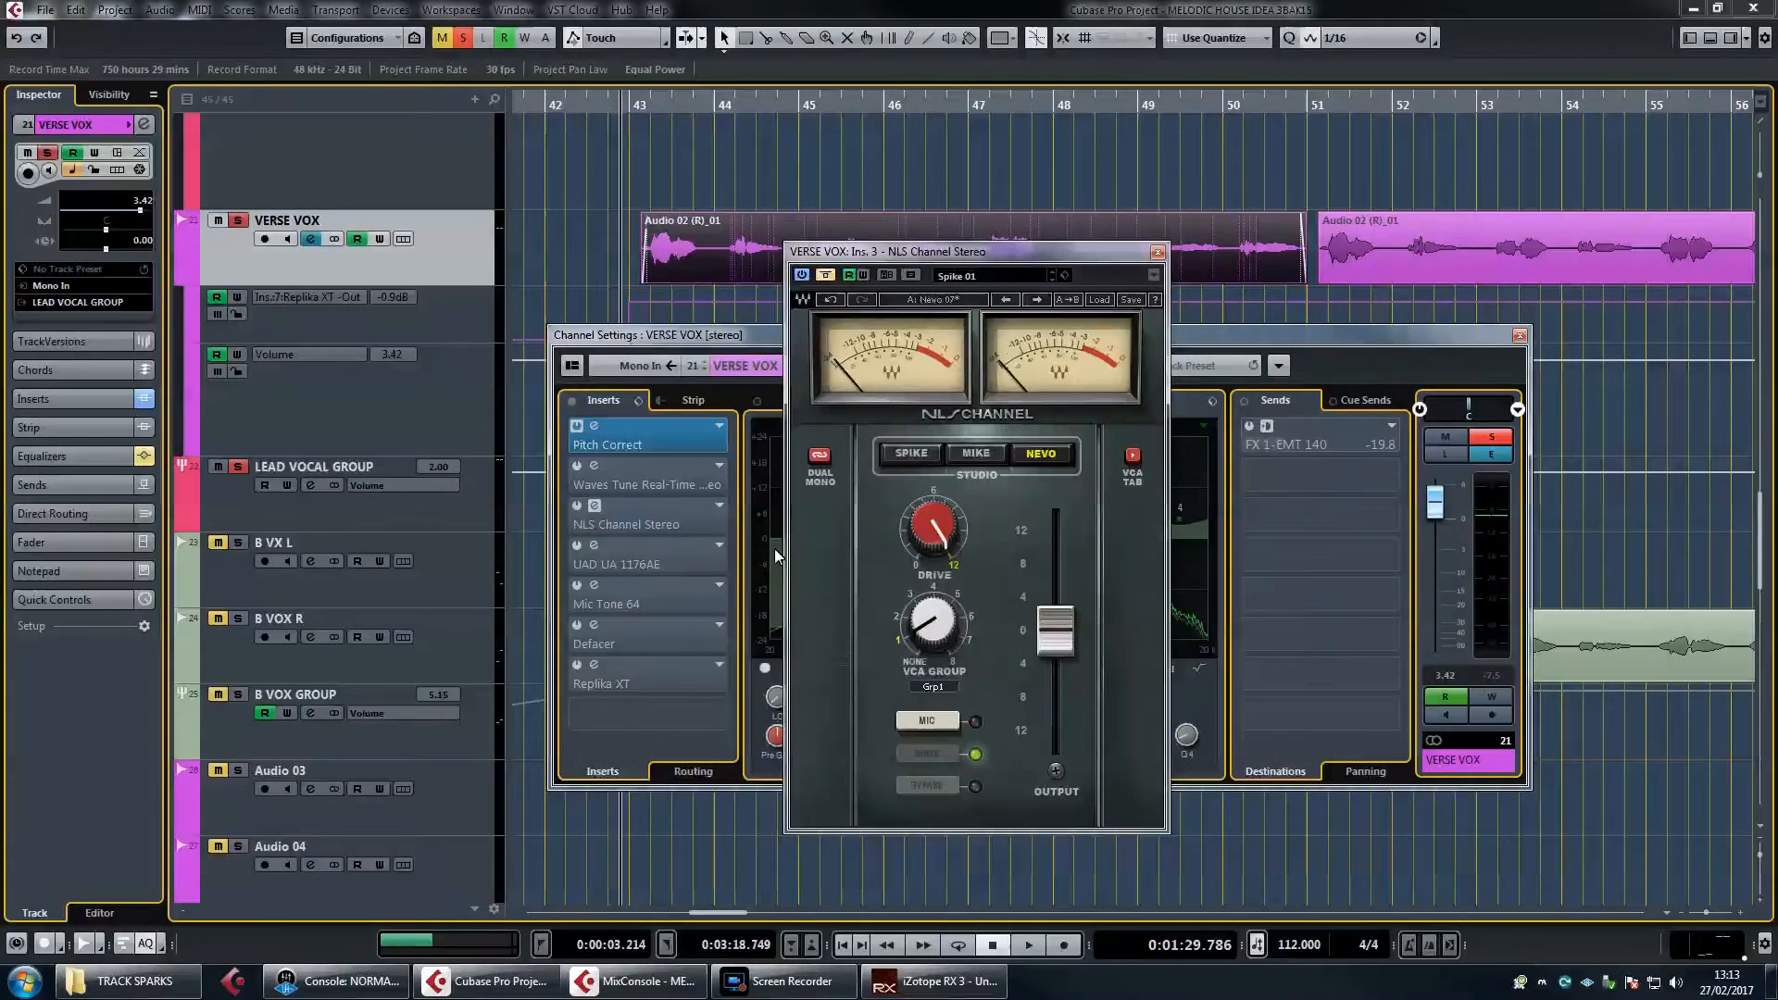
left_click_drag(1009, 248, 1005, 204)
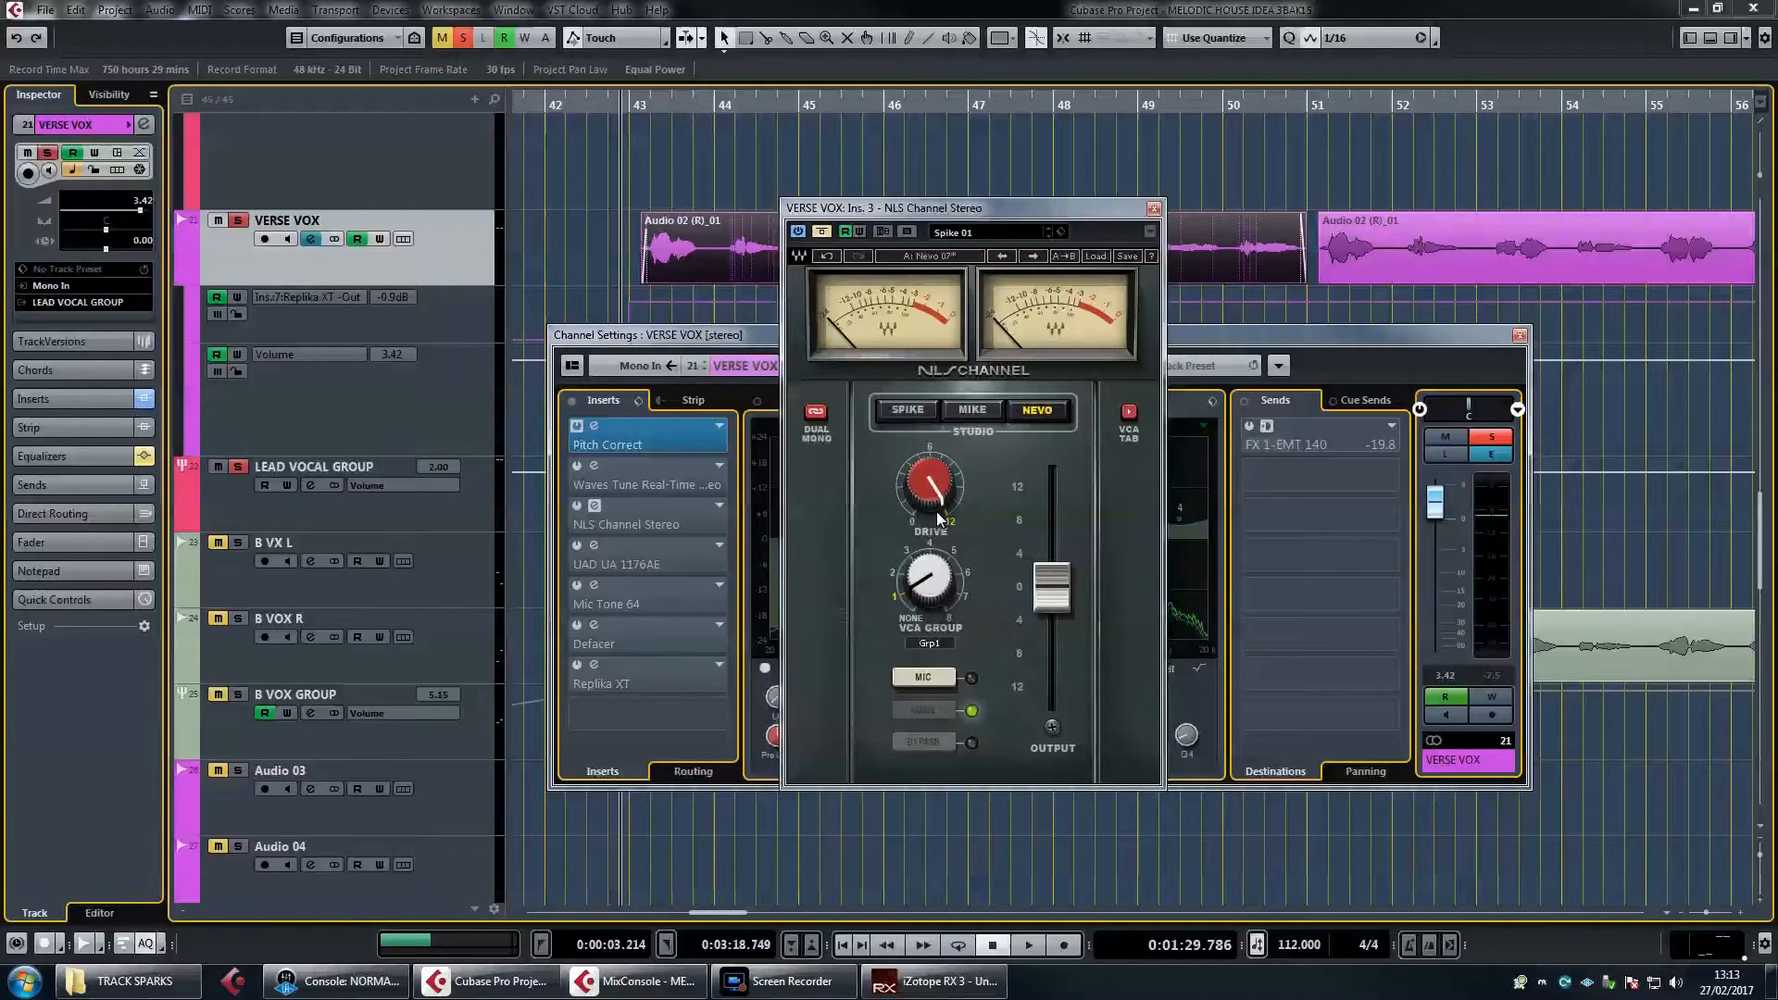
mouse_move(939, 518)
left_click_drag(888, 213, 917, 248)
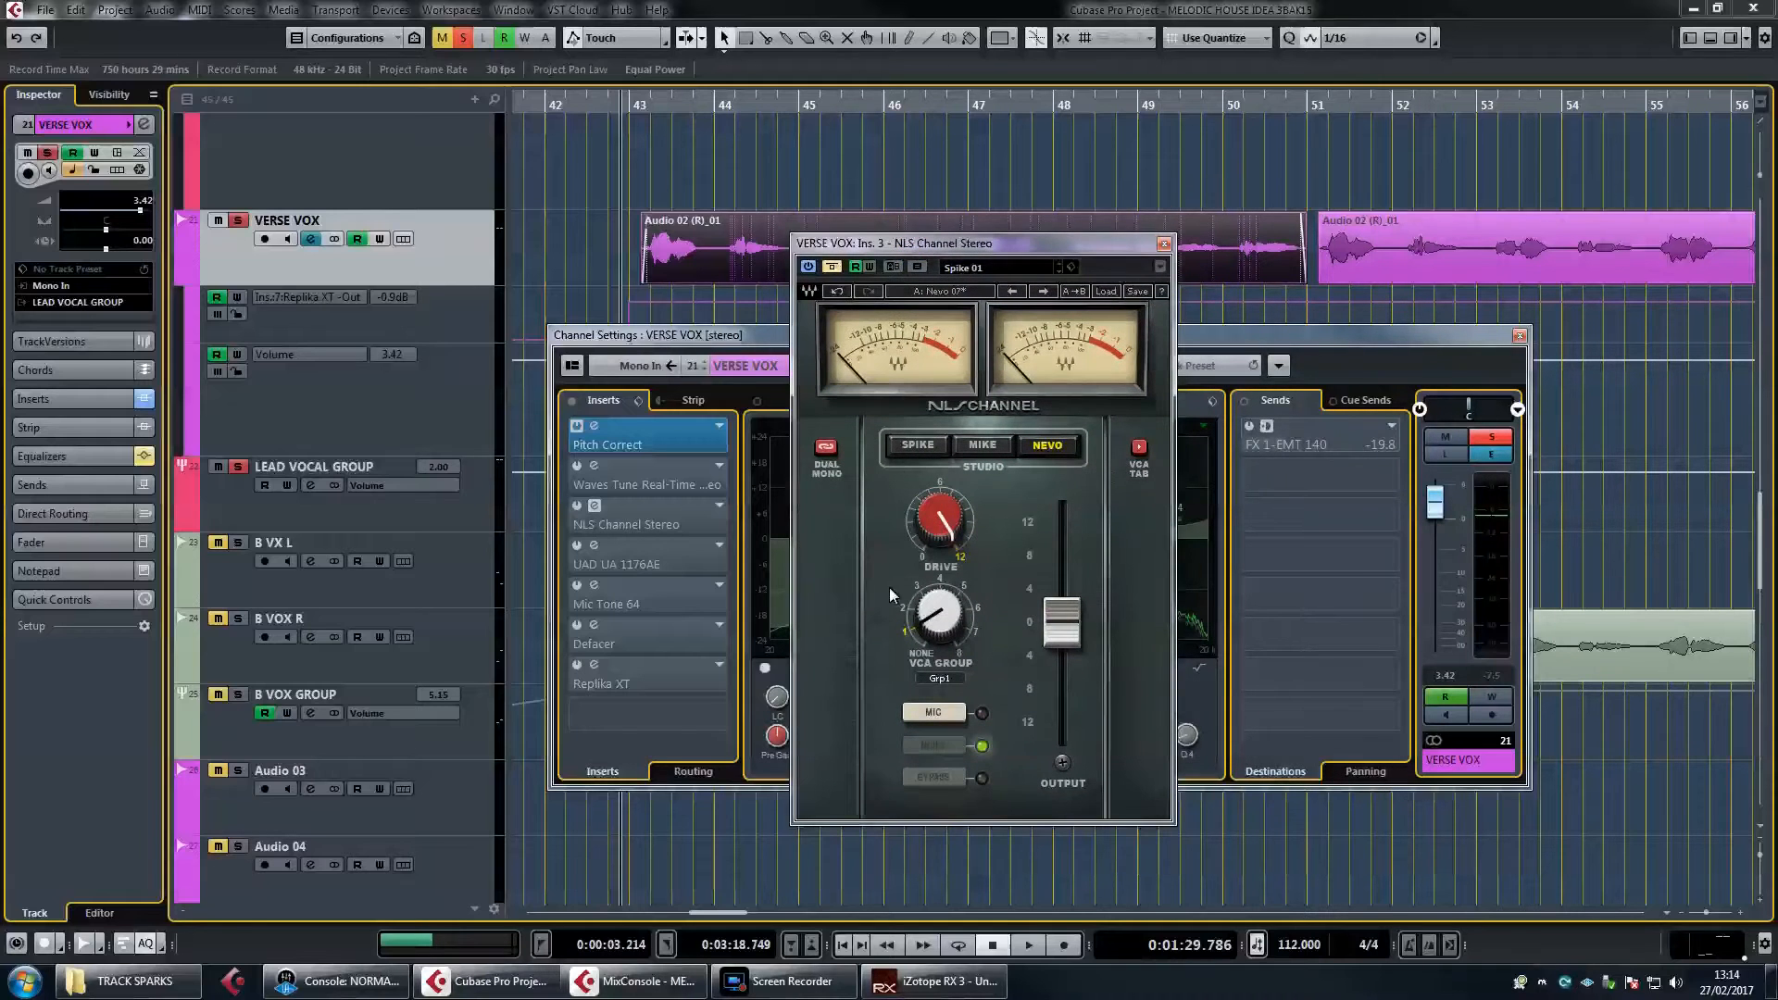
Compare the verse vocal with NLS Channel Stereo active and bypassed during playback
left_click(833, 267)
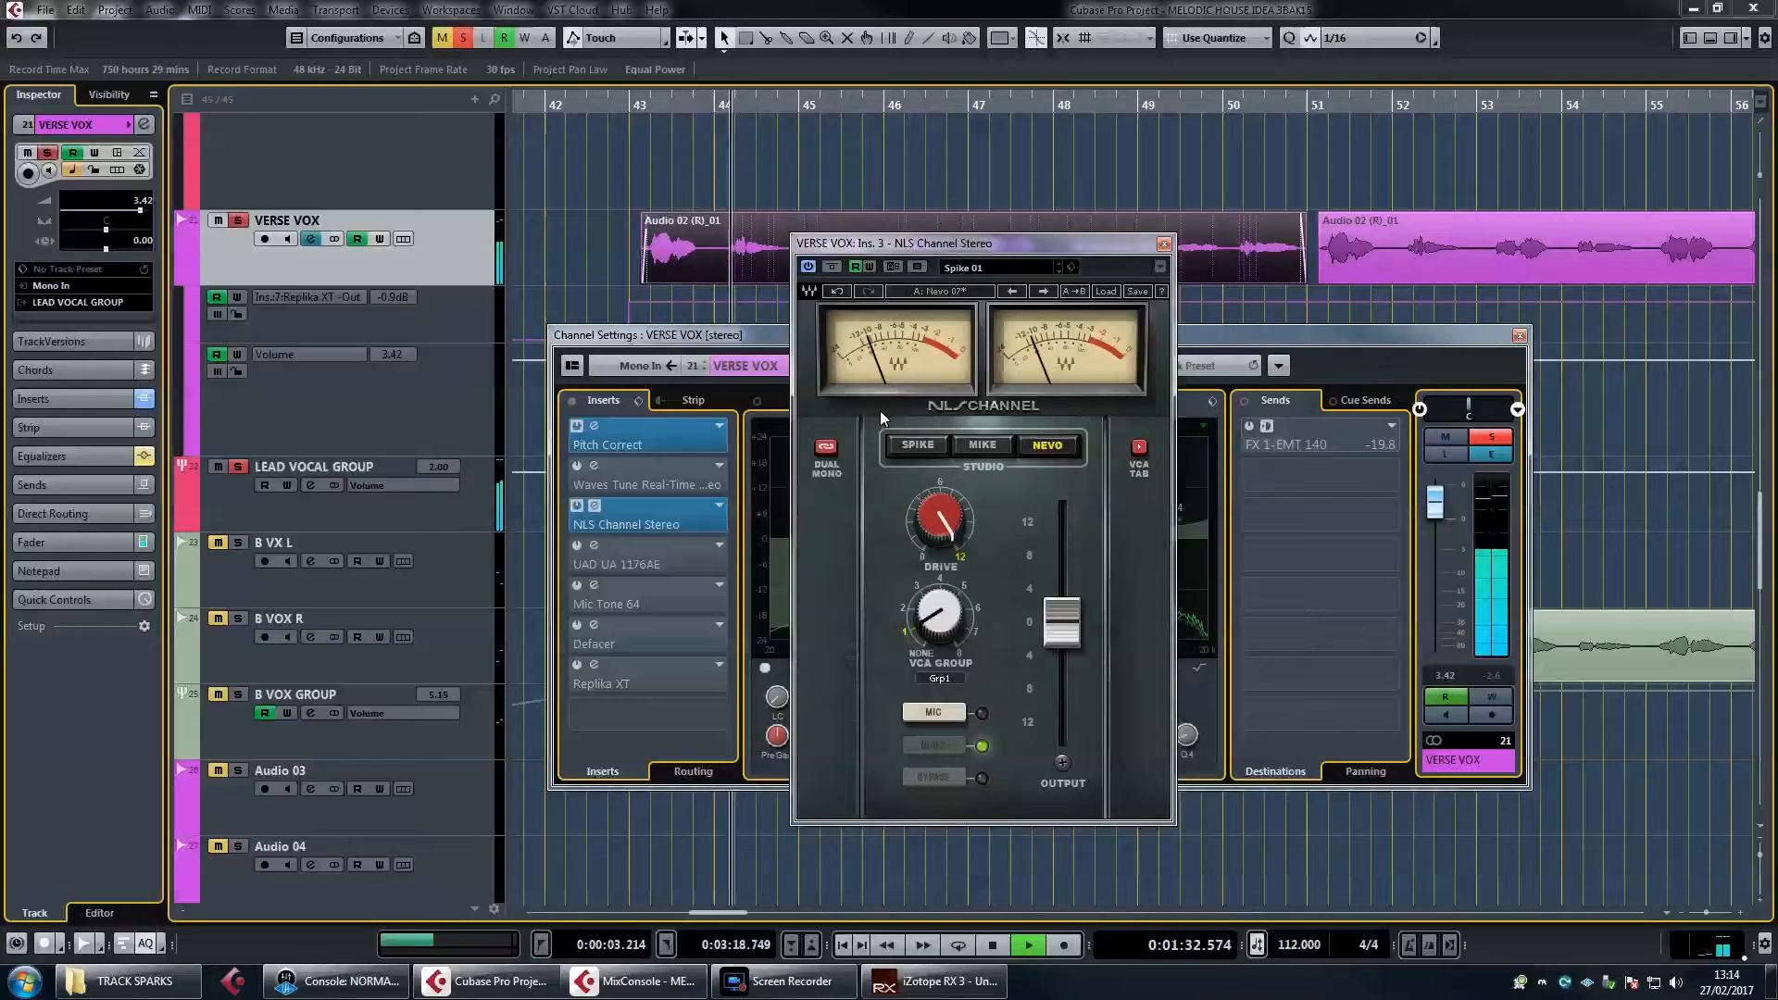
left_click(832, 266)
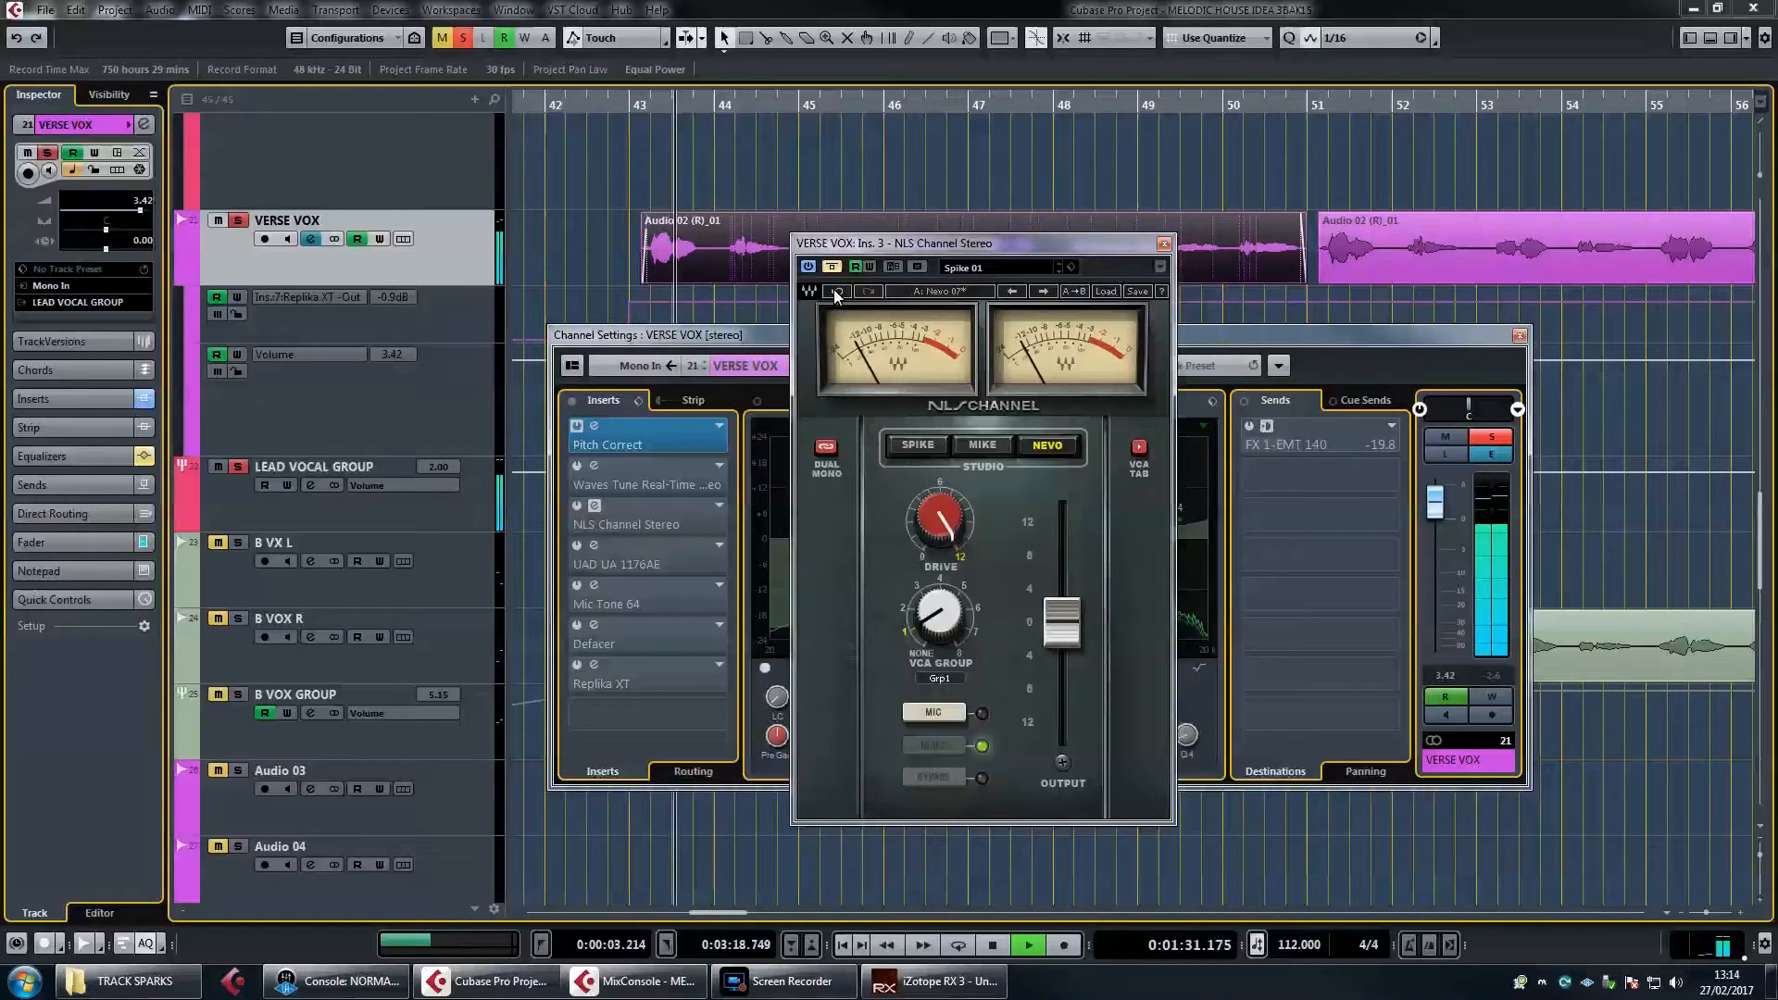
key("space")
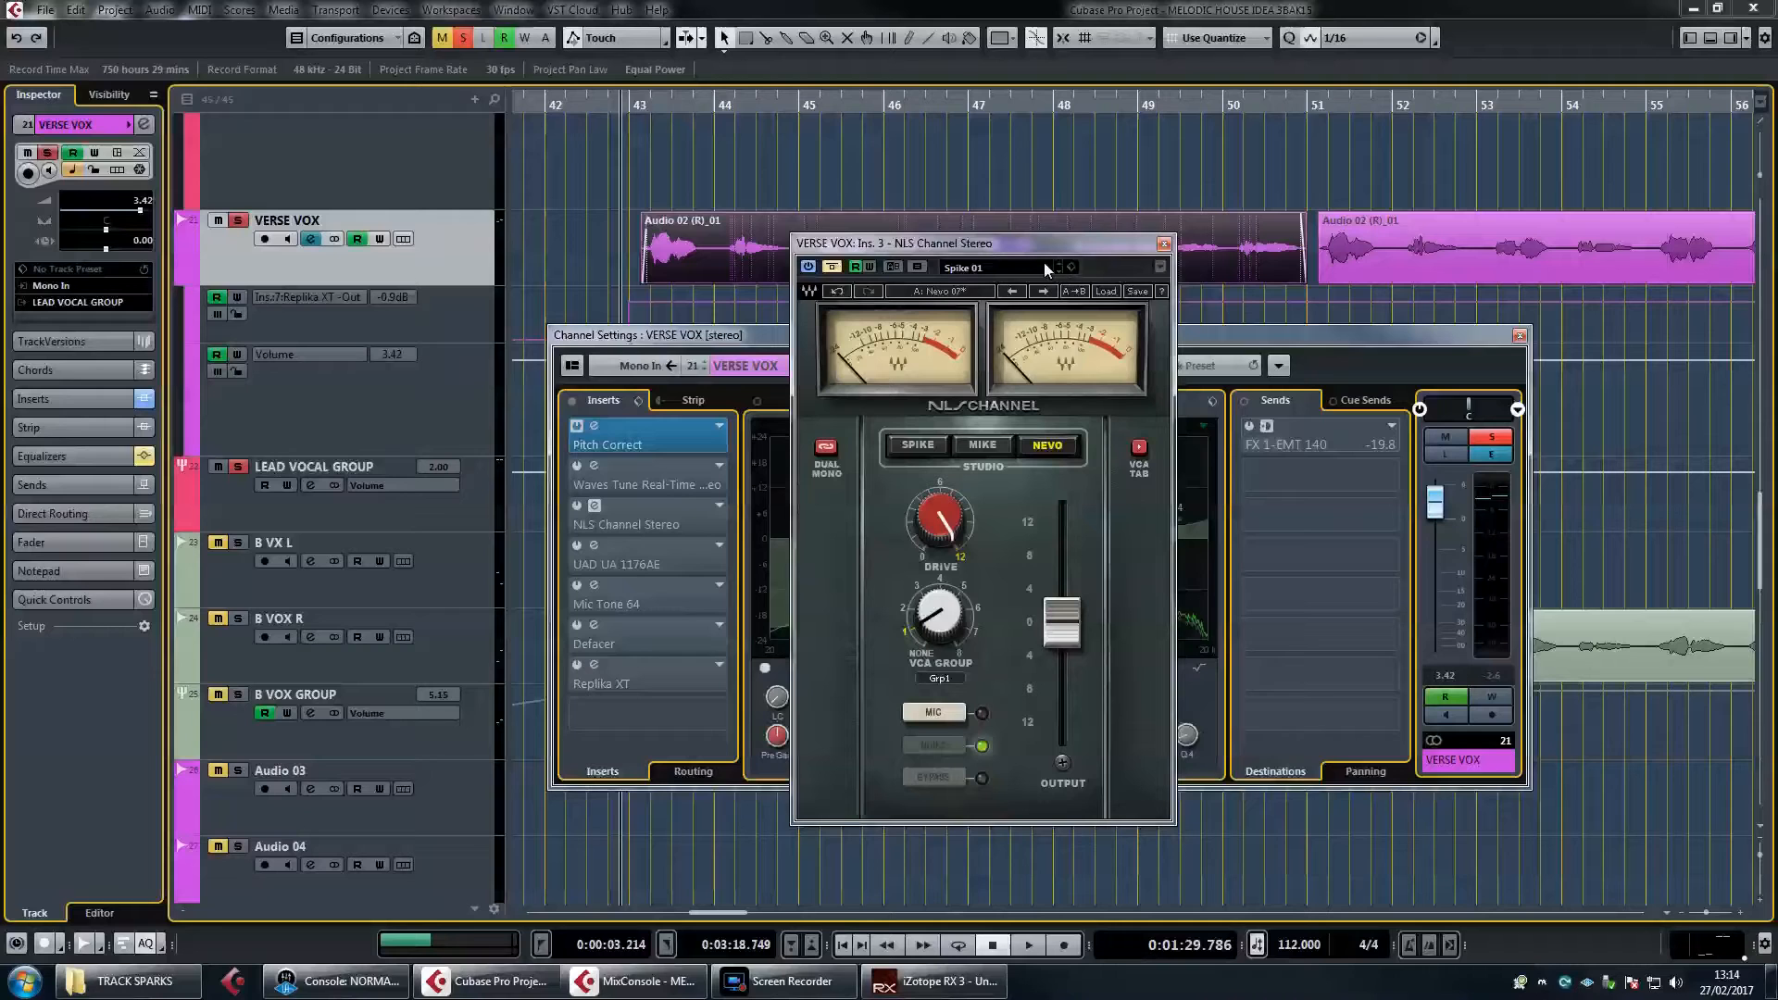
Take NLS Channel Stereo out of bypass and play the start of the verse vocal through it
left_click_drag(1036, 248, 1043, 226)
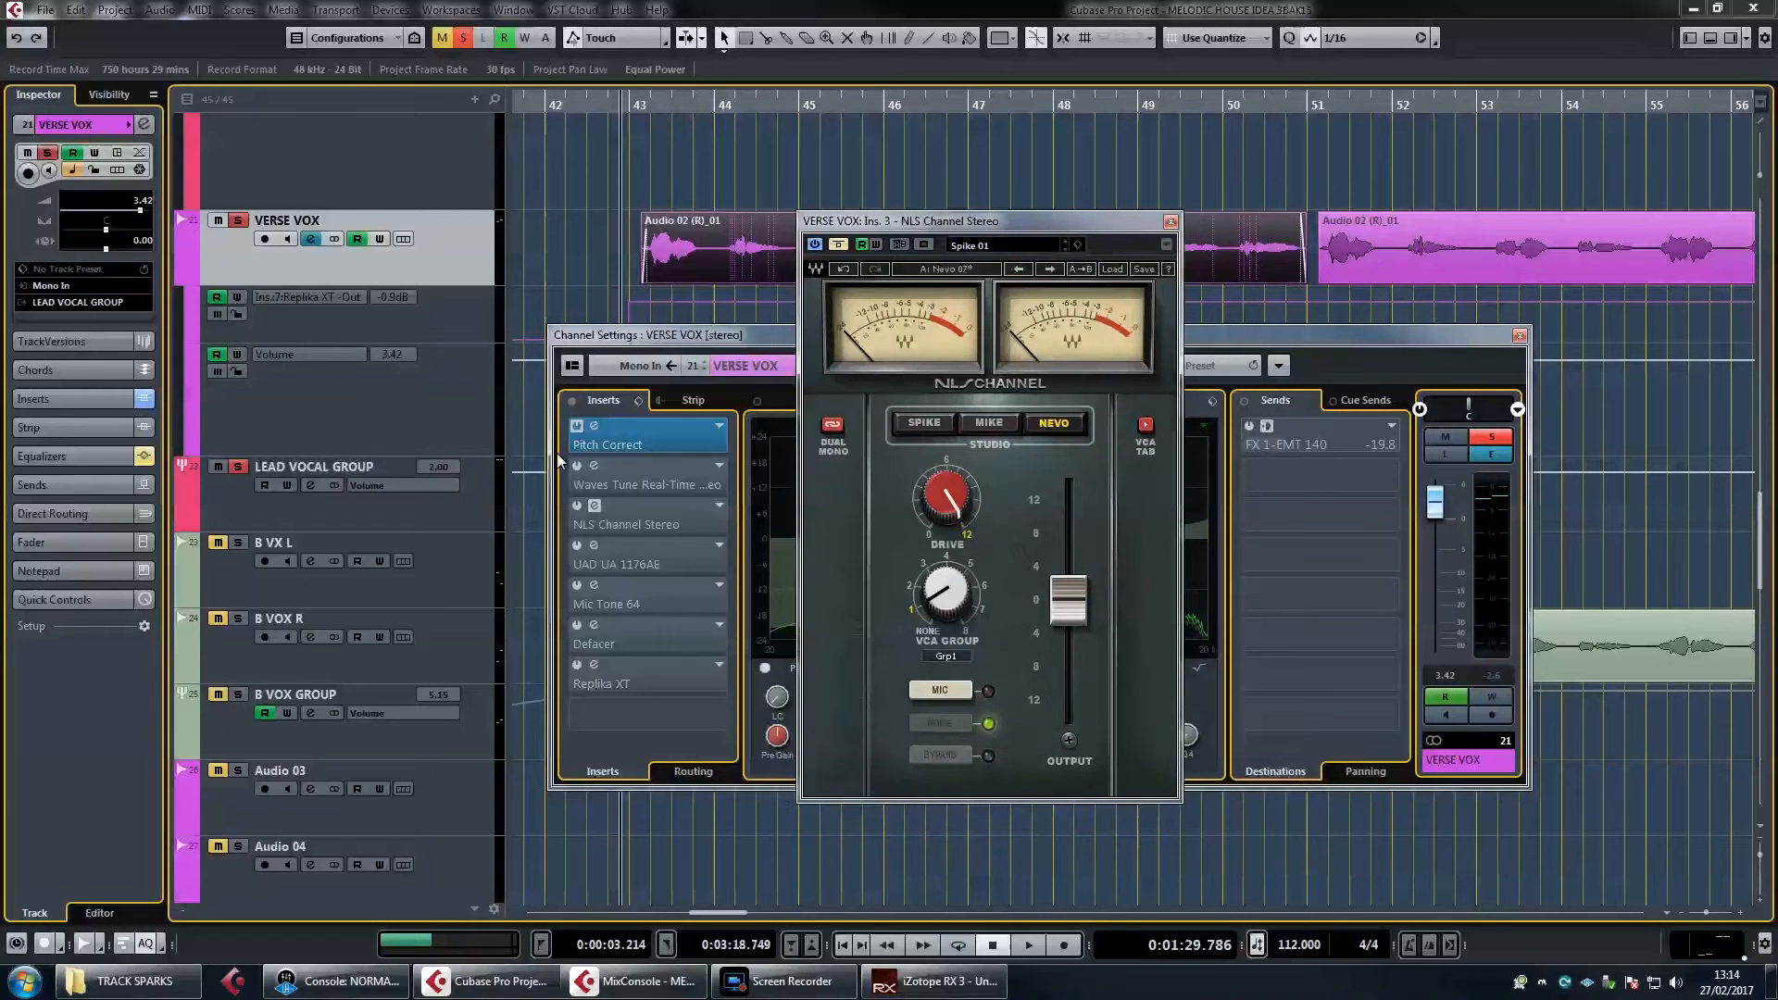
left_click(839, 248)
left_click(1019, 941)
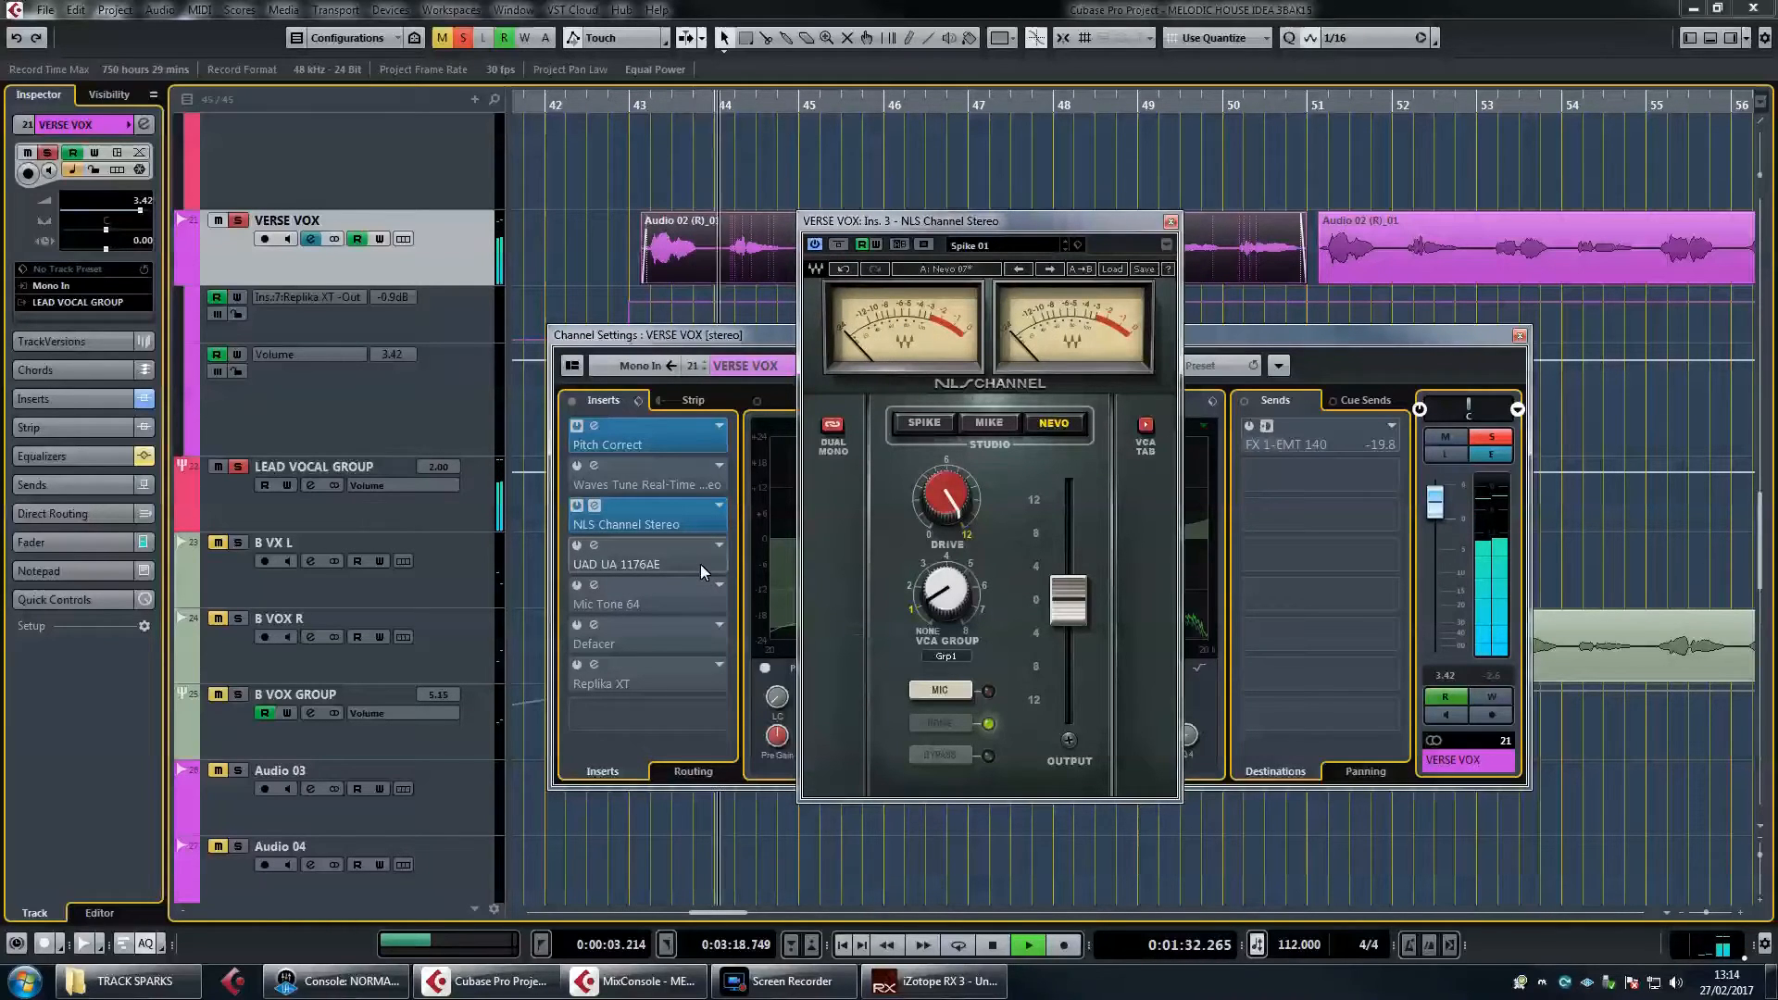
key("space")
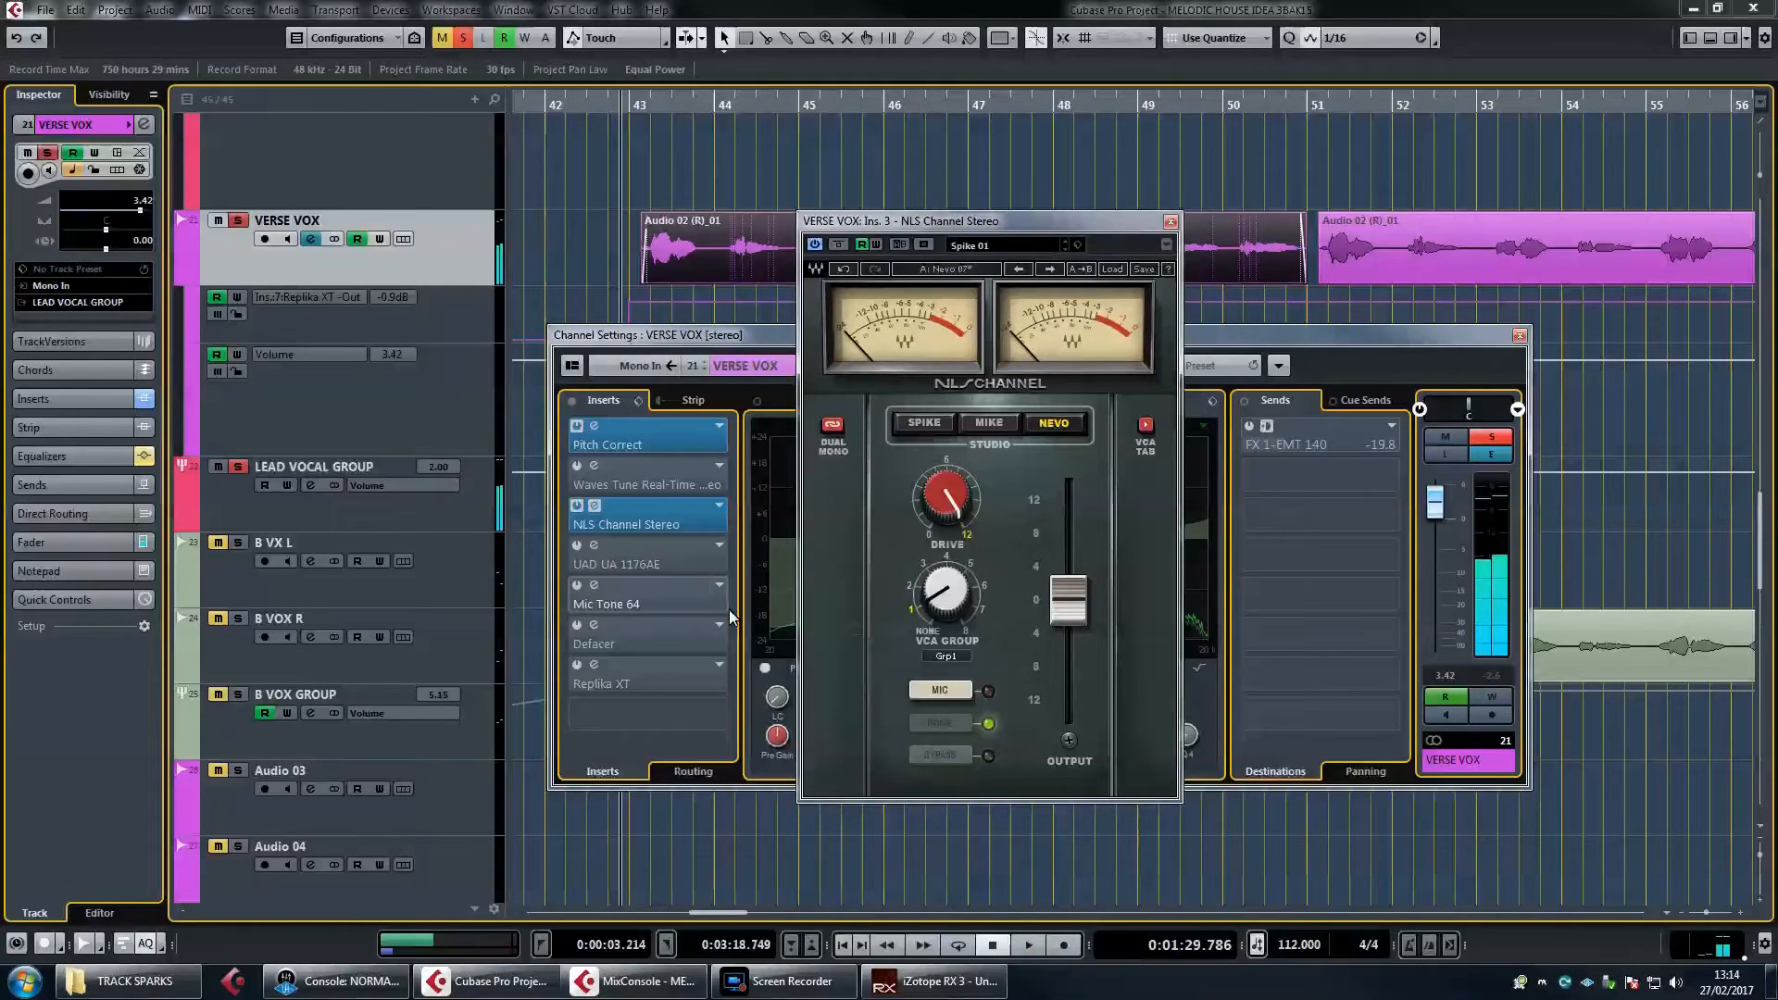
Open the UAD UA 1176AE editor in place of the NLS Channel one and arrange it below the raised channel settings window
left_click(632, 558)
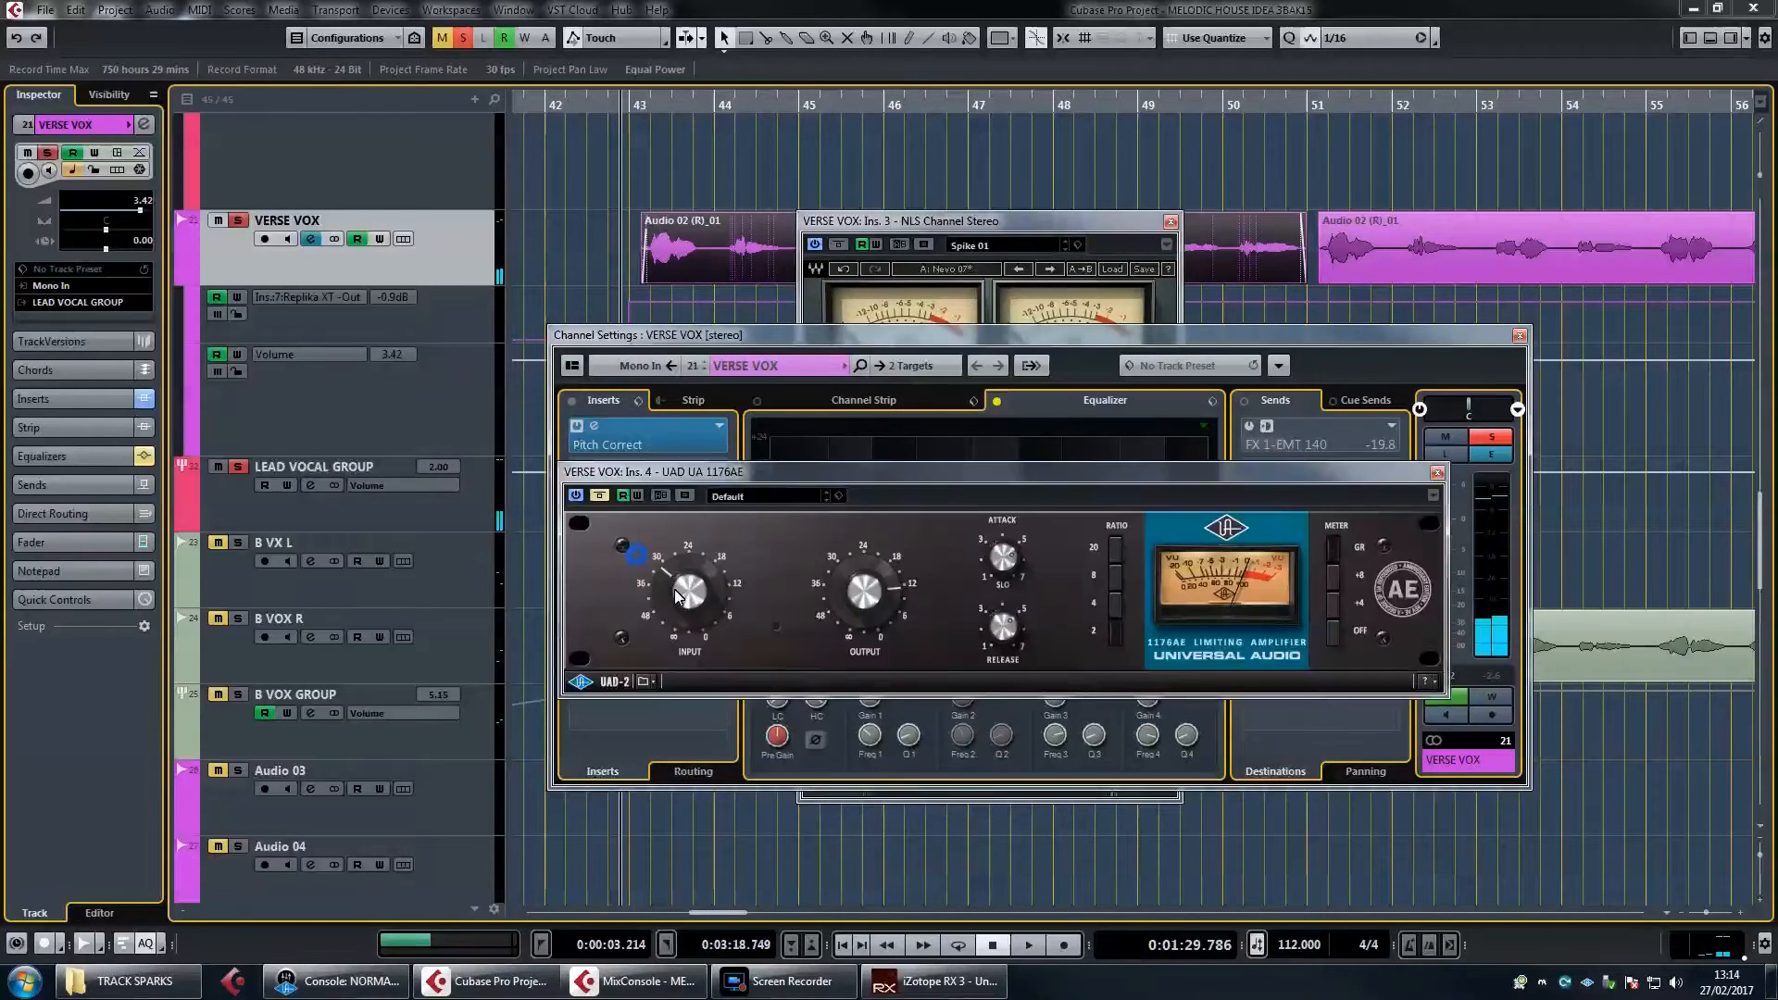
left_click_drag(726, 476, 739, 560)
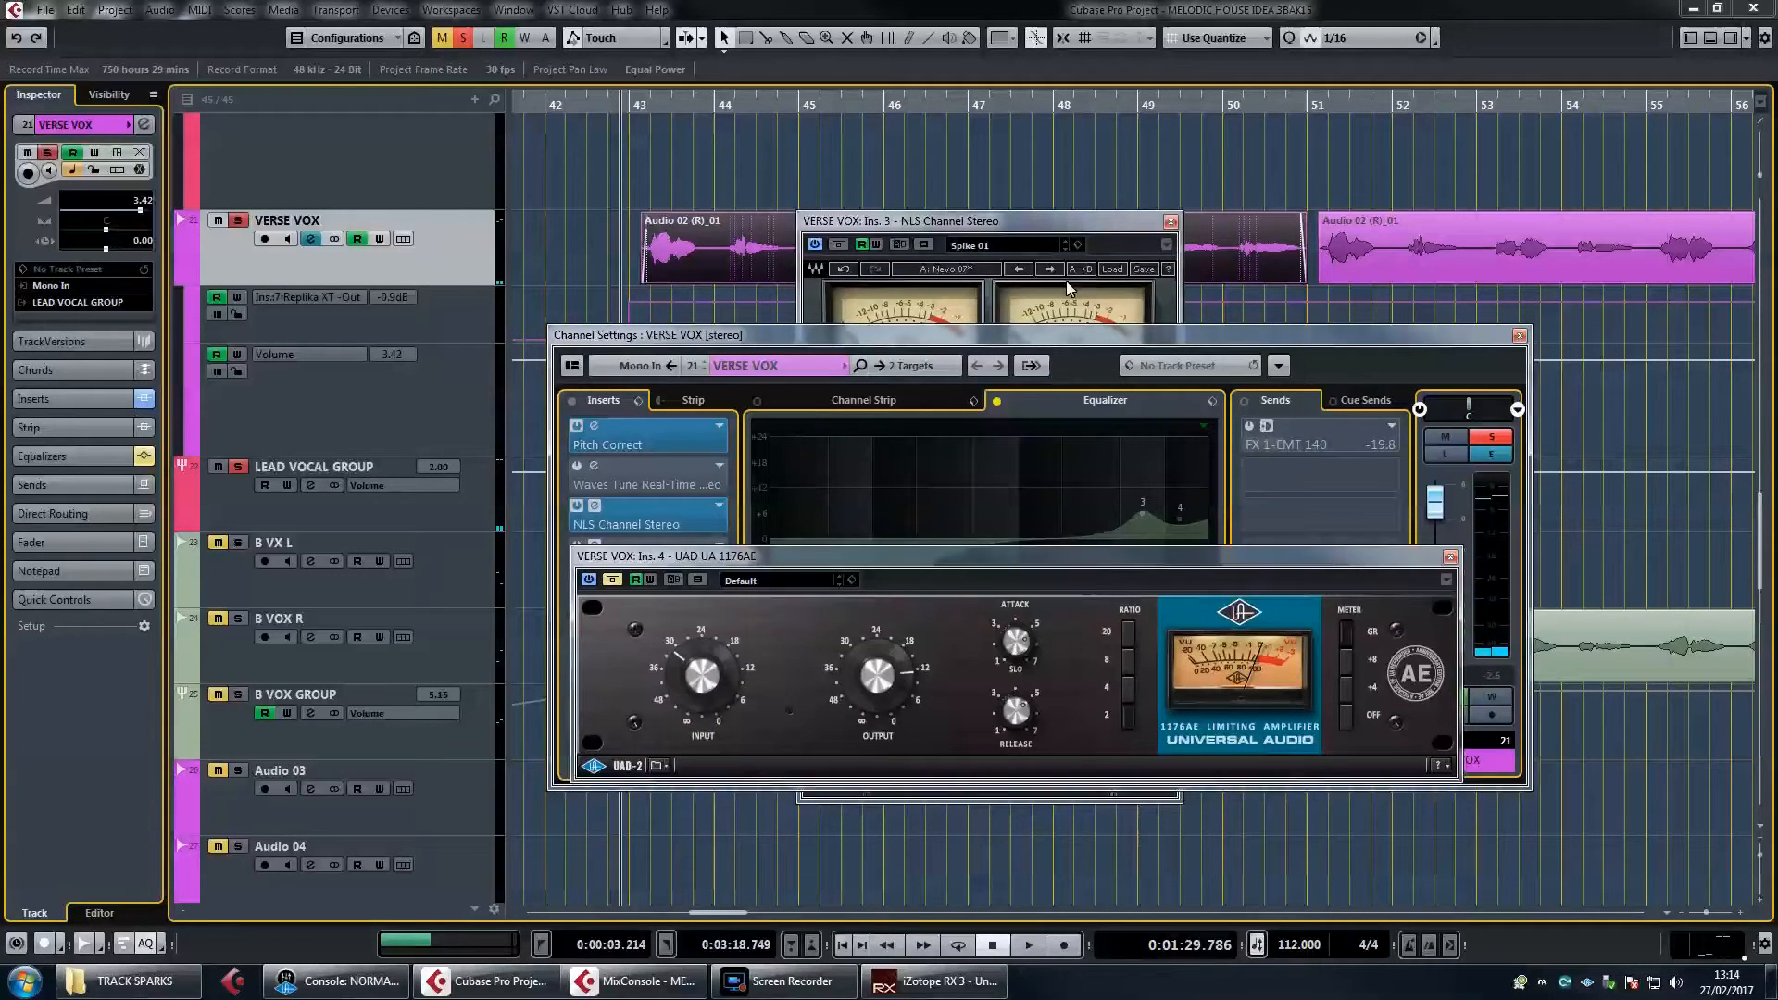
left_click(1171, 221)
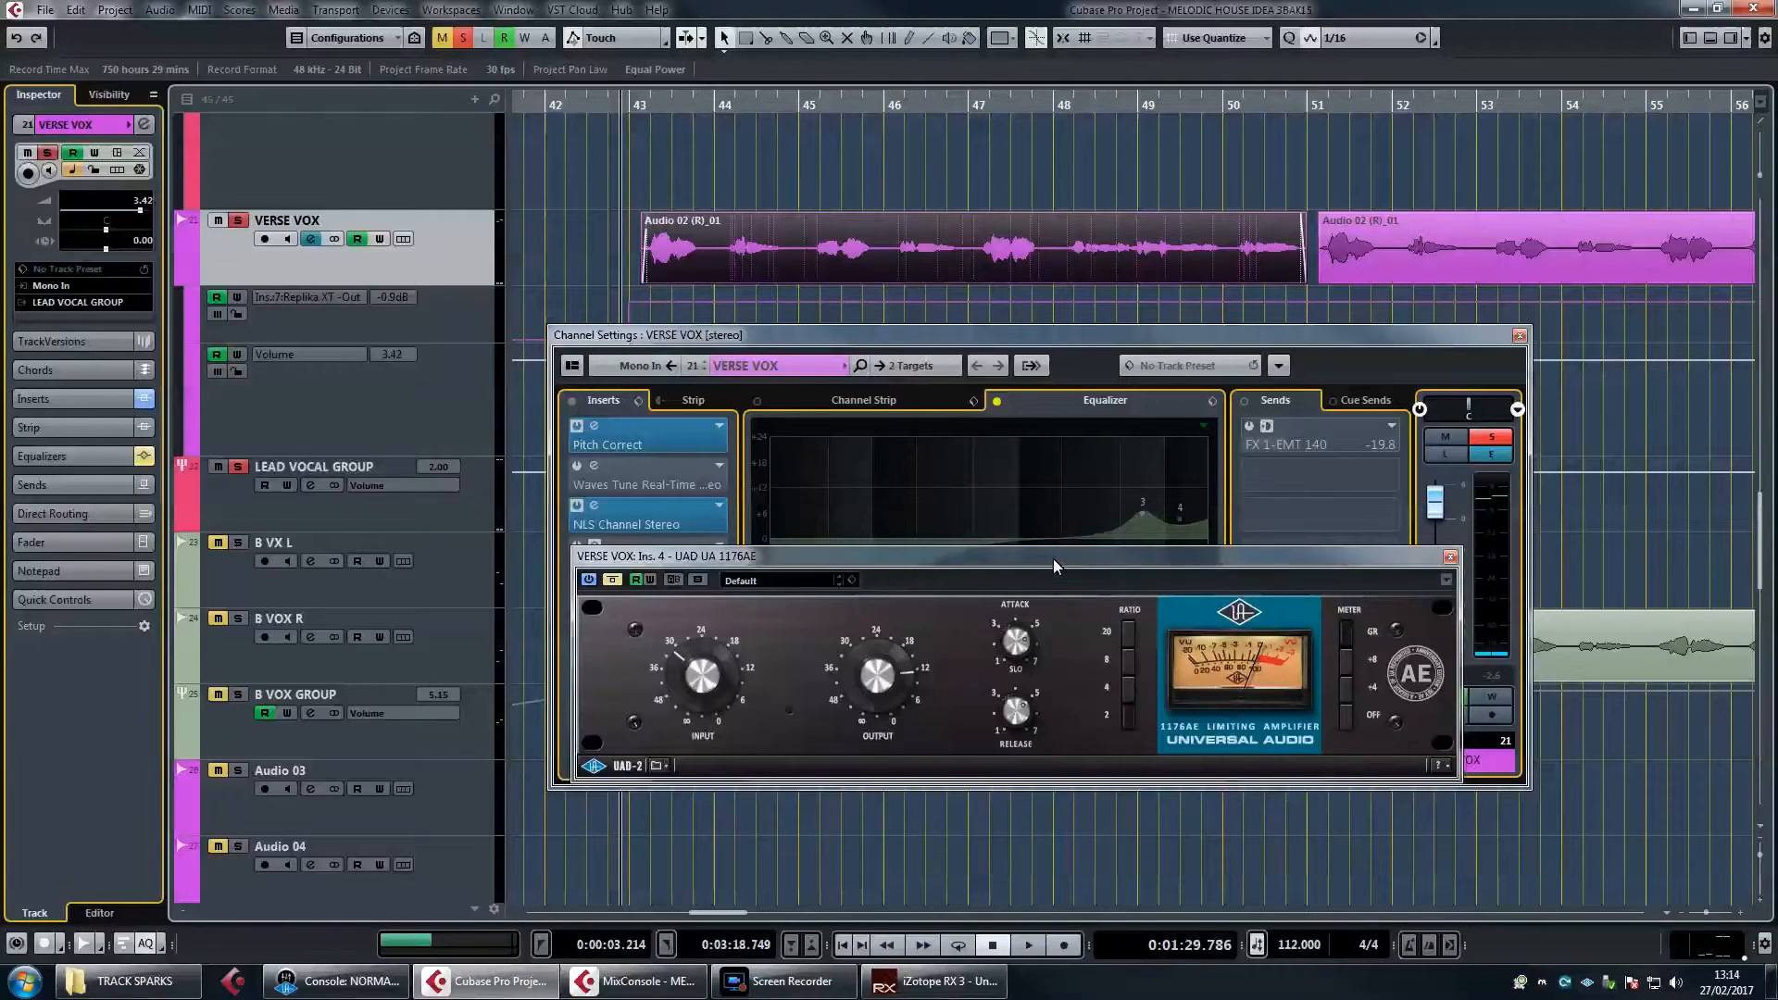
left_click_drag(1052, 559, 1061, 496)
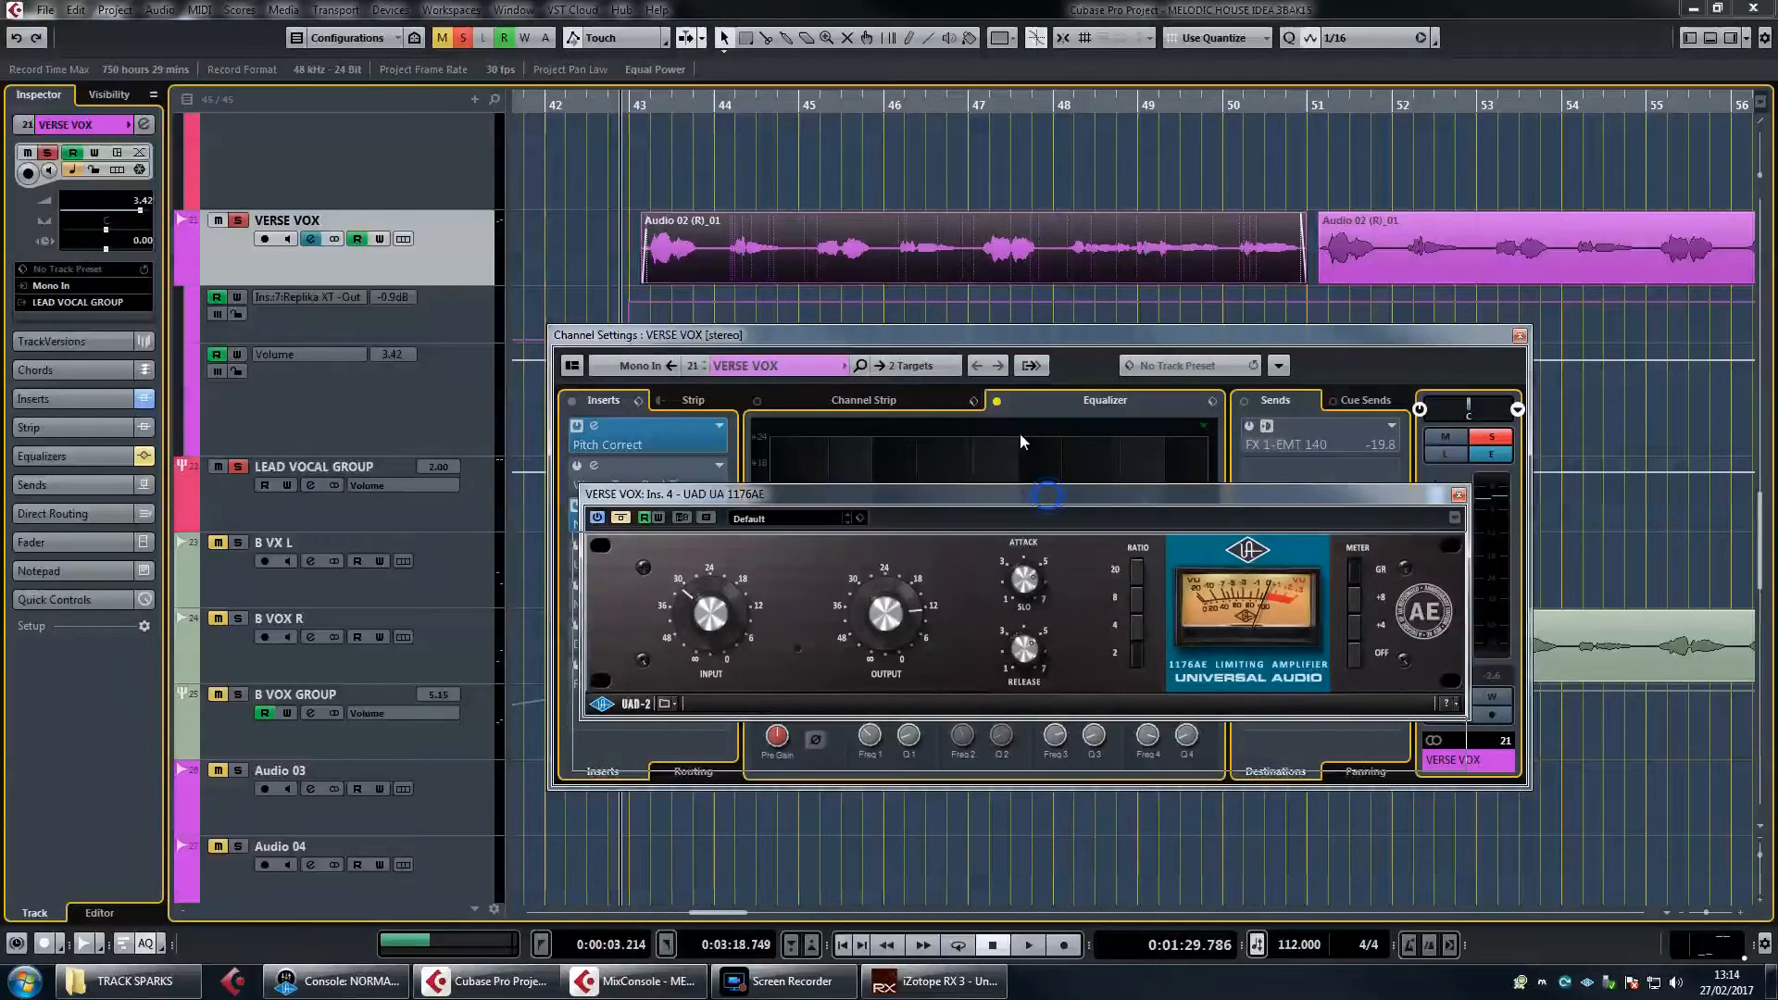
left_click_drag(992, 337, 969, 242)
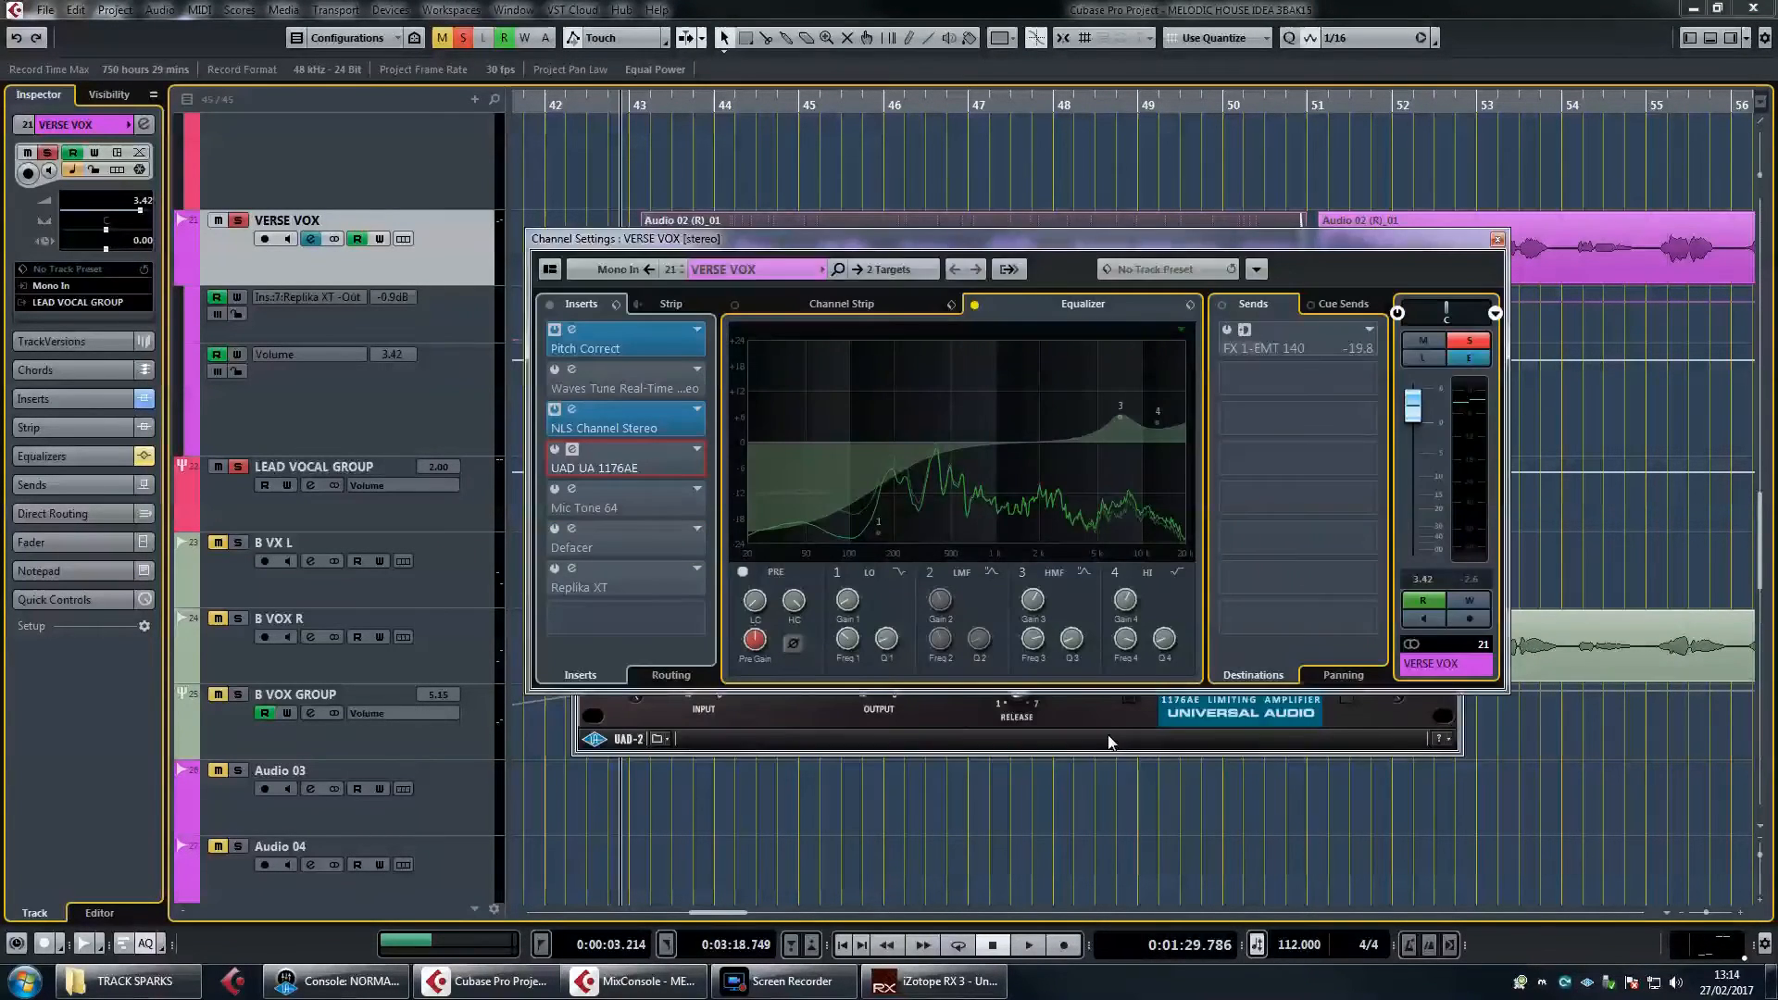
left_click(1109, 740)
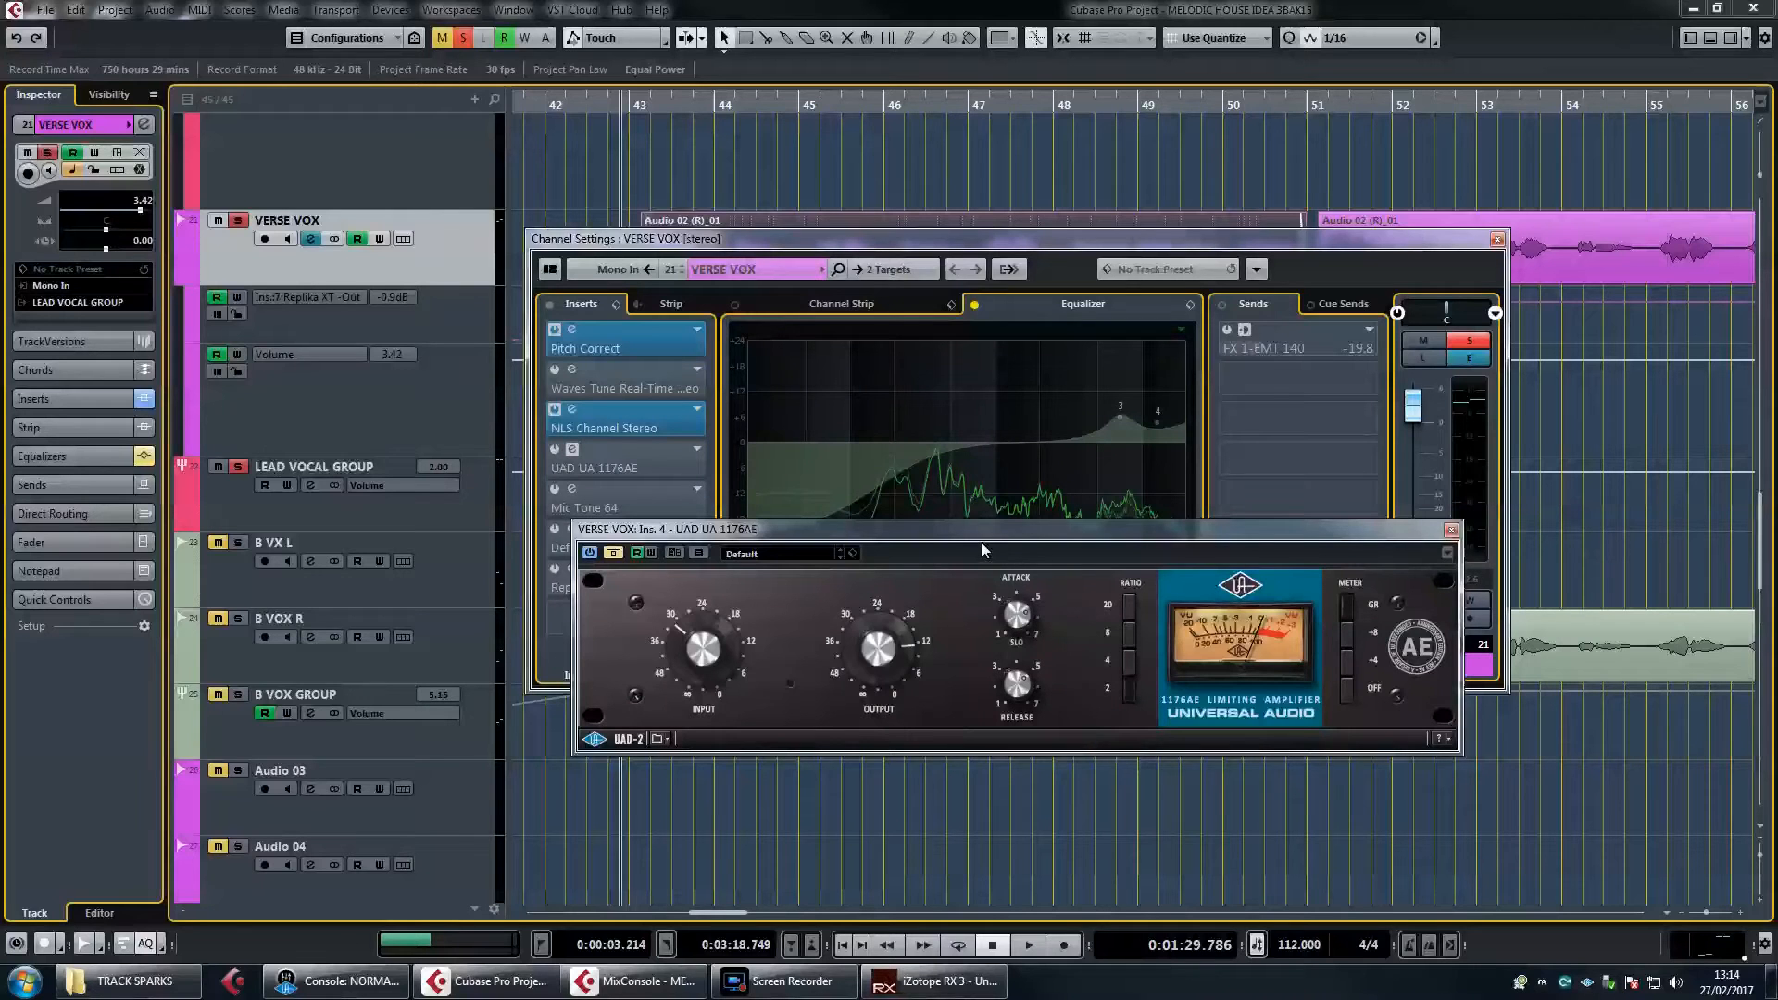
left_click_drag(1020, 531, 1020, 547)
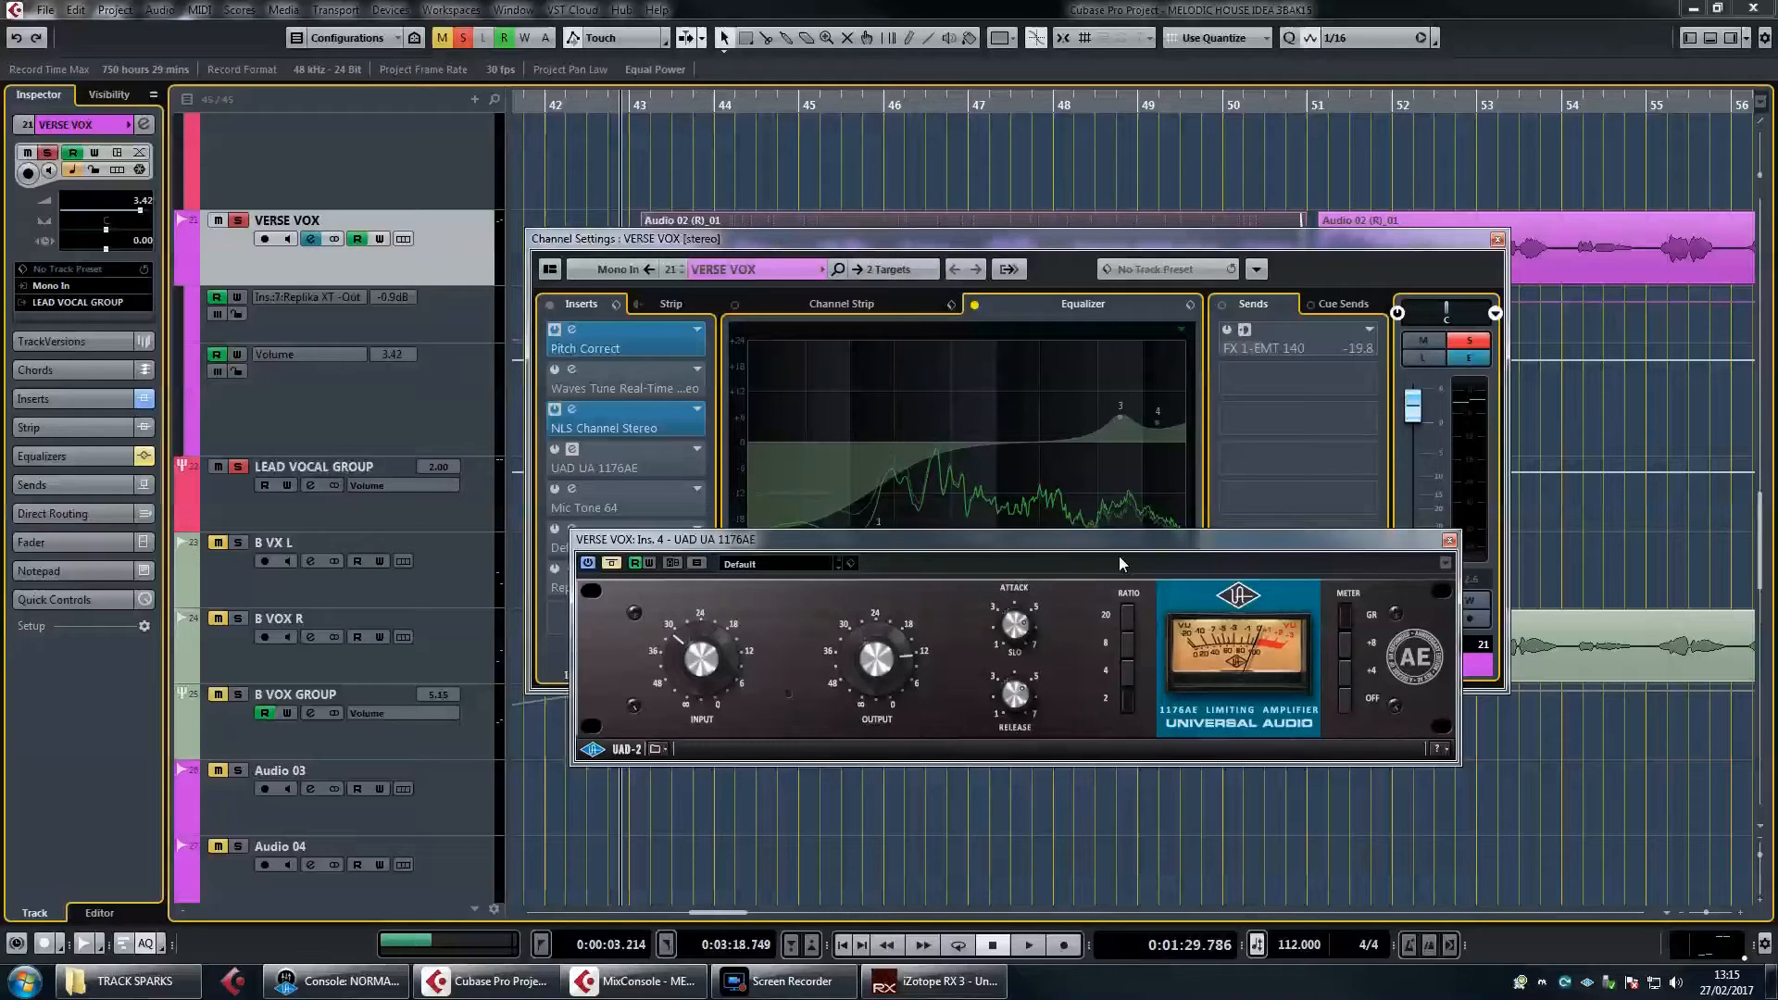
Take UAD UA 1176AE out of bypass and audition the verse vocal from around bar 43
left_click(612, 564)
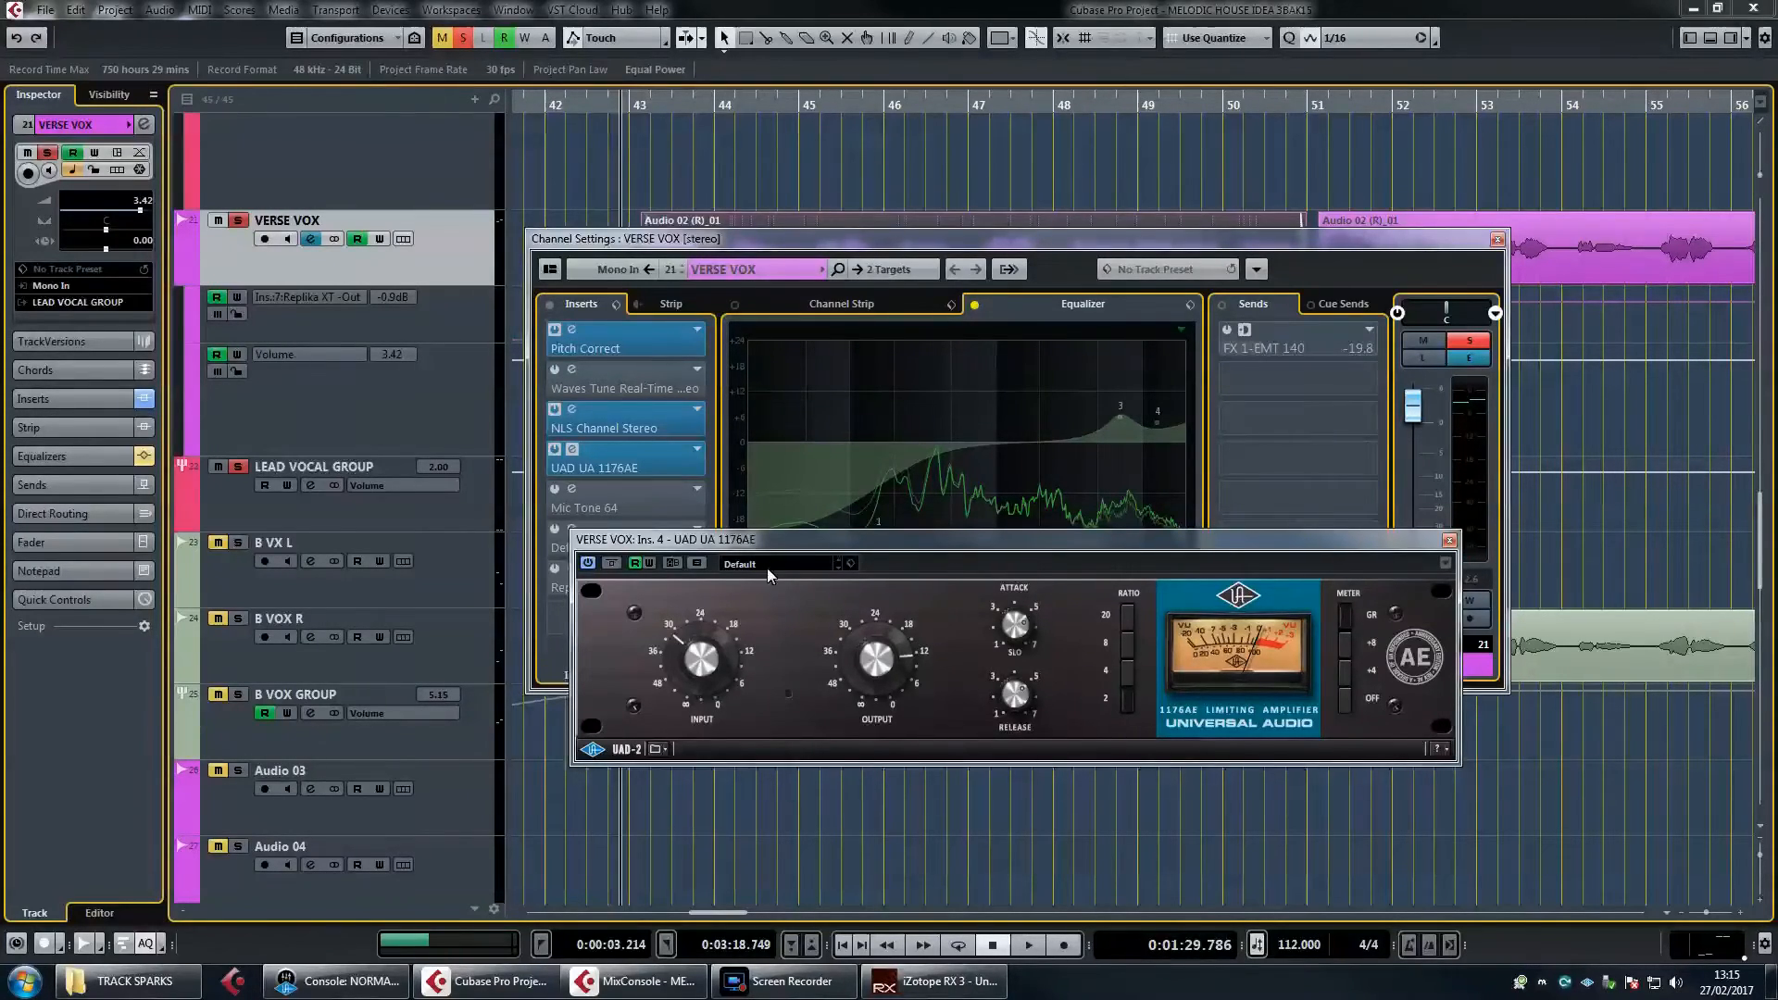
left_click_drag(646, 110, 626, 147)
key("space")
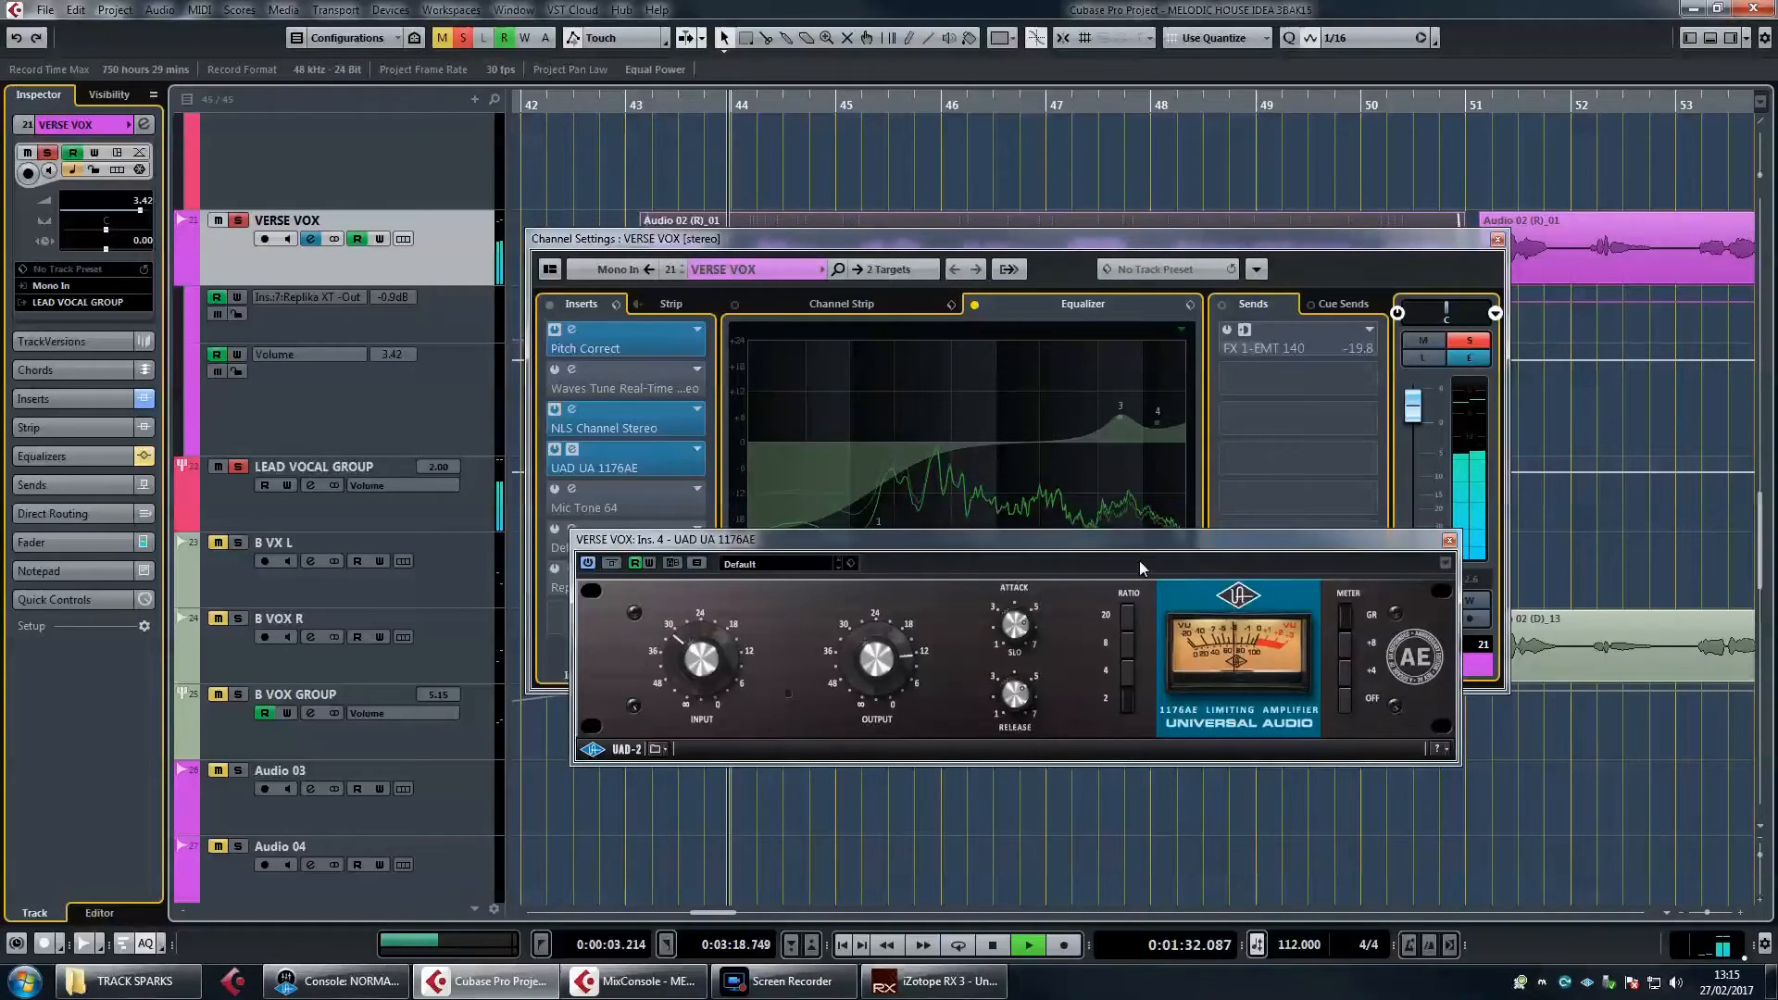
key("space")
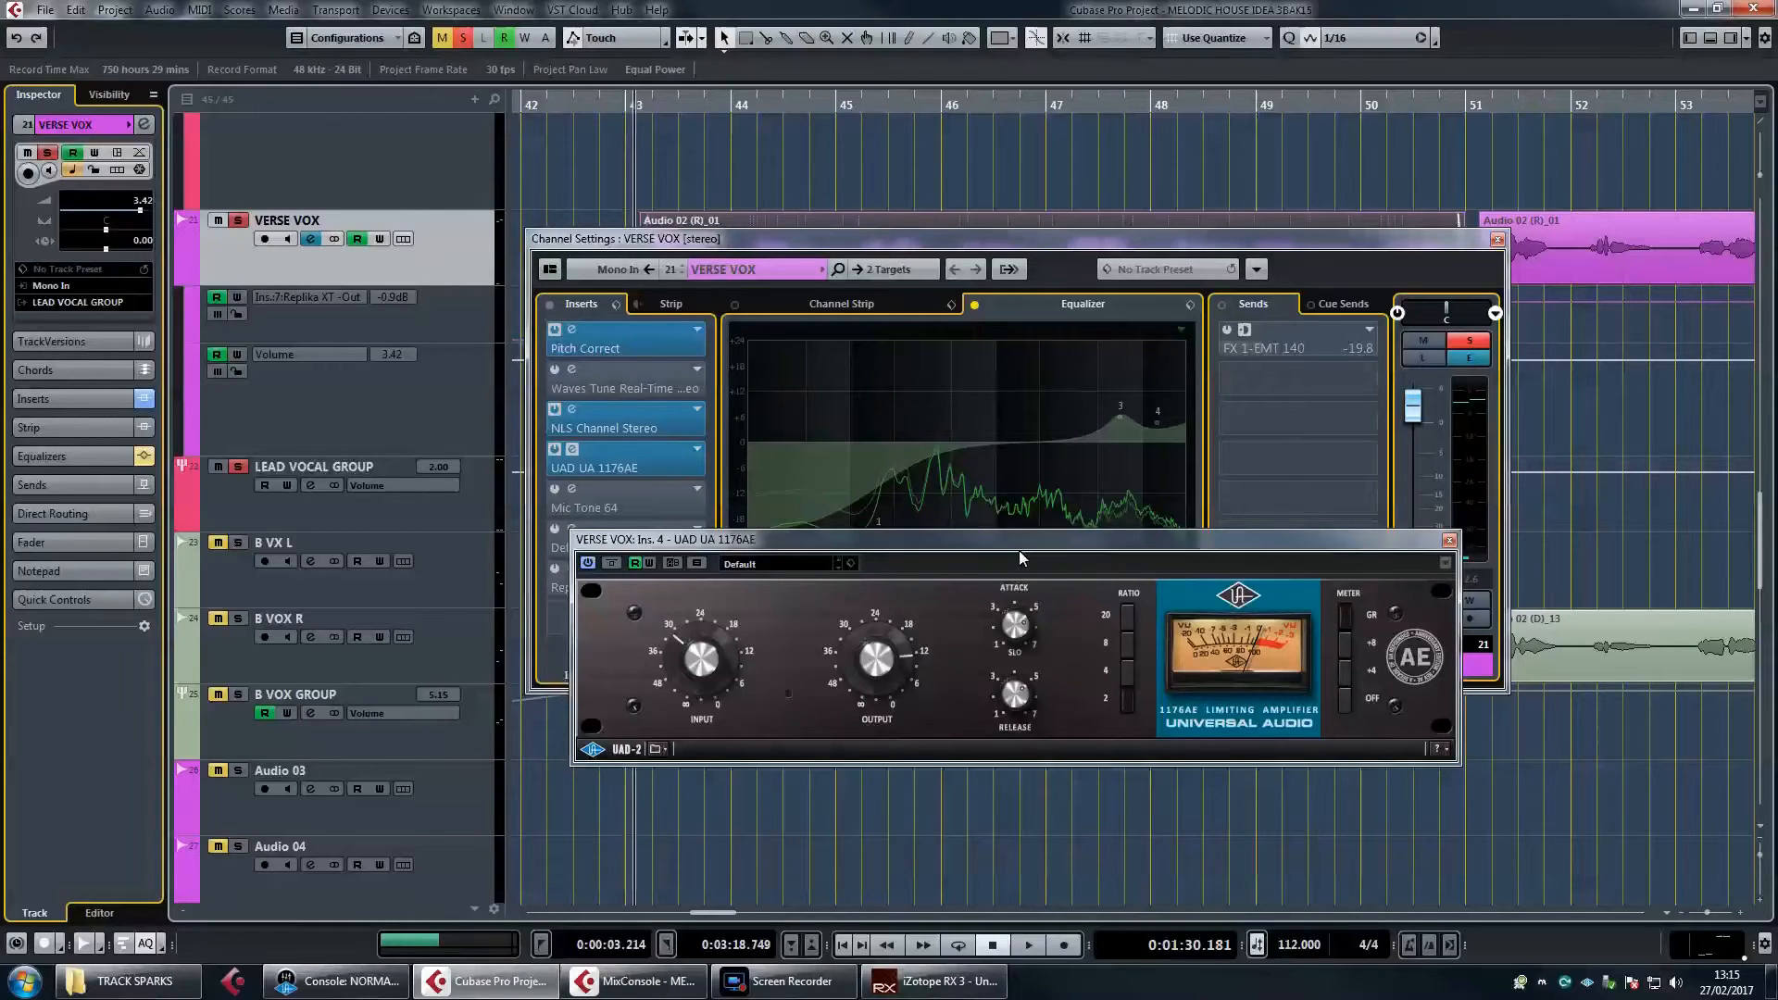
Close the VERSE VOX channel settings window and the UAD UA 1176AE editor
left_click_drag(1019, 546, 1014, 531)
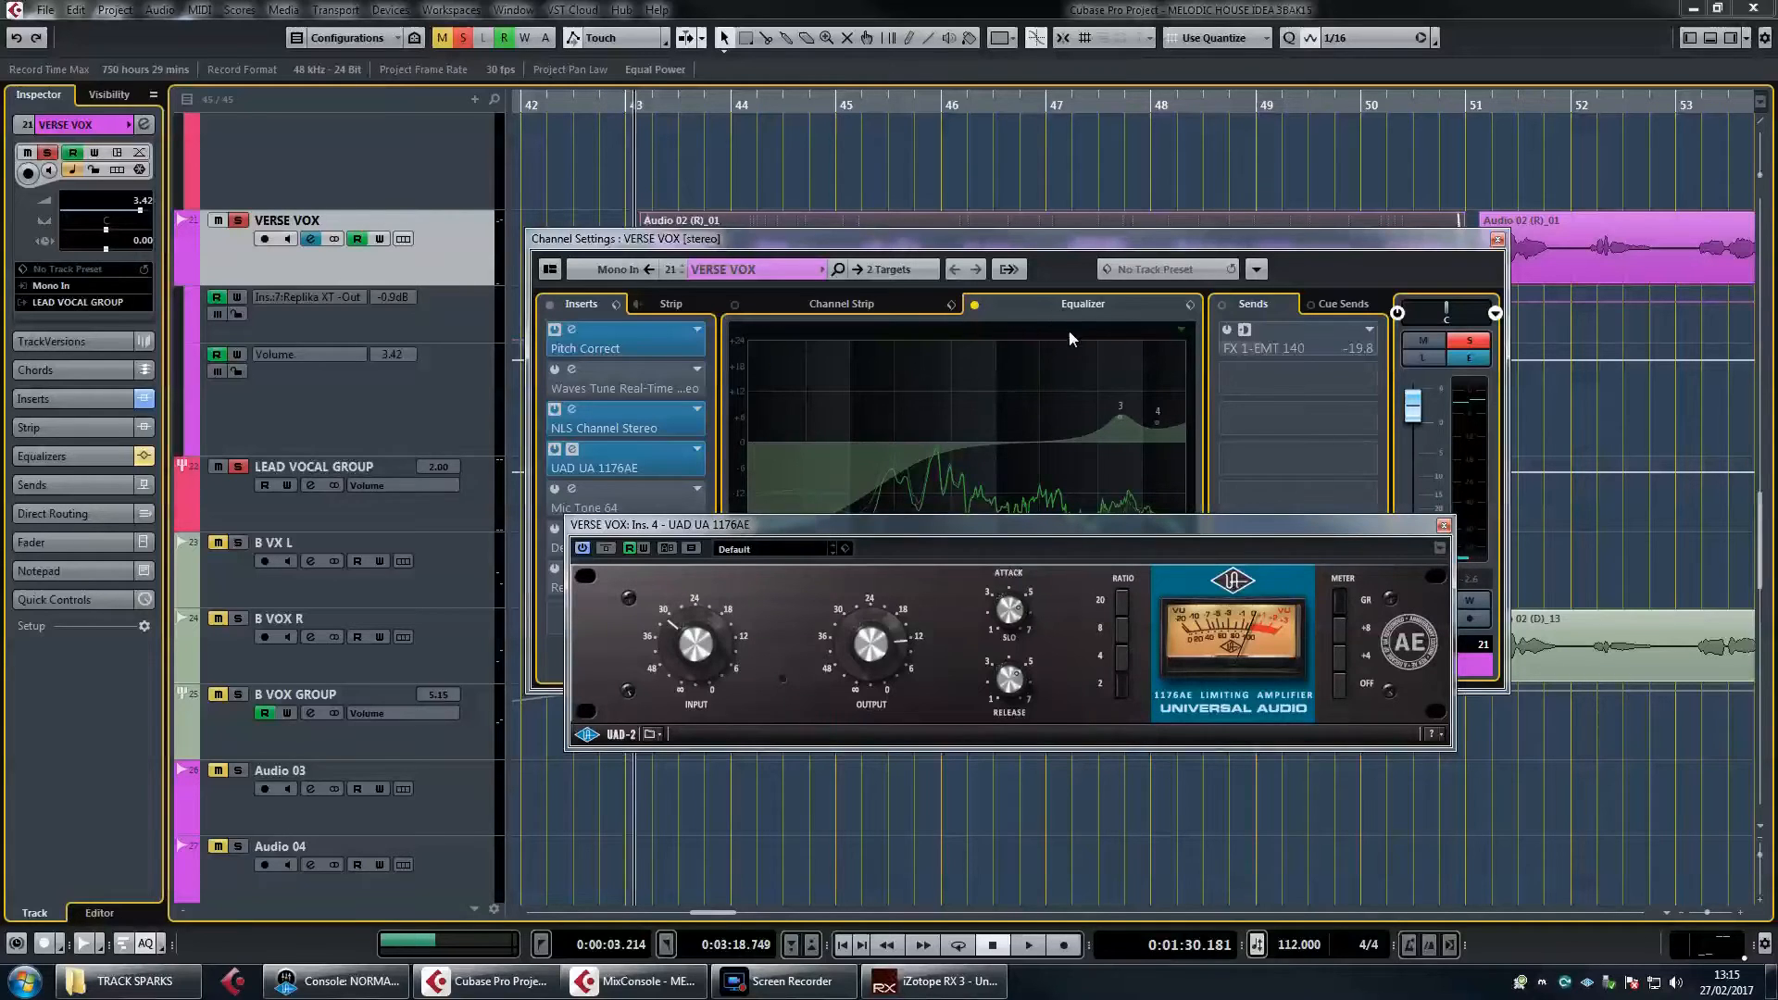
left_click(1074, 176)
left_click_drag(1156, 204, 1174, 222)
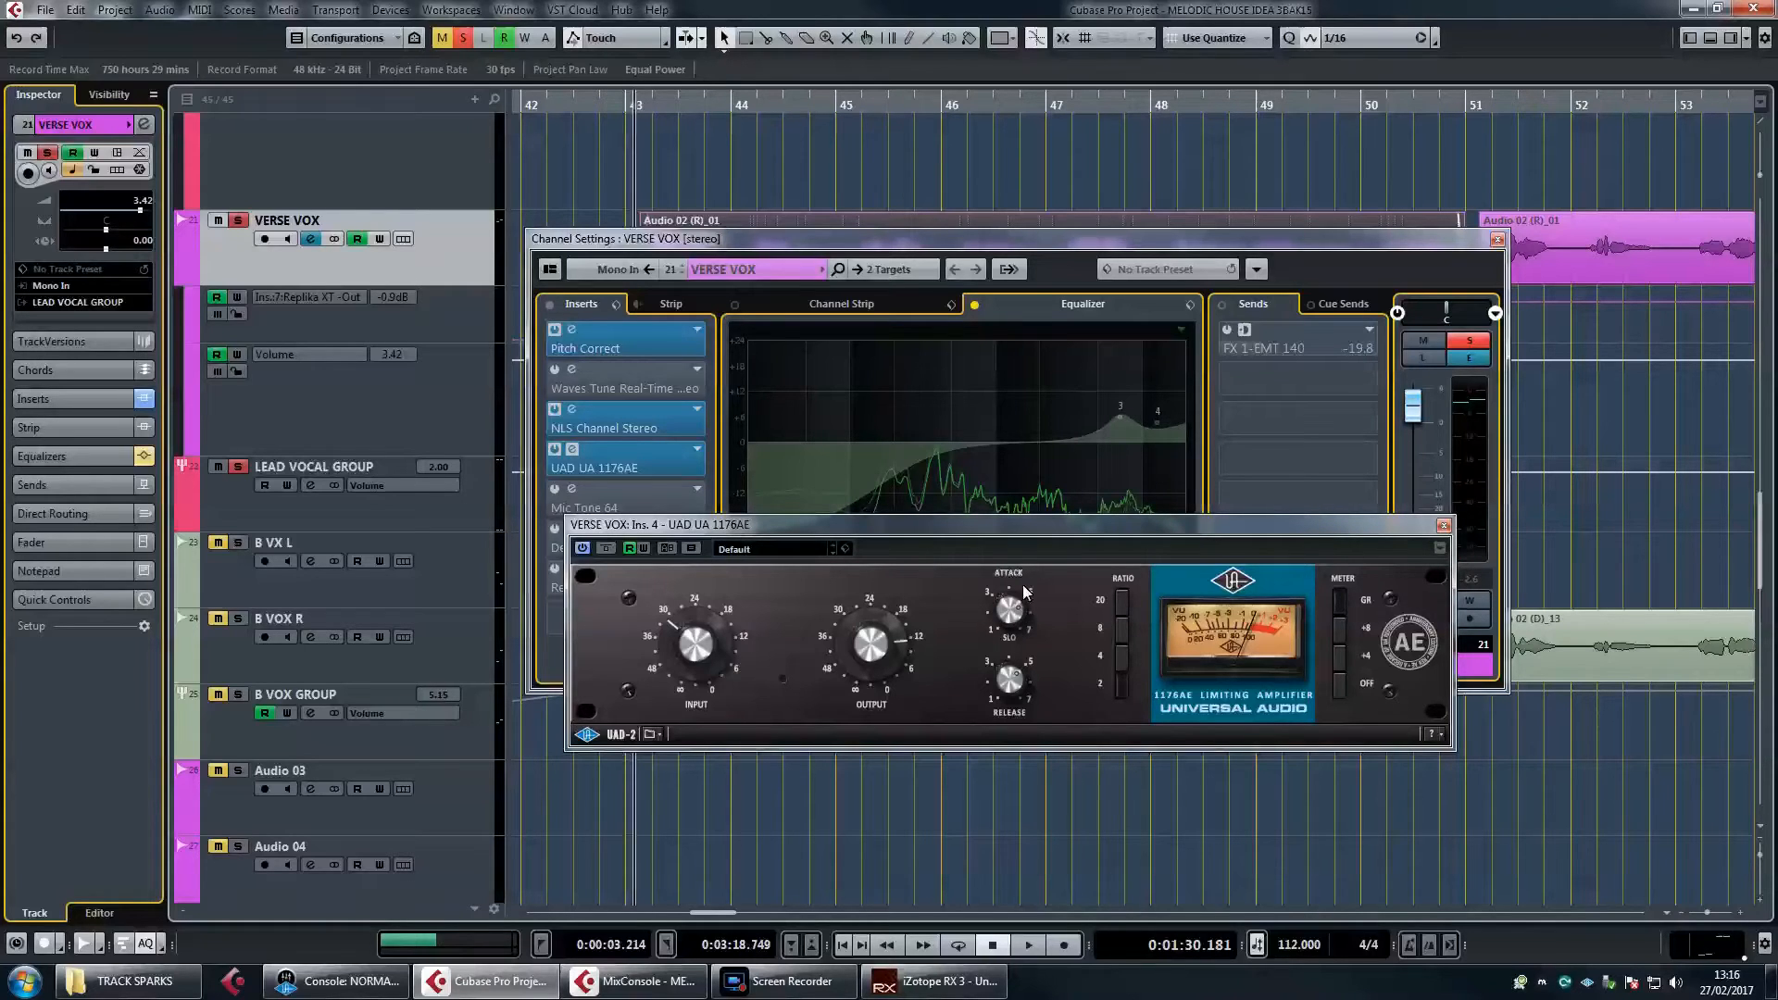
left_click(1498, 239)
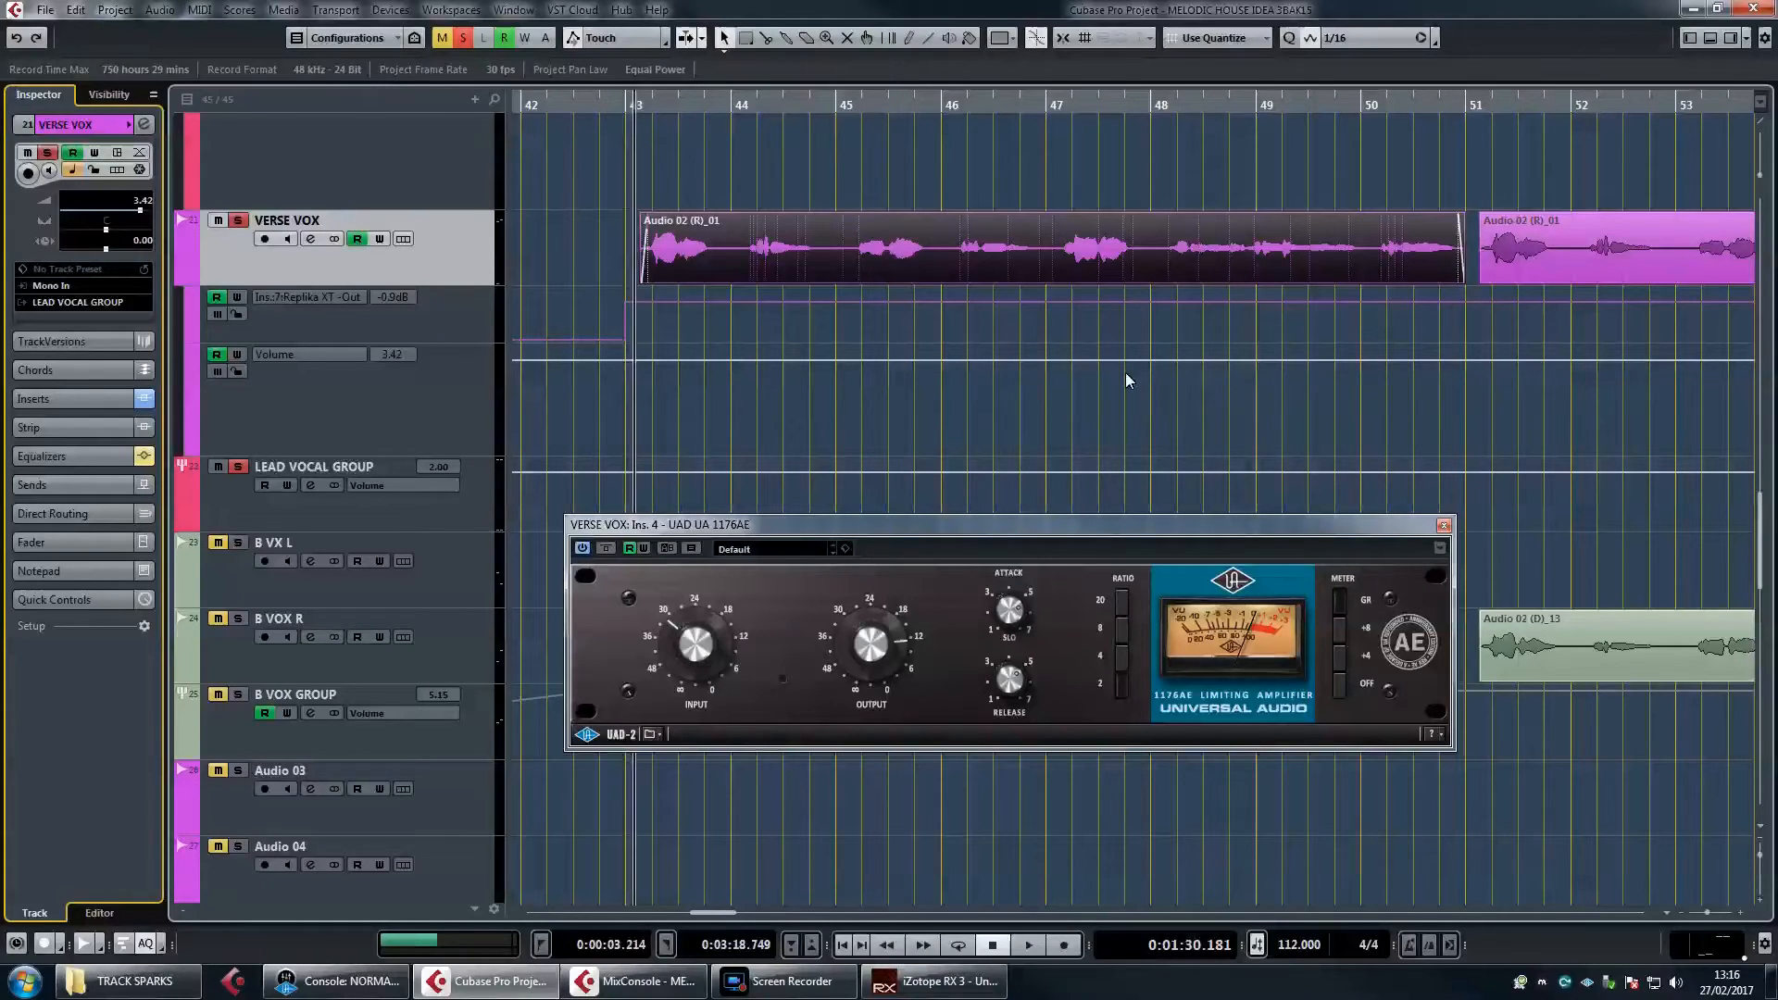
left_click(1444, 526)
Open the Mic Tone 64 editor from the VERSE VOX channel settings, position it lower, and take the insert out of bypass
left_click(301, 239)
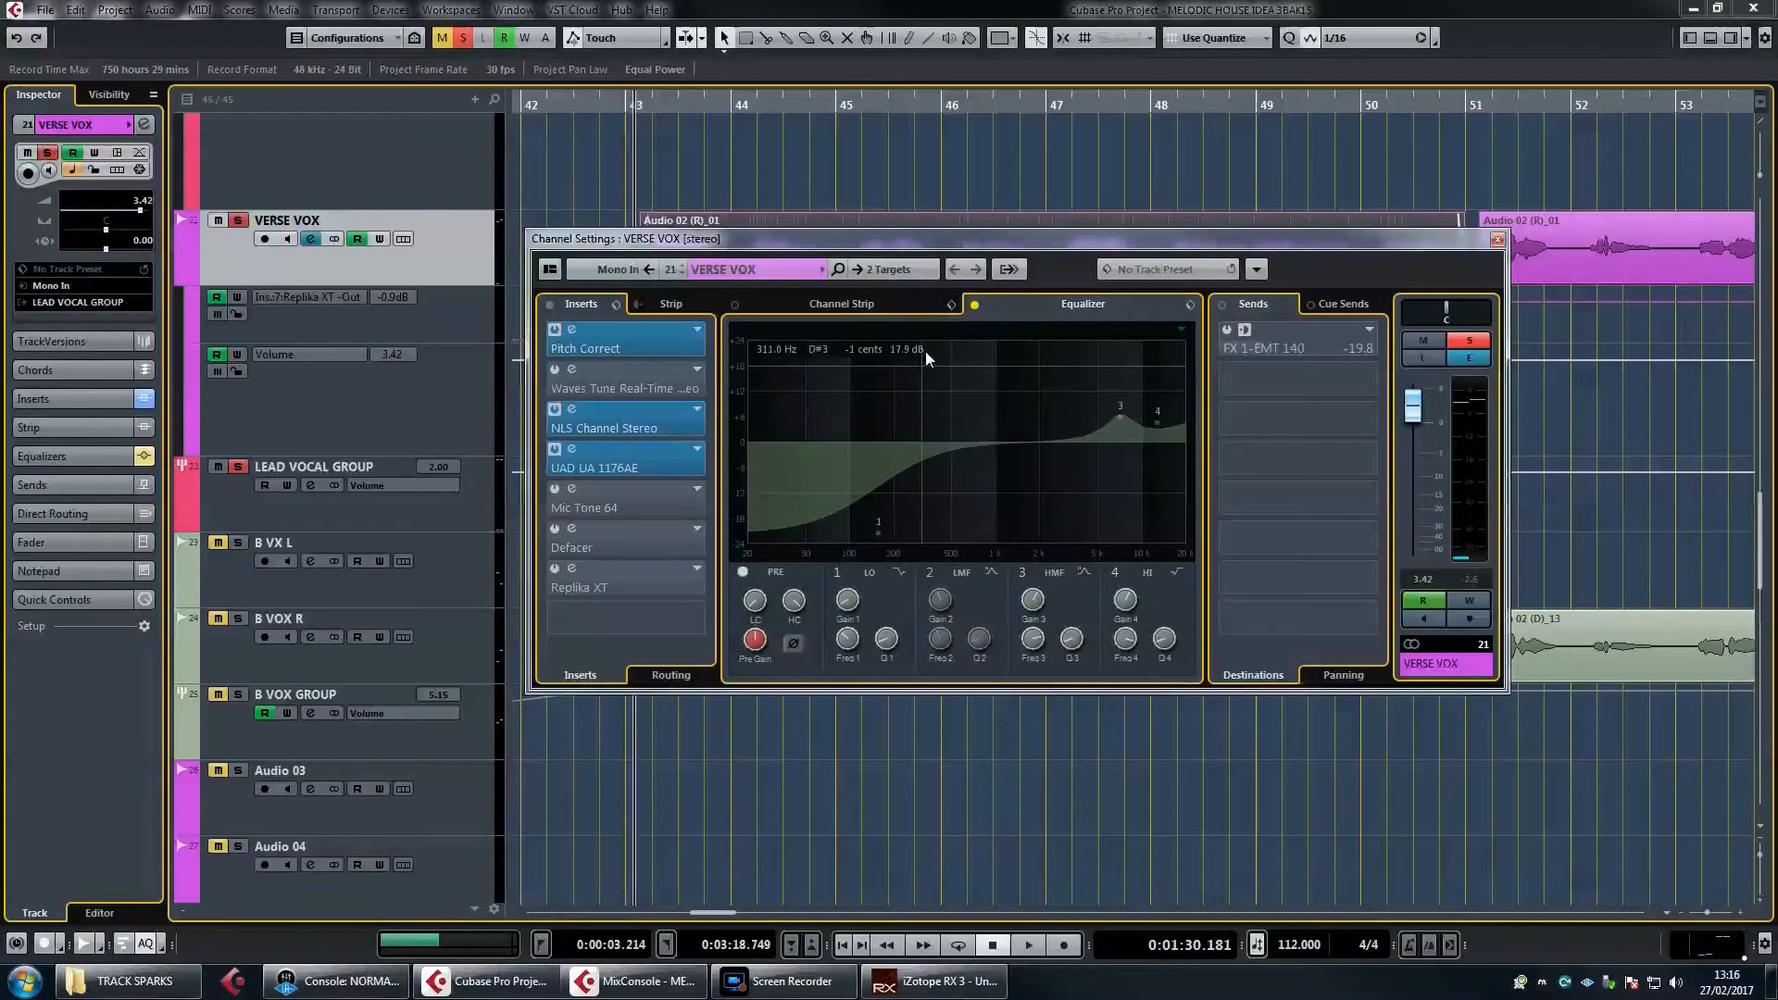
double_click(619, 496)
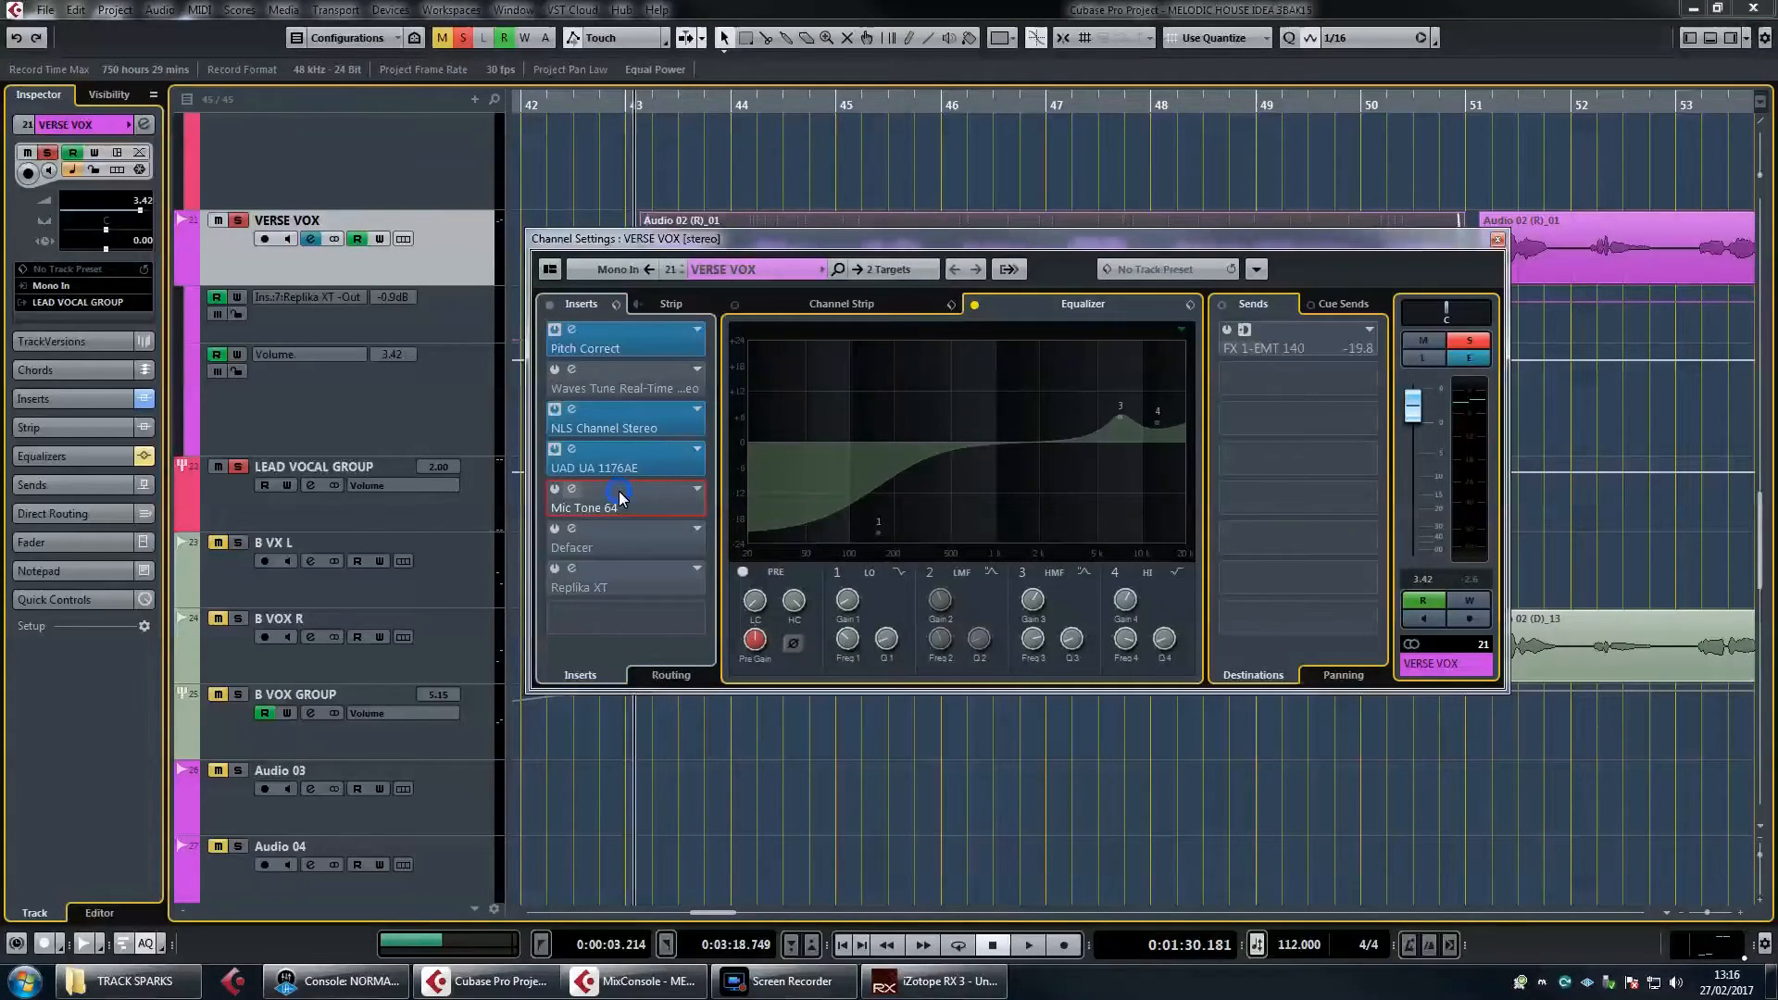
left_click_drag(782, 509, 892, 456)
left_click_drag(763, 450, 667, 506)
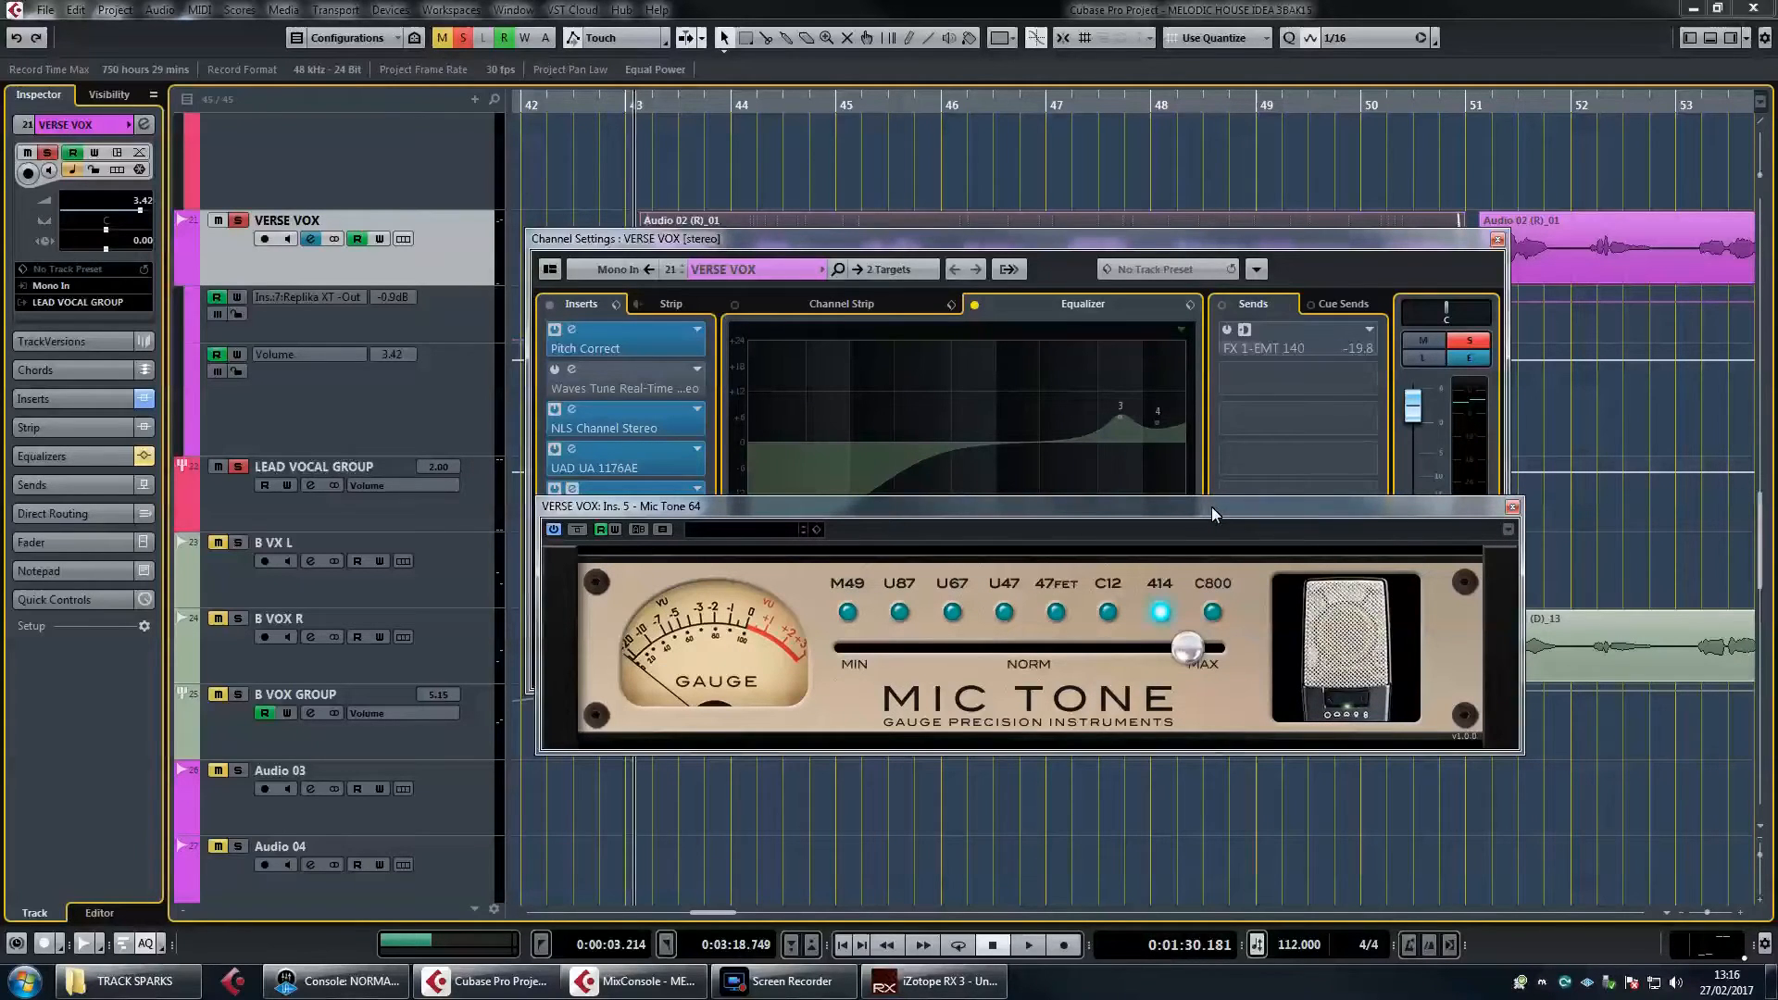
Set the playback position to just before bar 43 and shift the Mic Tone 64 editor slightly lower
left_click_drag(1198, 504, 1204, 496)
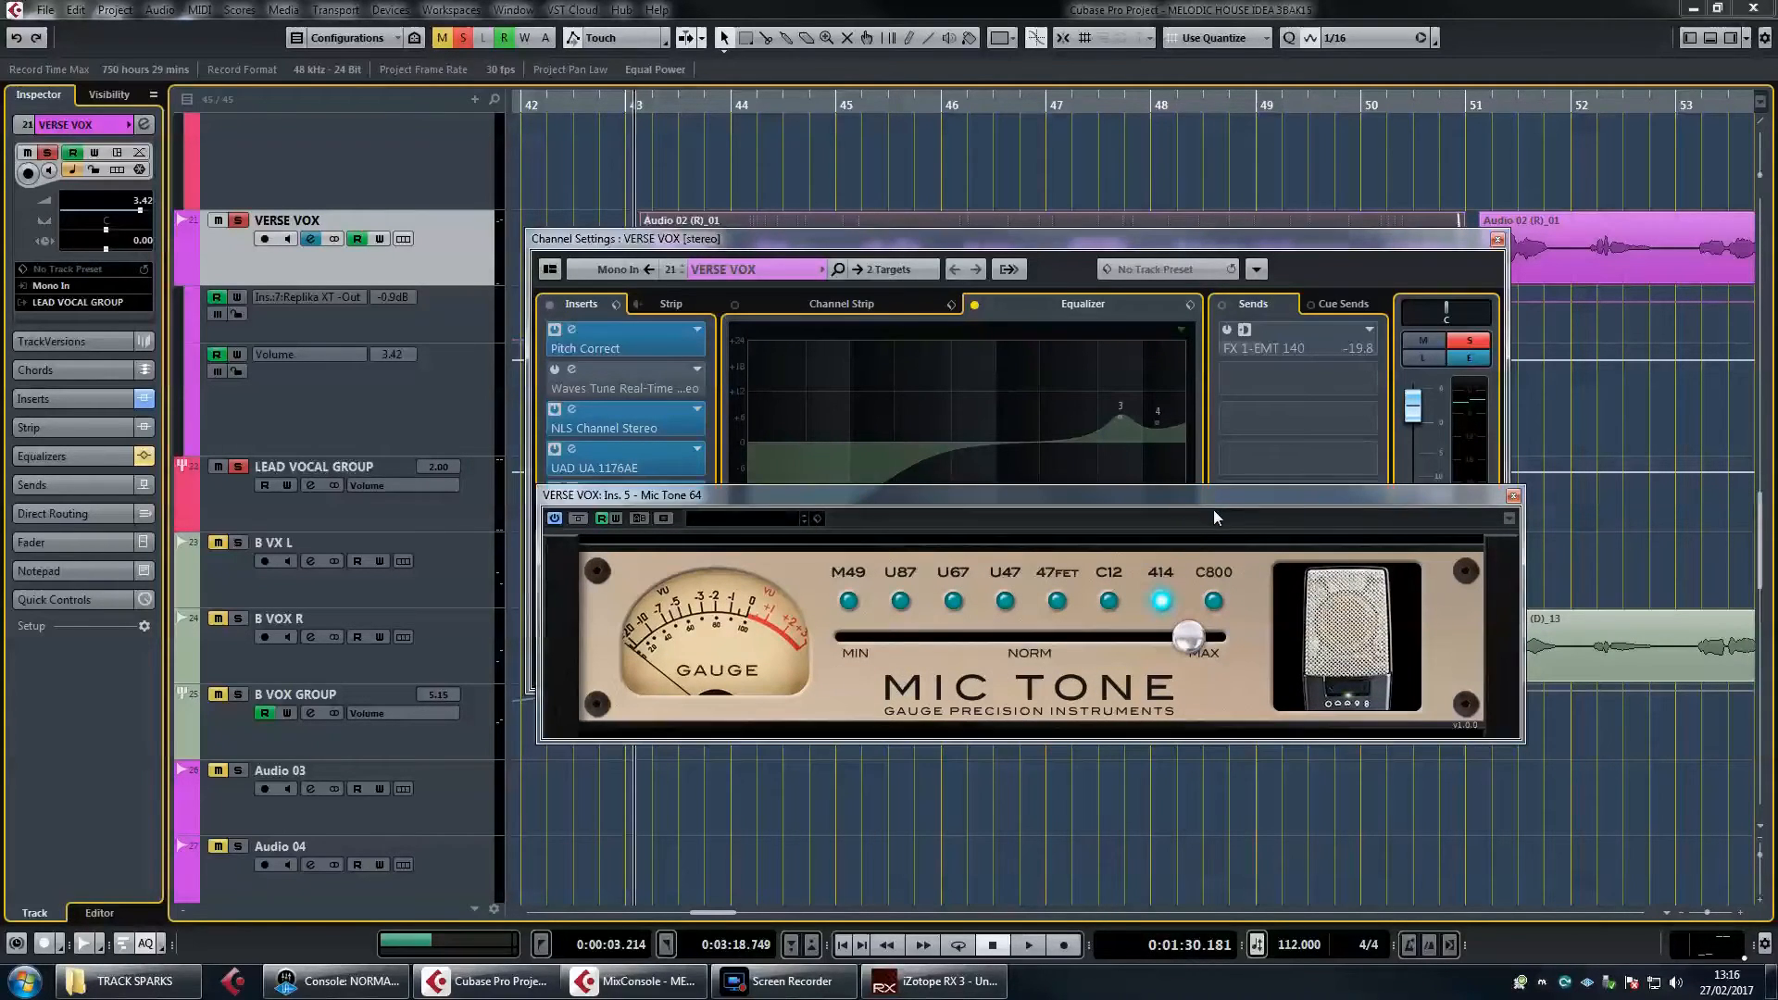
left_click(628, 105)
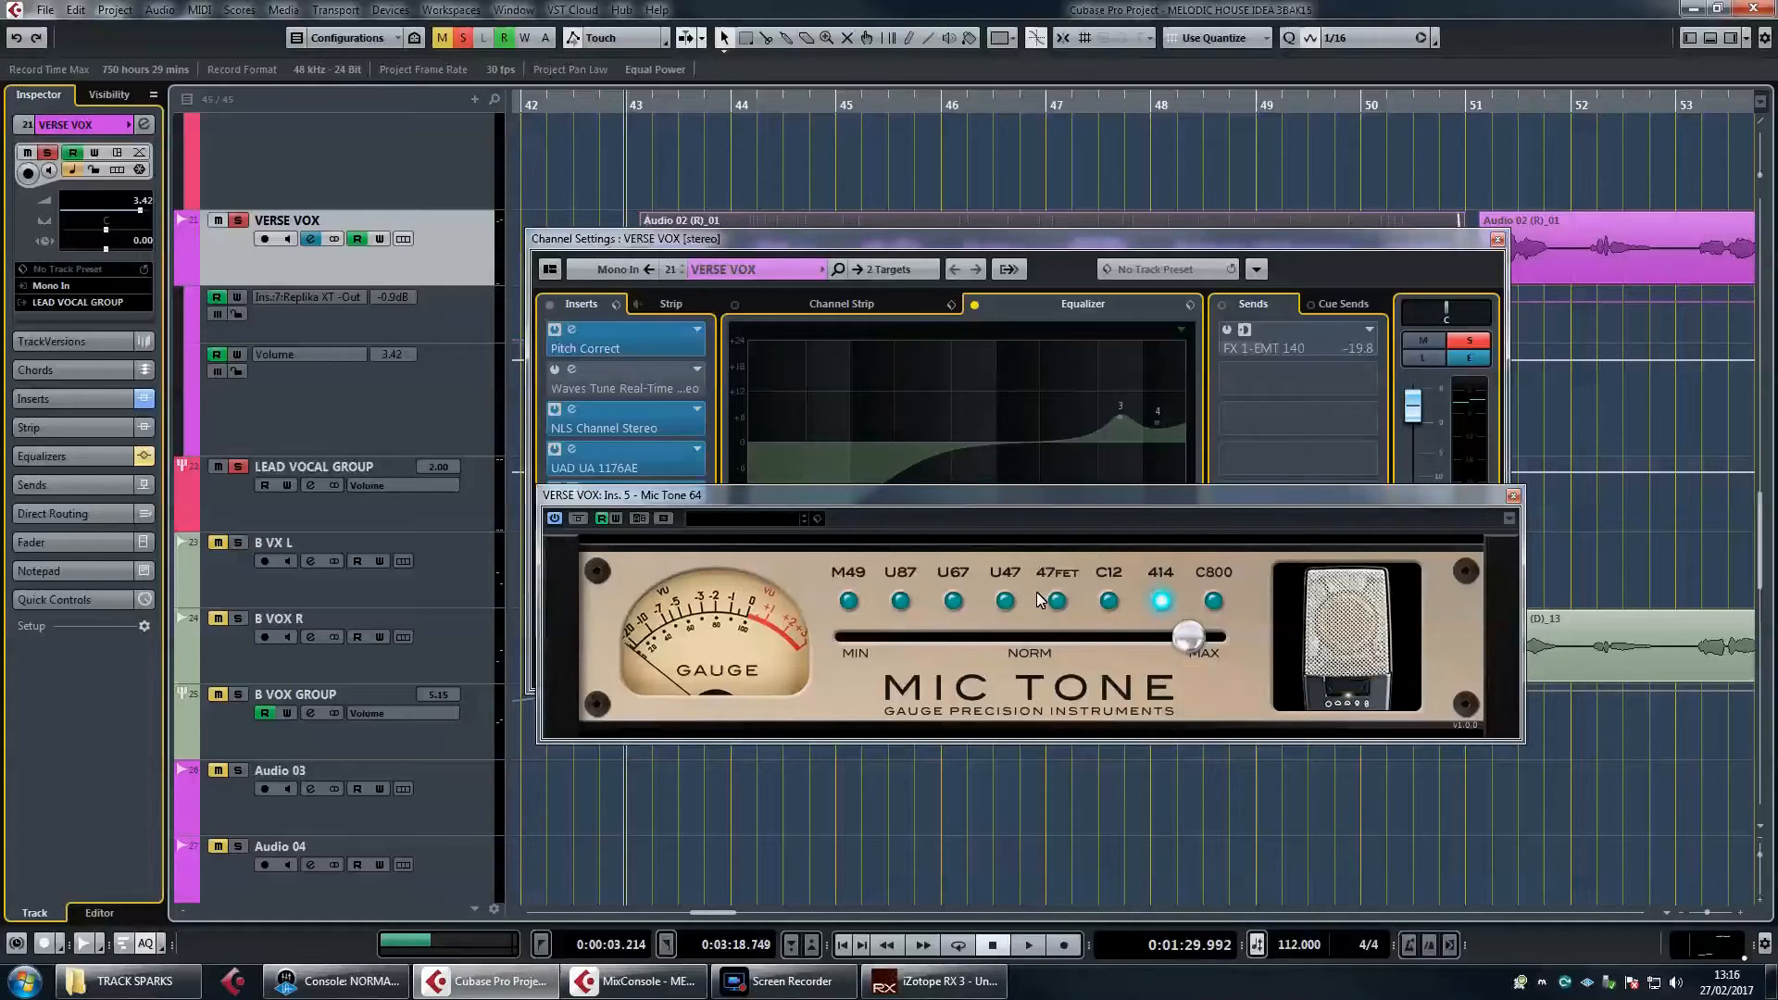
left_click_drag(1136, 495, 1139, 516)
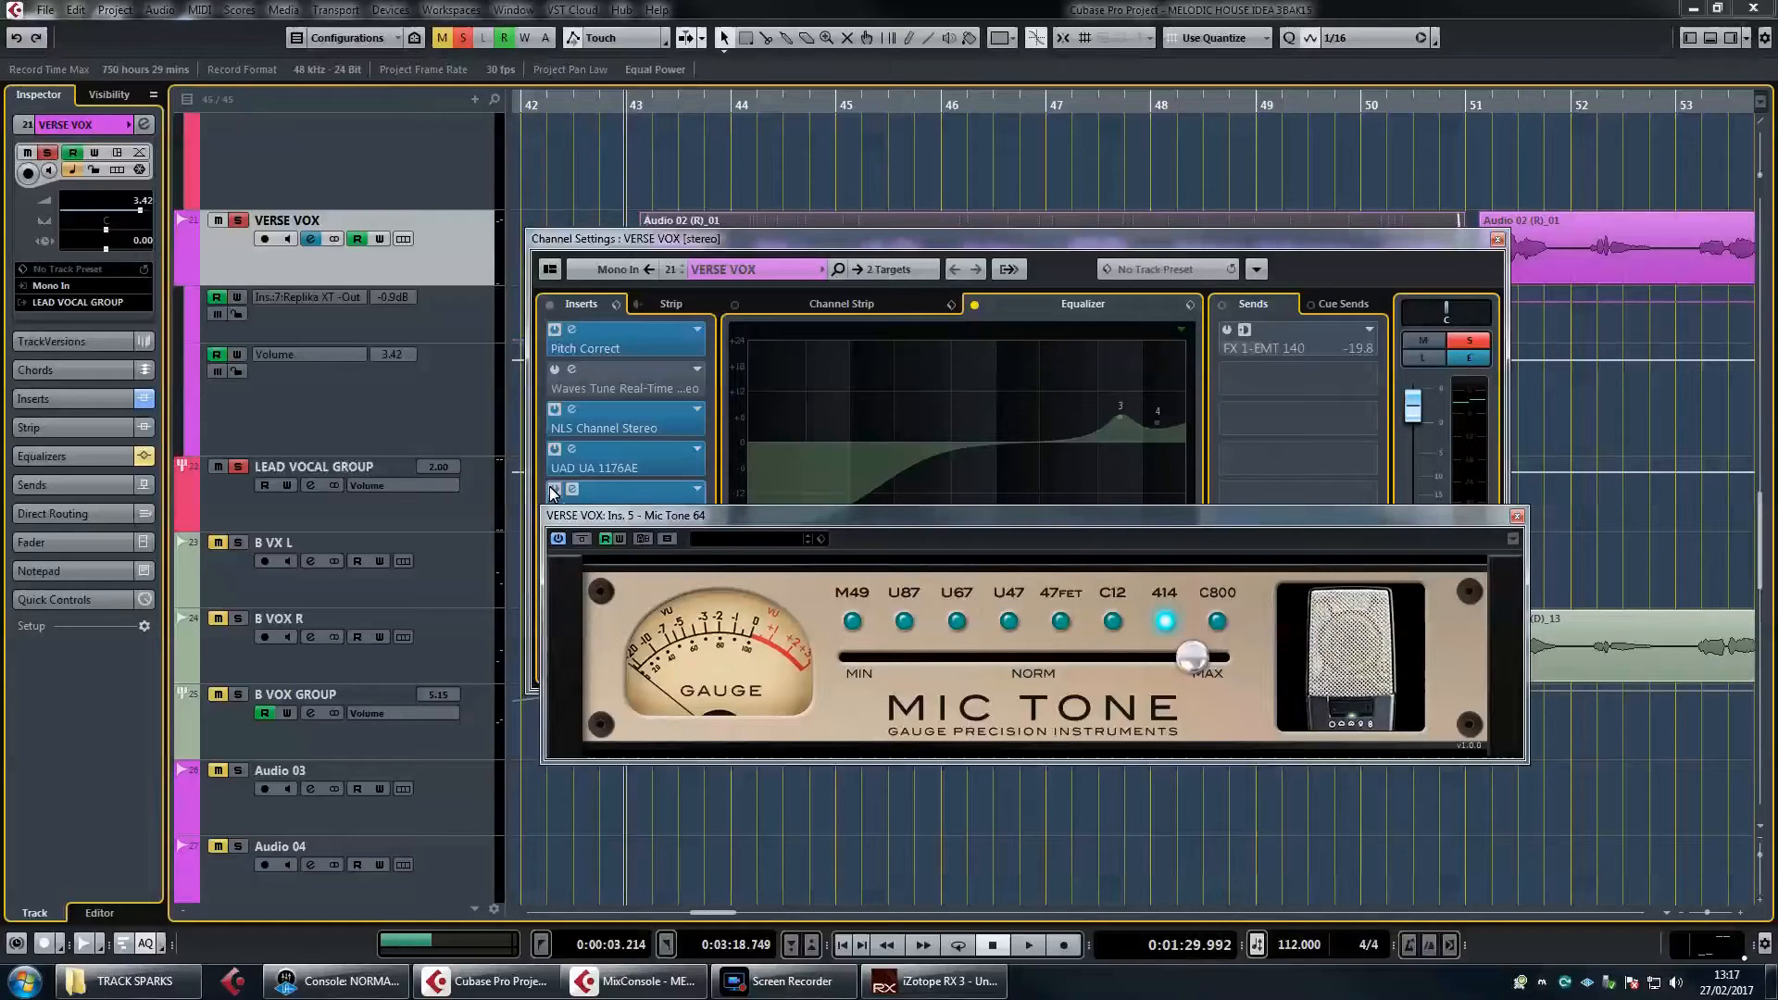
Audition the soloed verse vocal from bar 43, comparing Mic Tone 64 active, bypassed and active again
key("space")
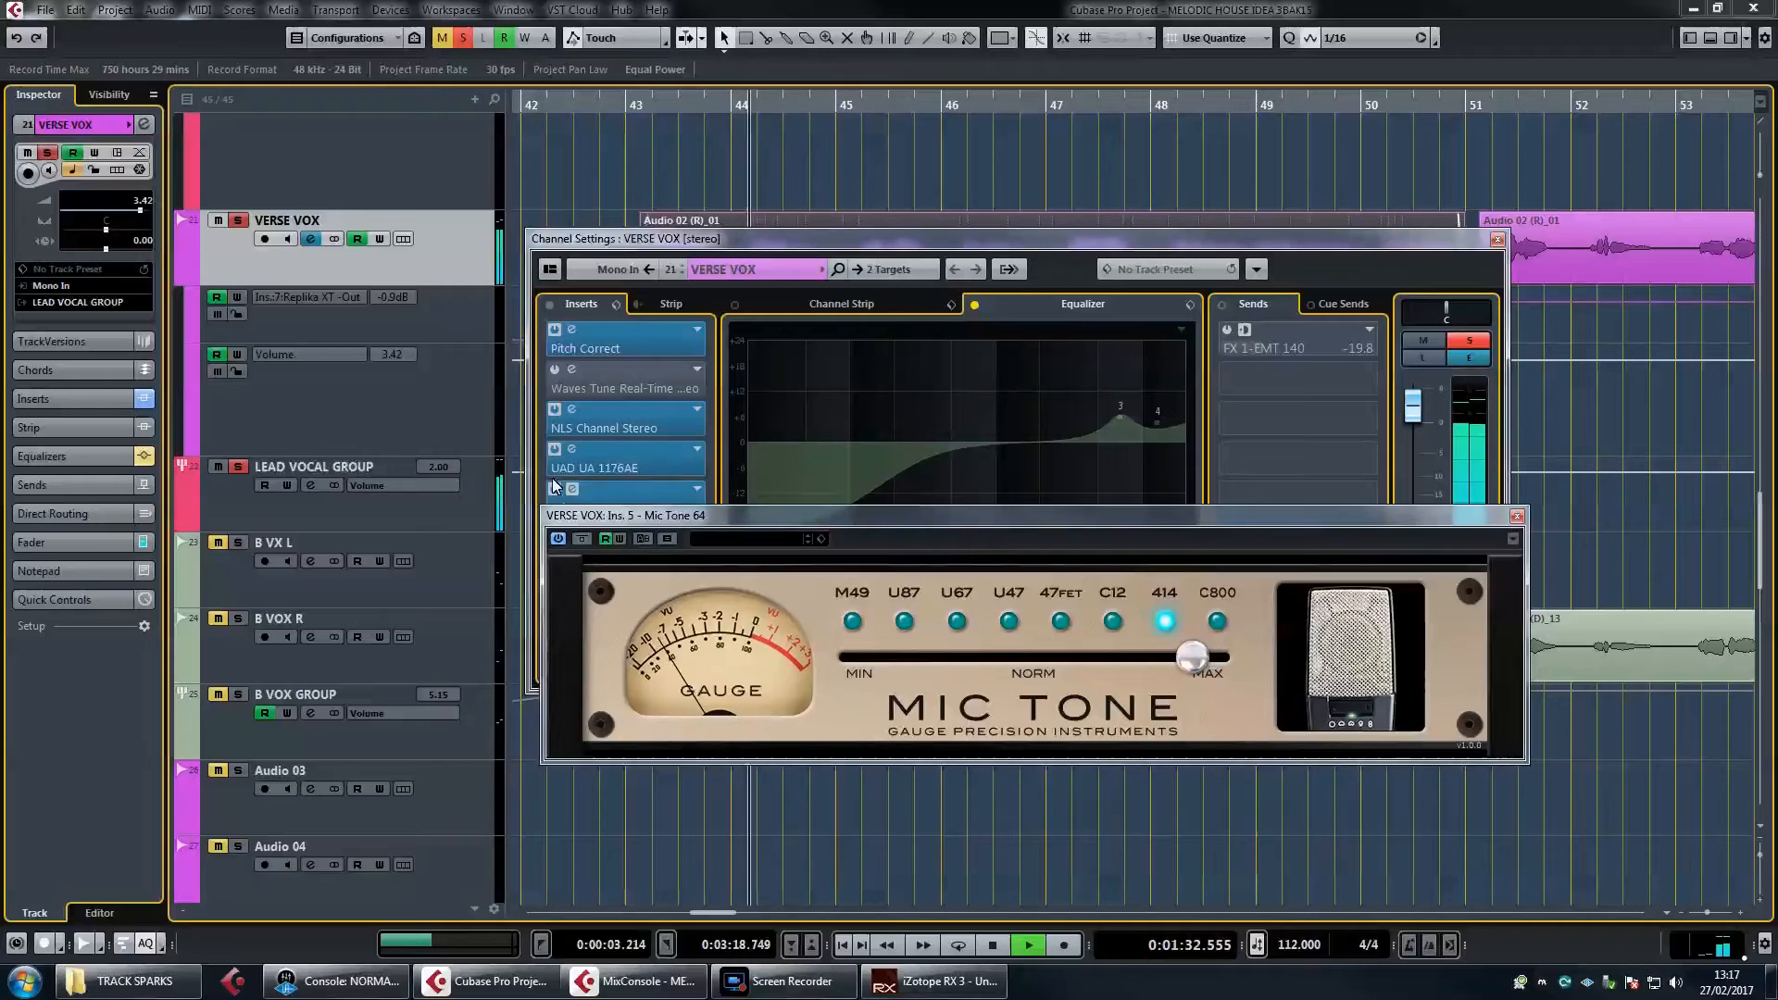
left_click(582, 538)
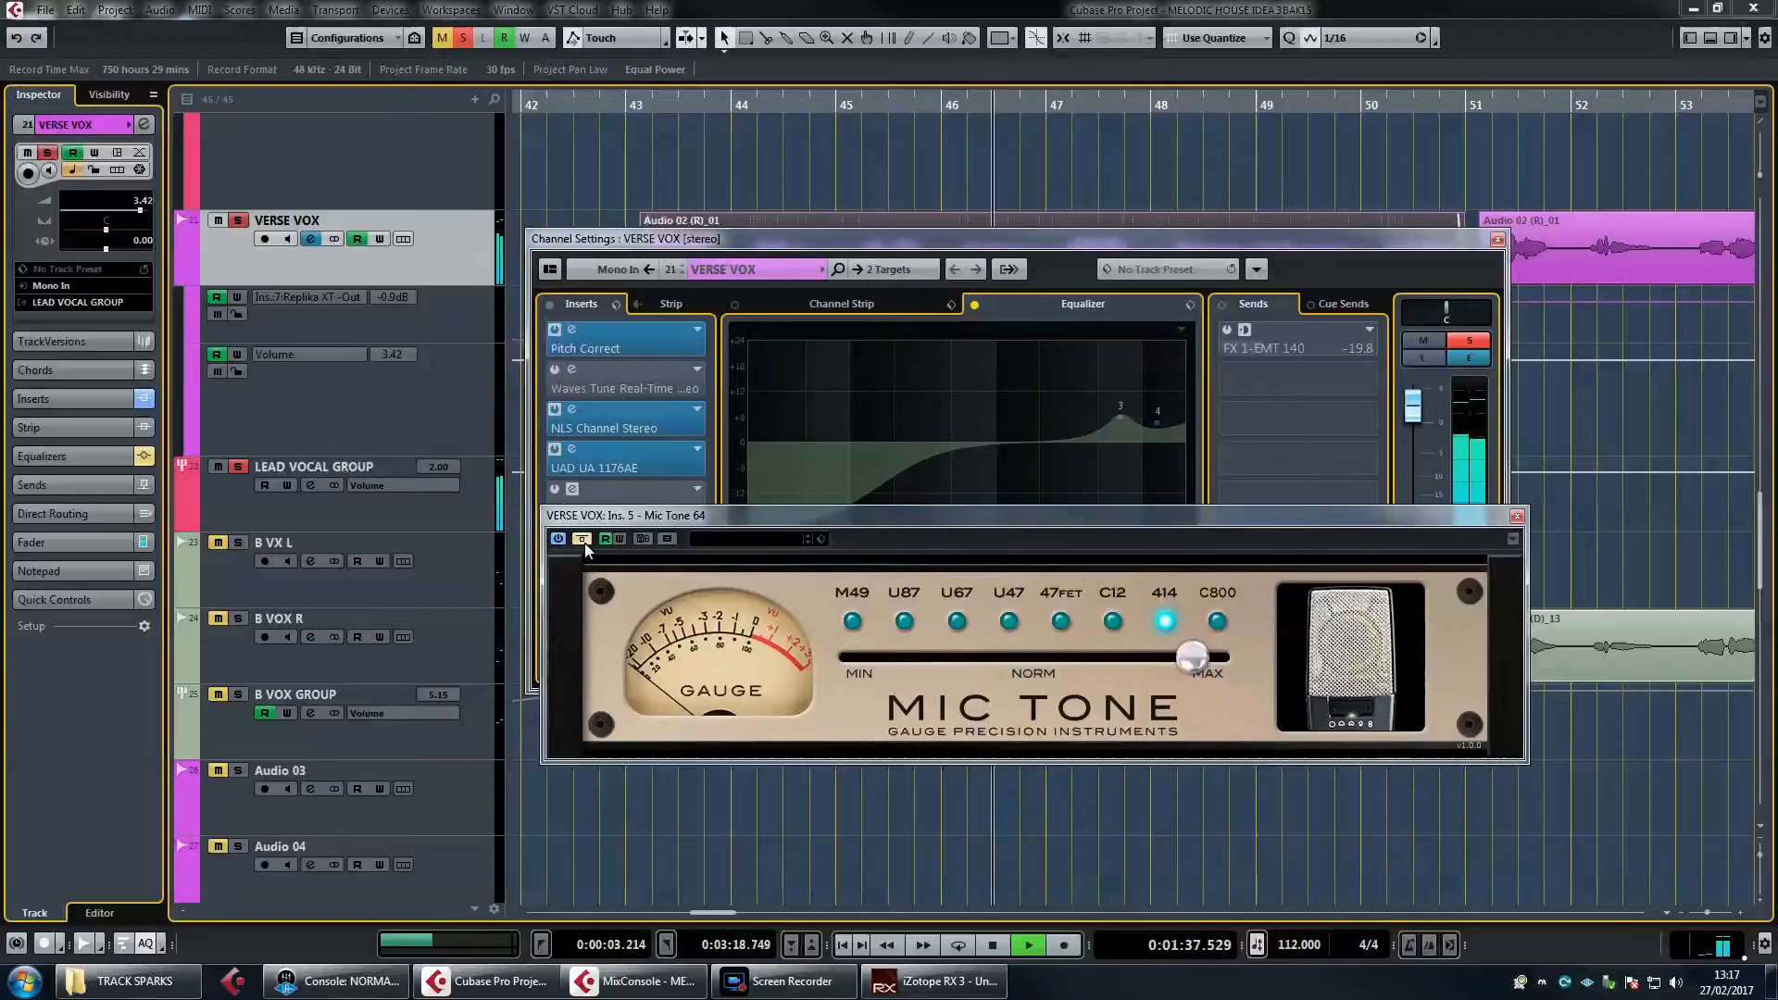
key("space")
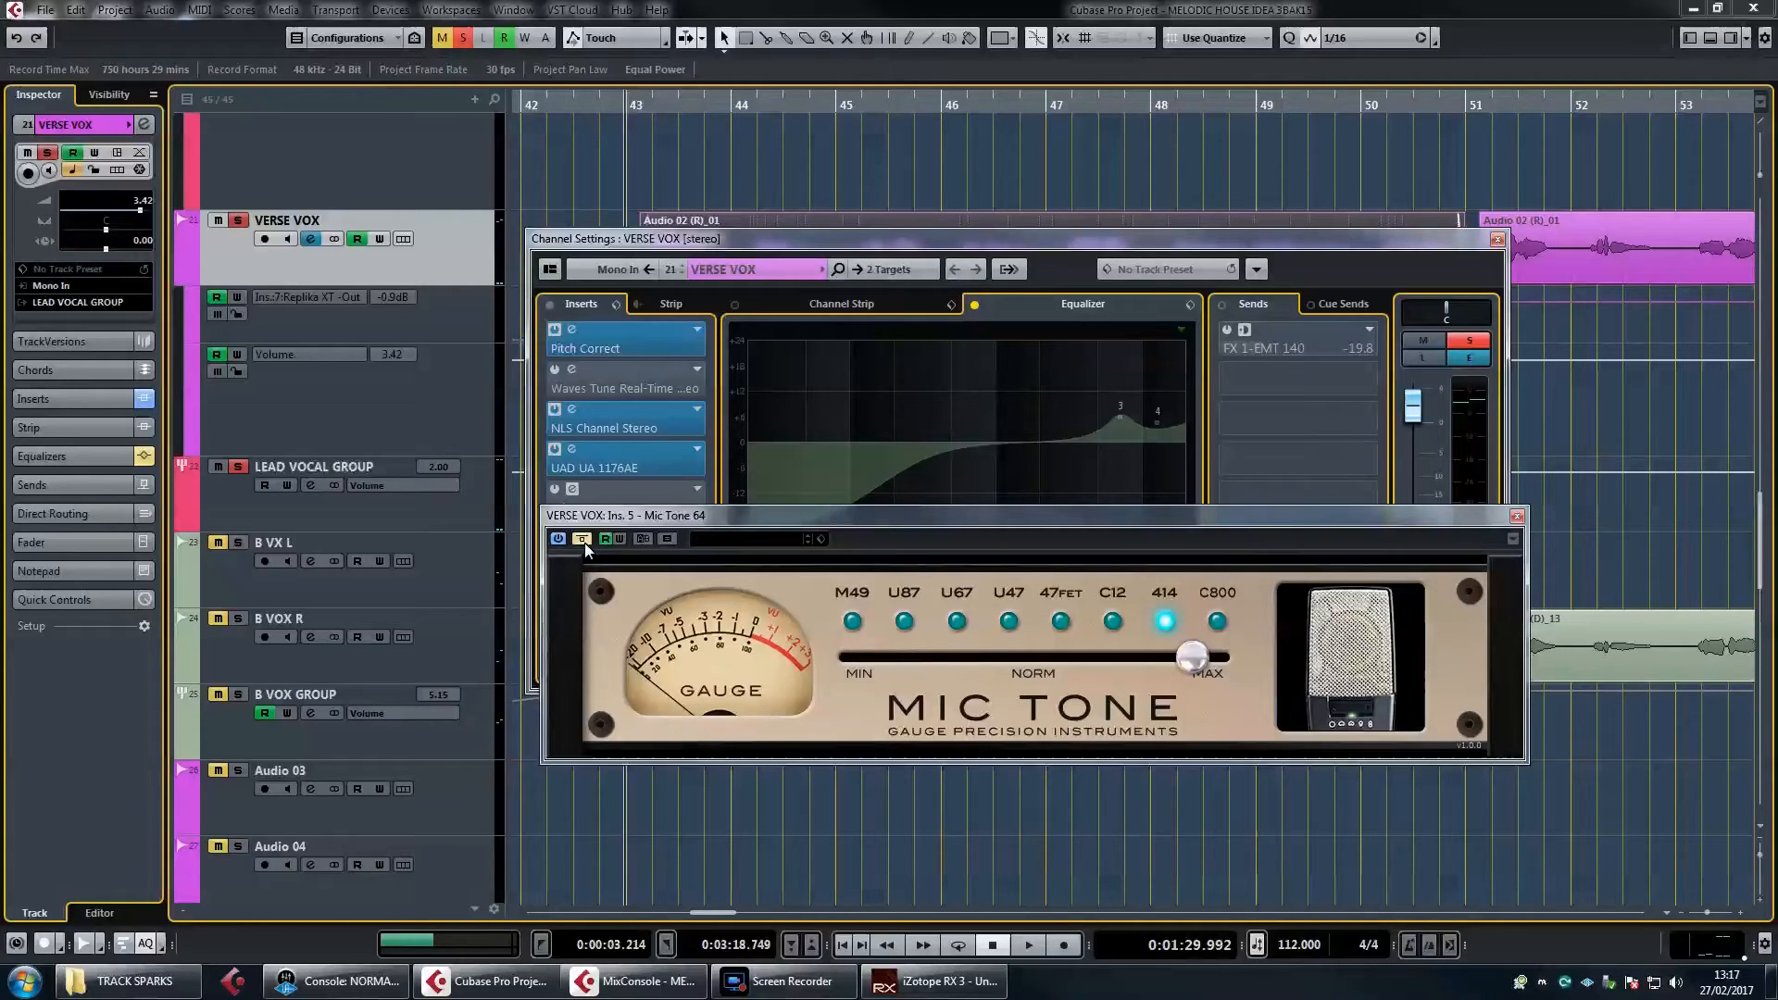
left_click(583, 539)
key("space")
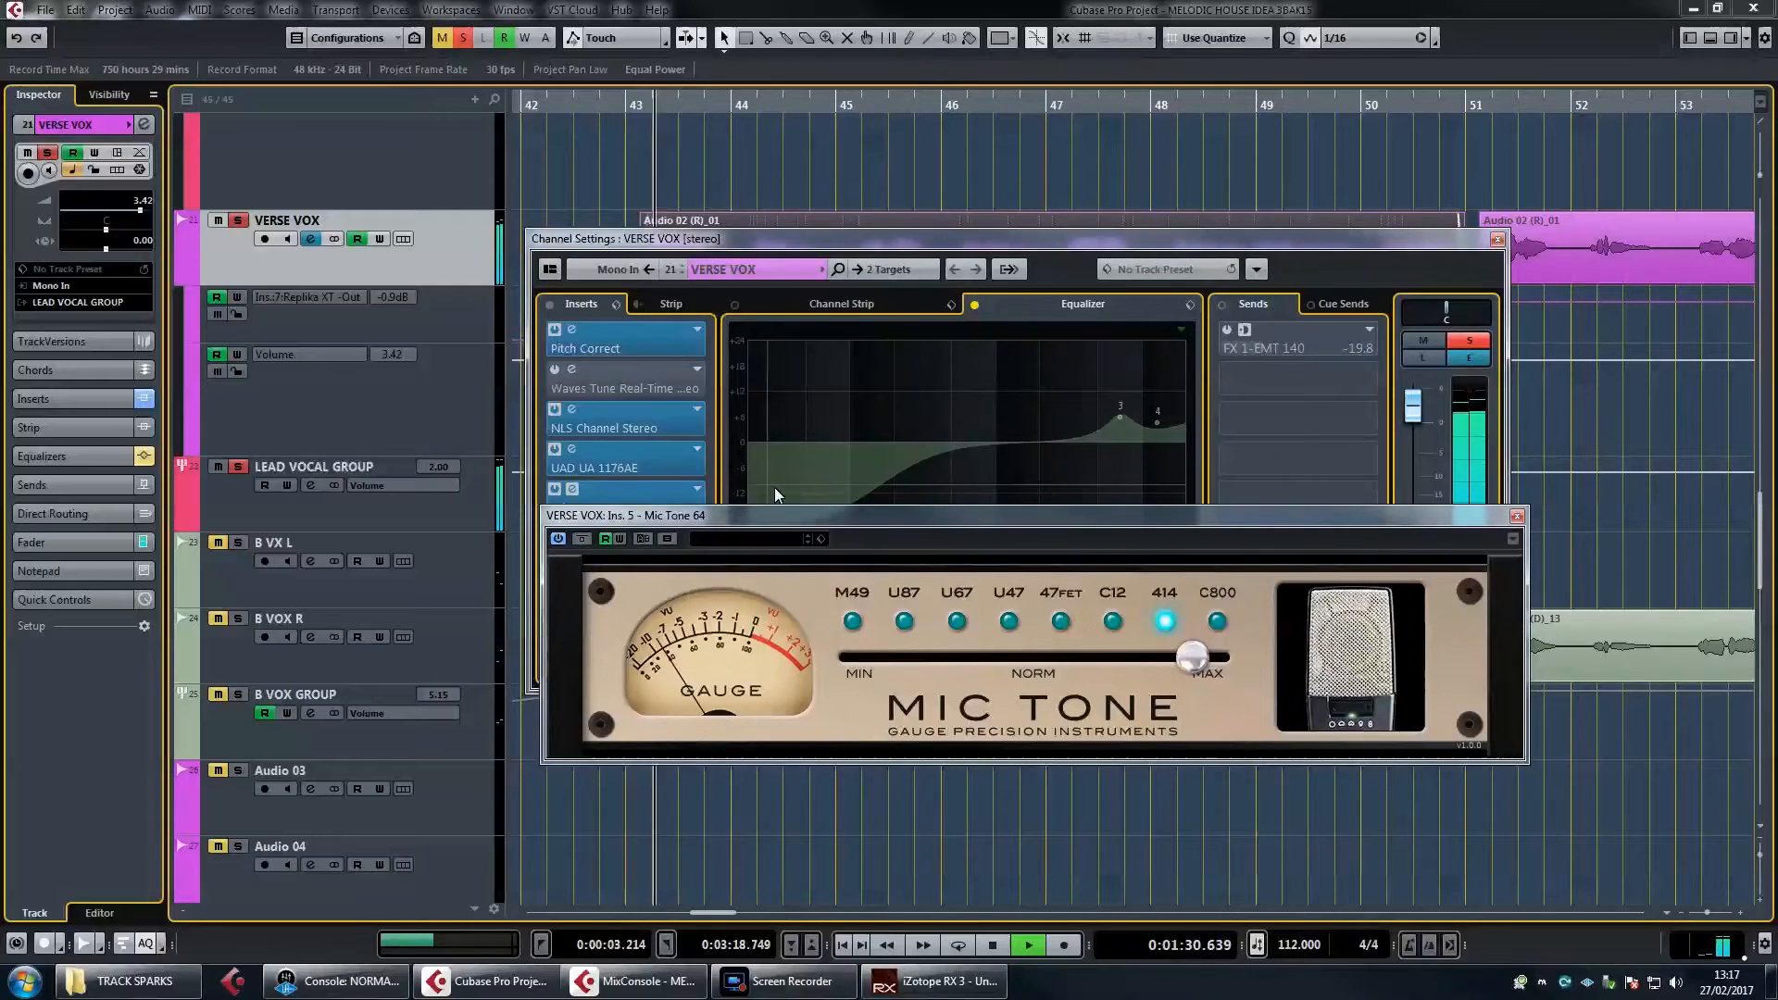
Activate the VERSE VOX channel equalizer, disable its HMF and HI bands, and audition the vocal with only the LO band
left_click(972, 244)
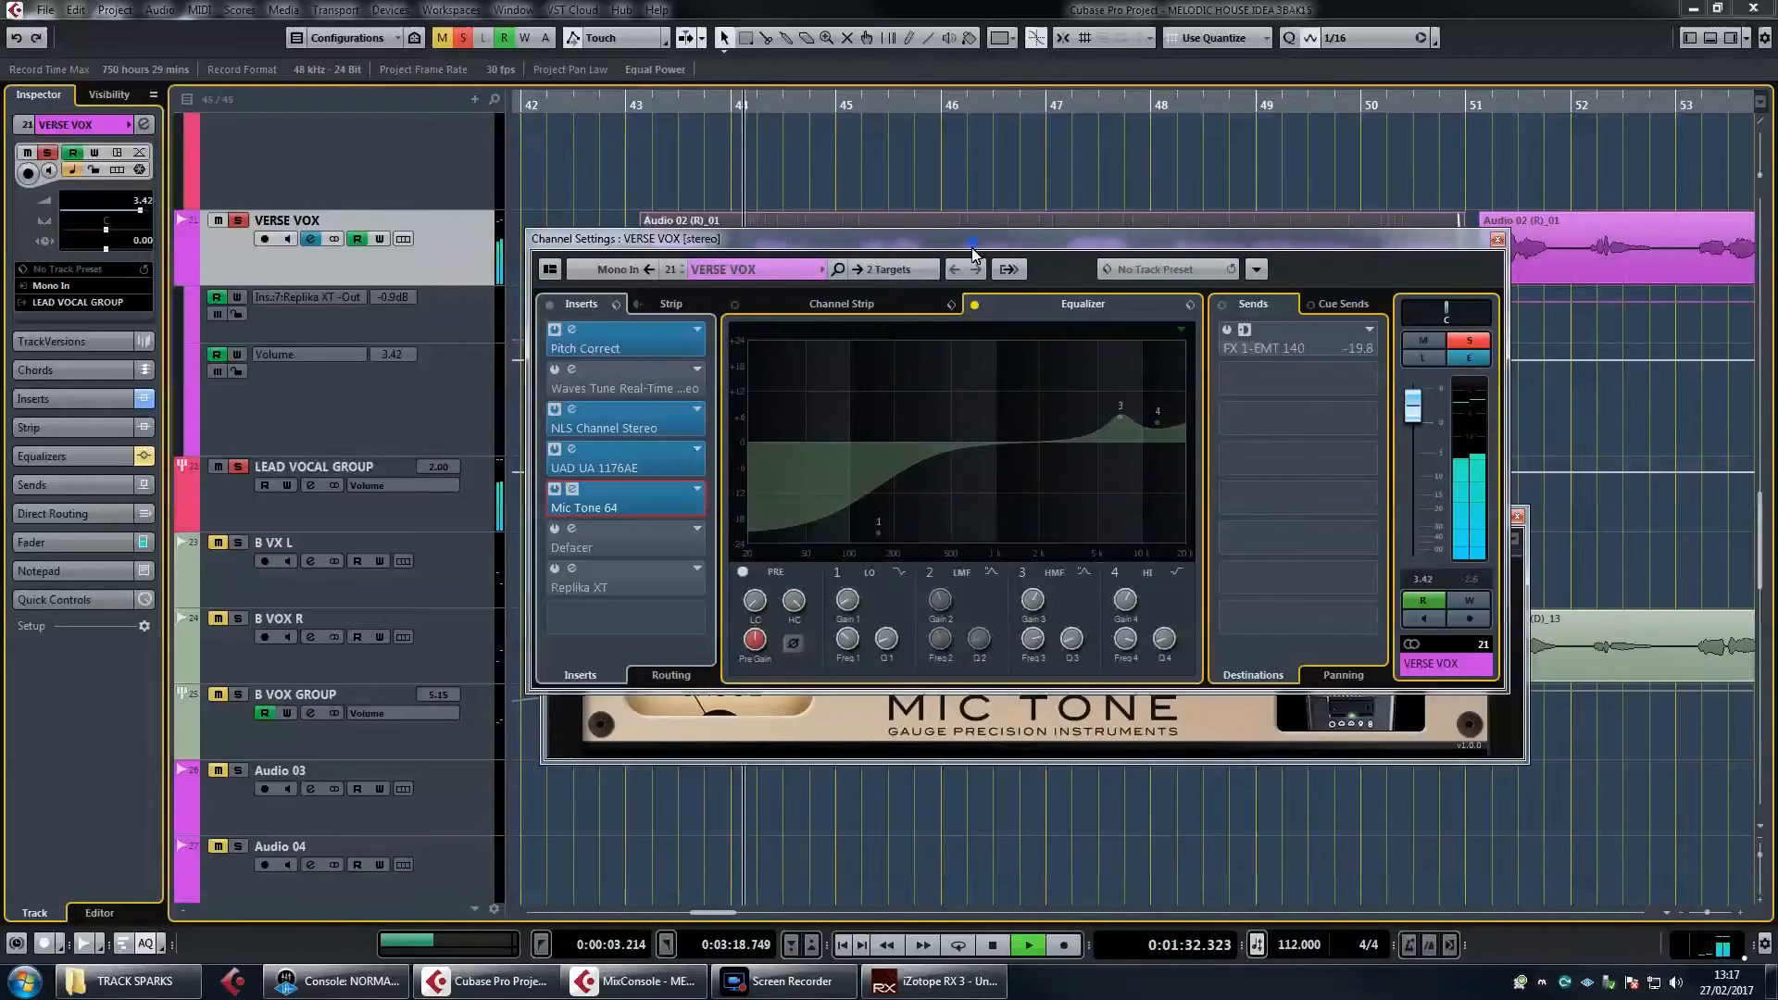
key("space")
left_click(973, 305)
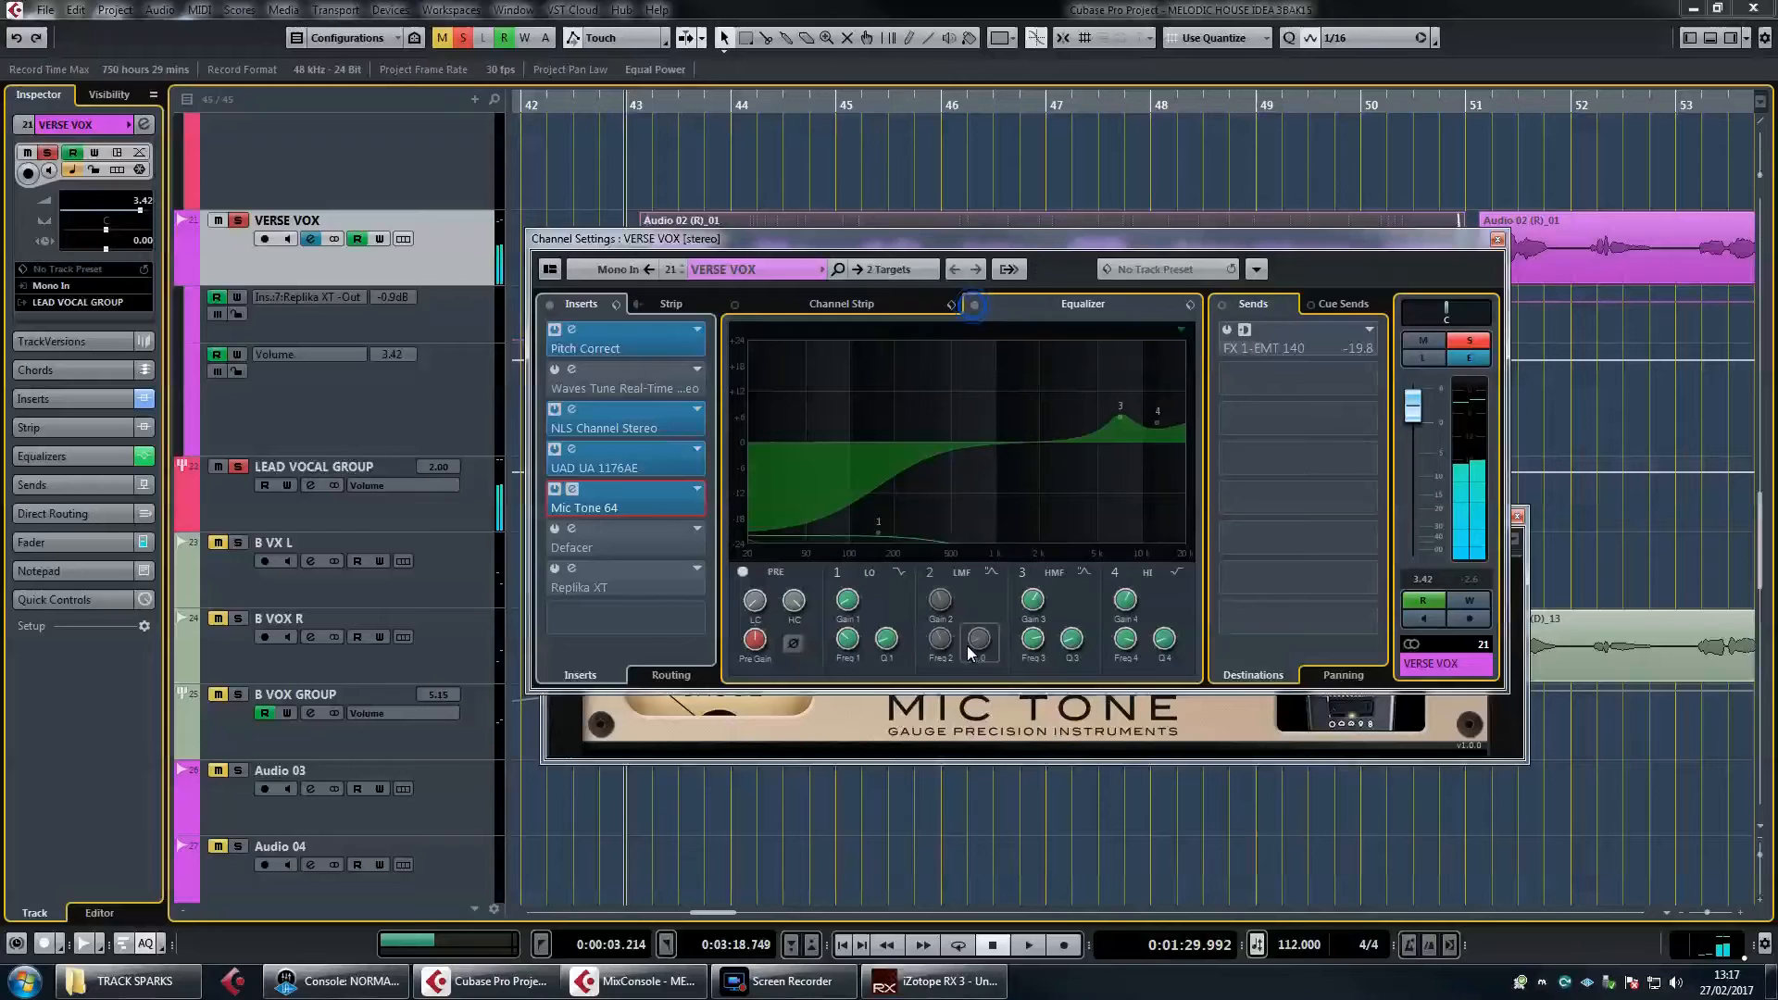
left_click(1115, 573)
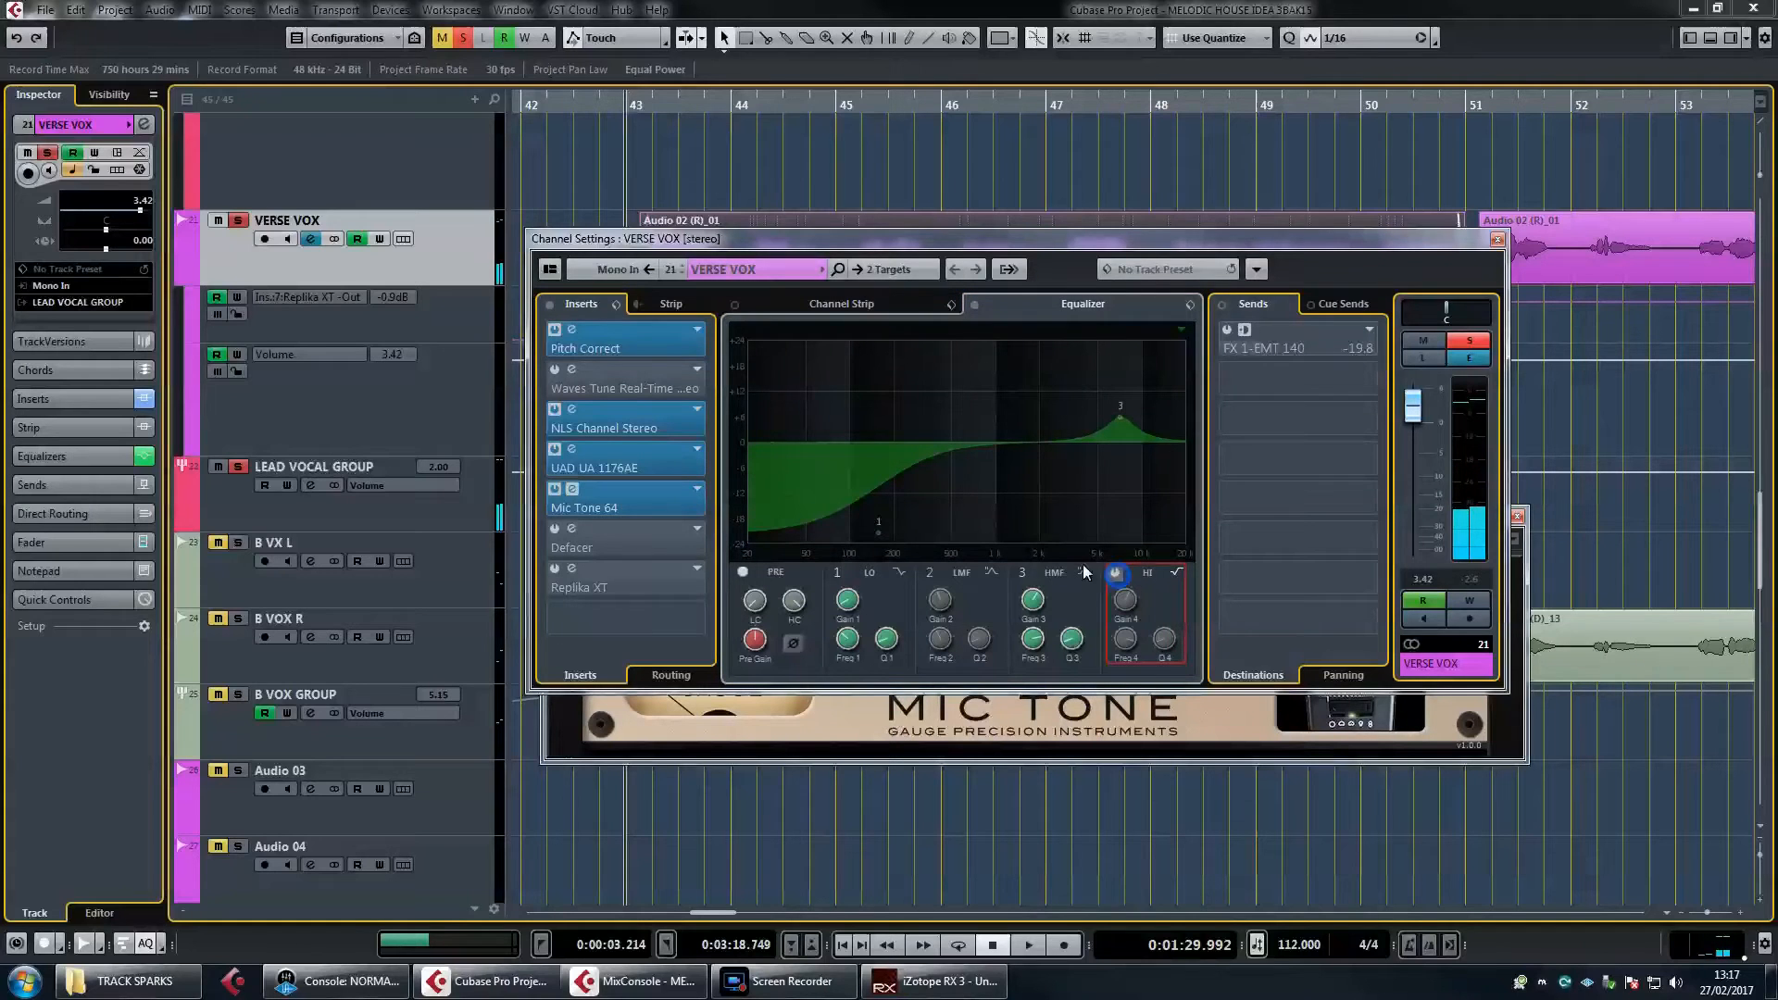
left_click(1021, 573)
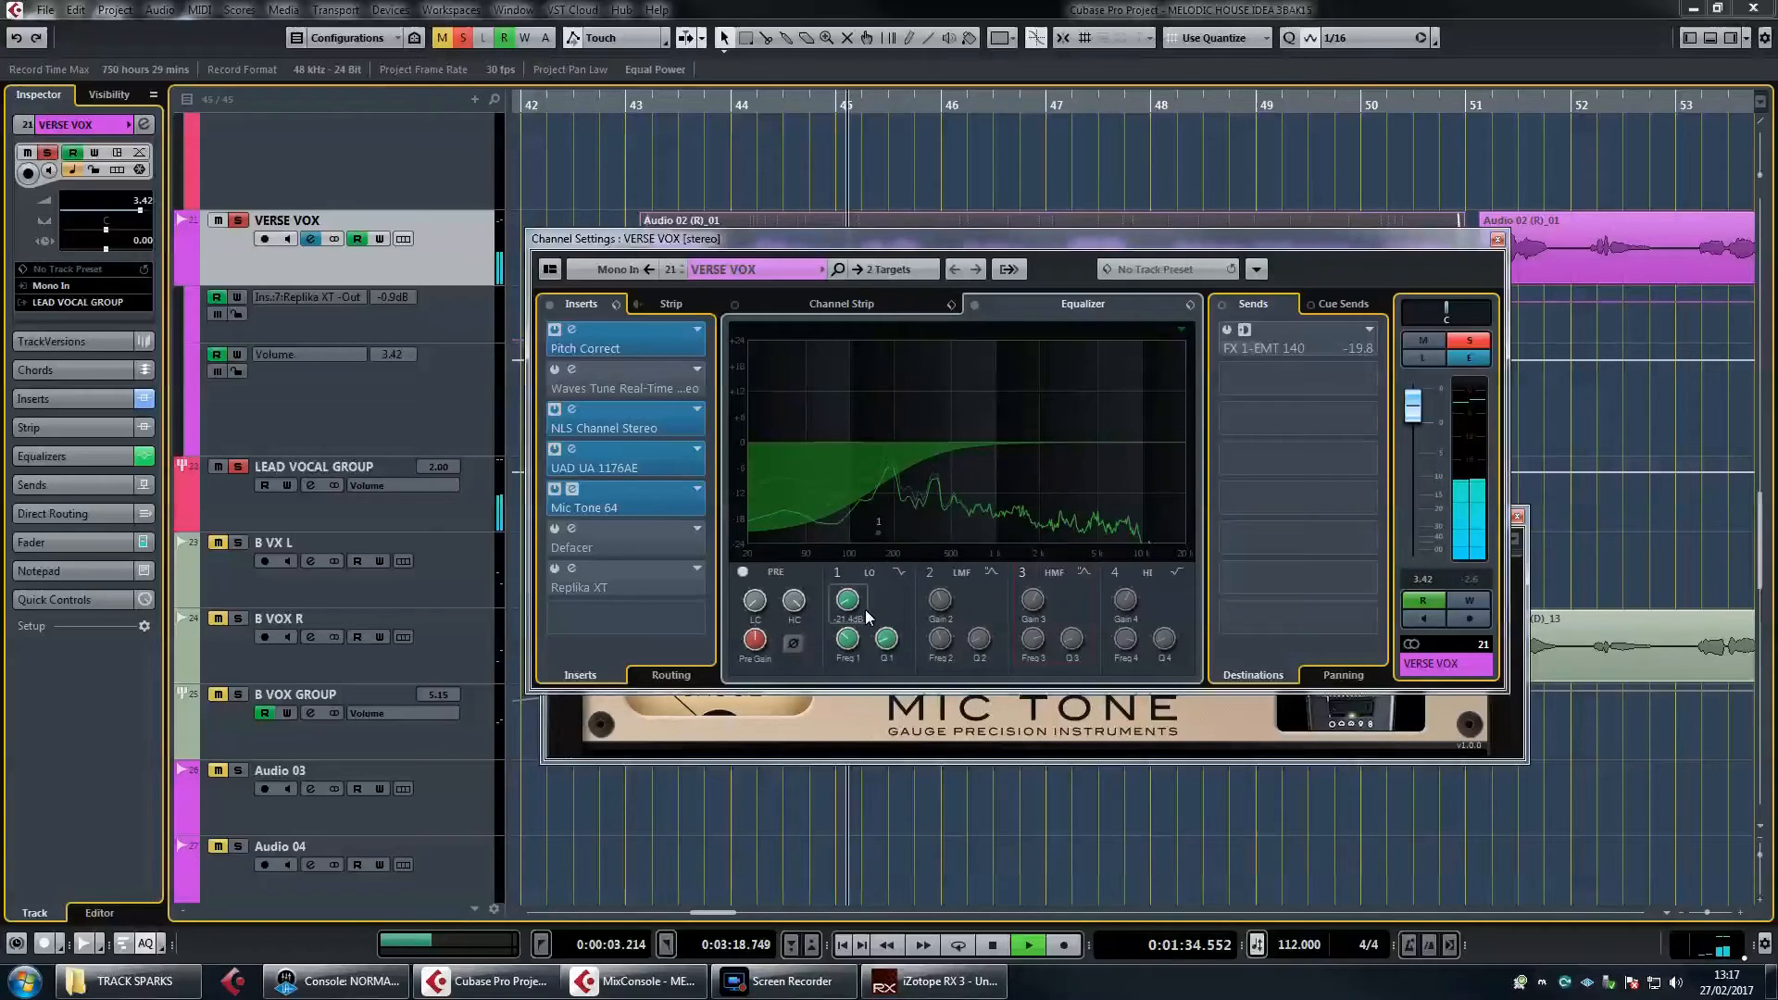
key("space")
Unsolo VERSE VOX and lower its fader to about -0.15 dB while playing it with the full mix
left_click(238, 224)
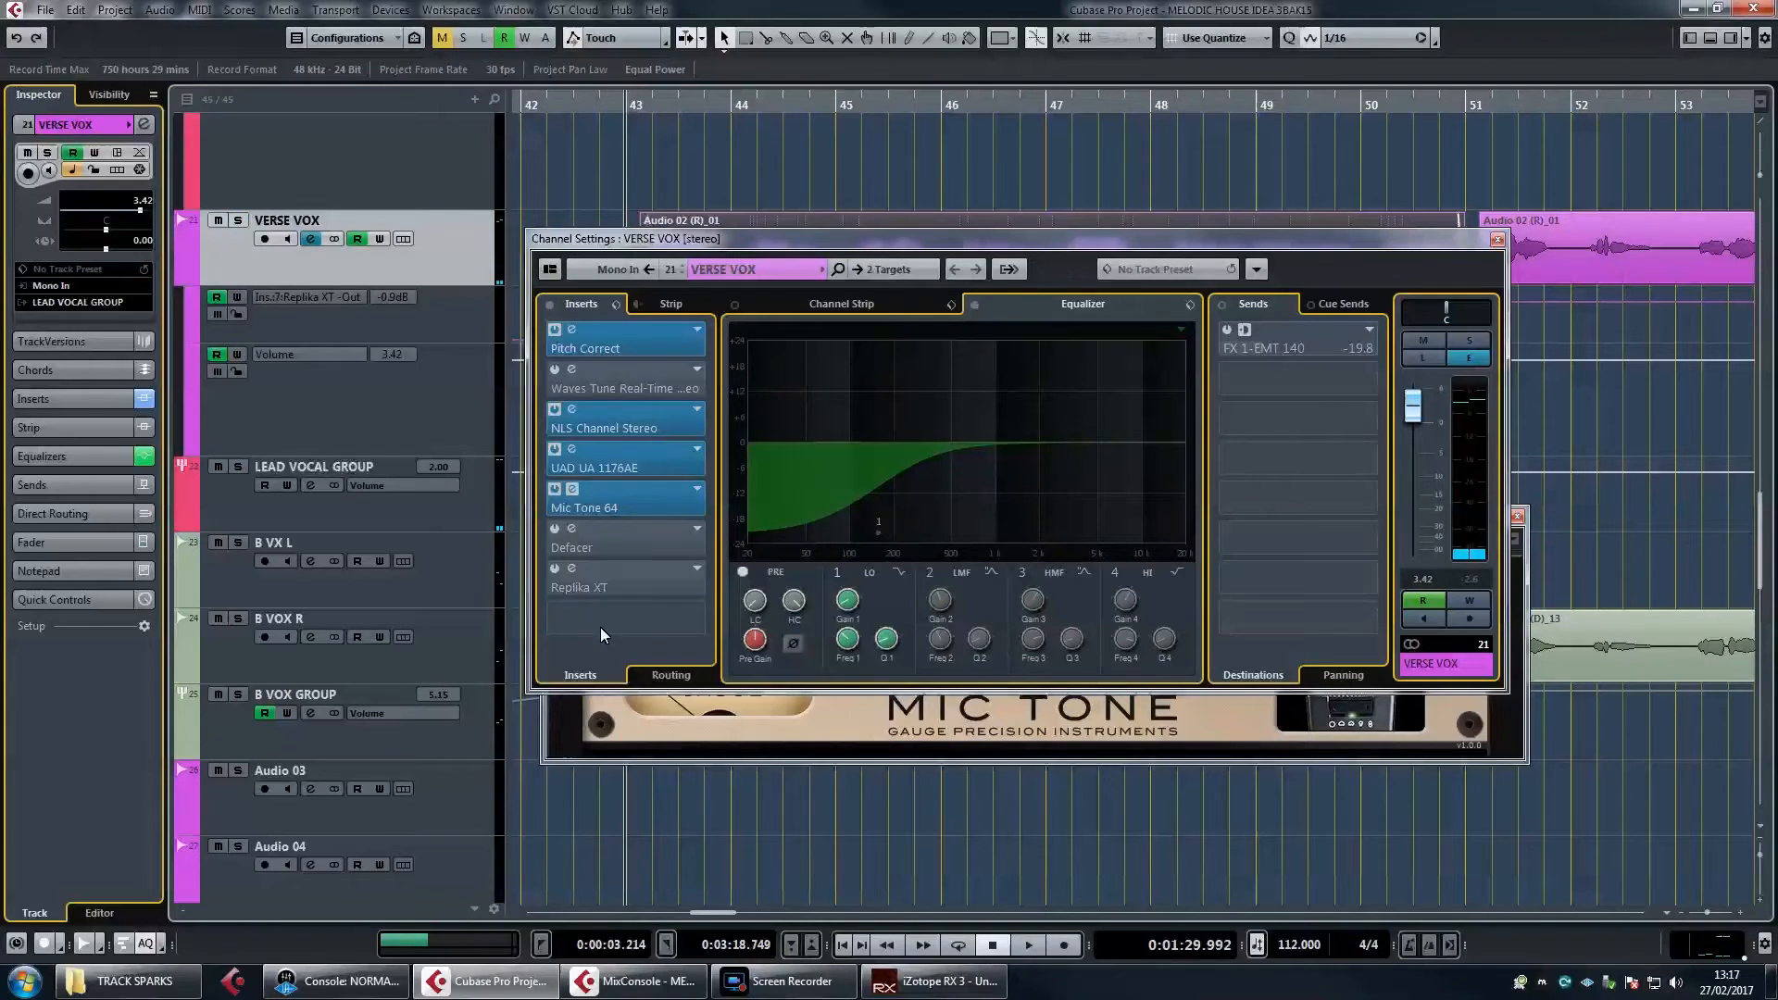
key("space")
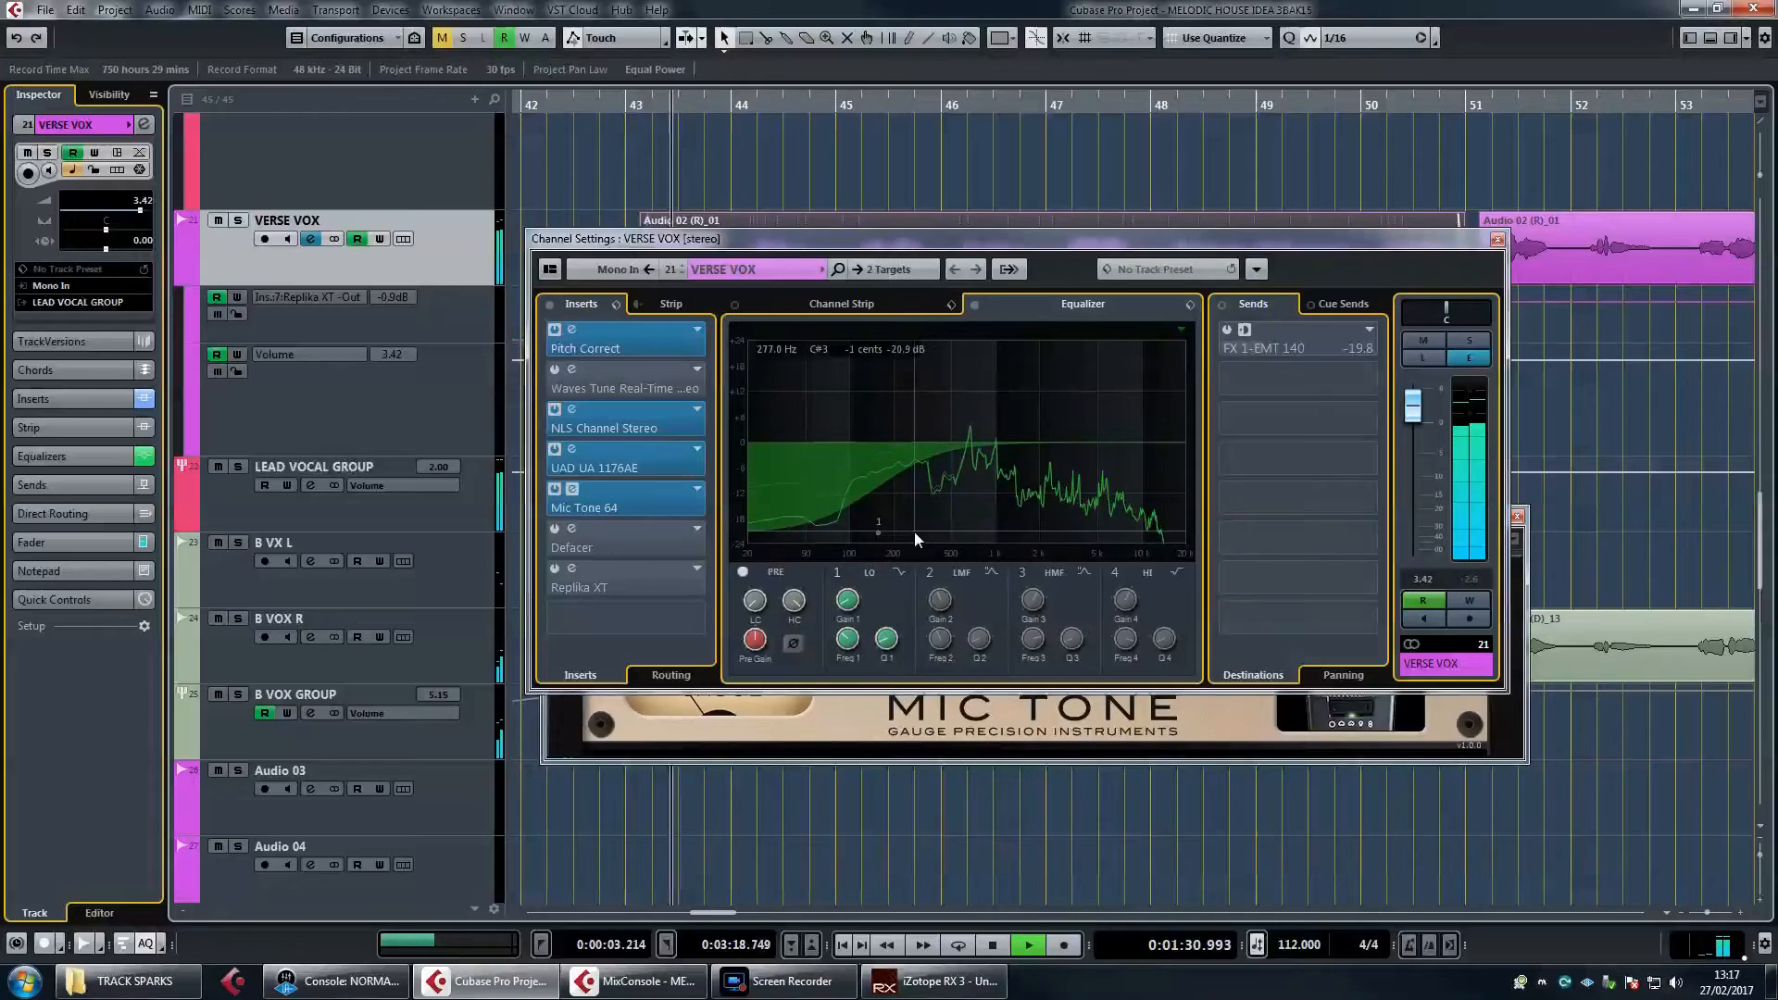
left_click_drag(1415, 414, 1416, 431)
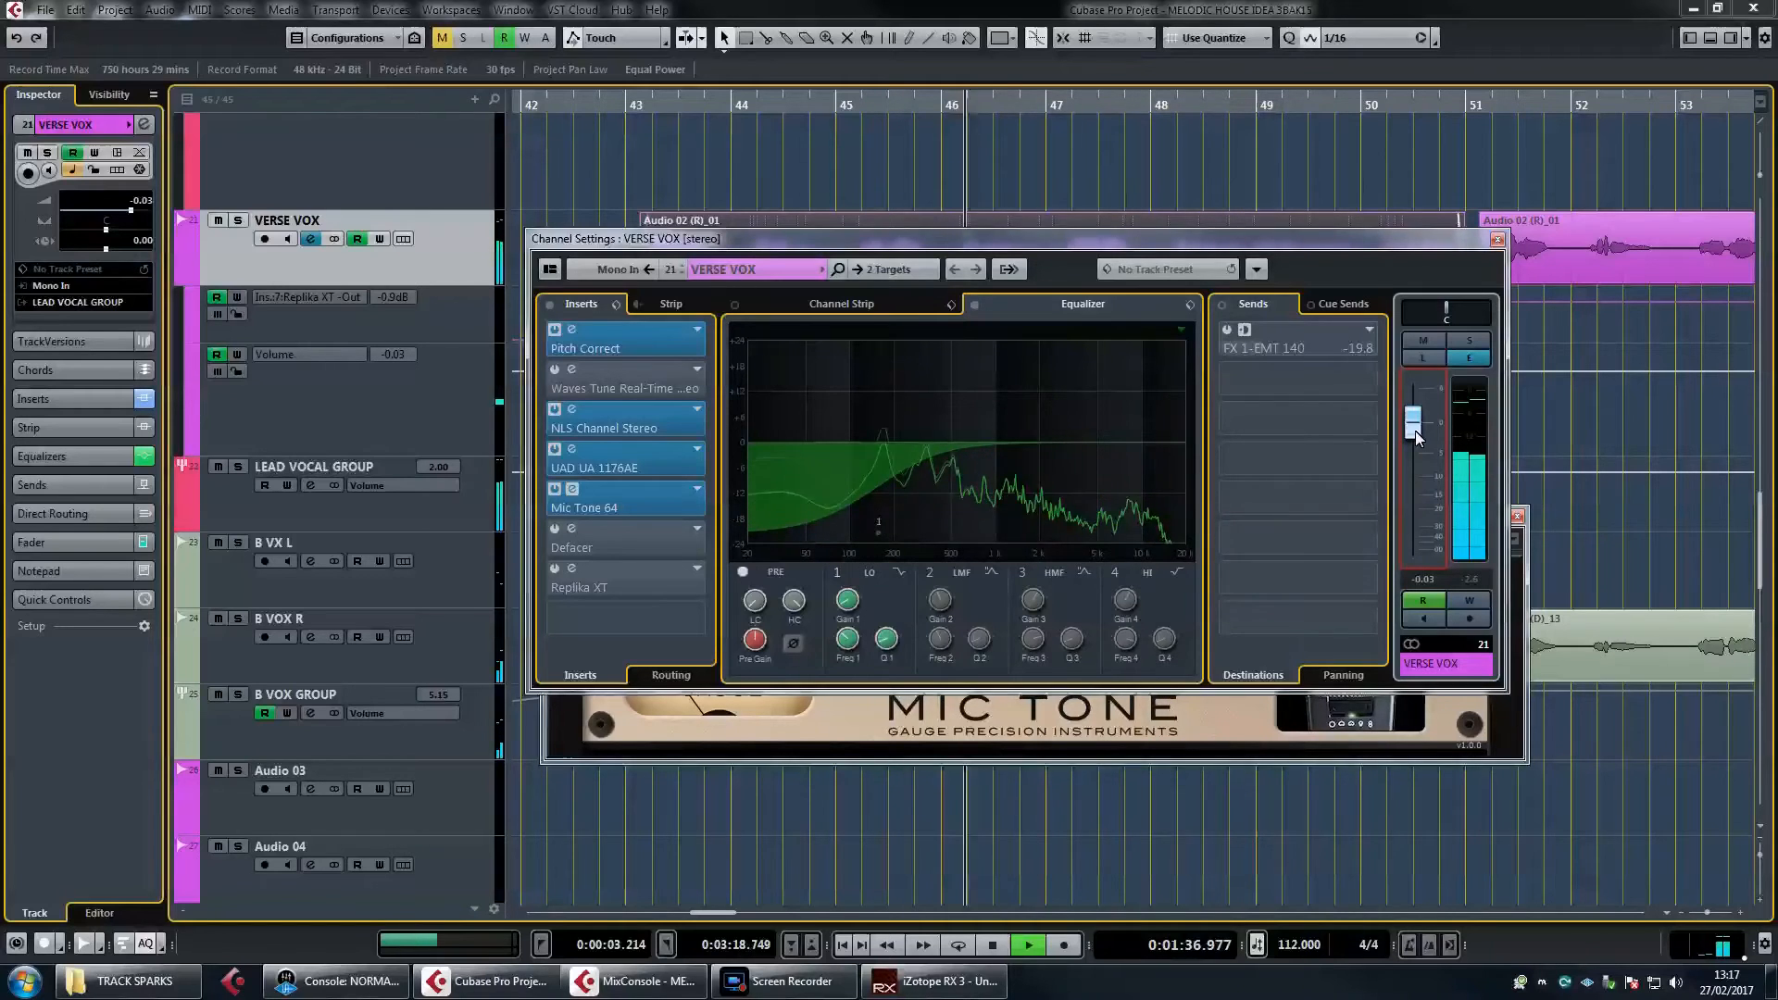
left_click_drag(1415, 431, 1415, 431)
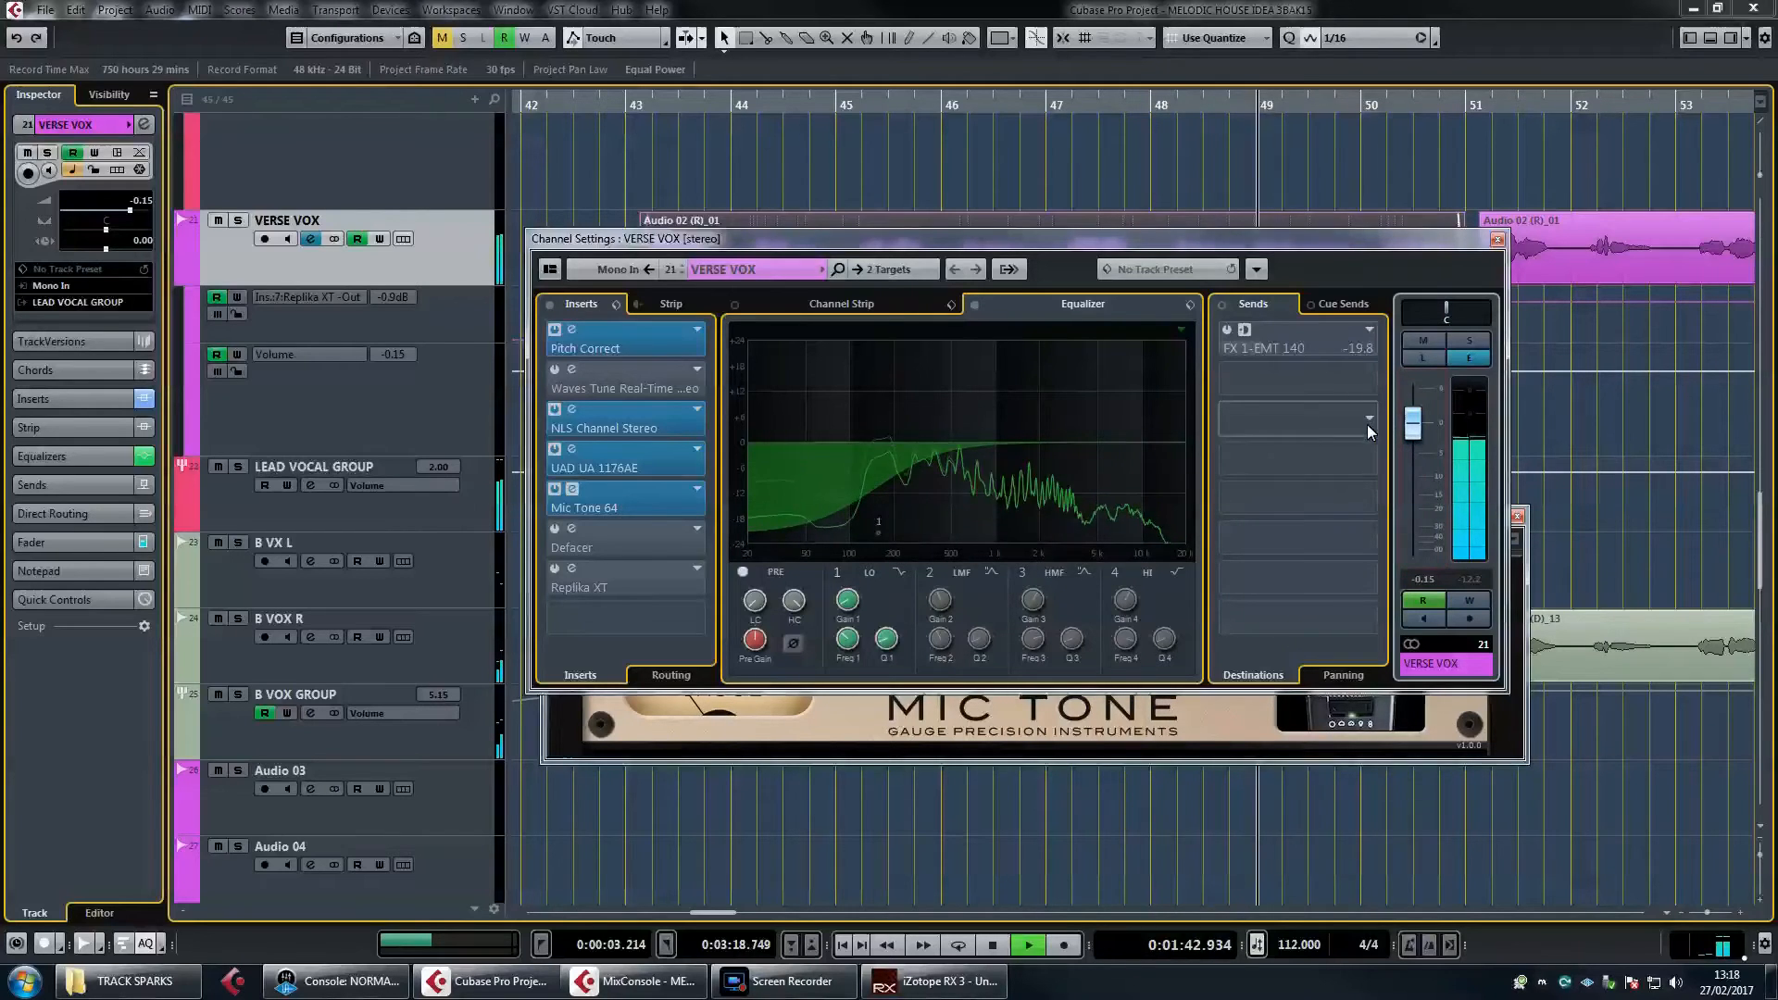
key("space")
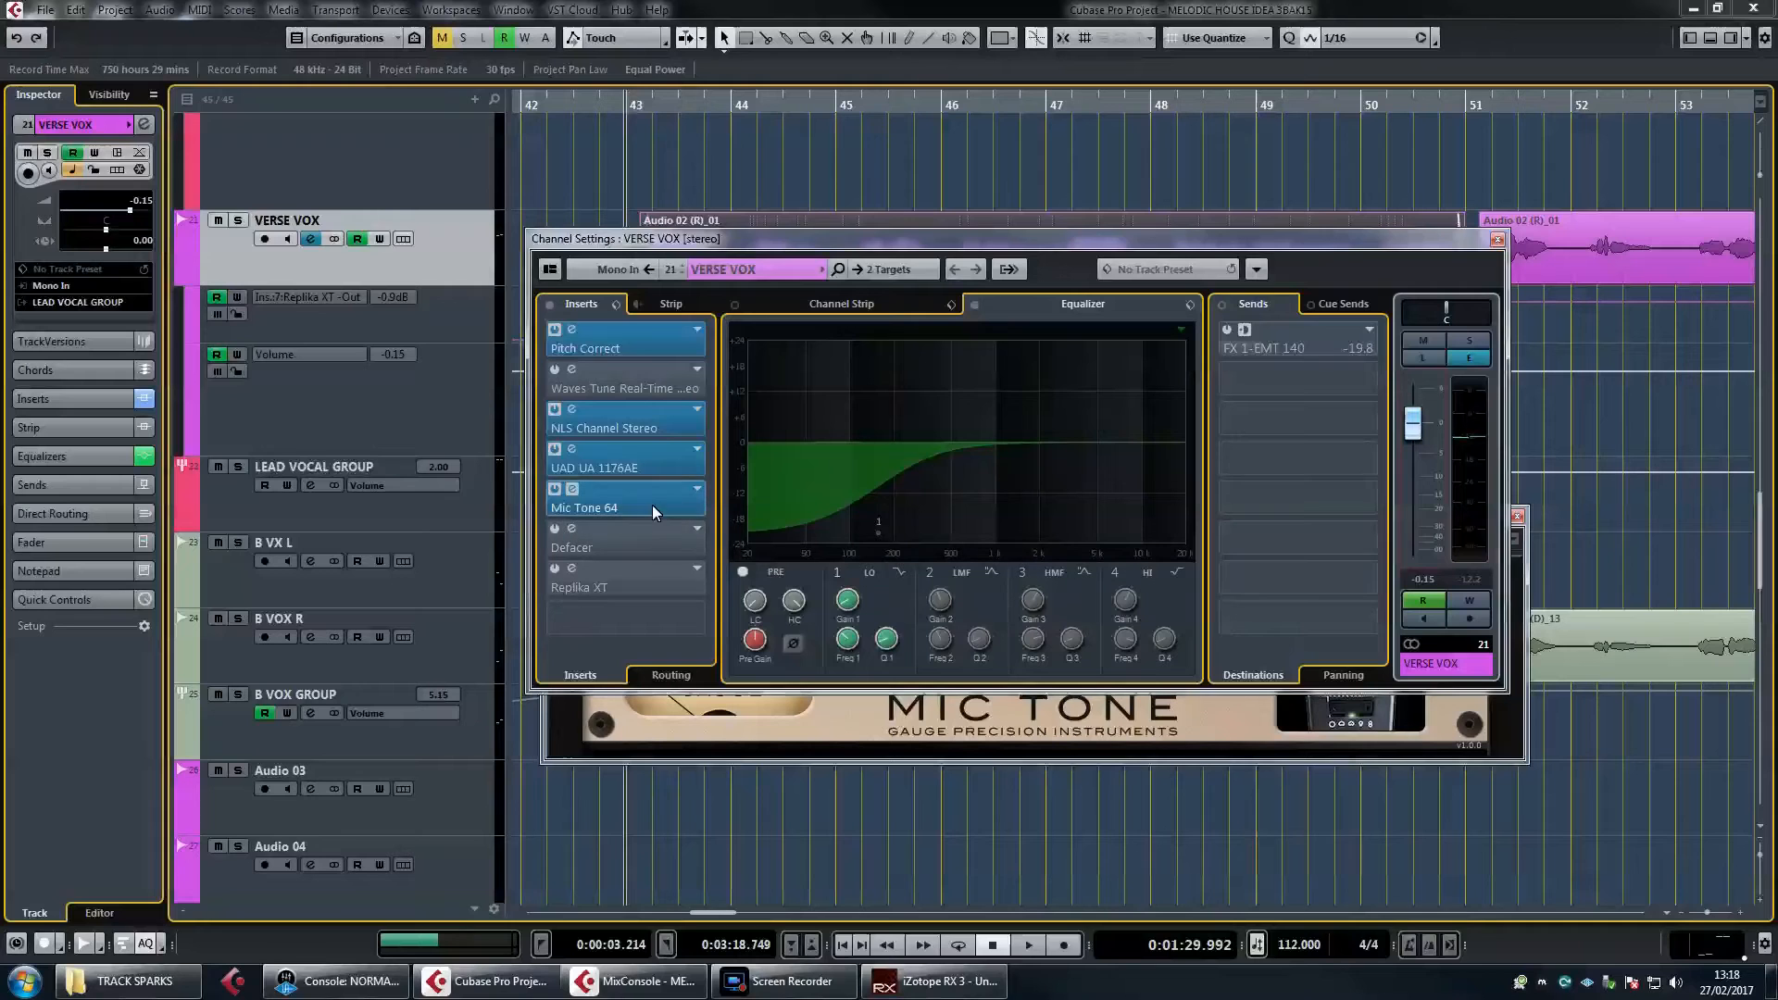
Open the Defacer editor, take the insert out of bypass, and audition it with VERSE VOX soloed
left_click_drag(626, 535, 620, 536)
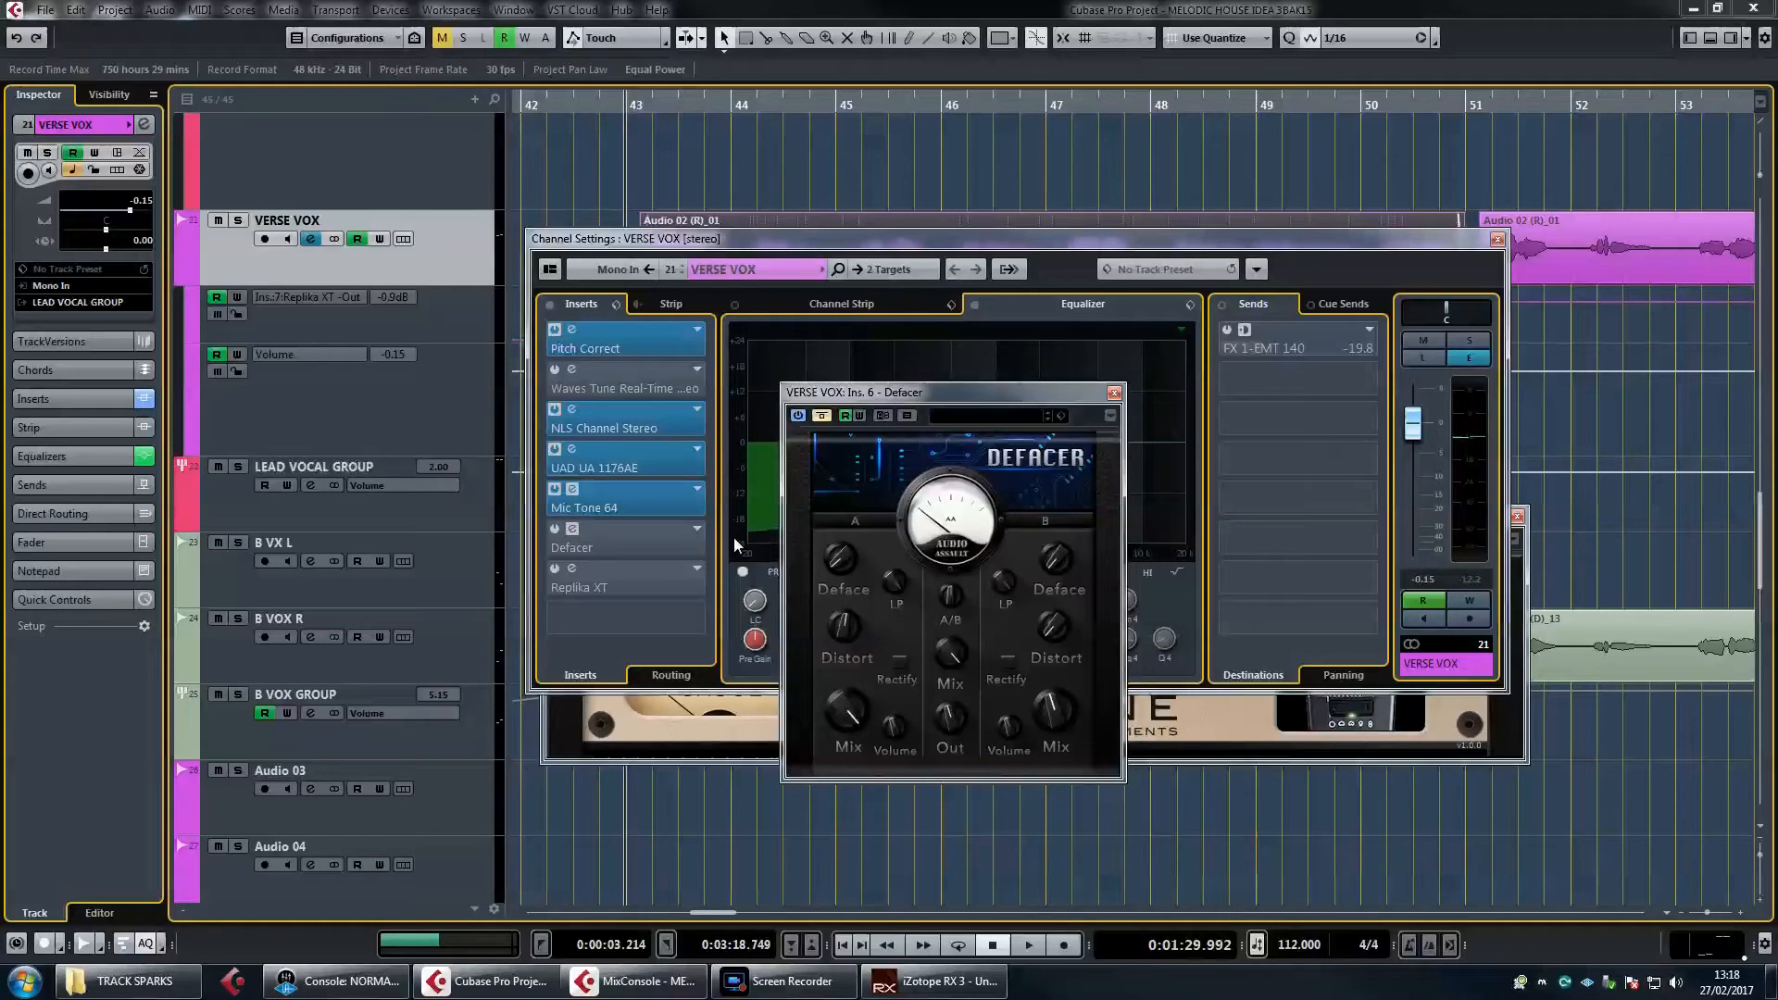
left_click(819, 418)
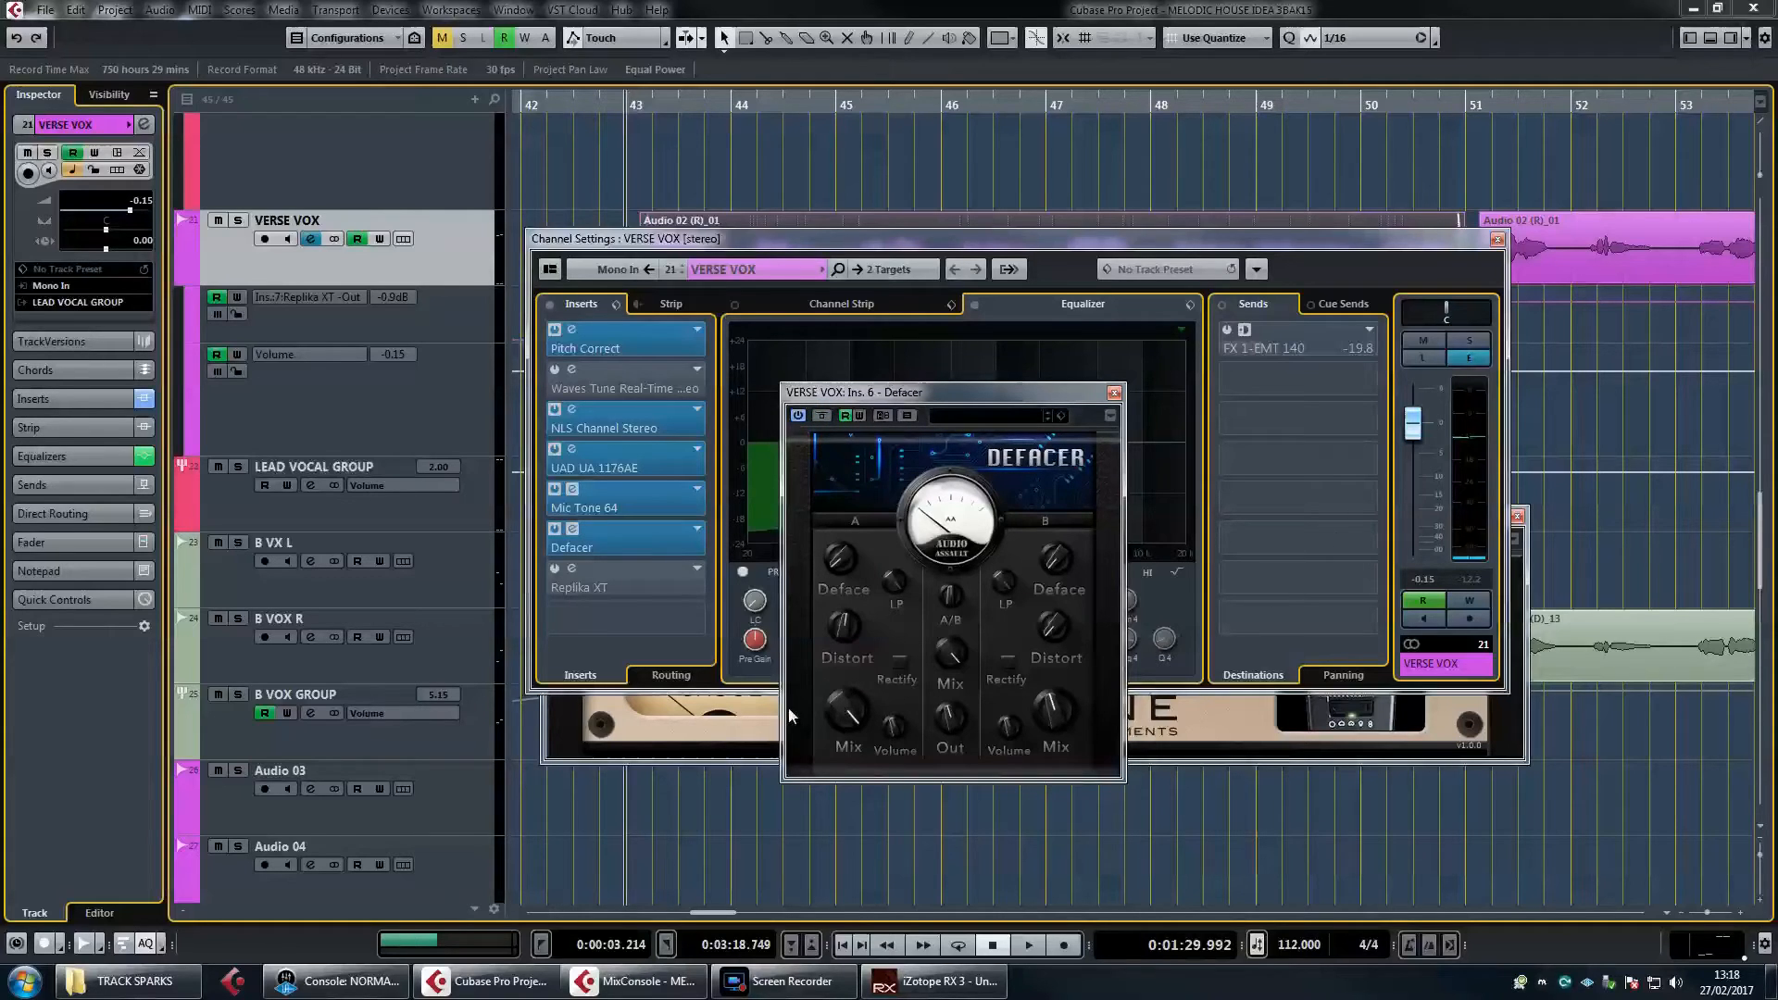
left_click(1482, 341)
key("space")
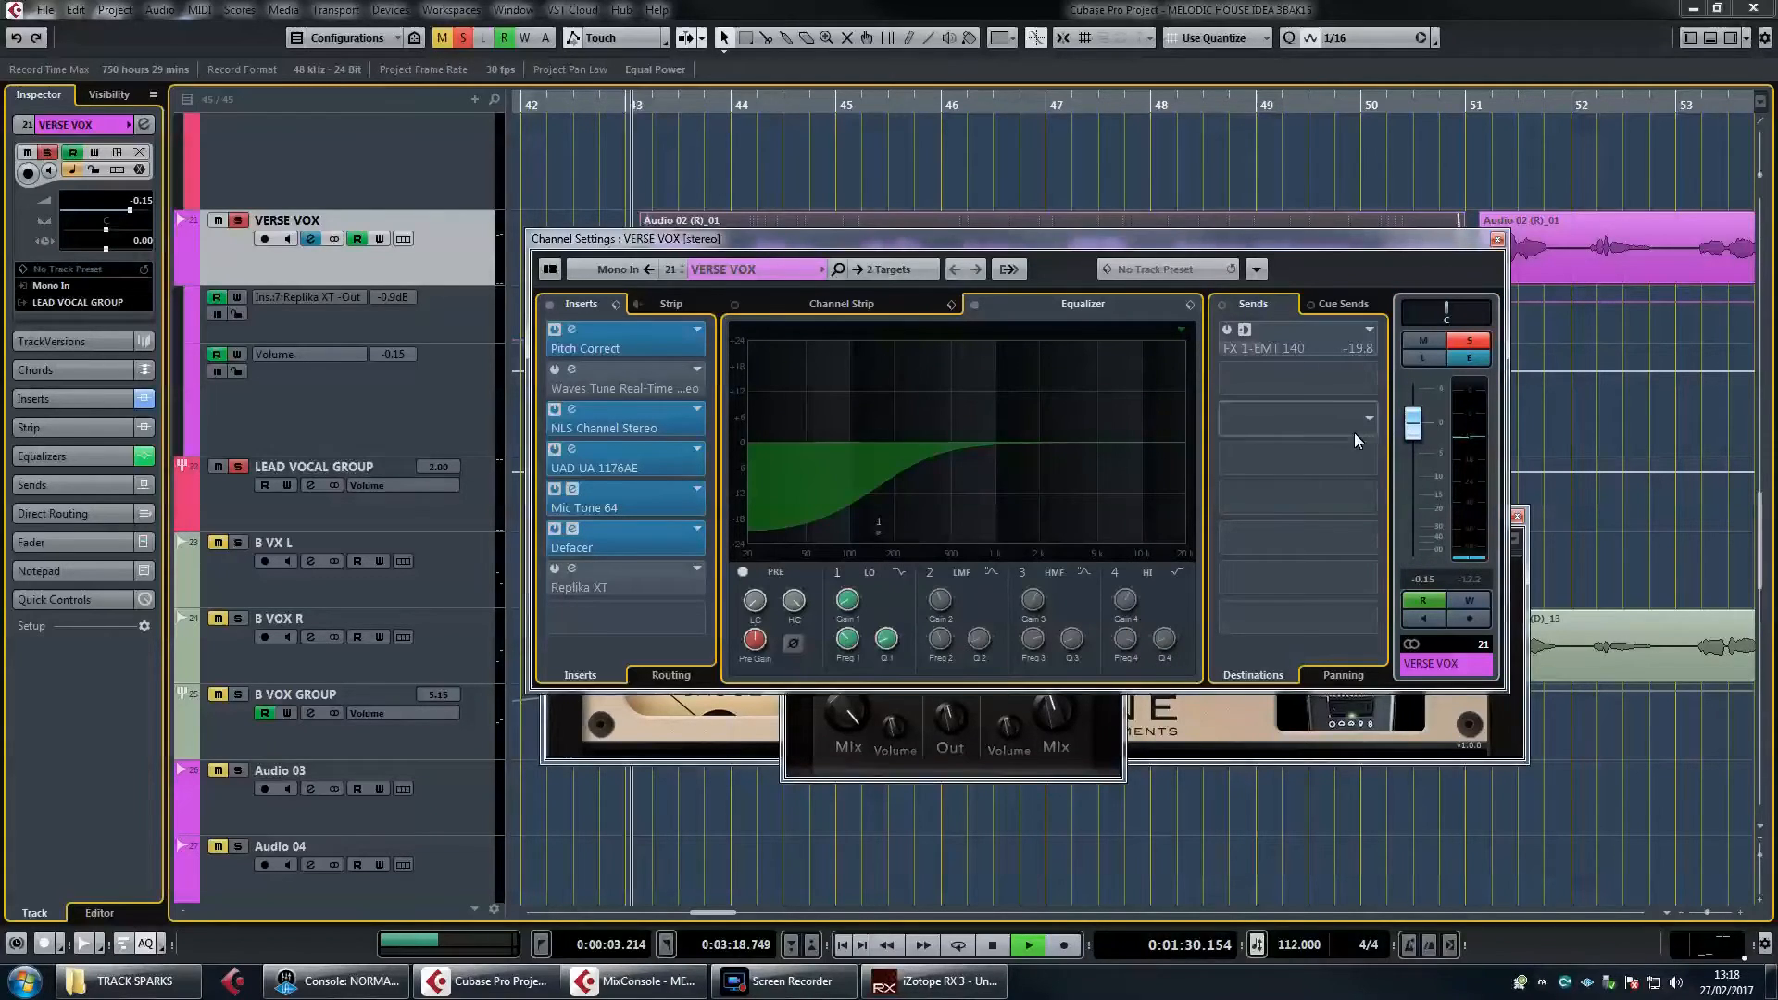
left_click(1019, 763)
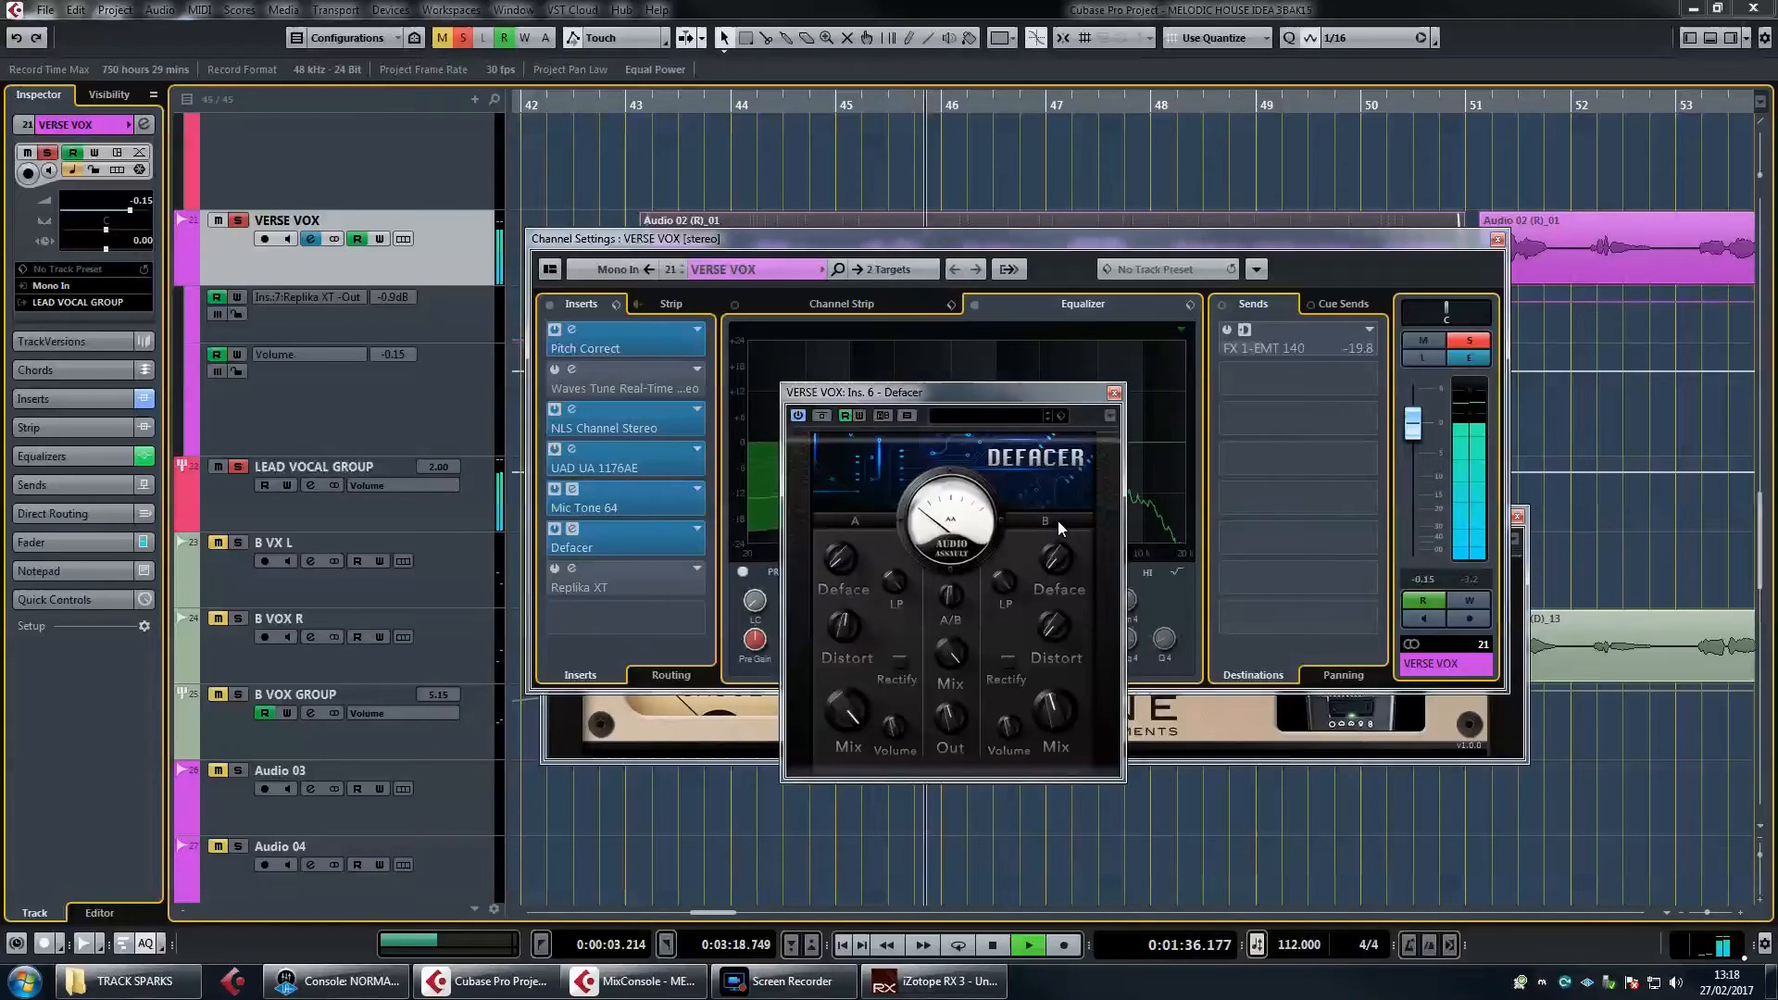
key("space")
Close the Defacer and Mic Tone 64 editors and lower the channel settings window to uncover the verse vocal clips
left_click(1114, 393)
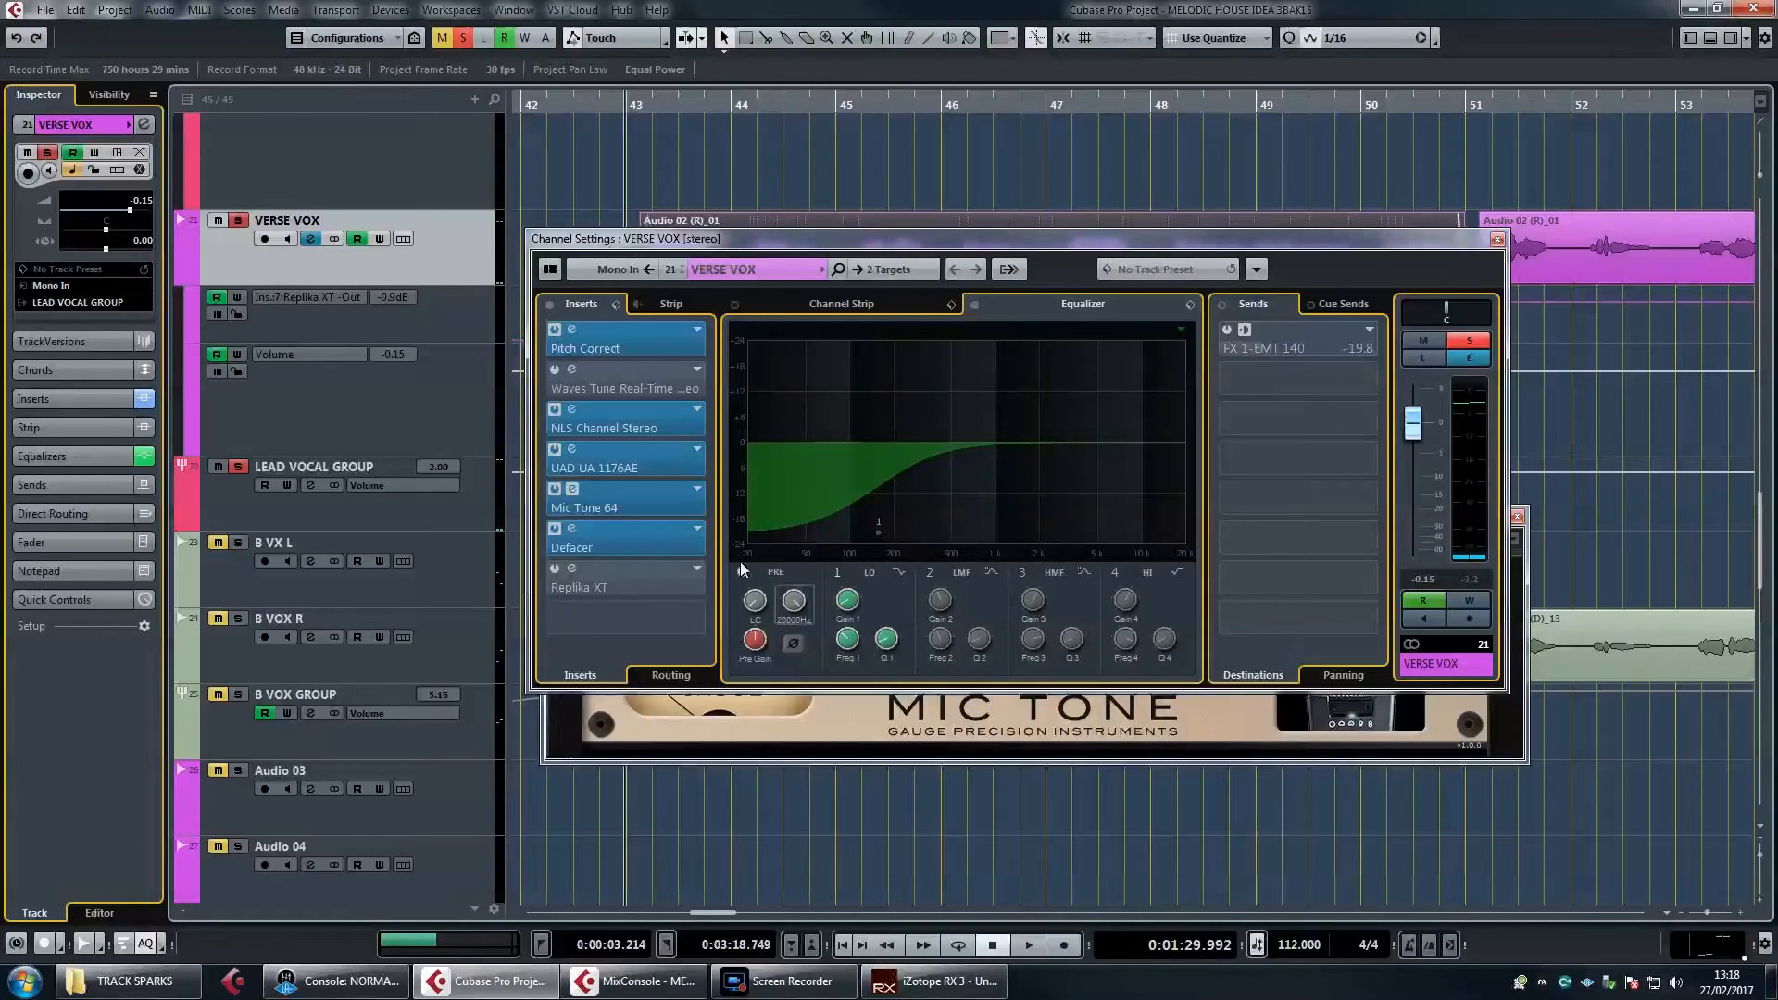
mouse_move(876, 531)
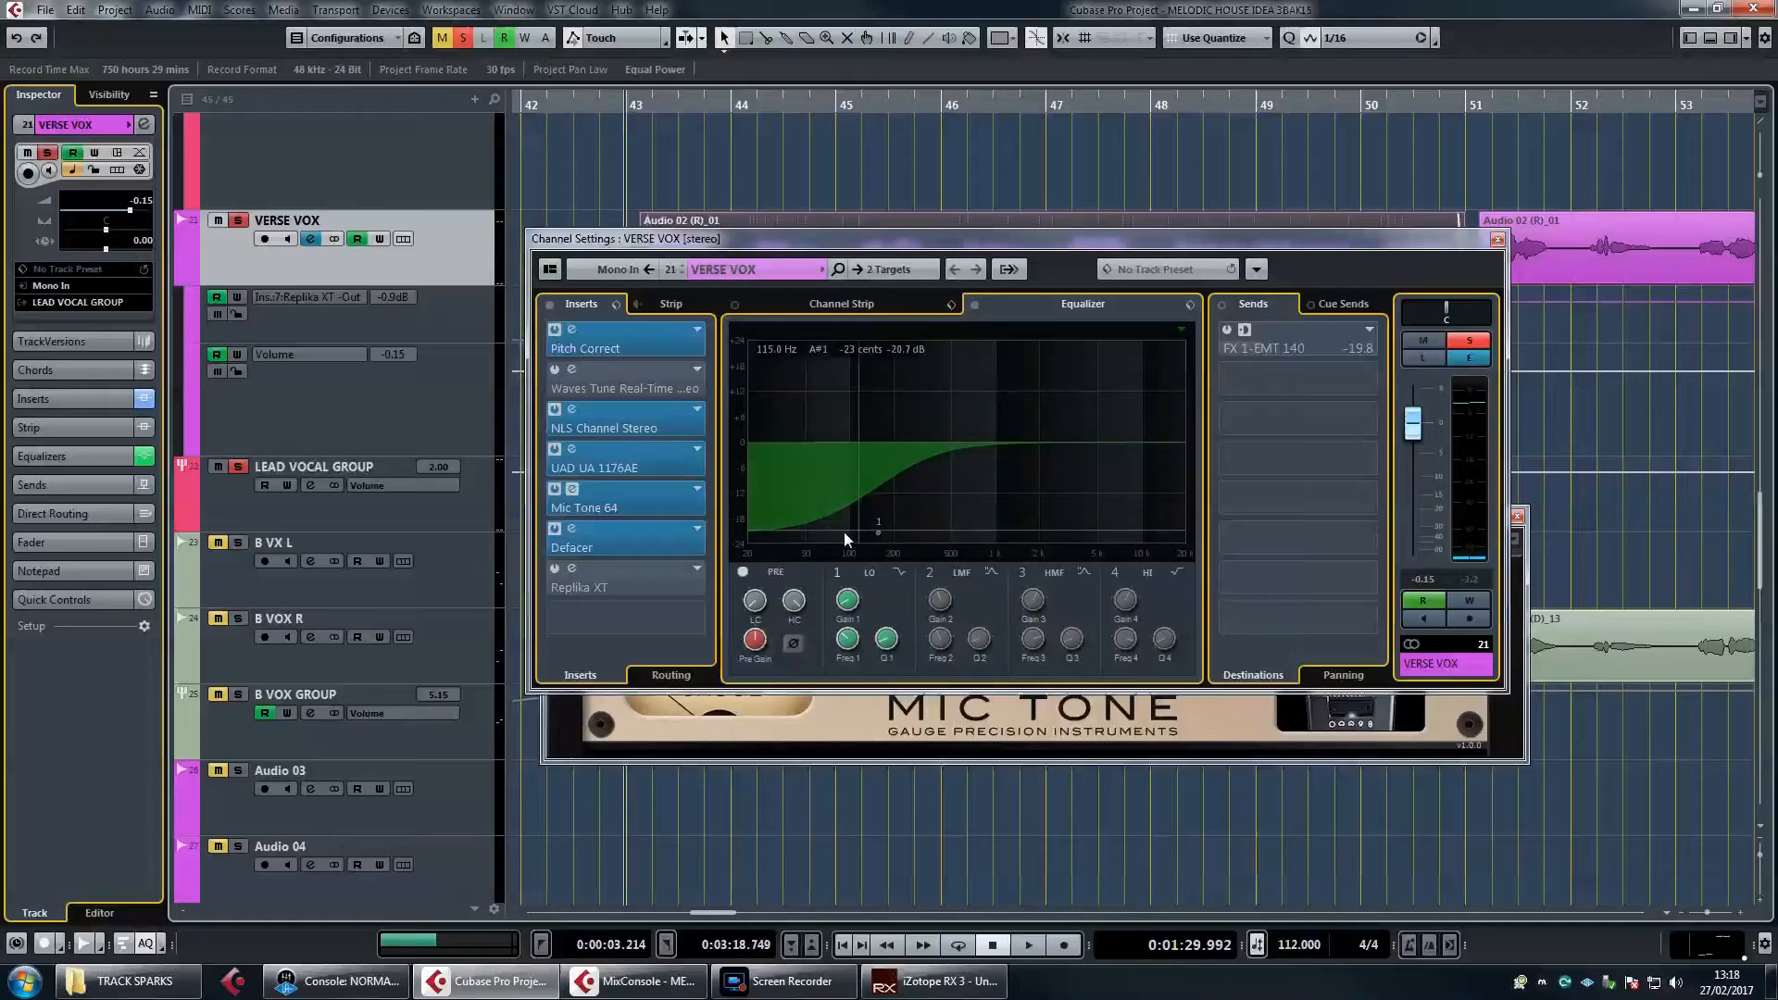
left_click(927, 718)
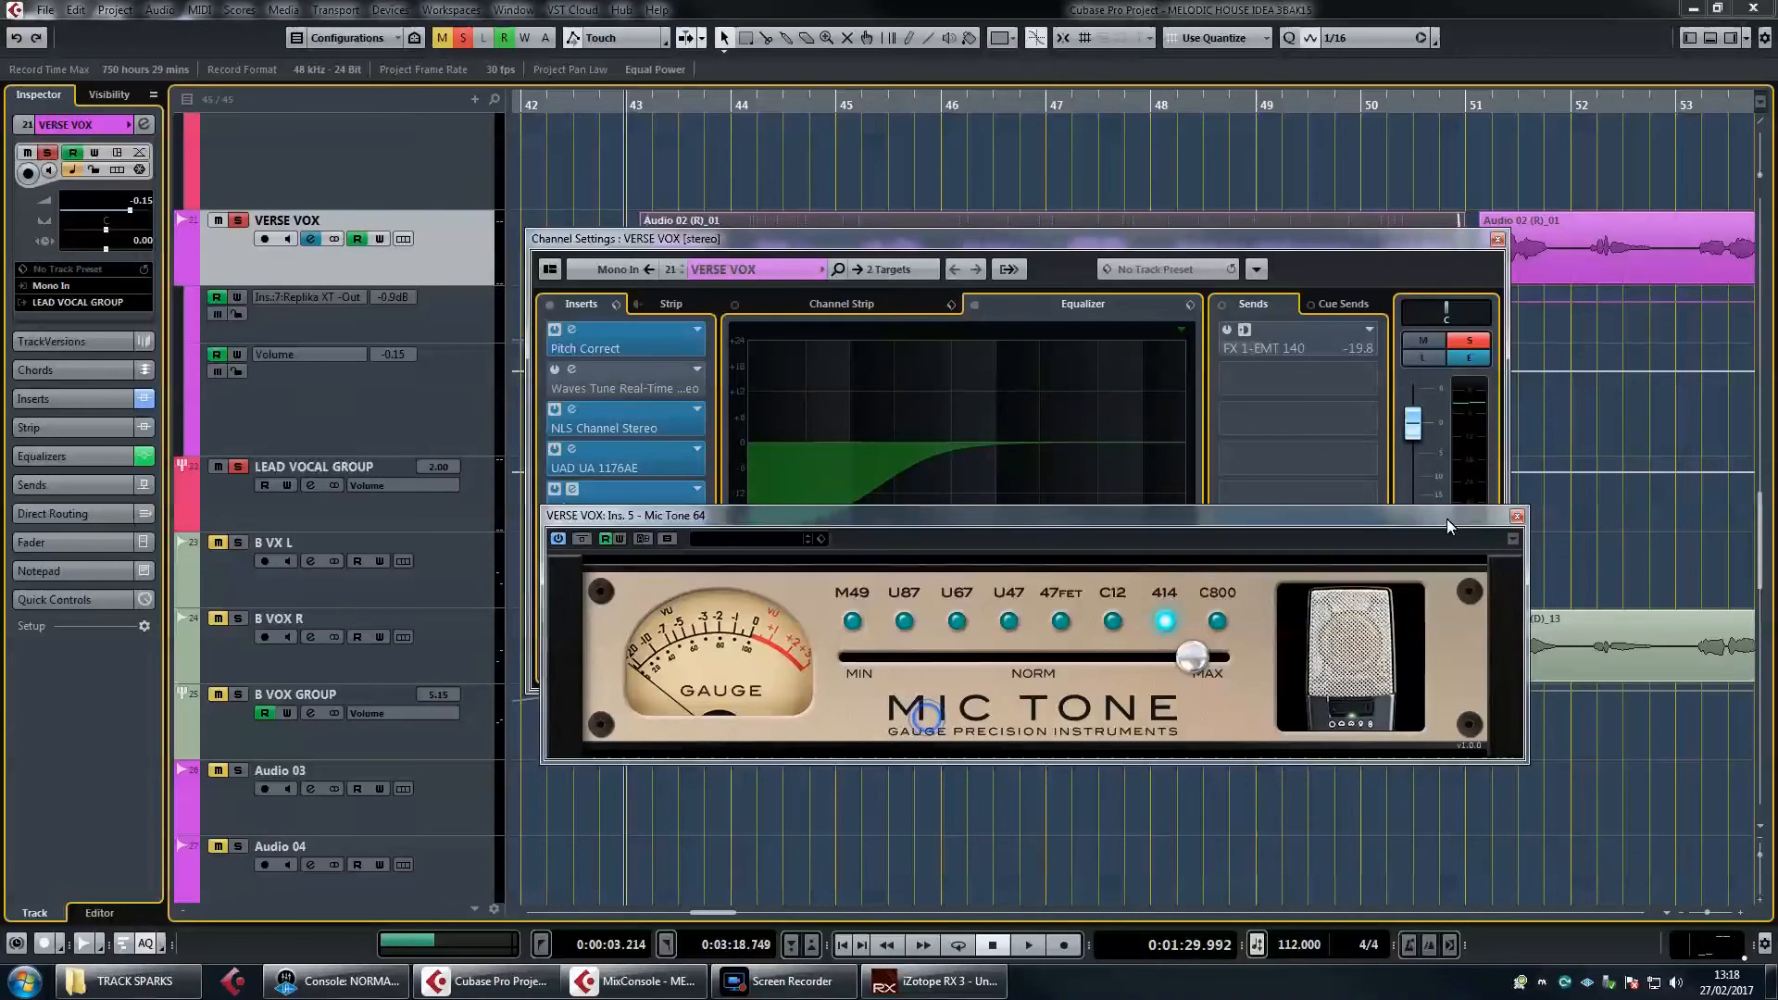
left_click(1517, 516)
left_click_drag(1082, 237, 1087, 265)
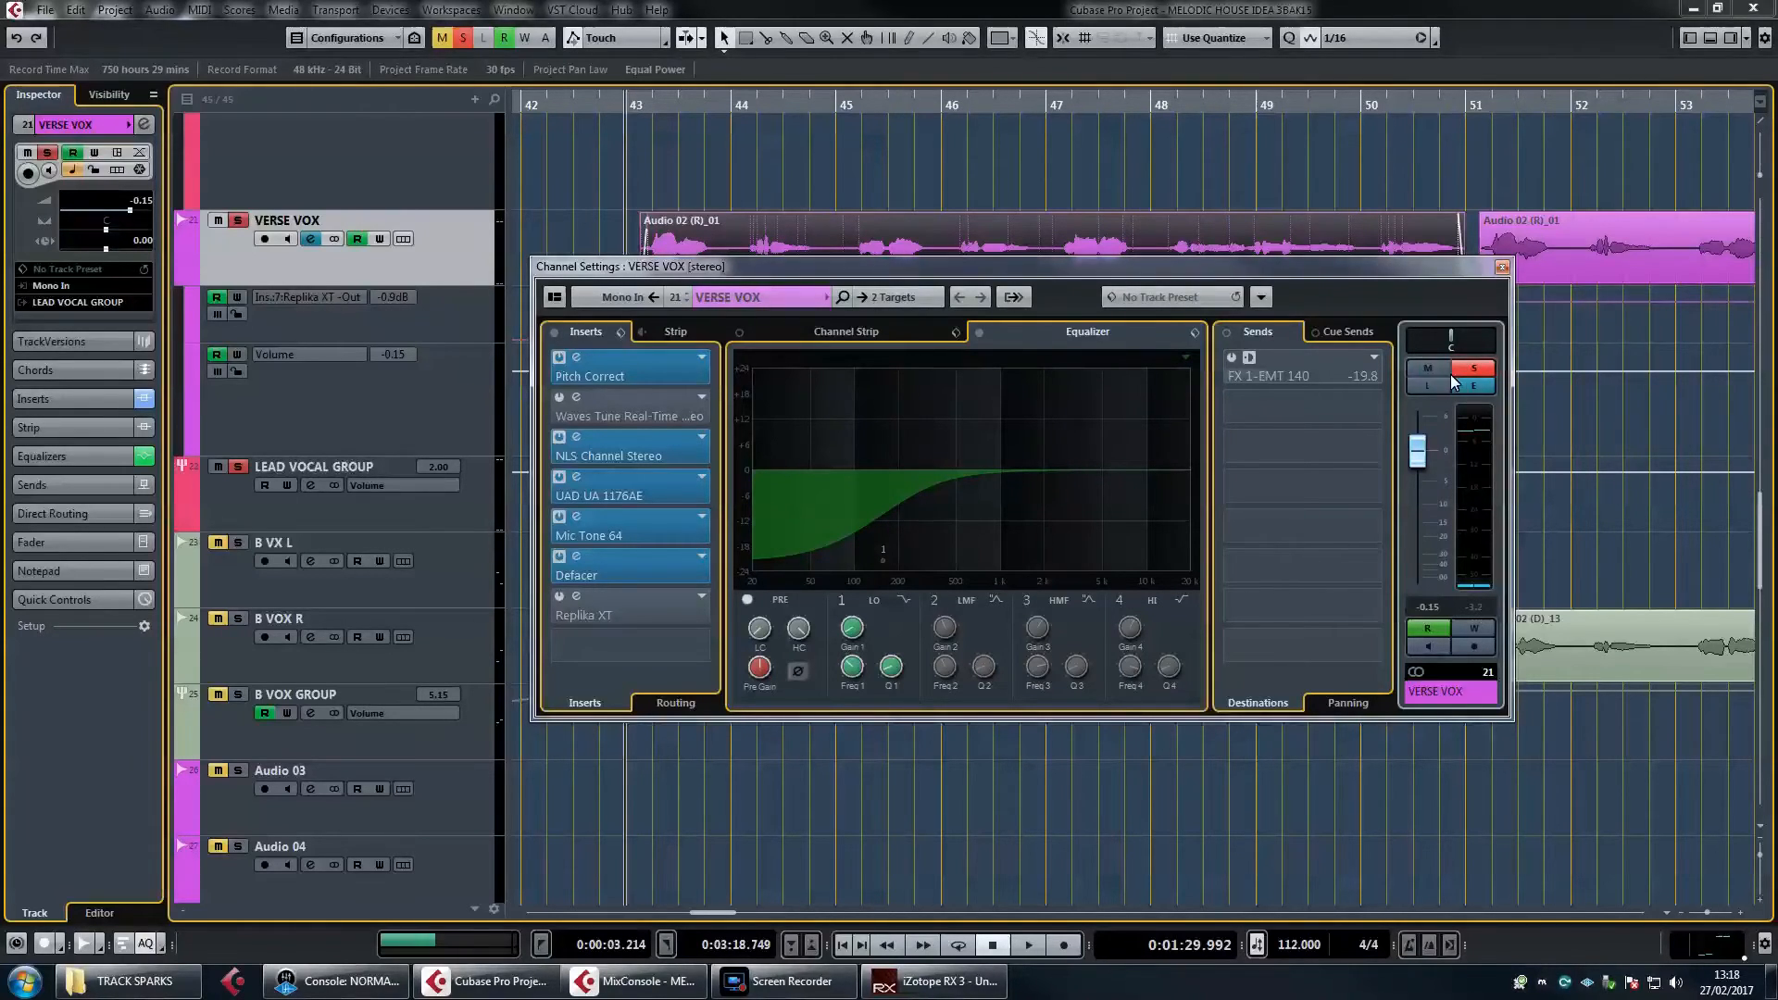
Unsolo VERSE VOX and lower its fader to about -10.9 dB while playing it with the full mix
left_click(1475, 369)
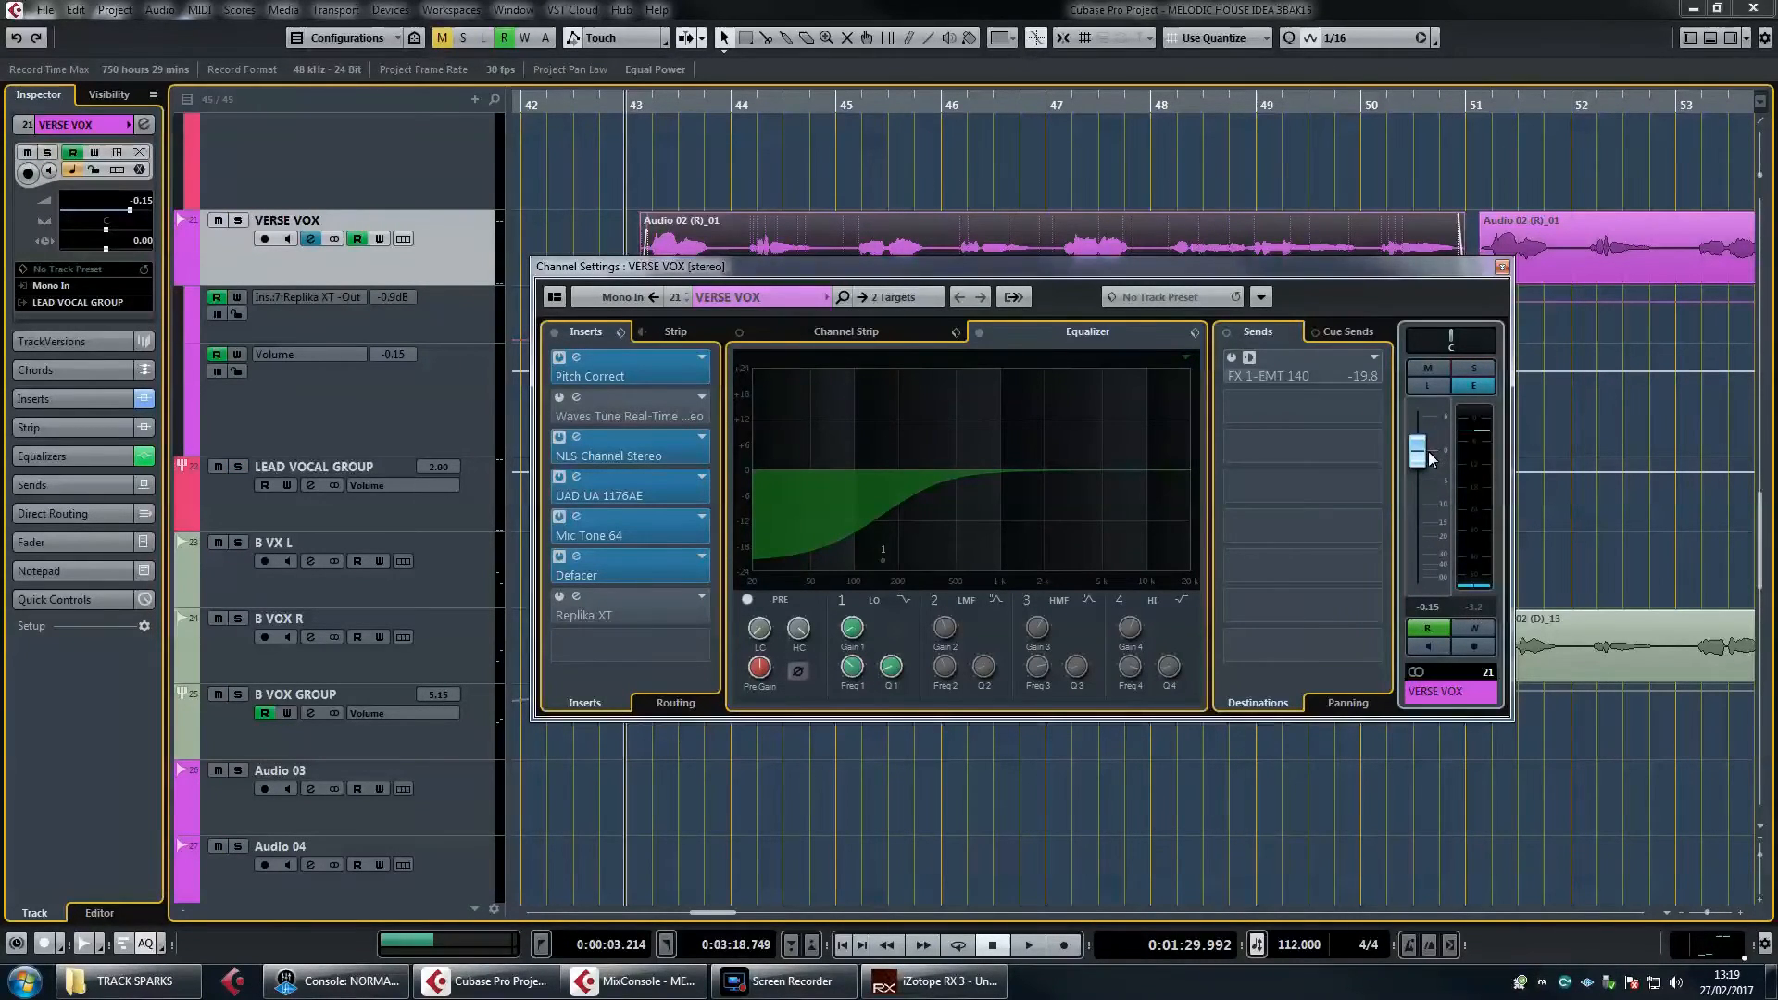
key("space")
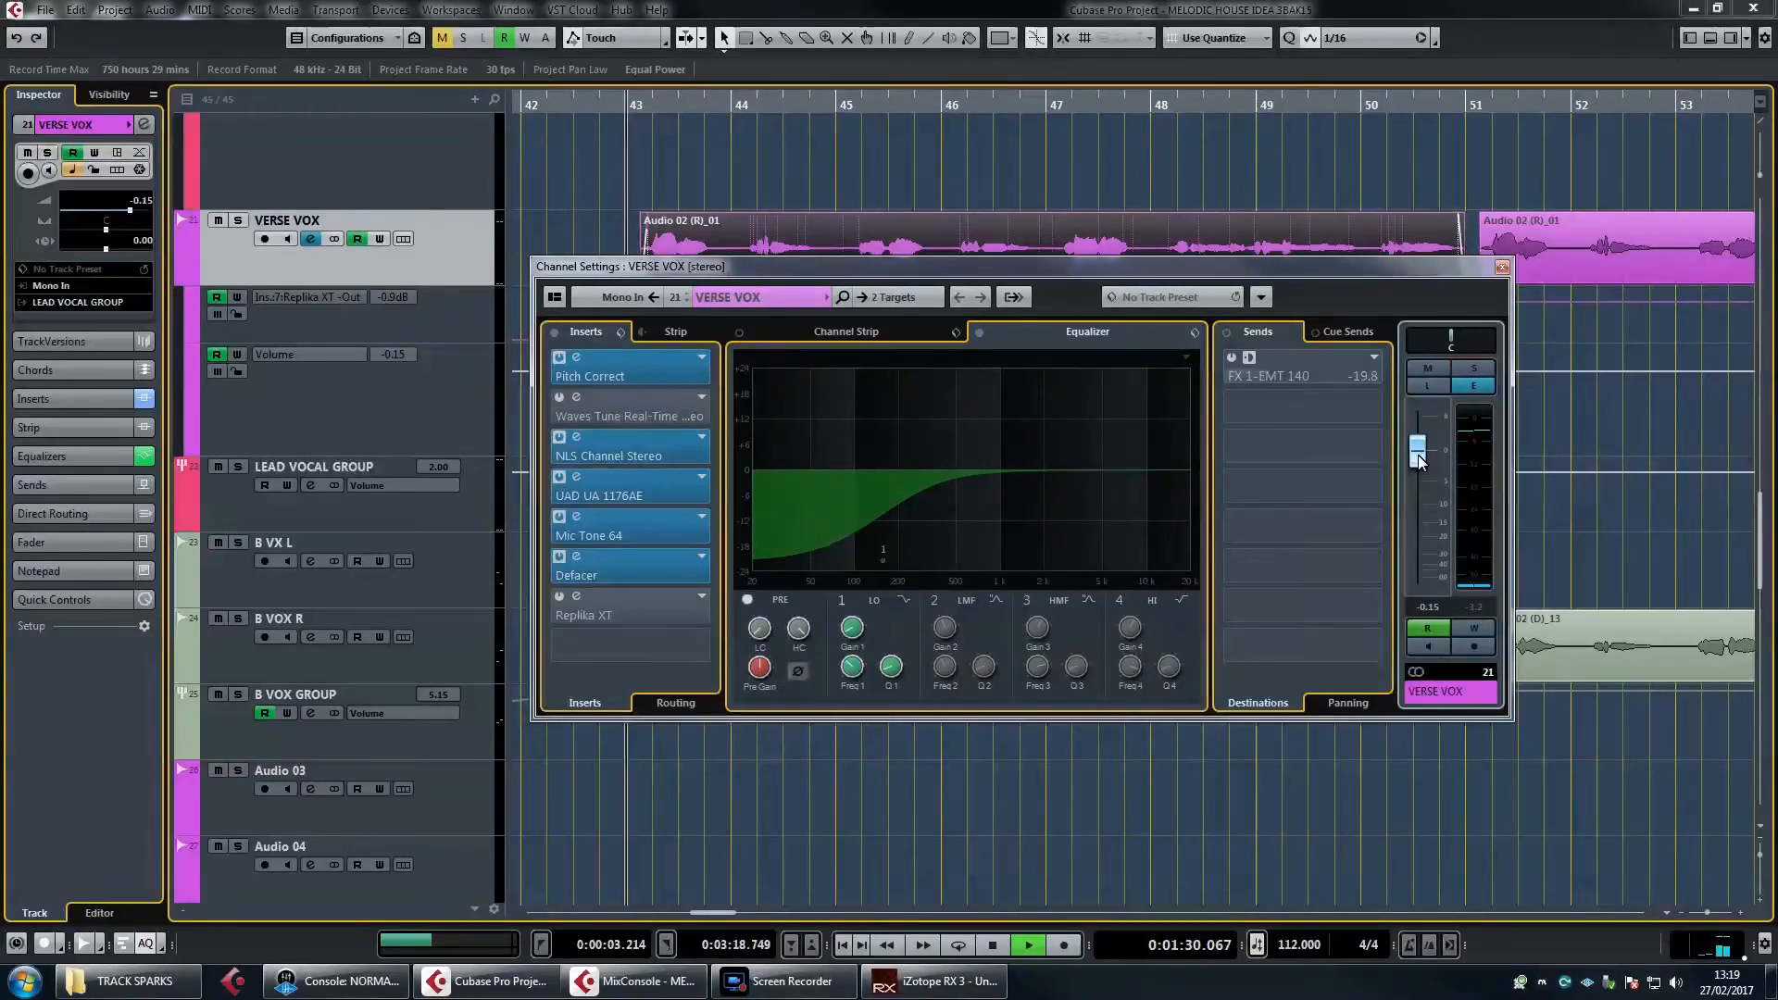
left_click_drag(1414, 463, 1419, 506)
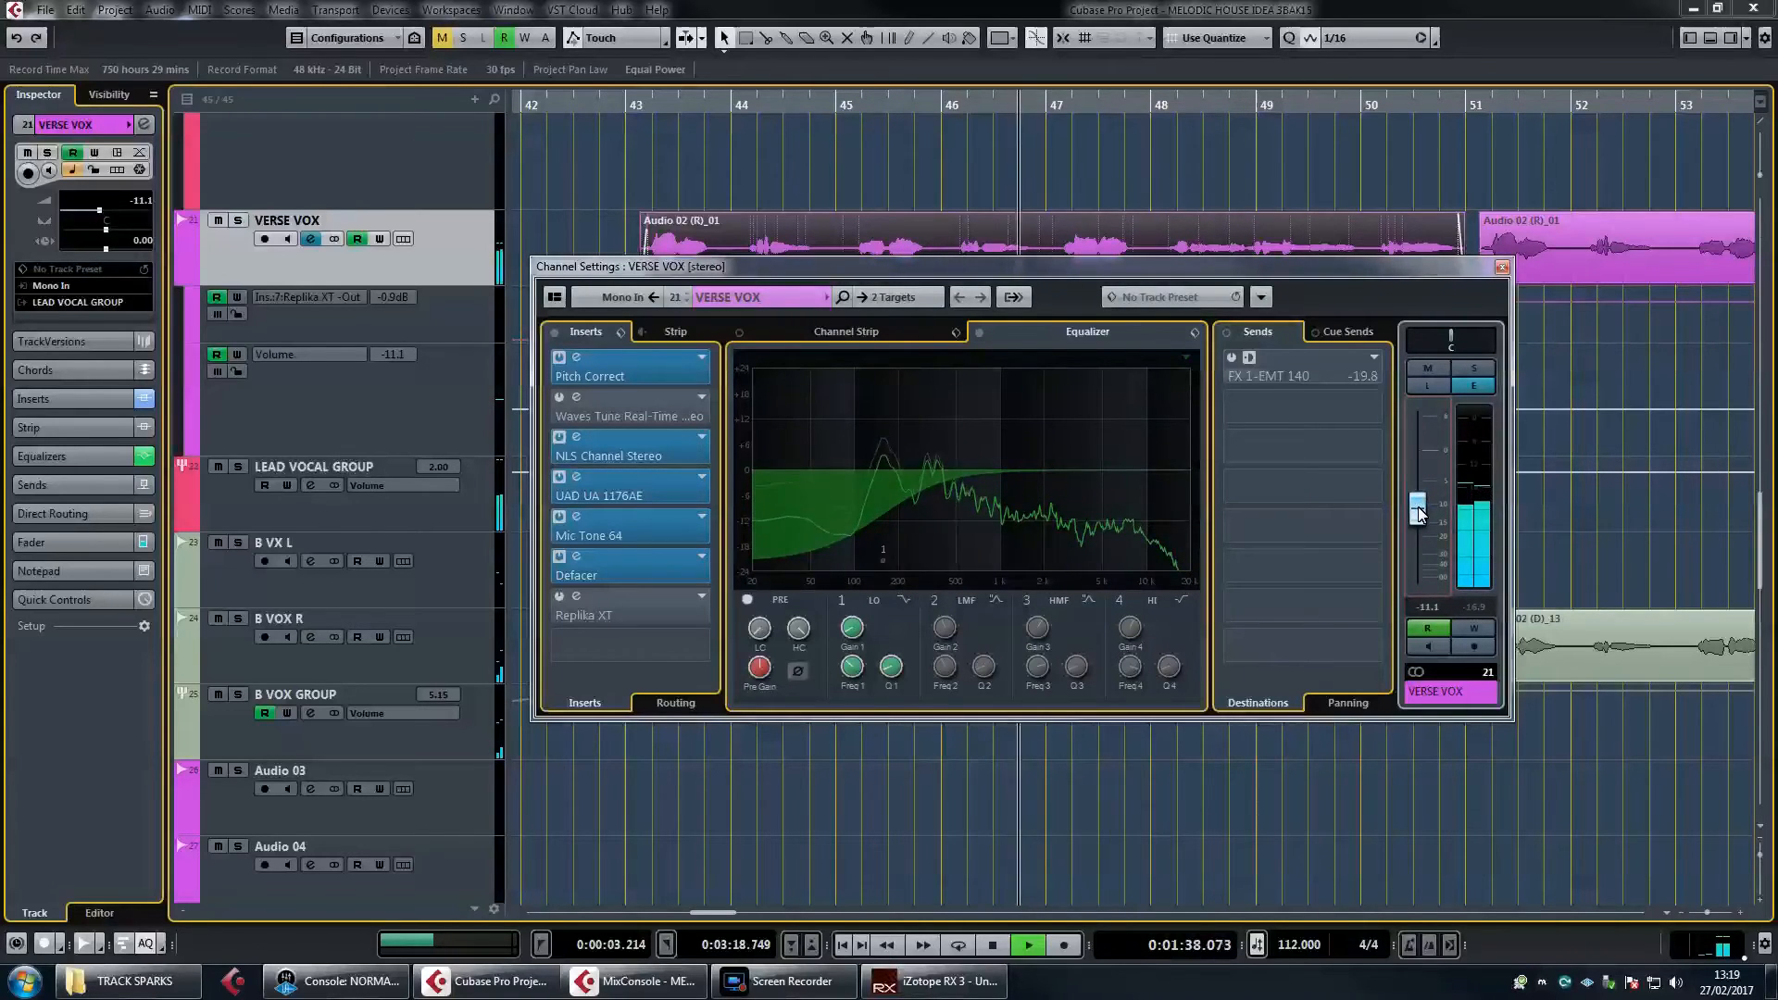
mouse_move(884, 561)
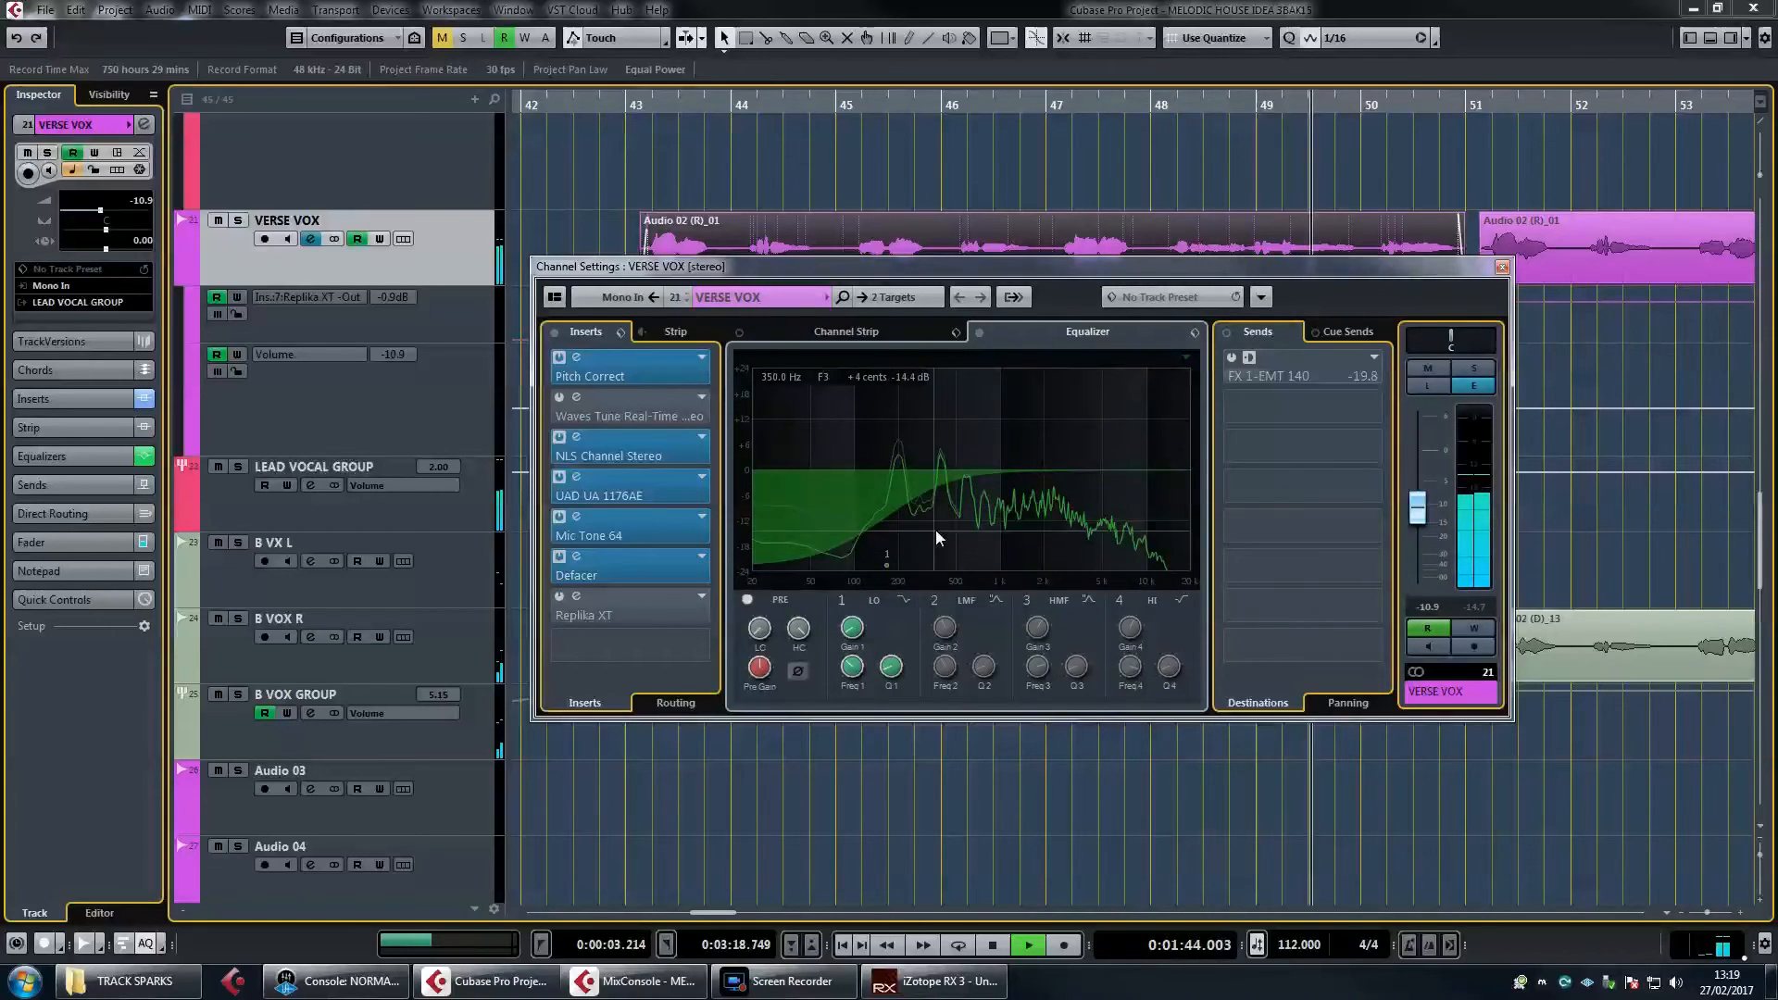
key("space")
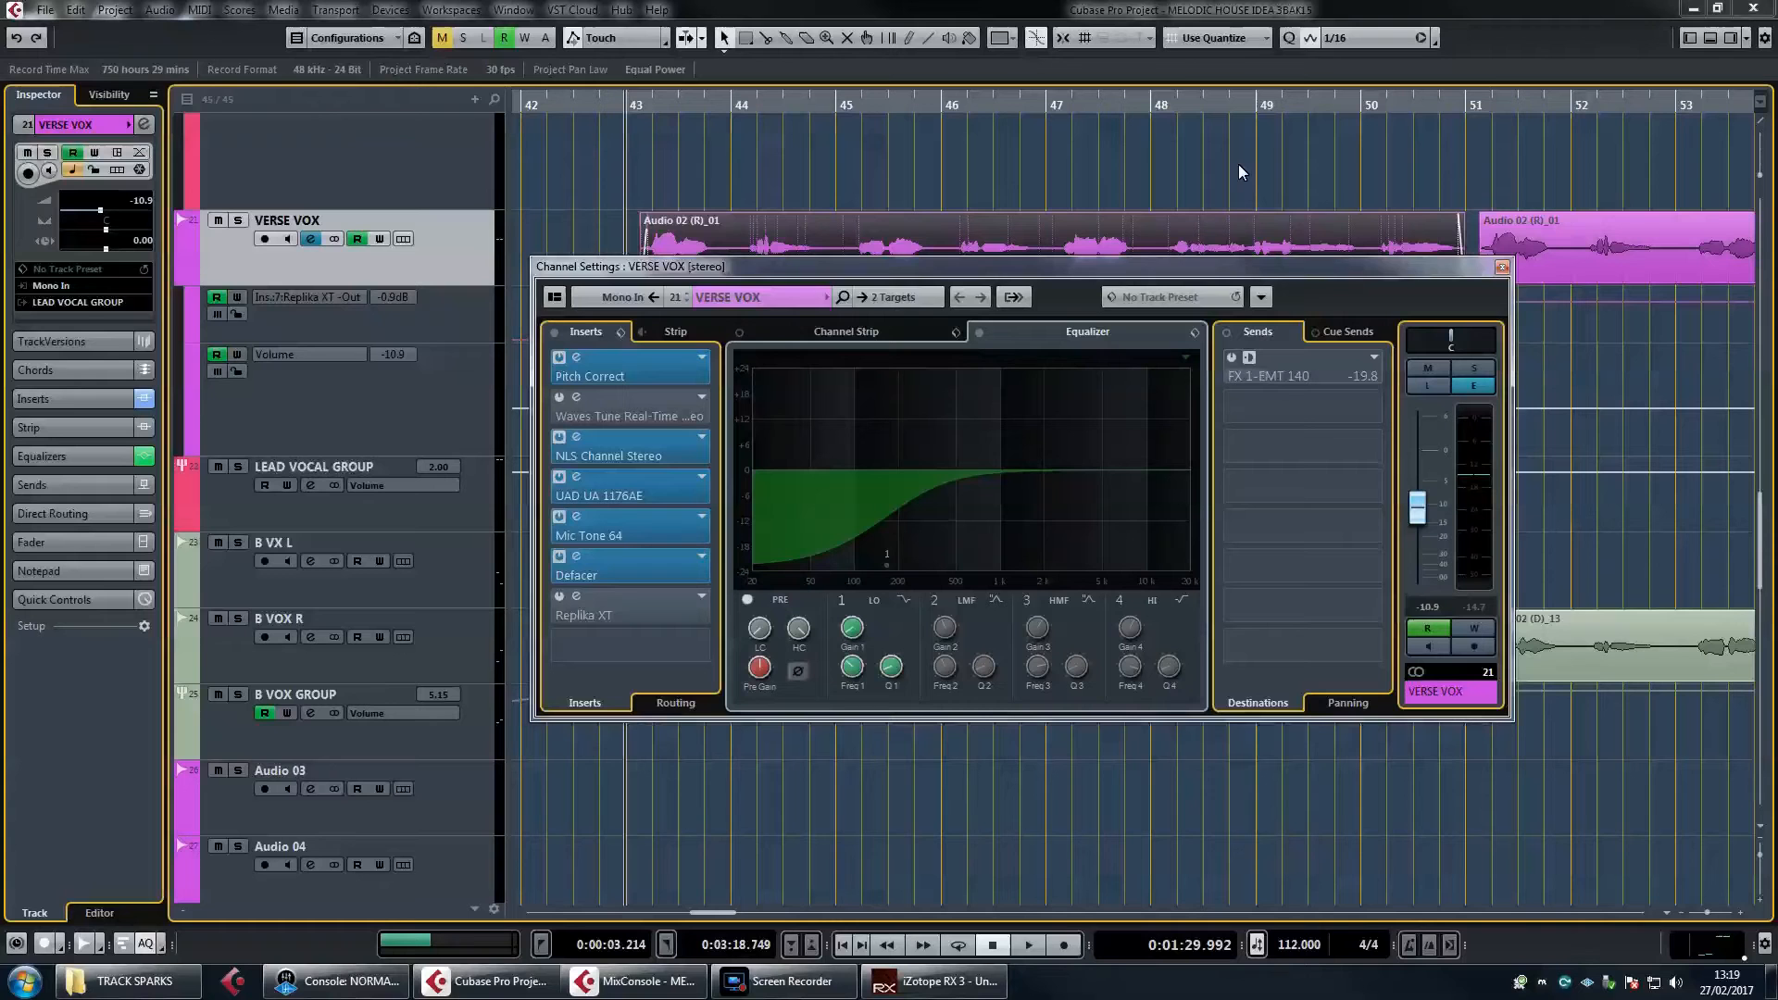
Take the Replika XT insert out of bypass in its editor, close the editor, and activate the FX 1-EMT 140 send
left_click_drag(1238, 164, 1515, 230)
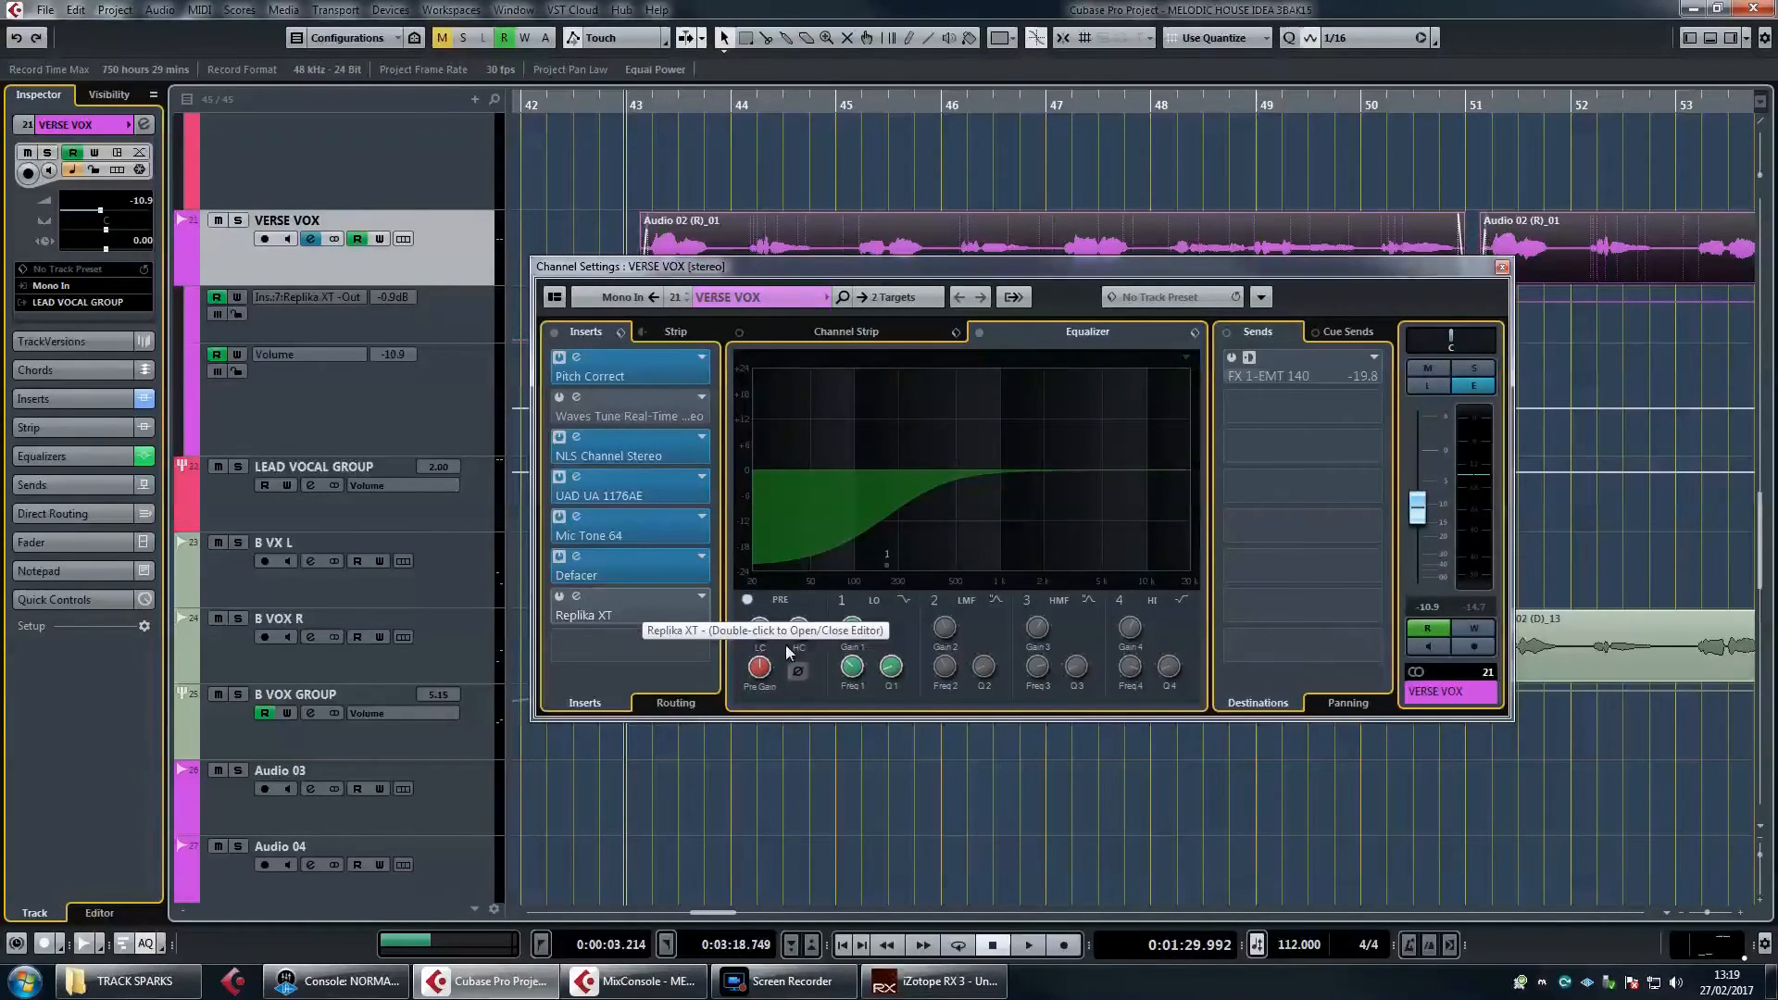
left_click(1230, 358)
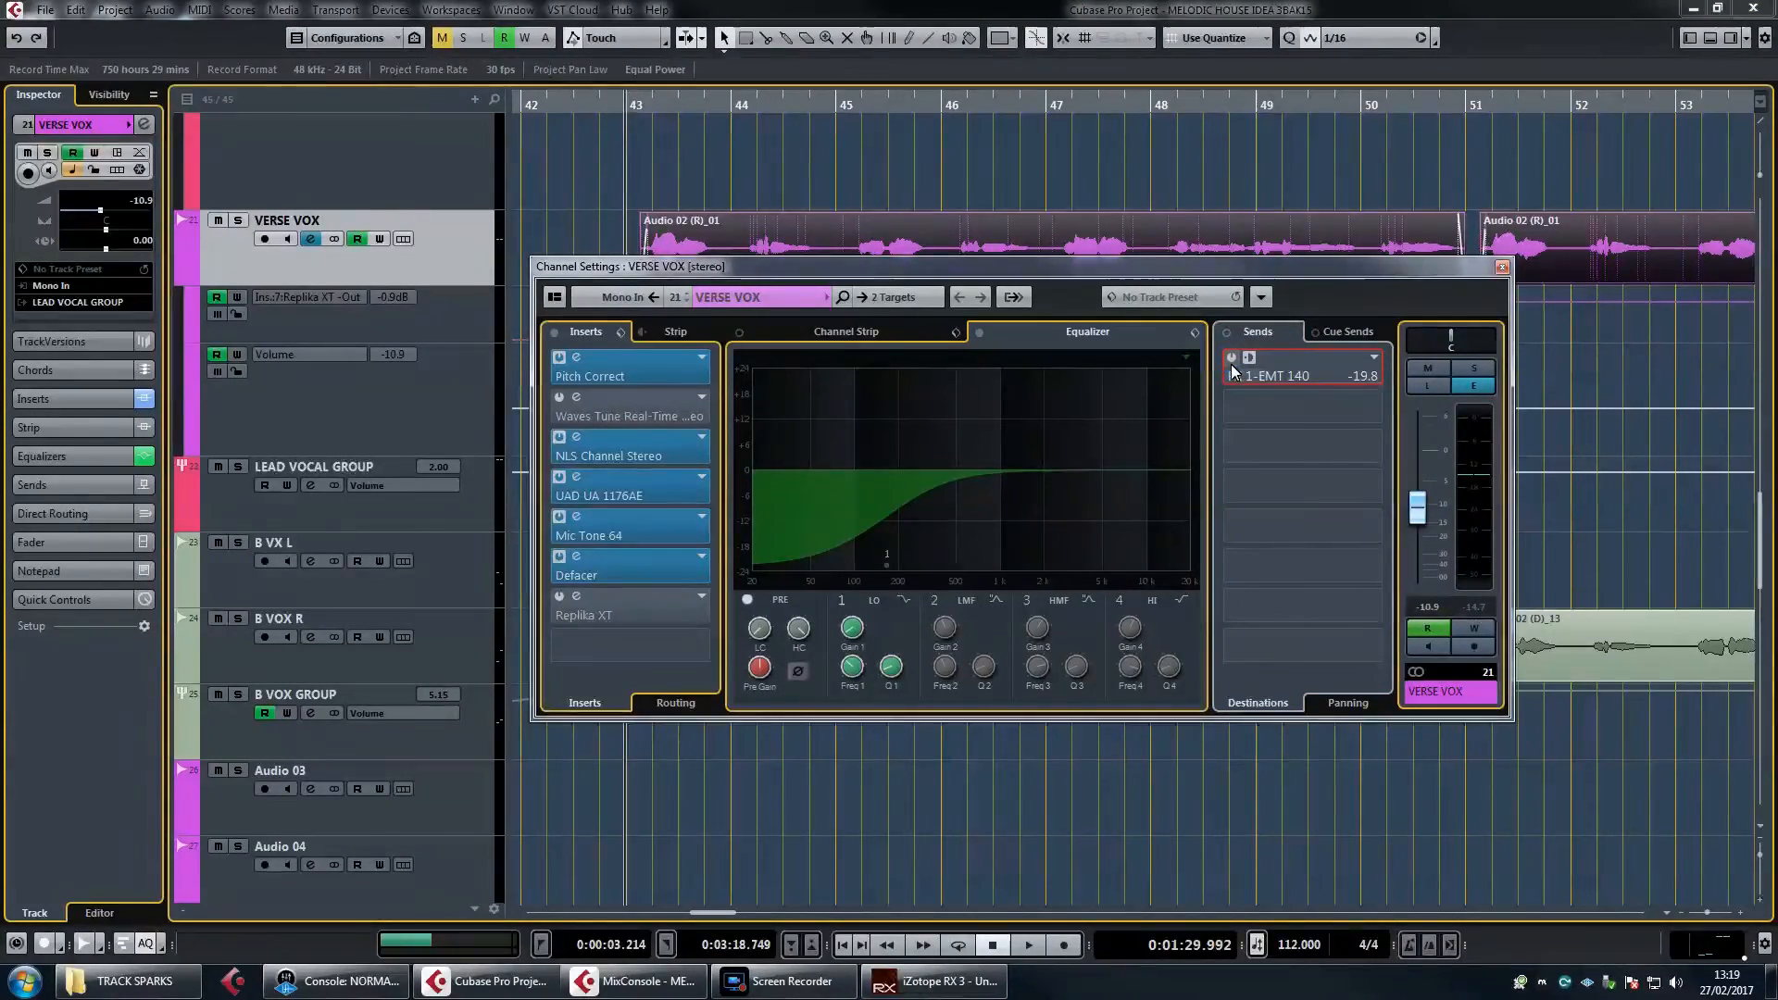
left_click(572, 596)
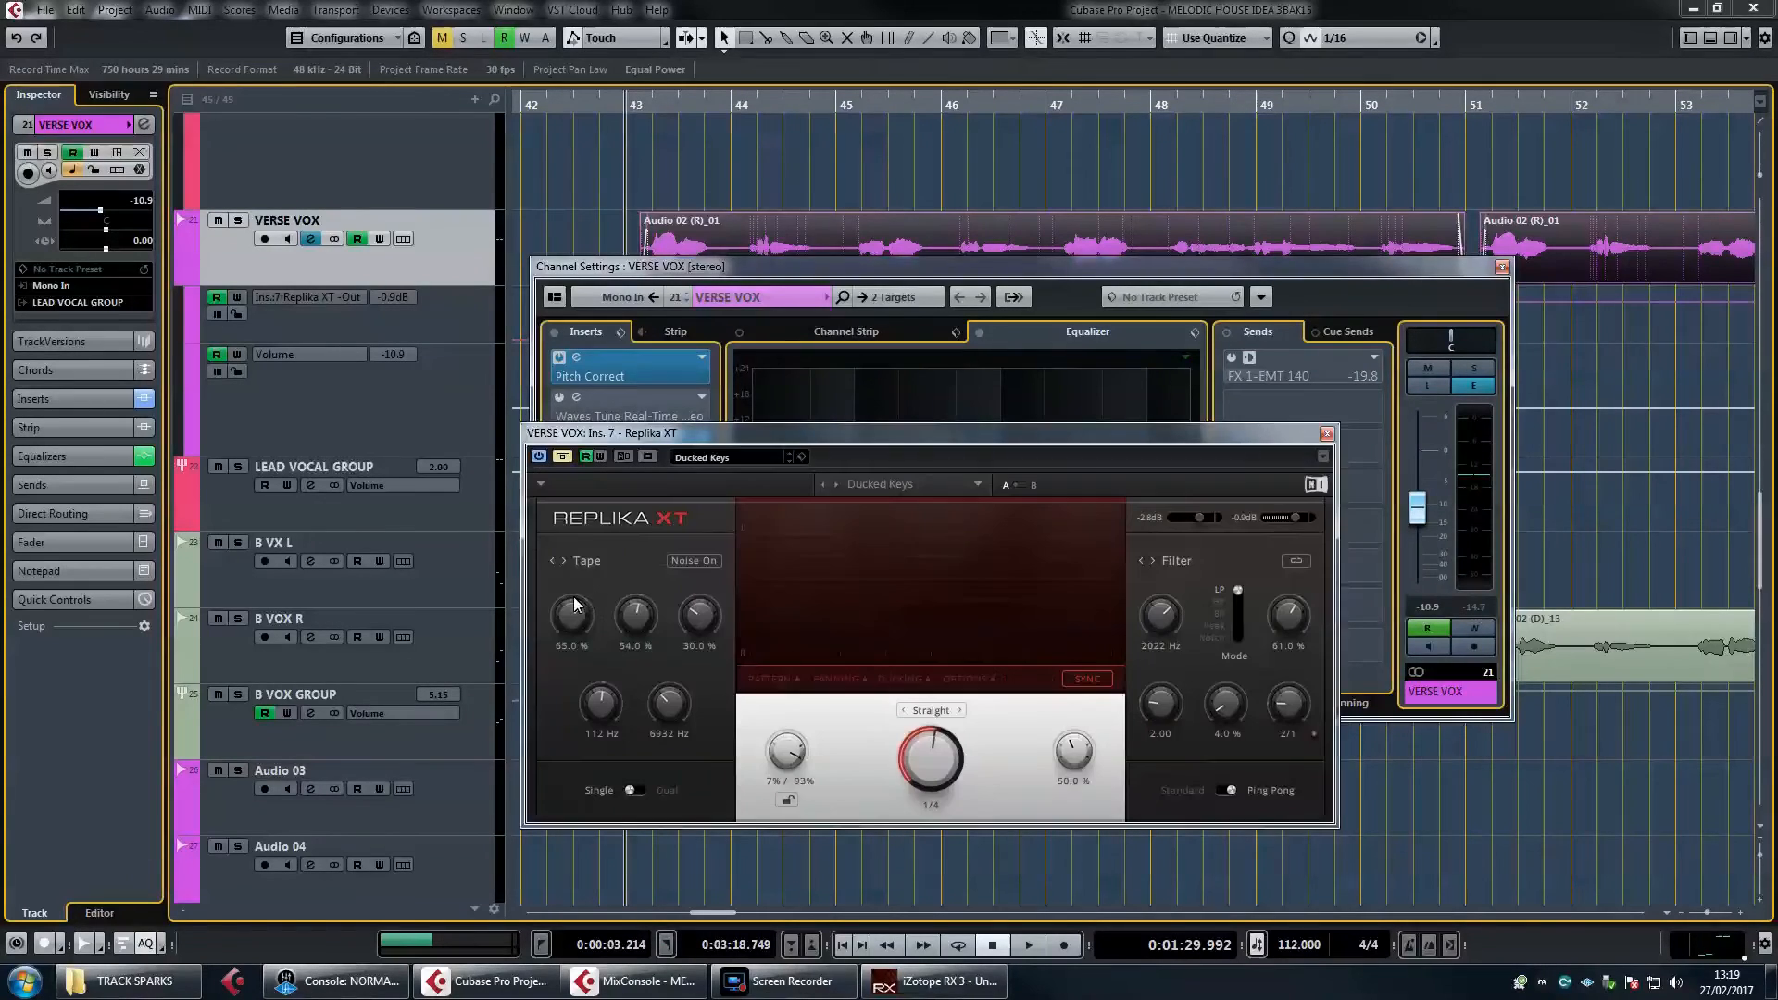
left_click(569, 458)
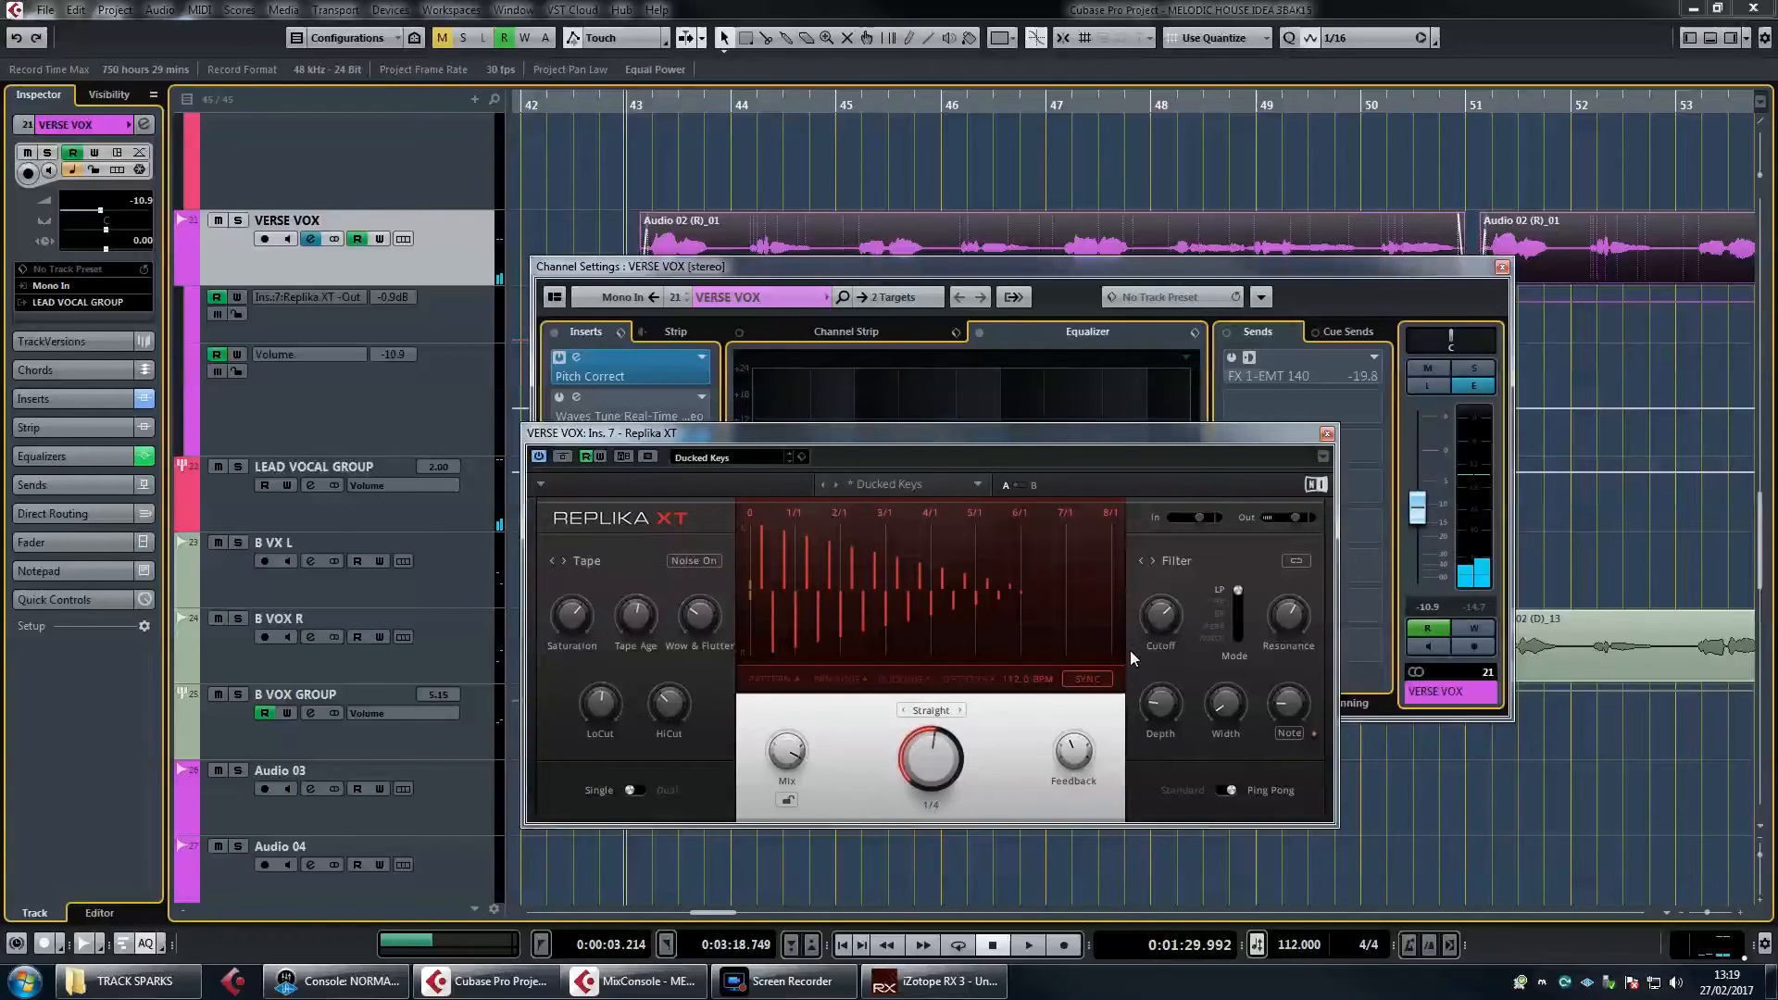
left_click(1327, 435)
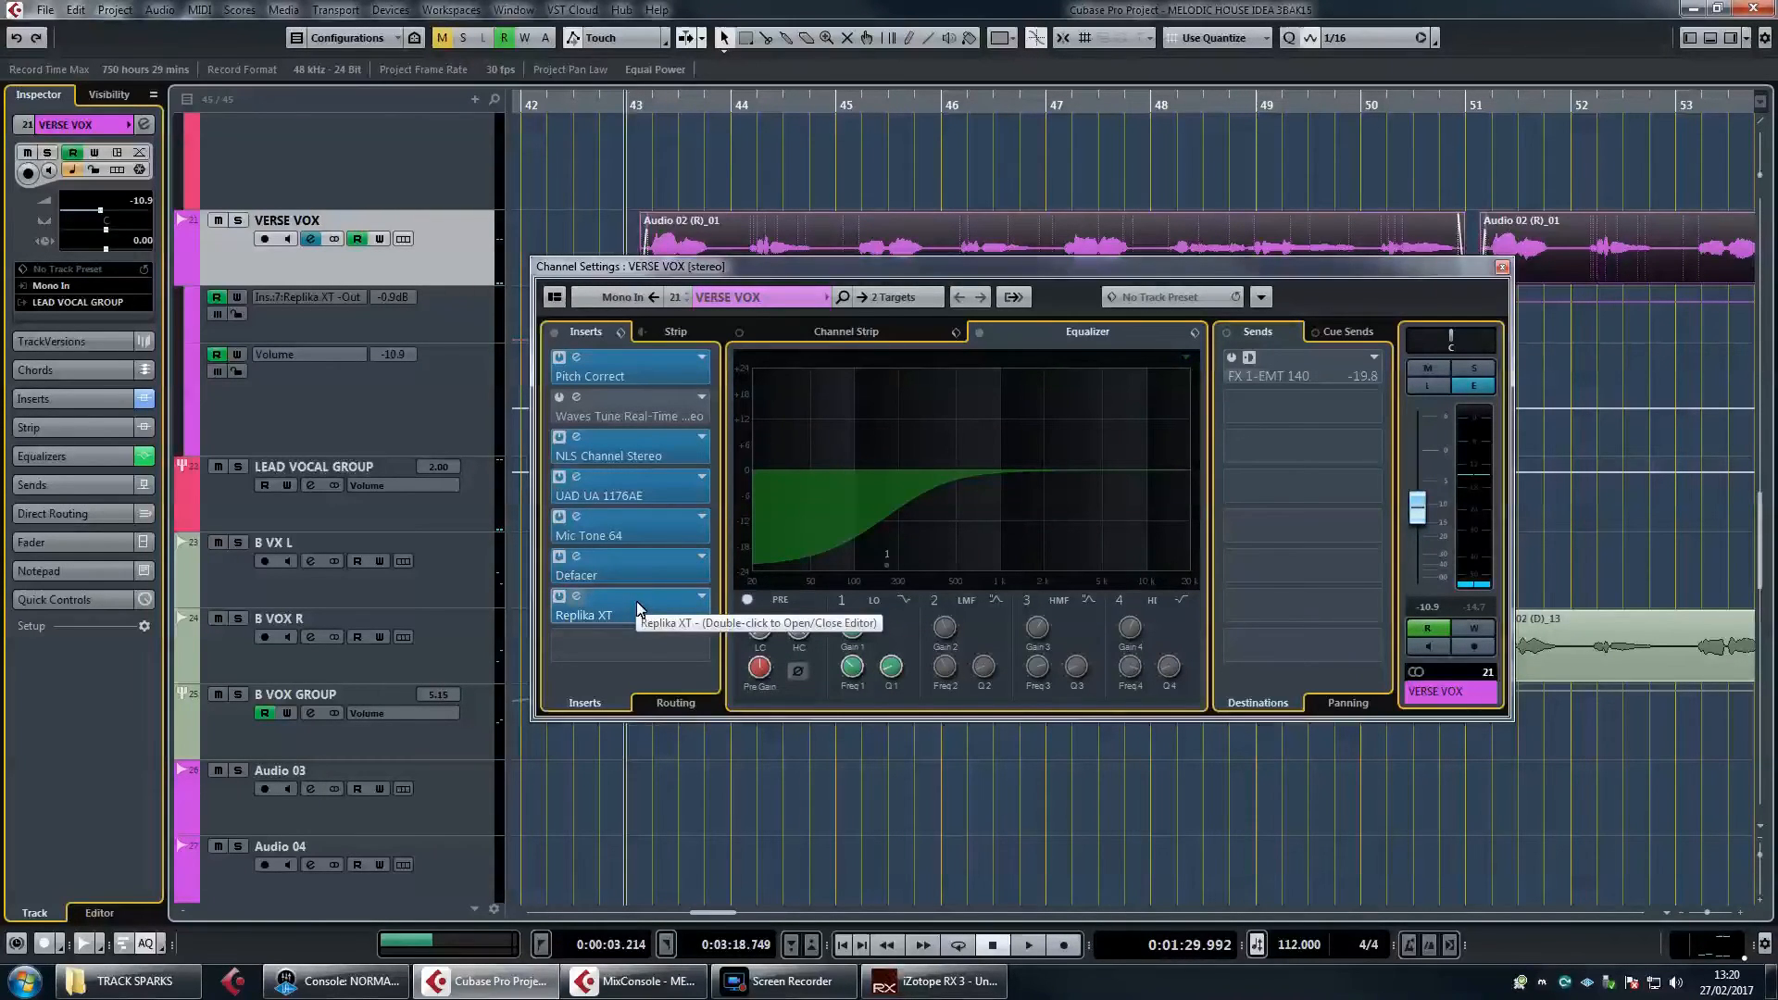
left_click(1231, 357)
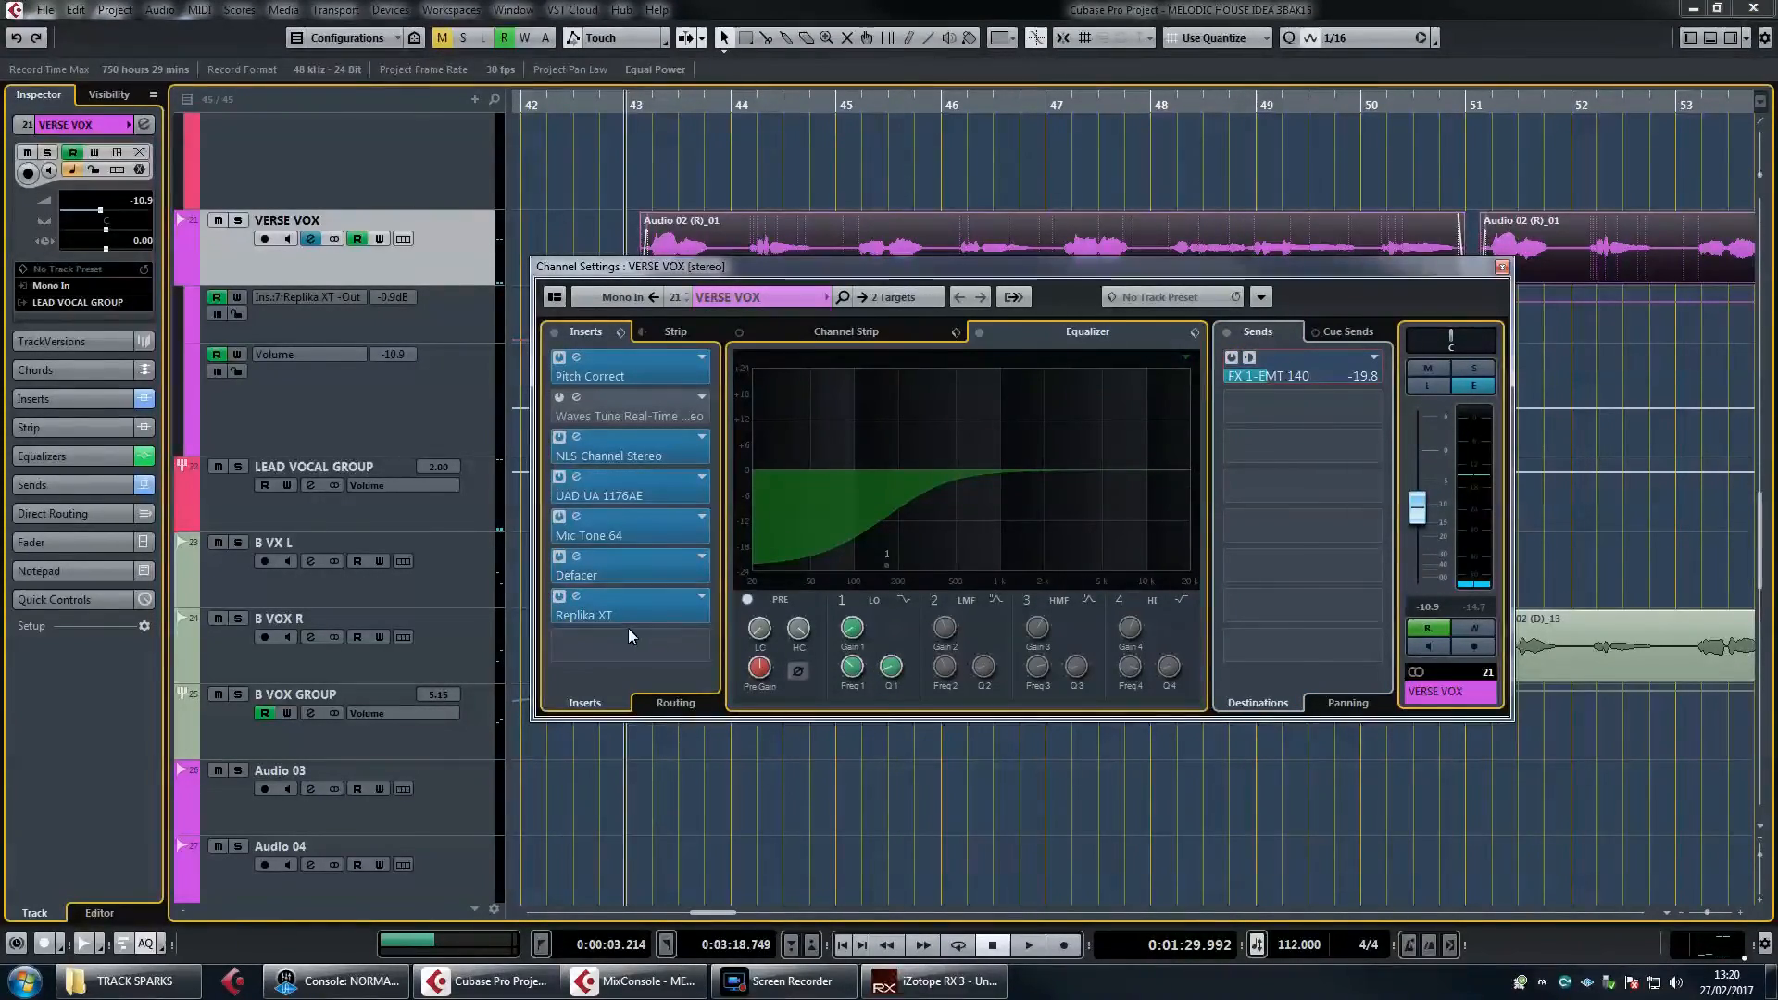
Solo VERSE VOX and play it, raising its fader to about 4.33 dB and lowering the FX 1-EMT 140 send to about -24.3 dB
scroll(1258, 374, "down", 2)
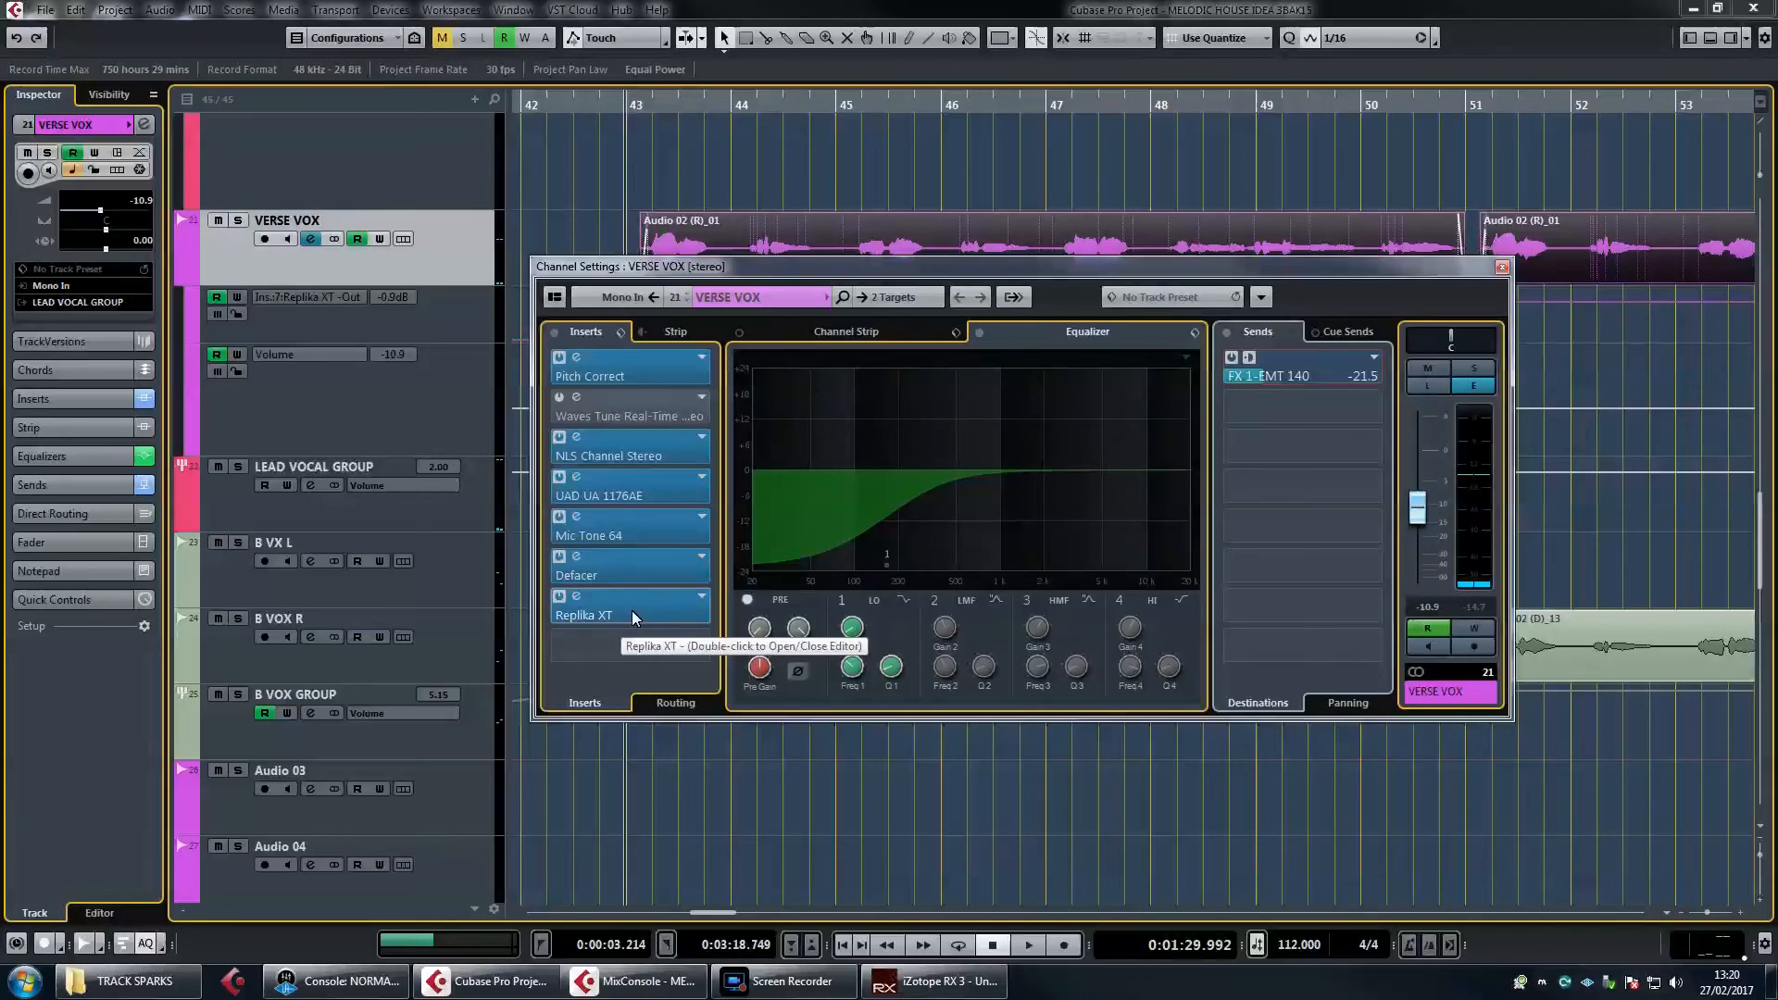
key("space")
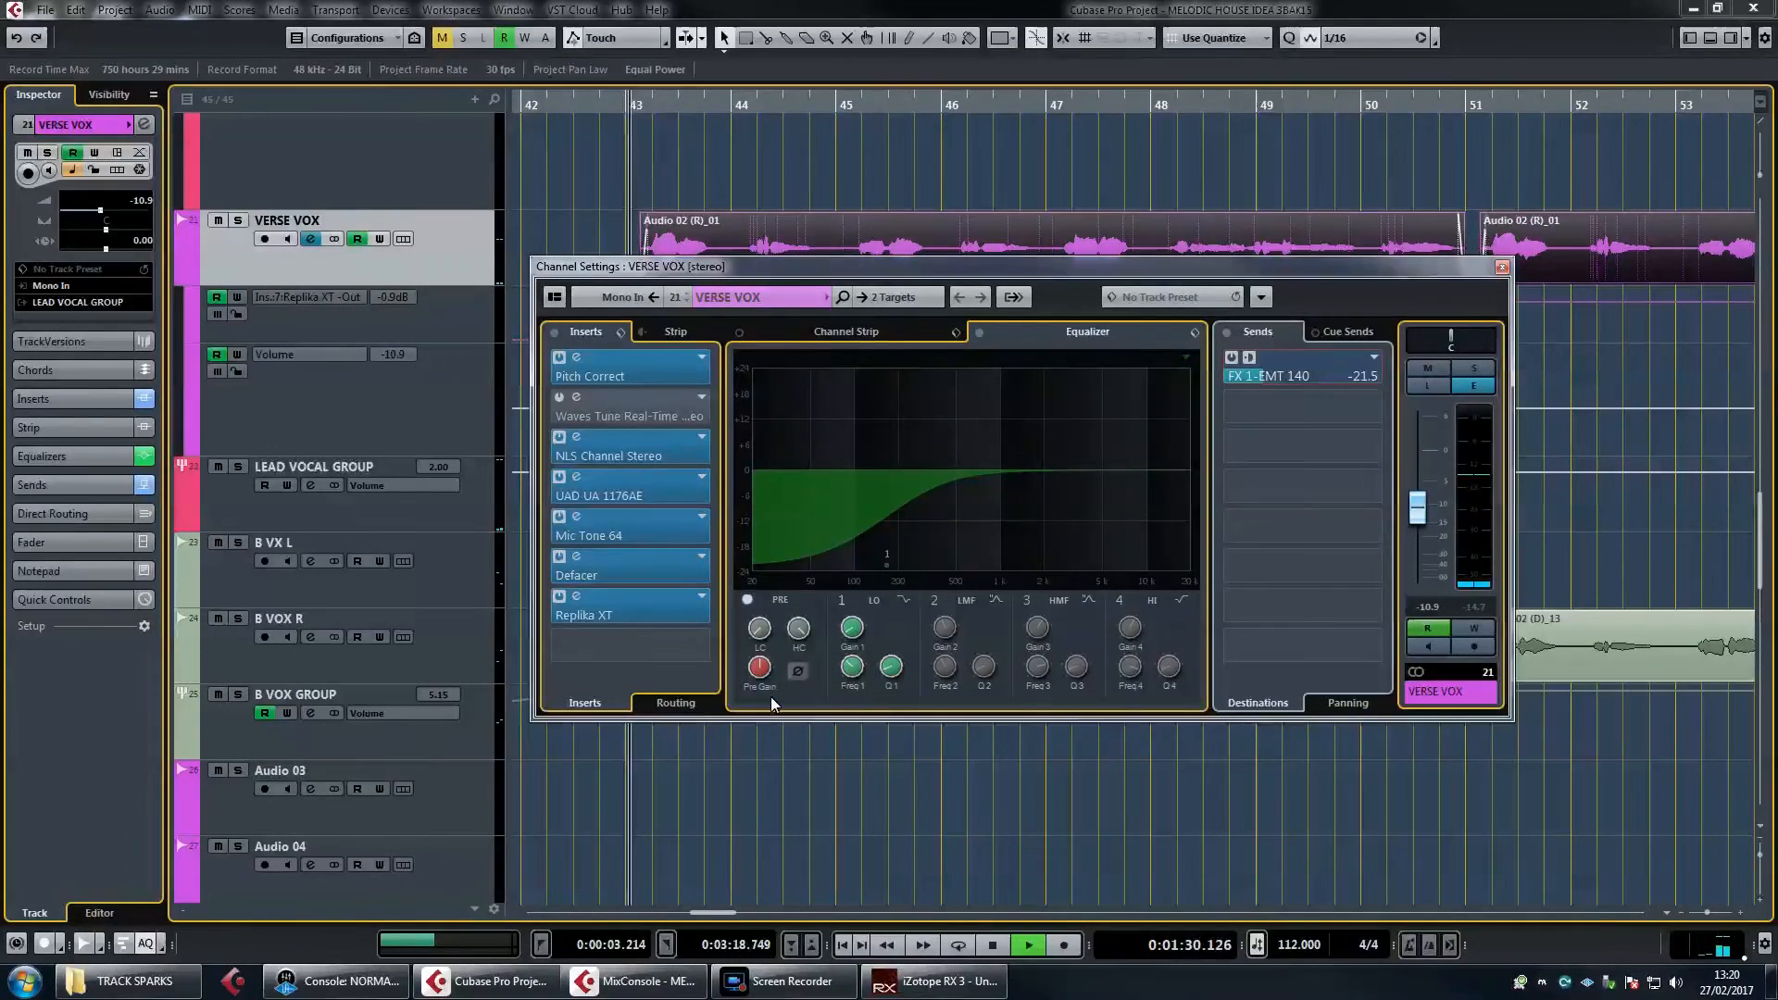
left_click(237, 220)
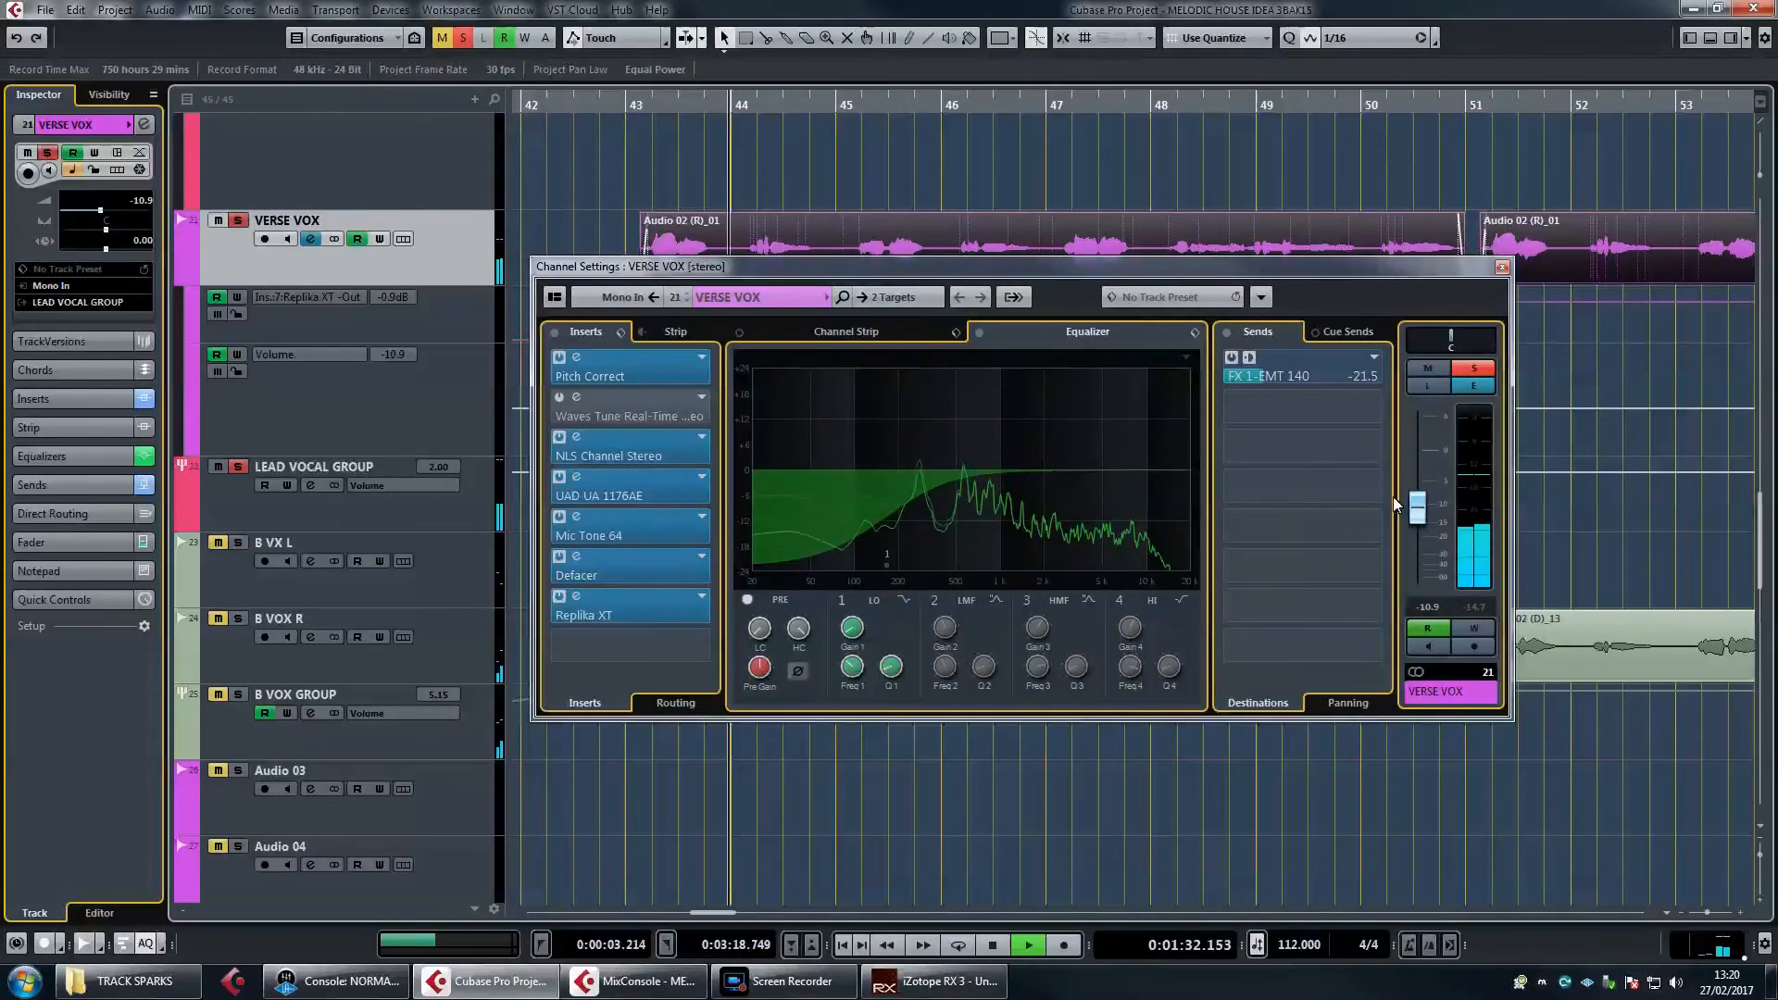
left_click_drag(1420, 502, 1421, 426)
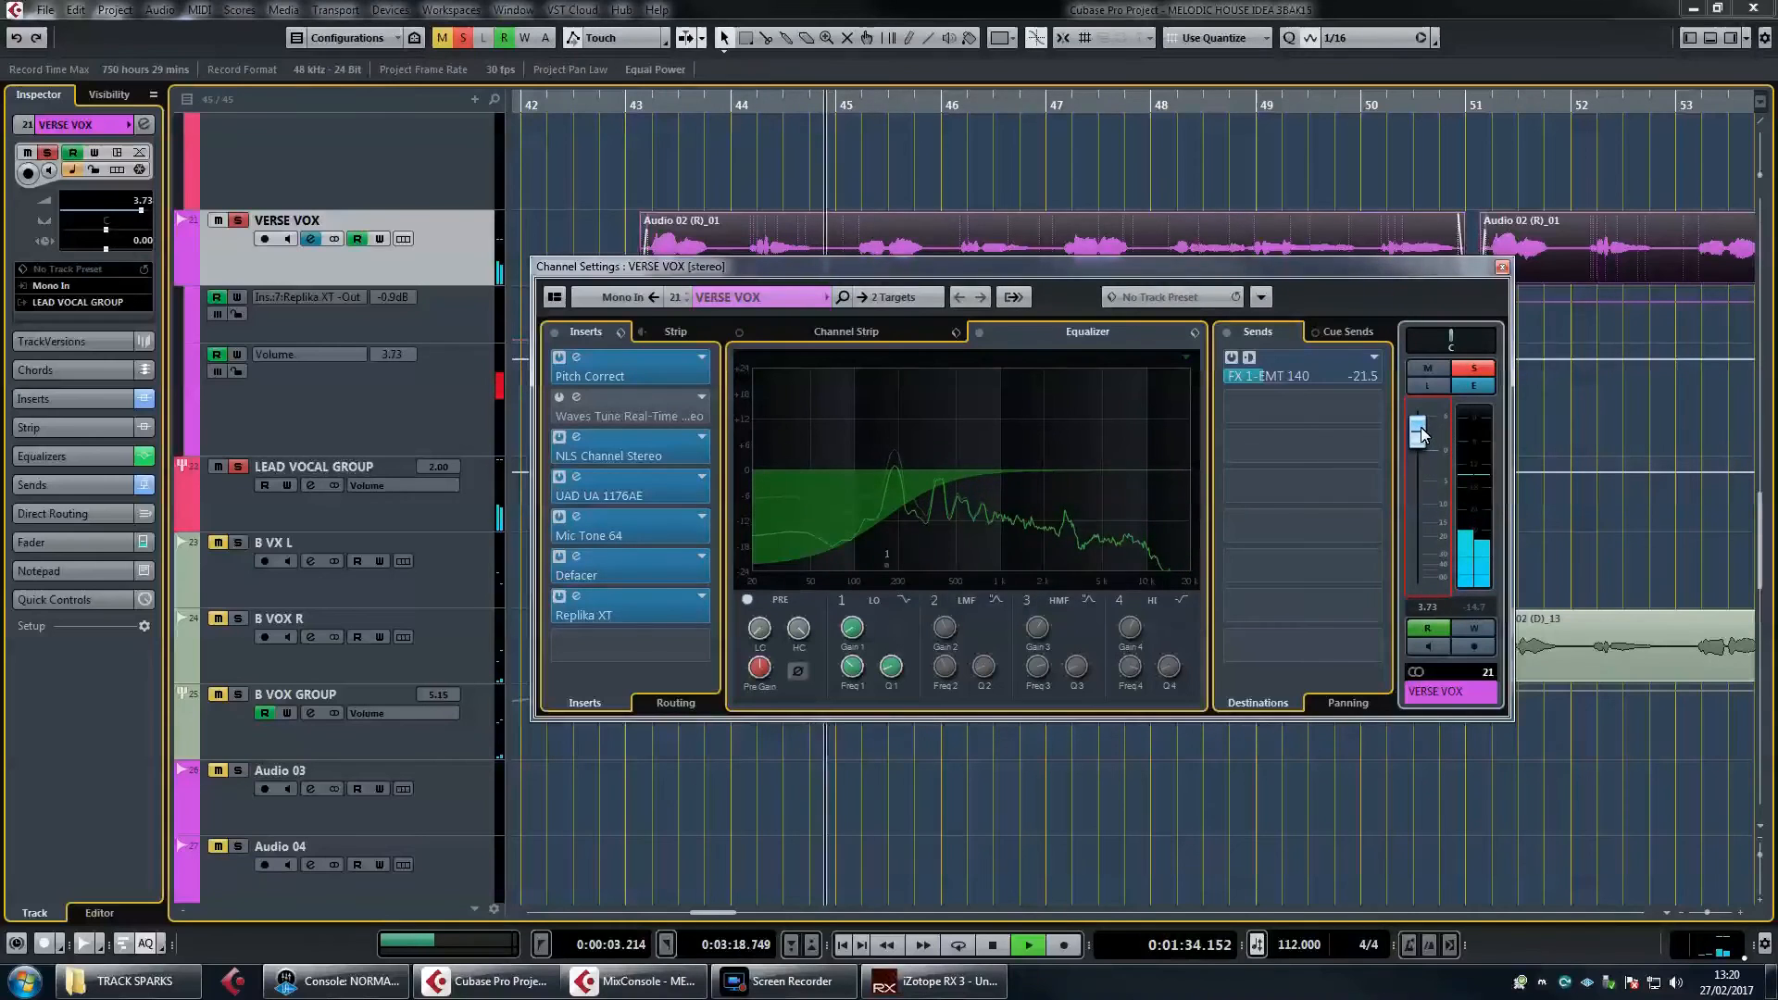
left_click_drag(1253, 380, 1242, 380)
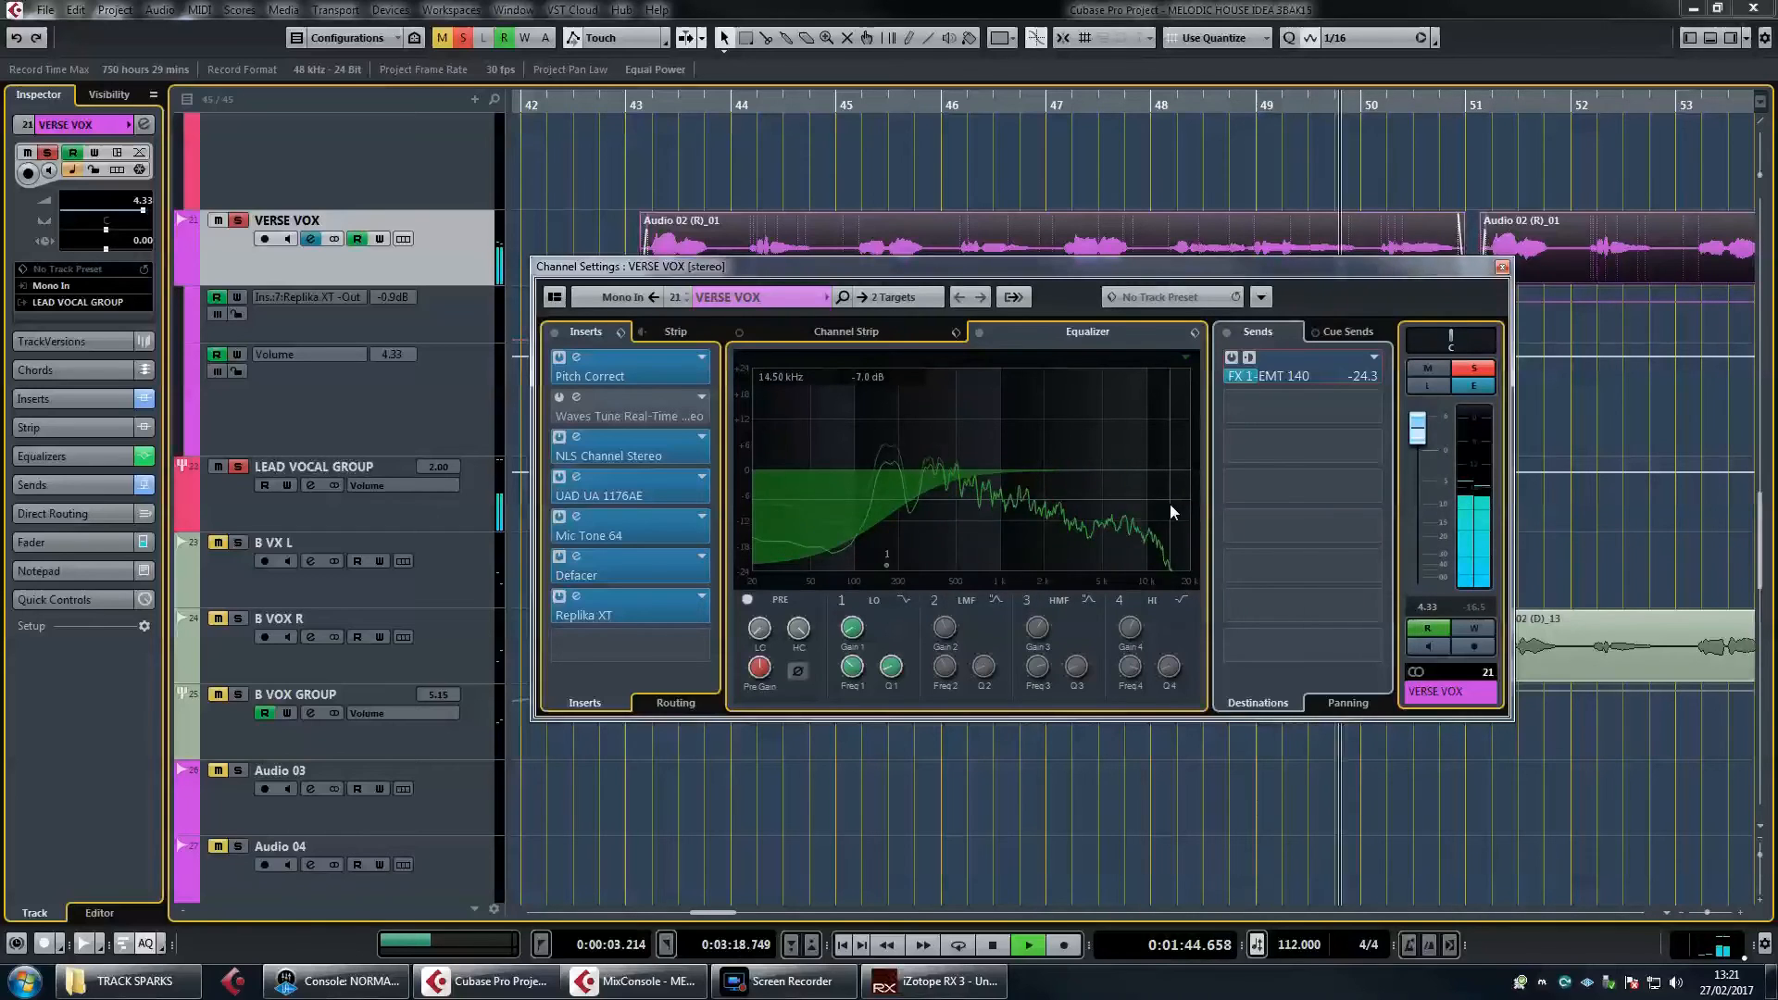
key("space")
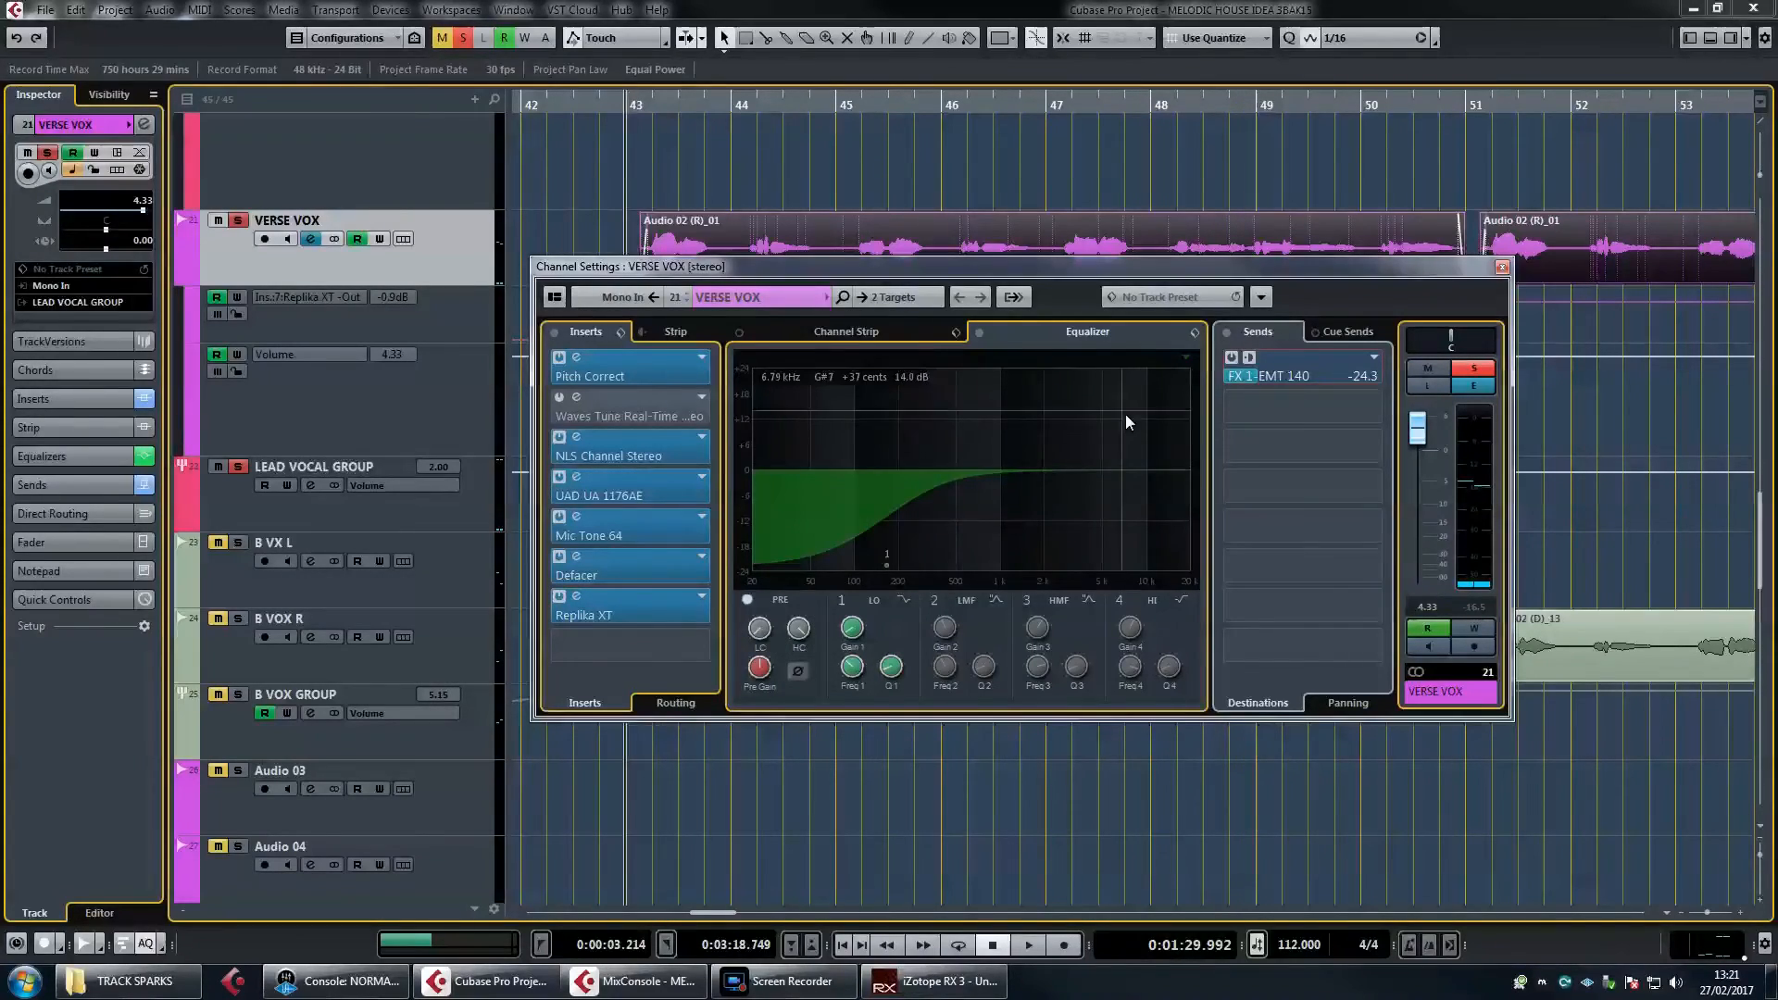
Enable EQ bands 3 and 4 on VERSE VOX, boosting the high-mid band and setting band 4 to about 4.6 dB at 12.7 kHz
left_click(1027, 602)
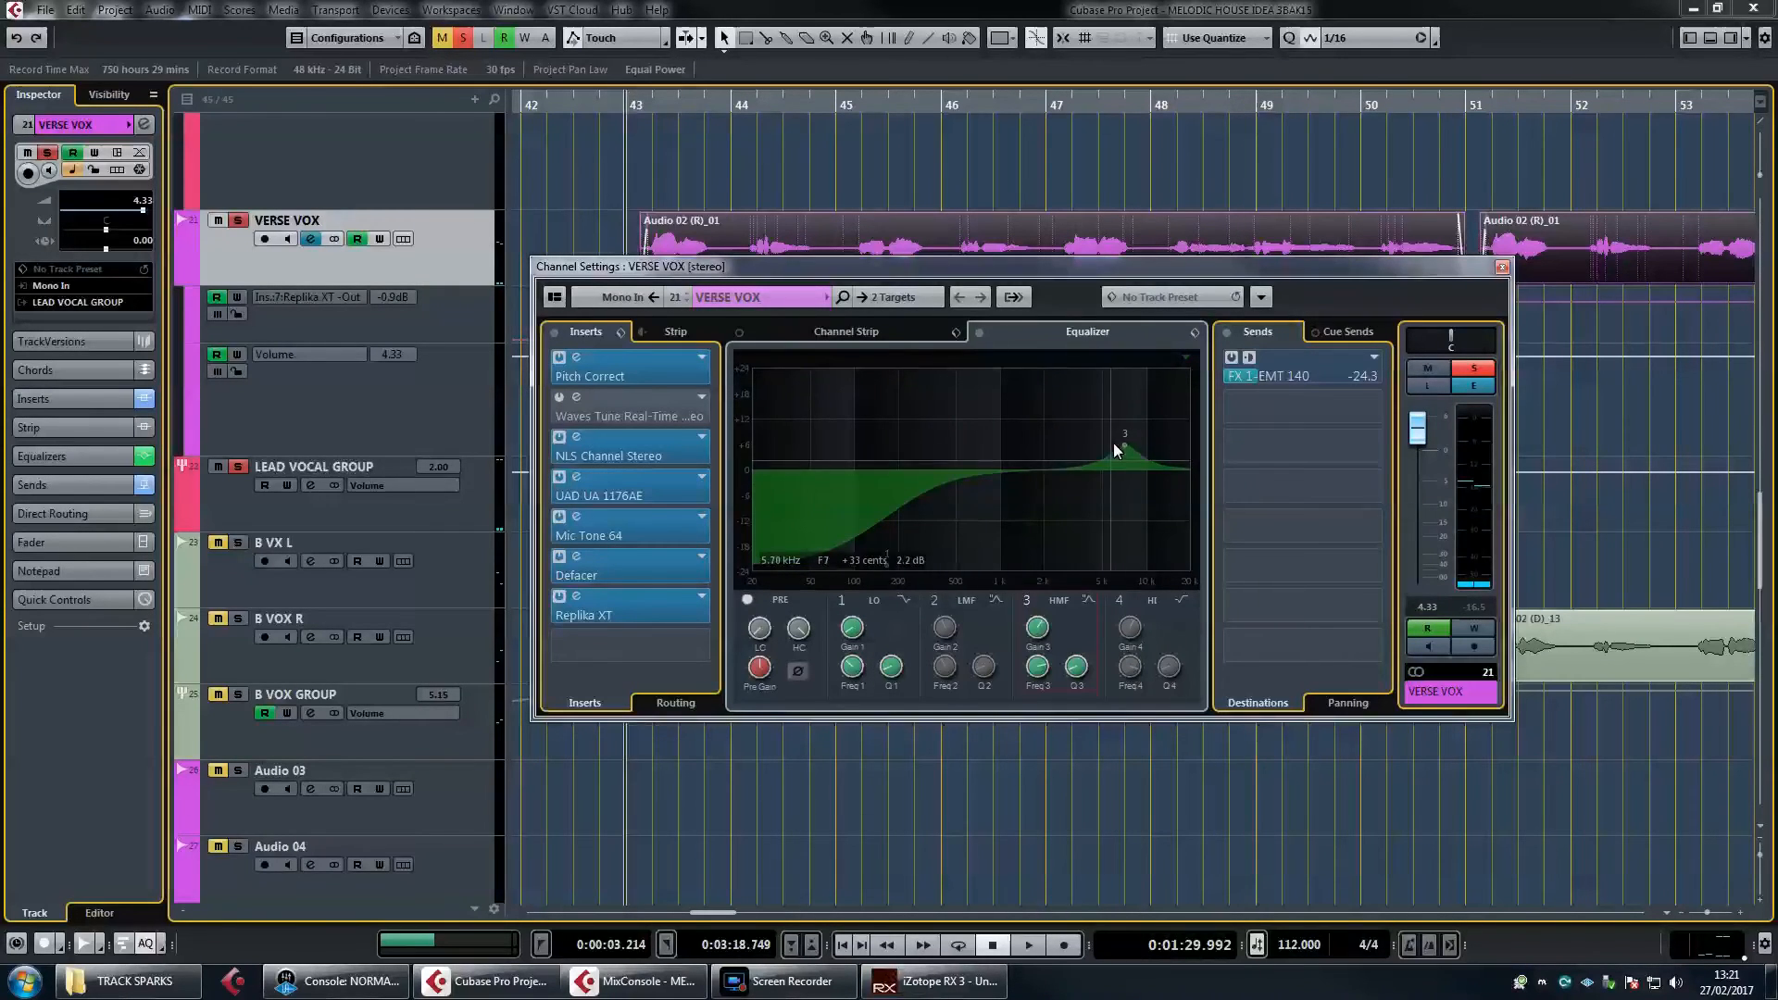
left_click(1117, 601)
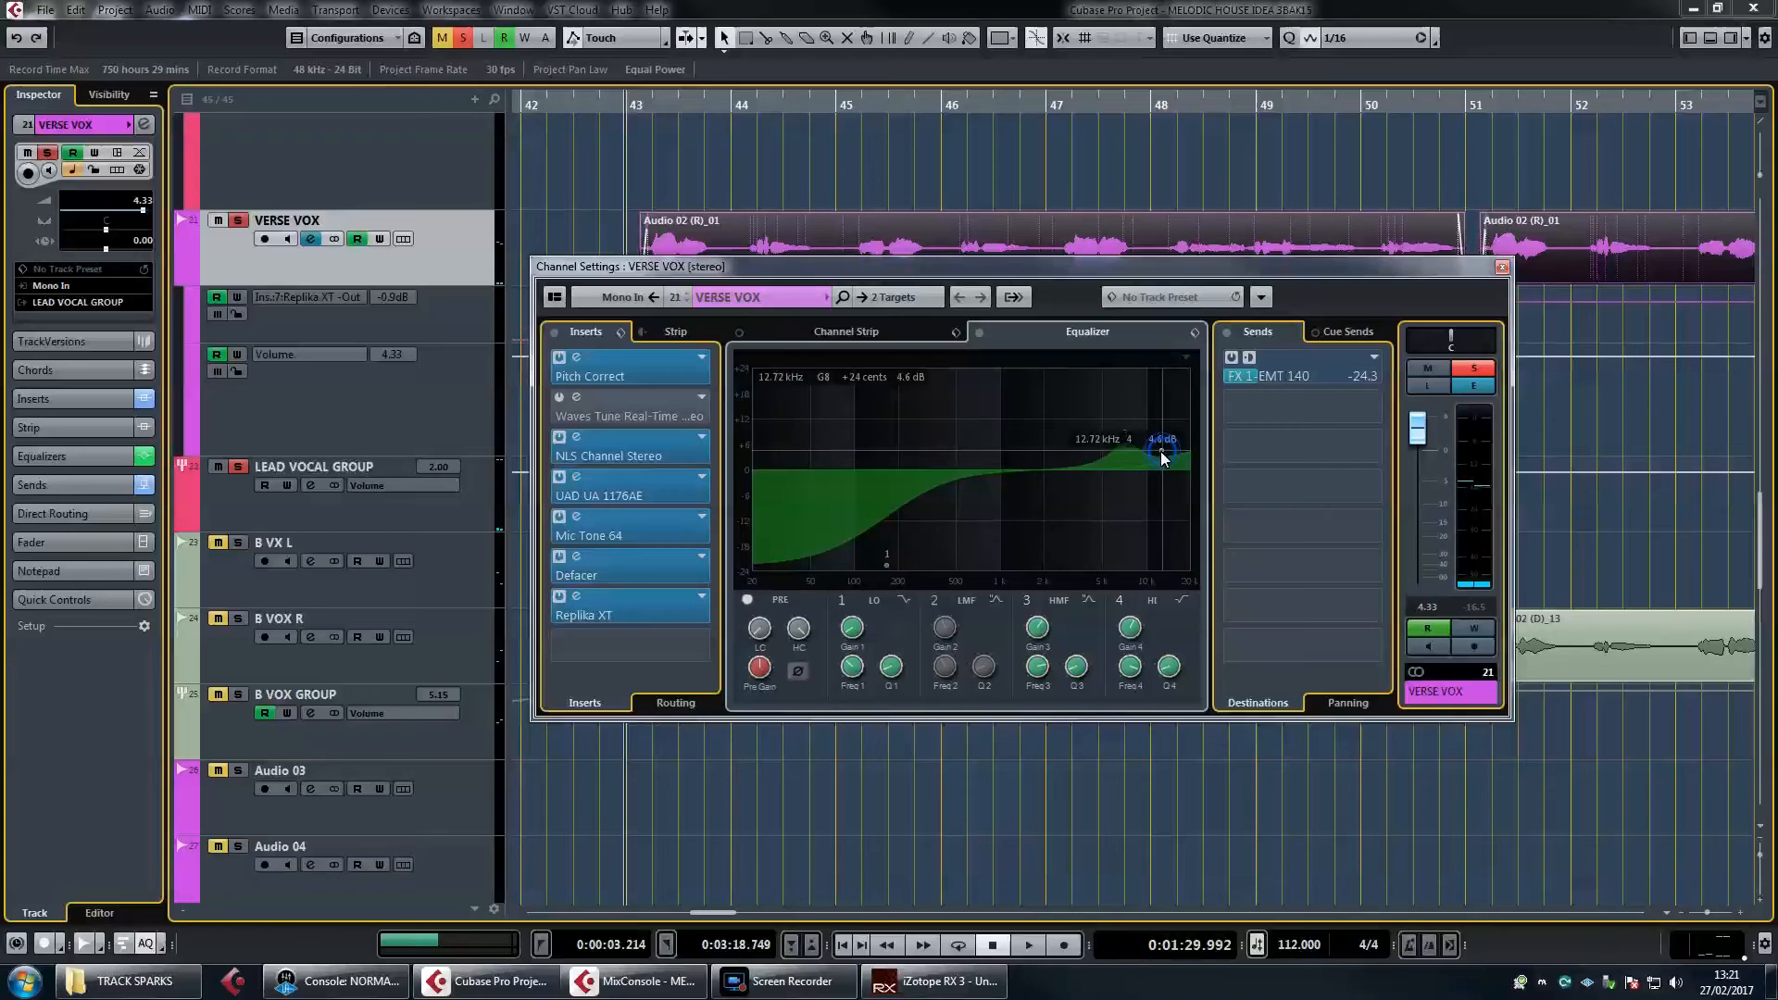
left_click_drag(1161, 452, 1159, 452)
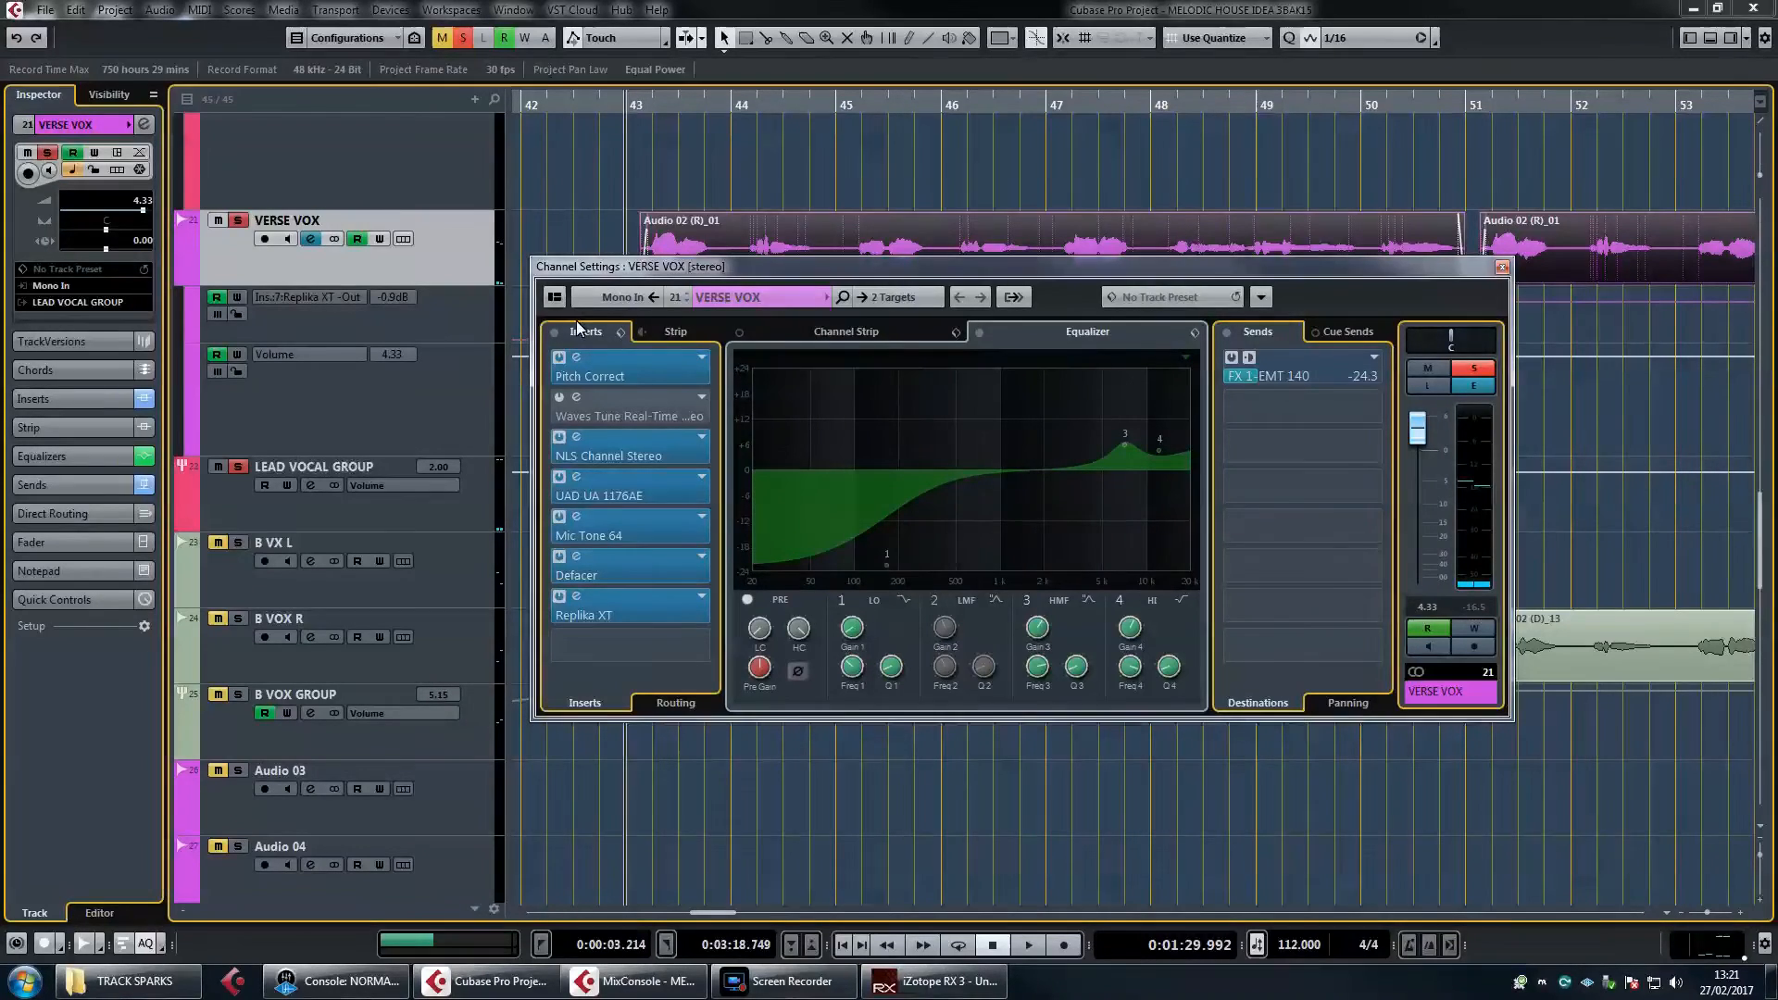
Audition the soloed VERSE VOX with EQ band 3 switched off and back on, and unsolo the channel
key("space")
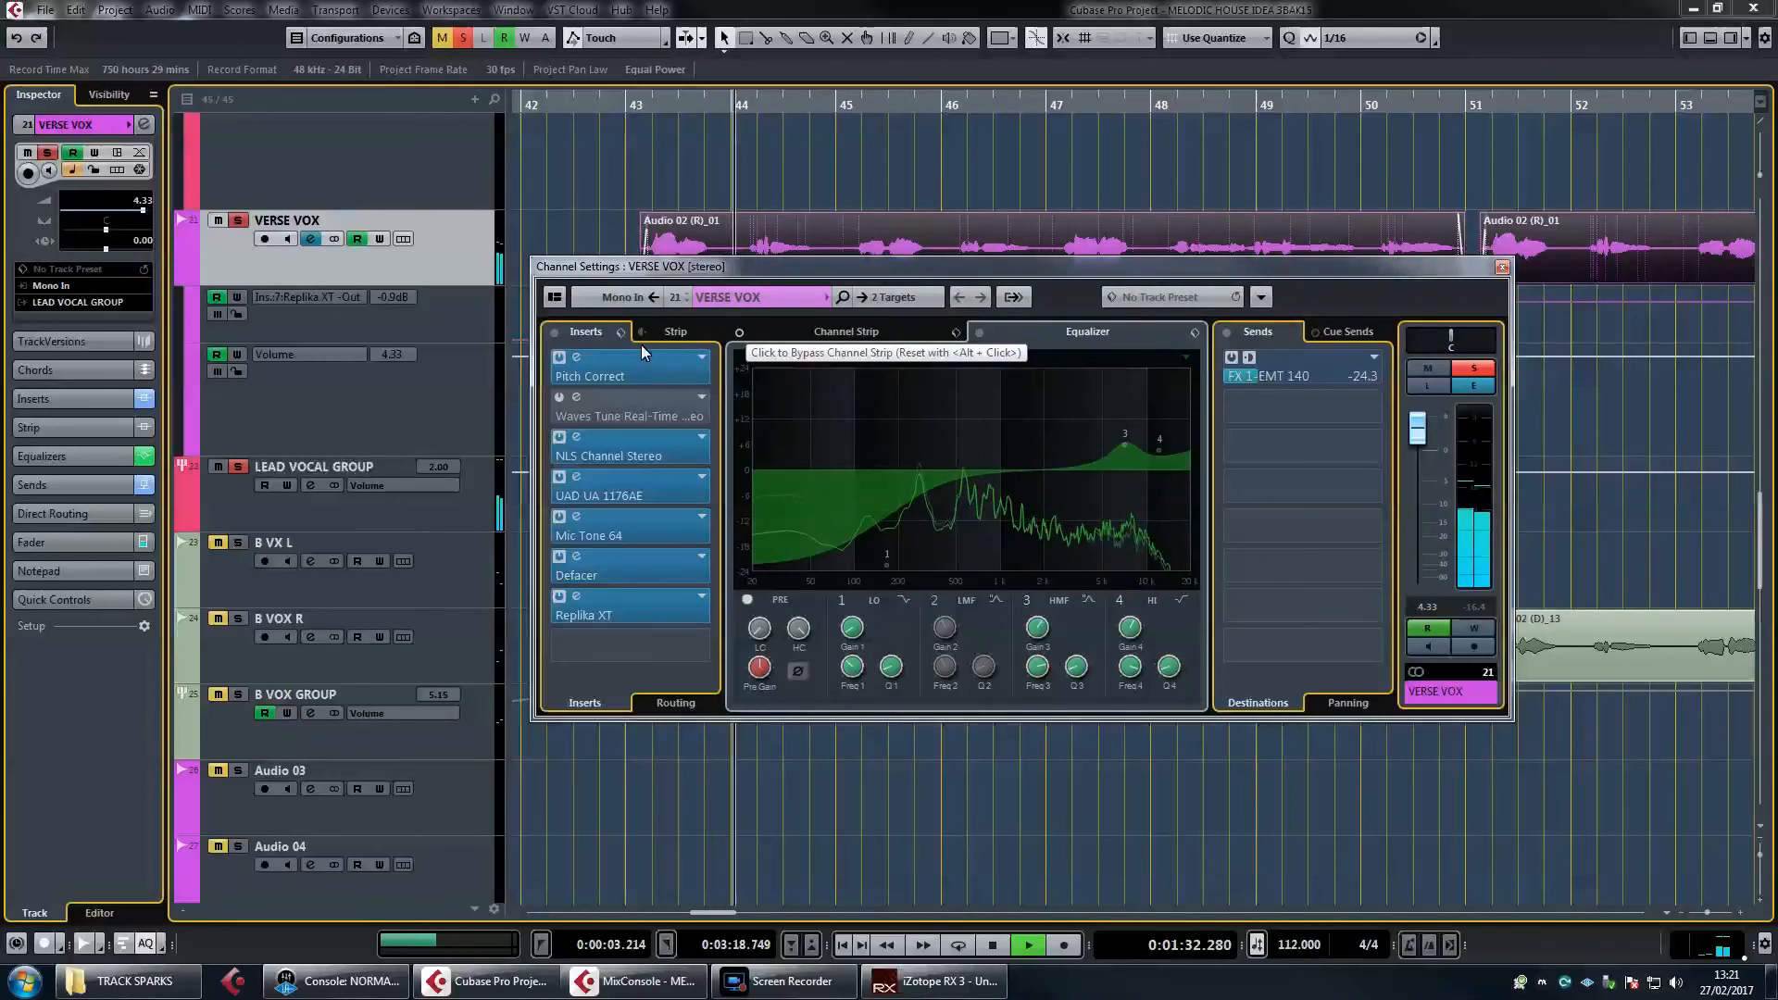
left_click(1026, 601)
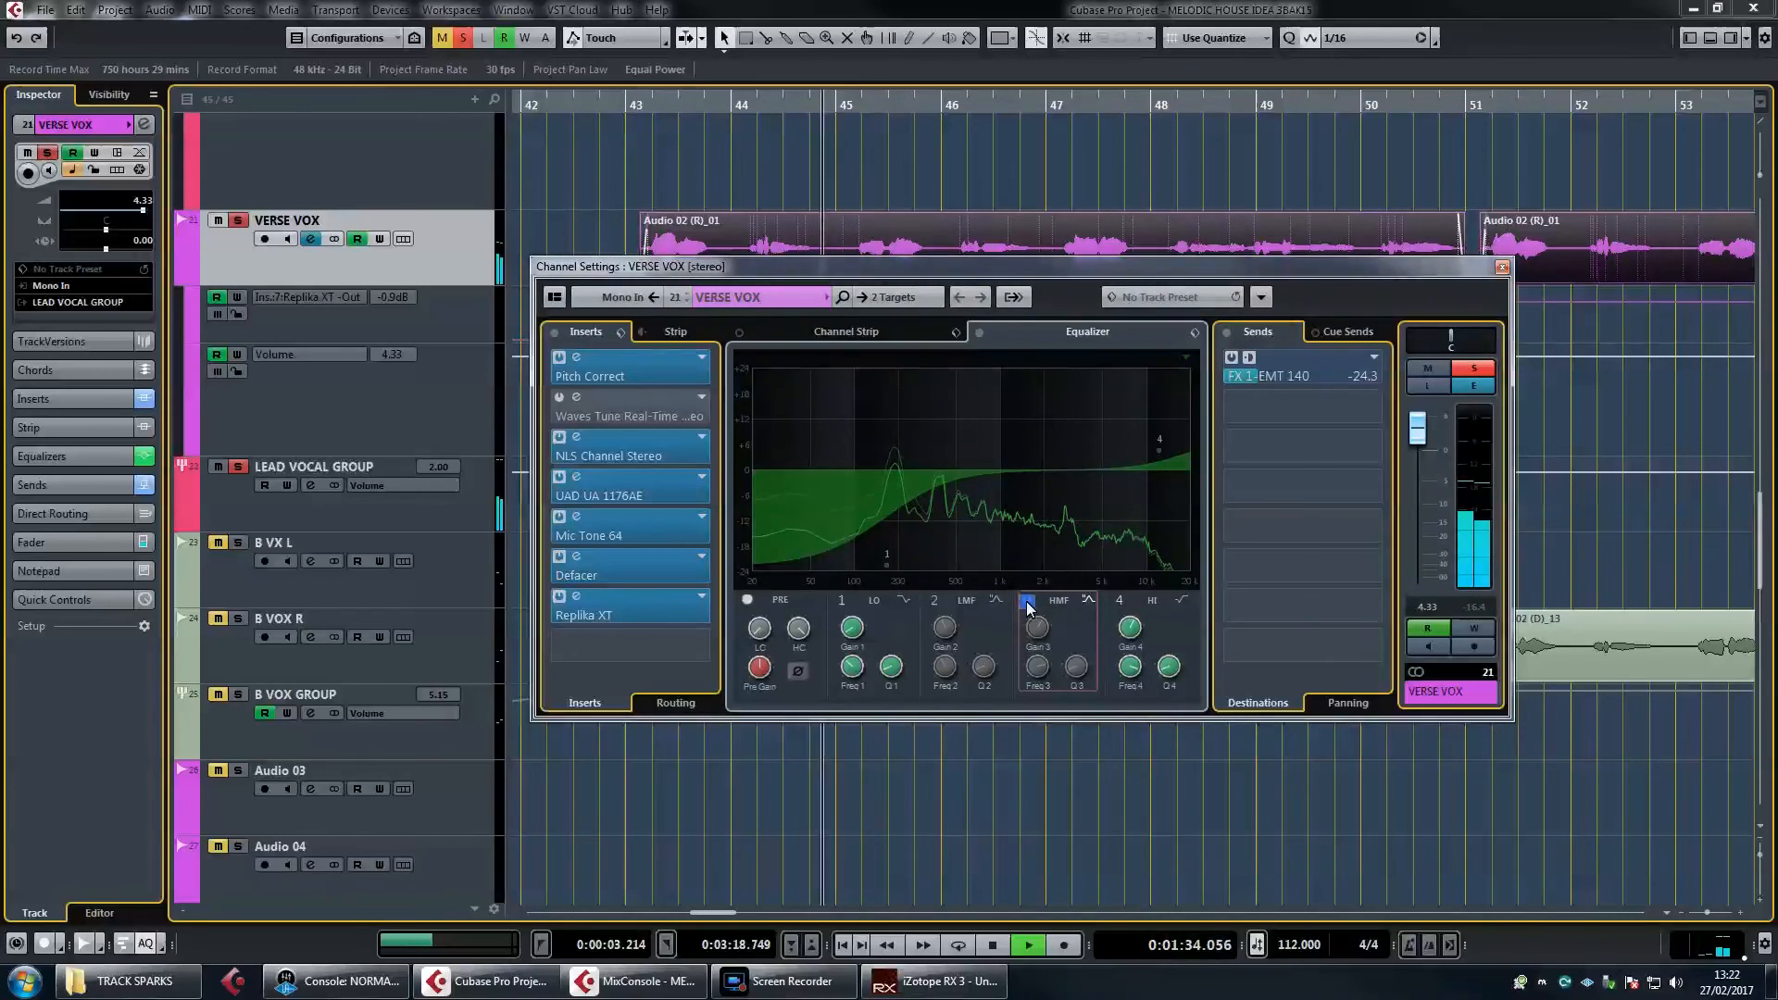
left_click(1026, 601)
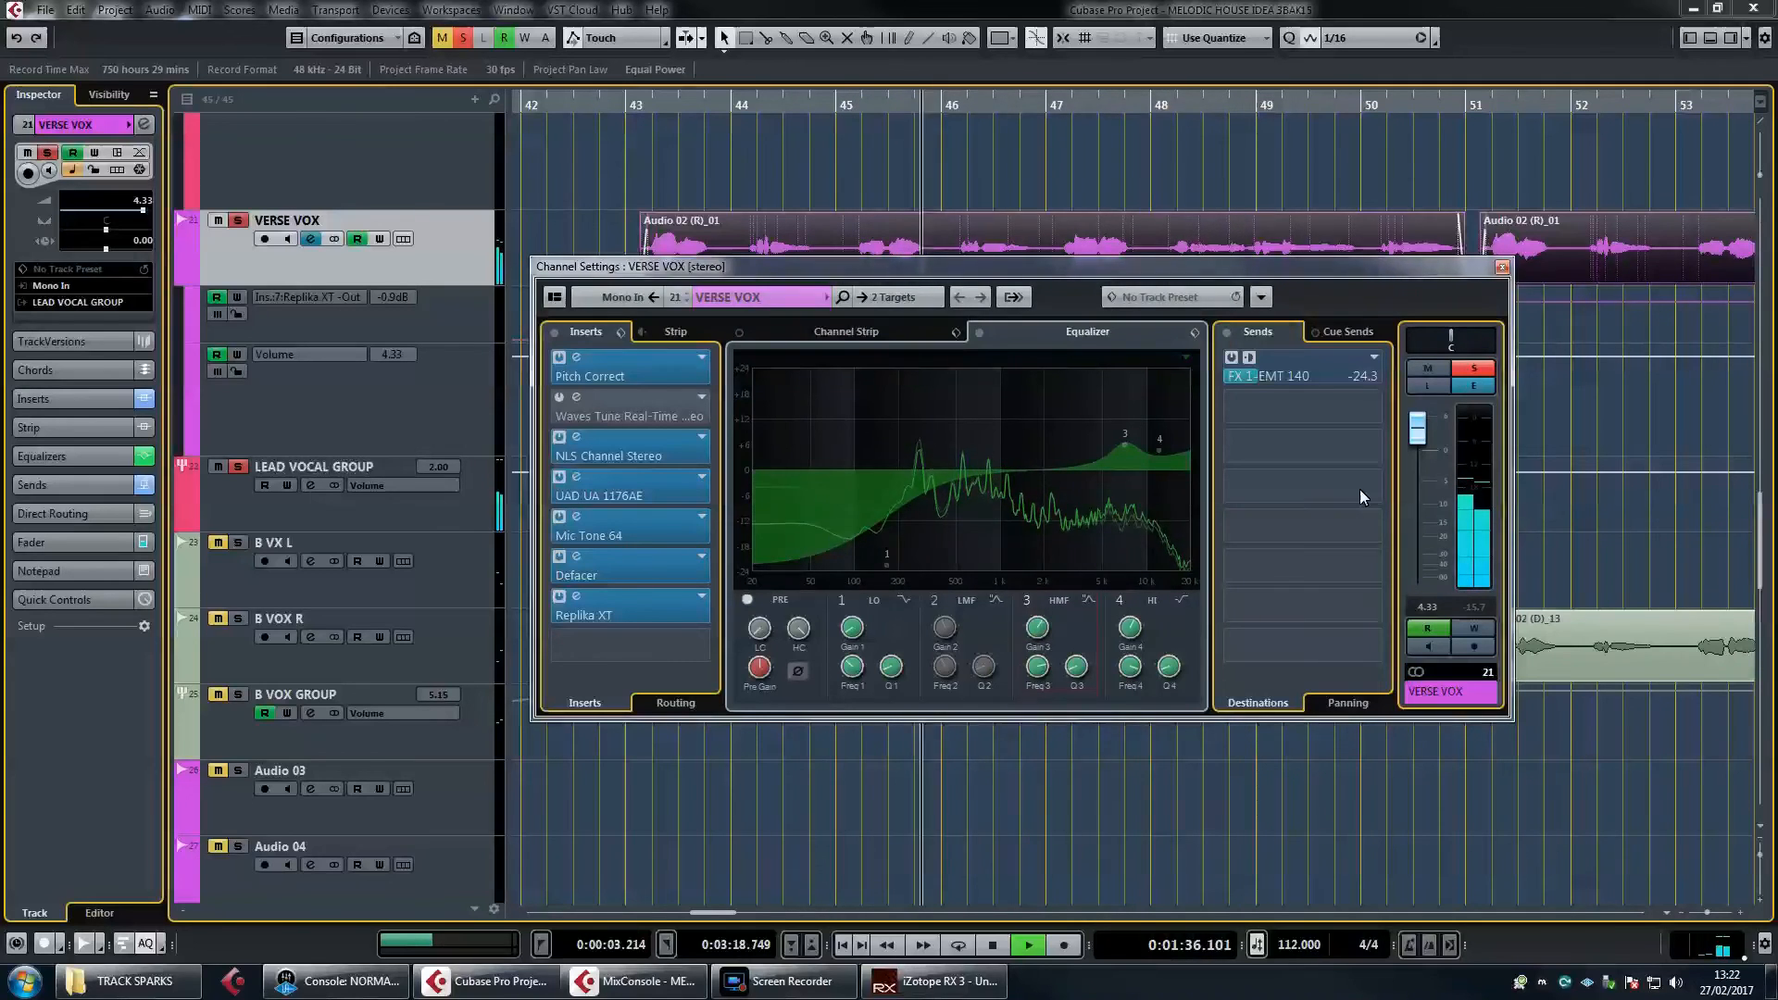
left_click(1467, 370)
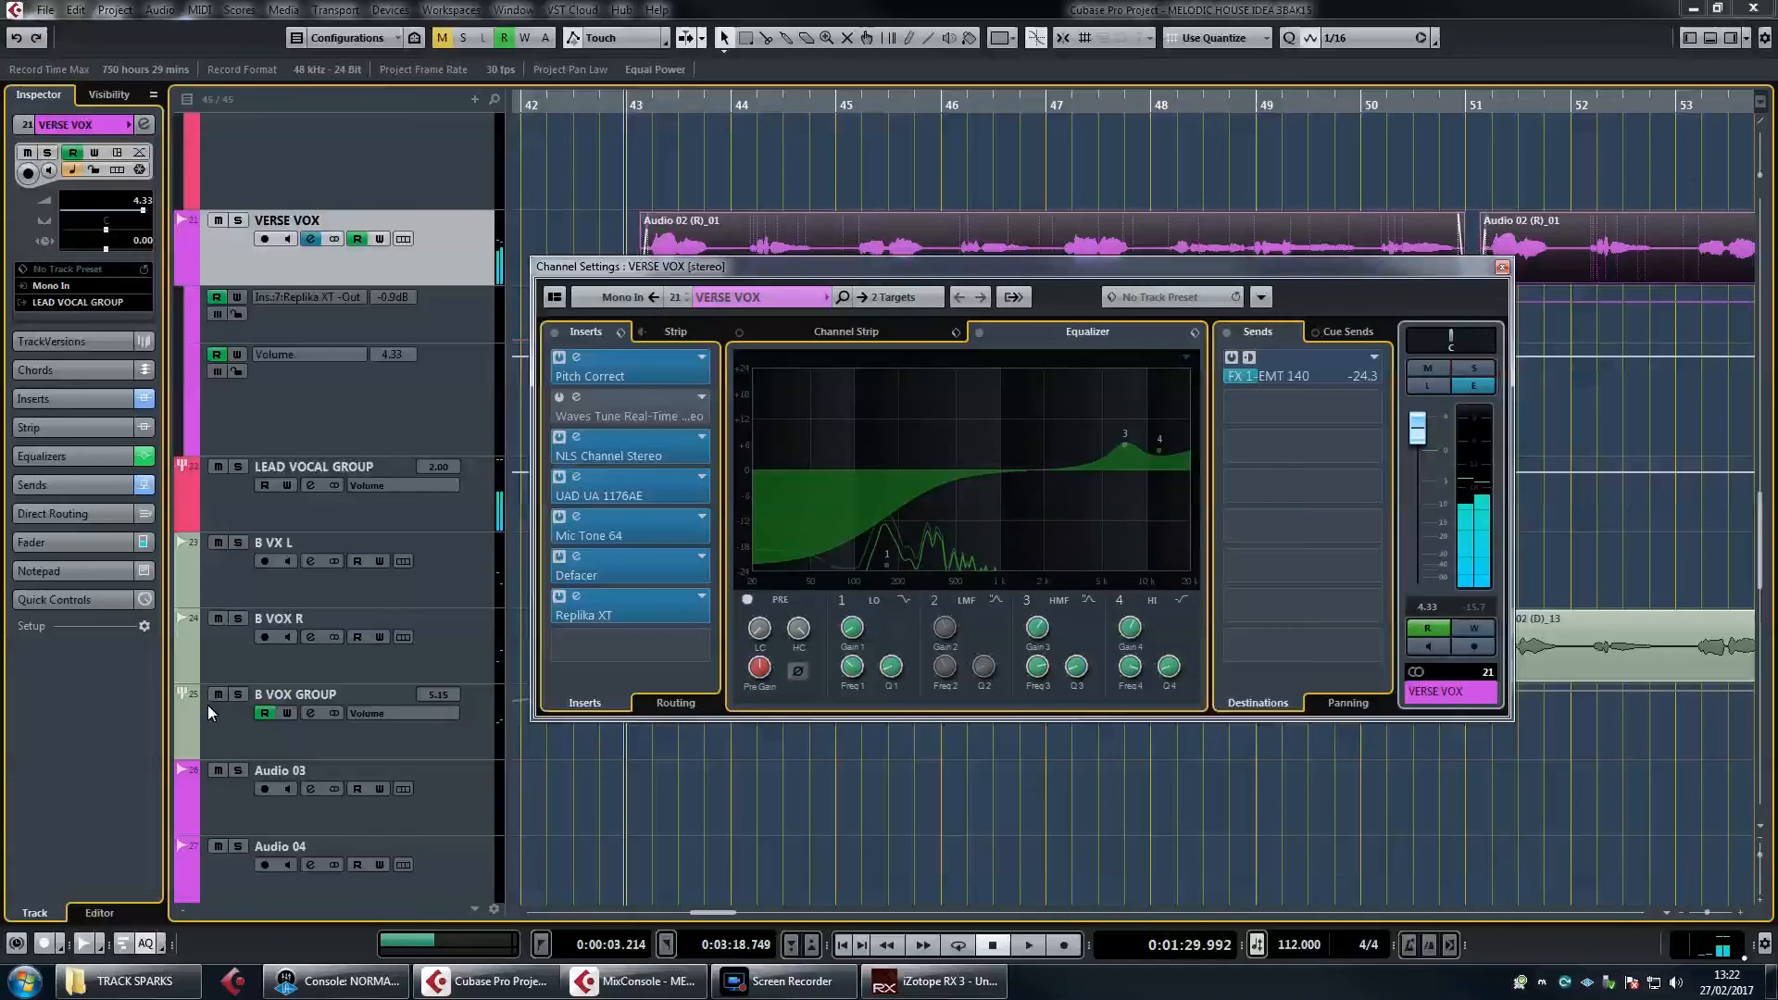
Play VERSE VOX with the full mix and raise its fader to about 4.61 dB
key("space")
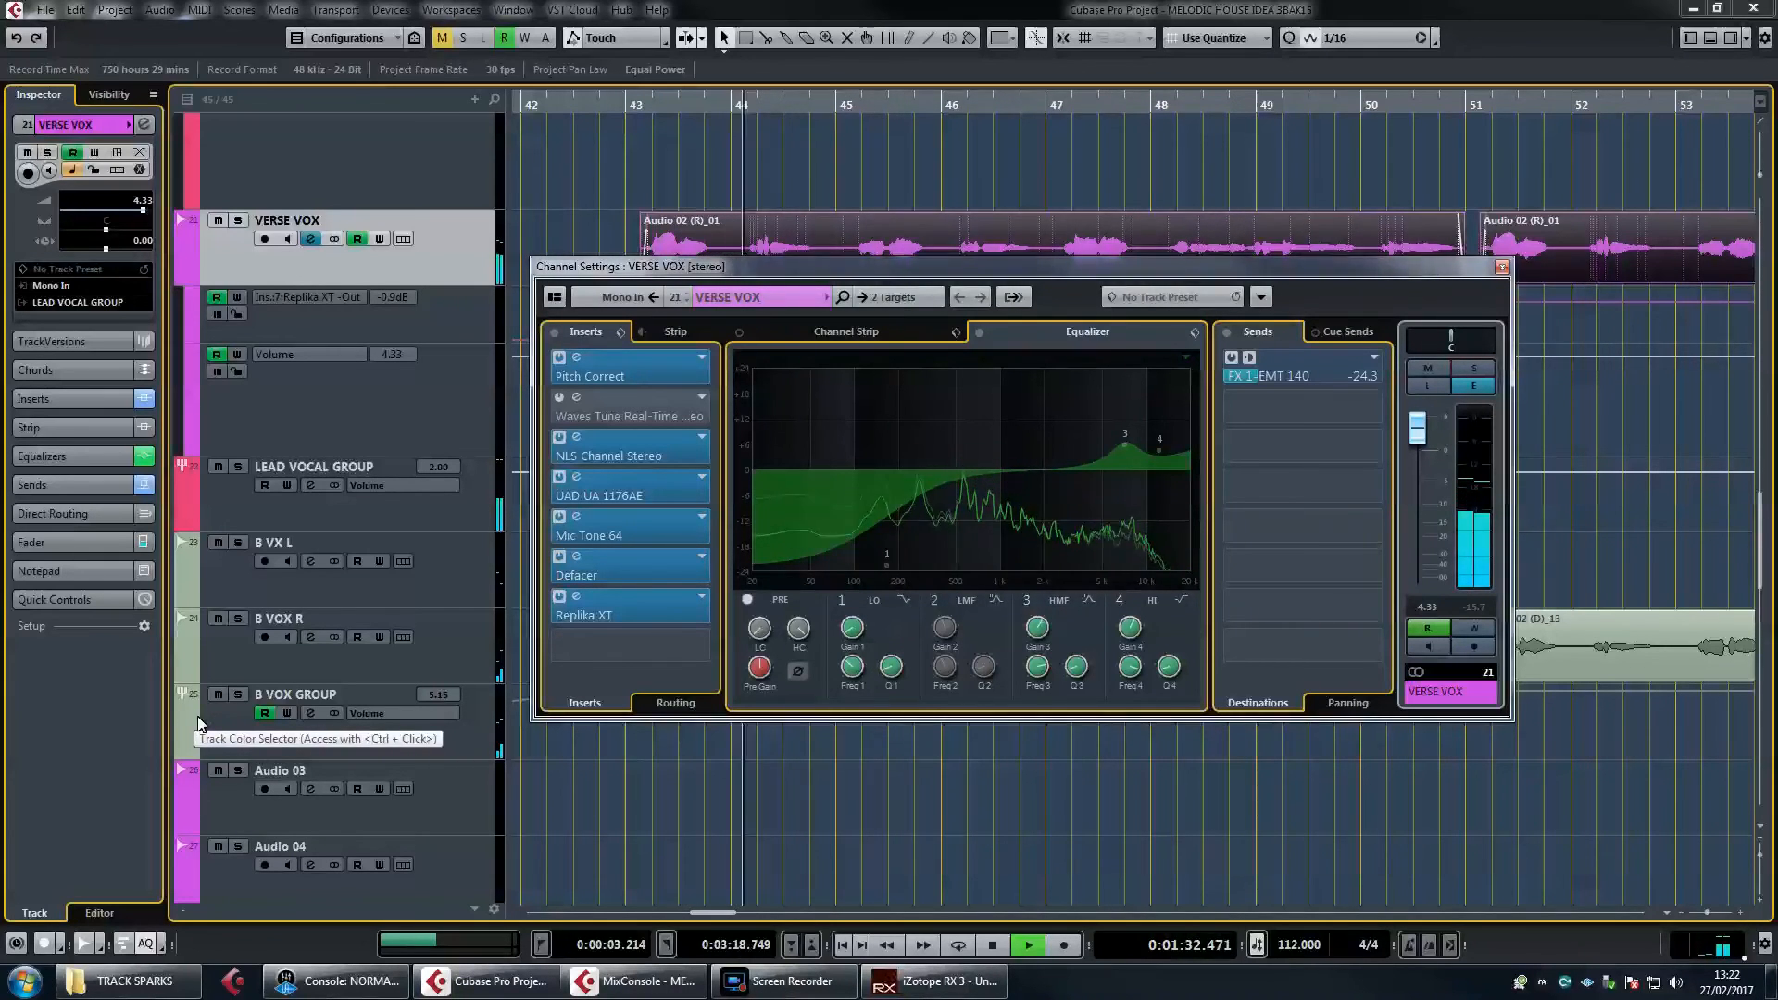
left_click_drag(1420, 438, 1420, 436)
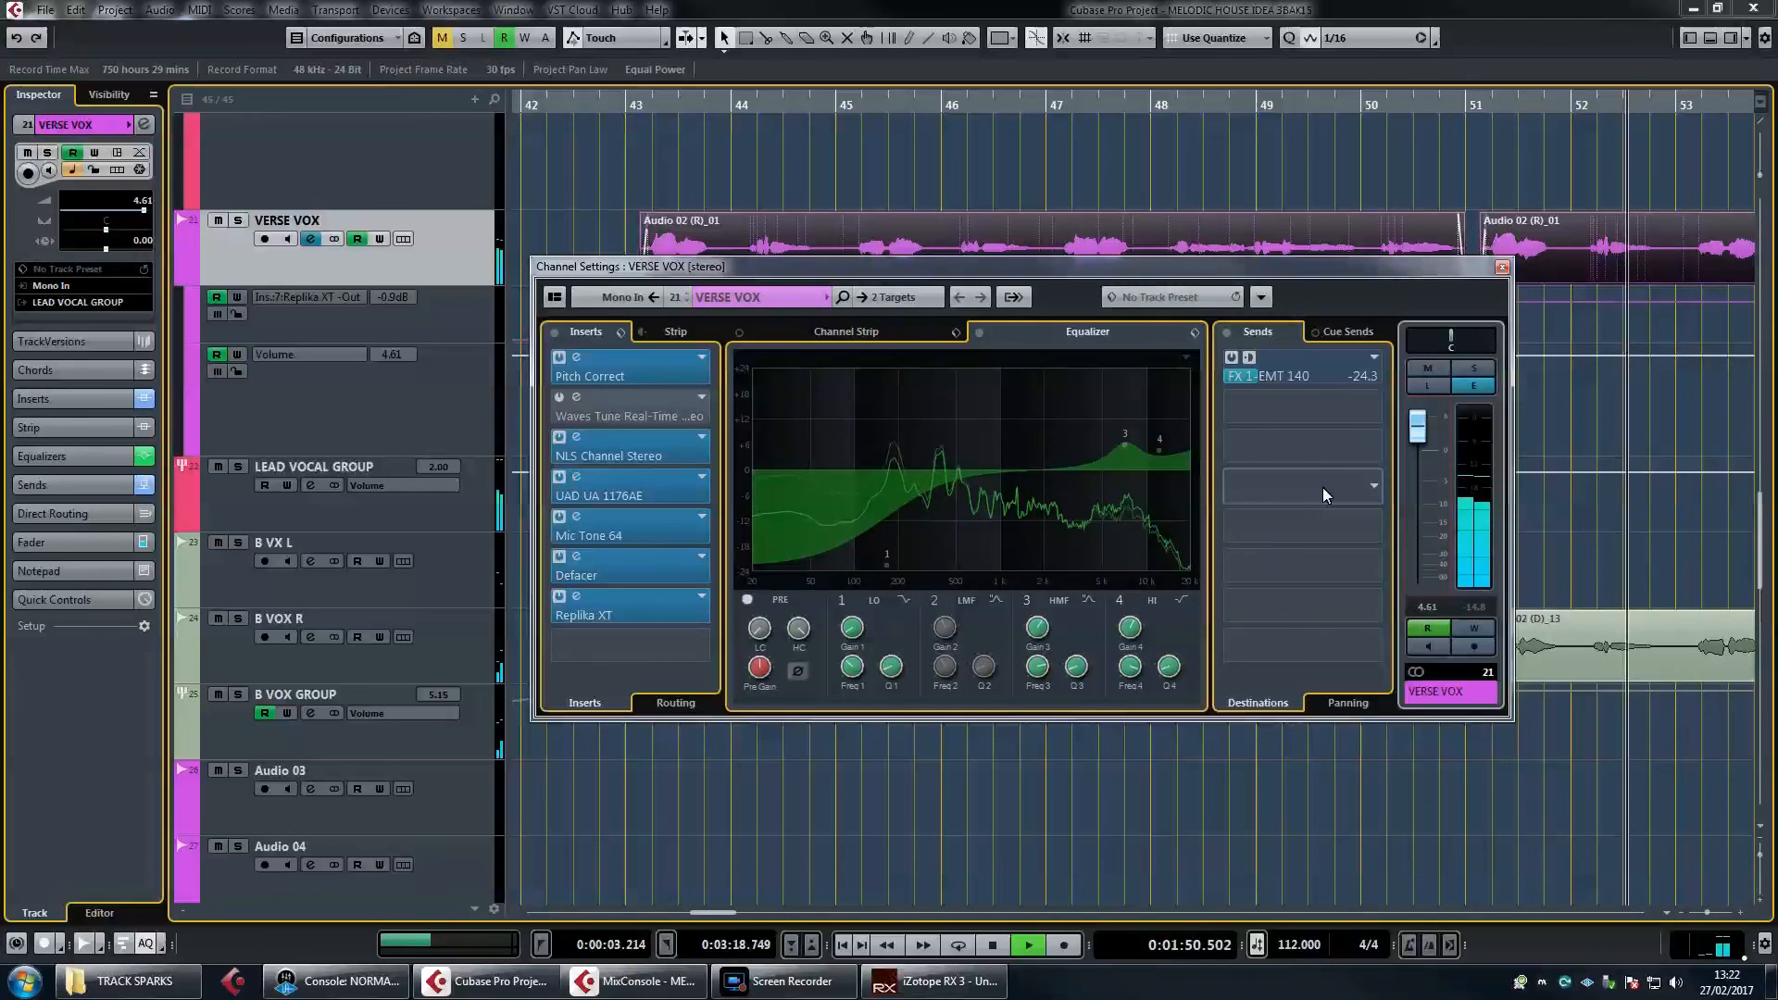
key("space")
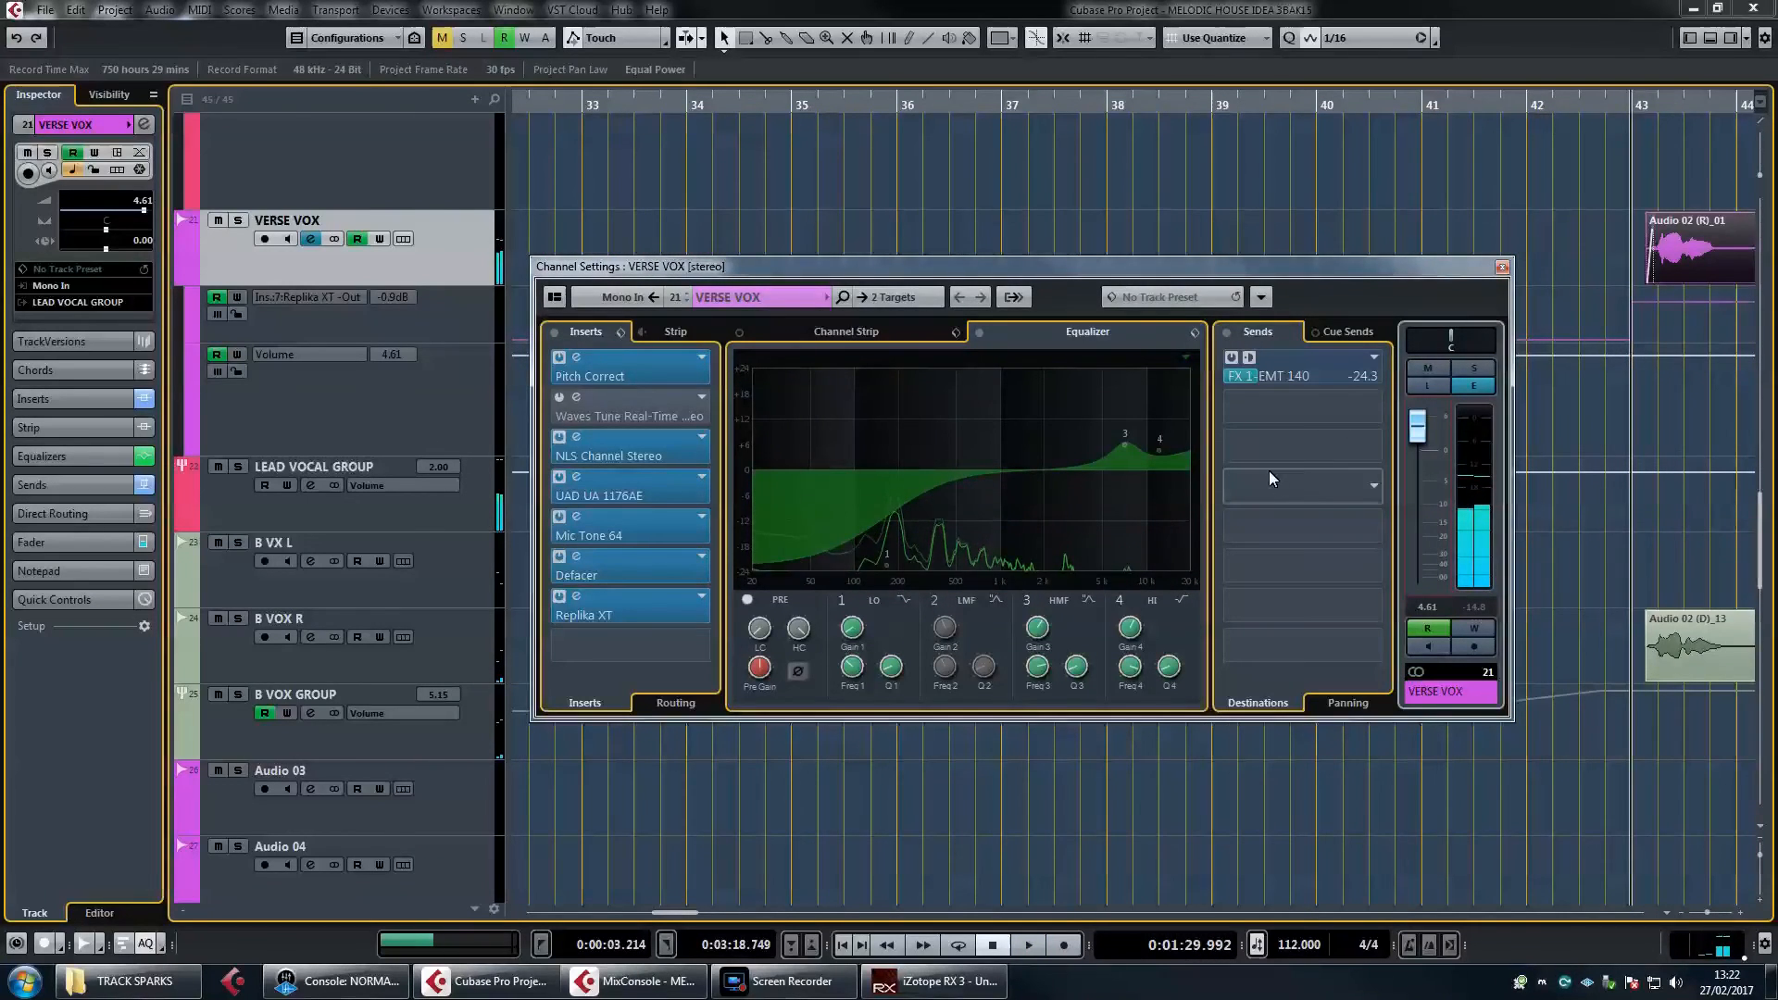
Deactivate the Replika XT insert on VERSE VOX and close its editor
left_click(563, 612)
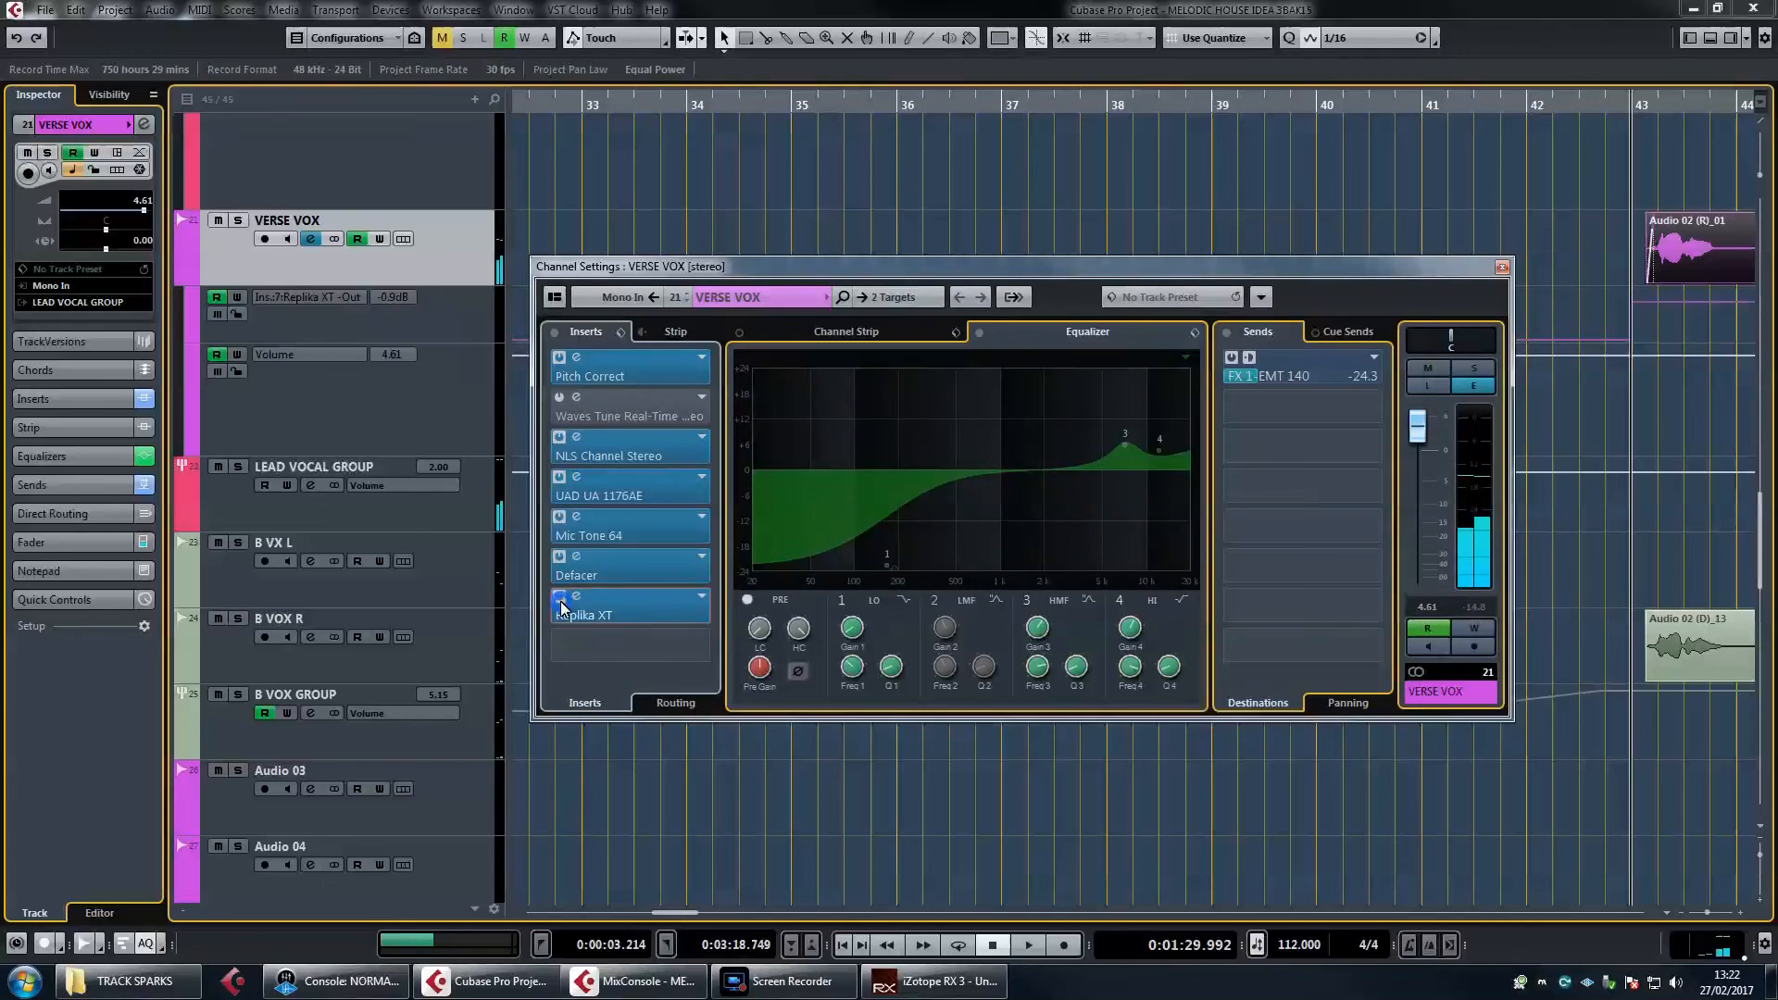
left_click(577, 597)
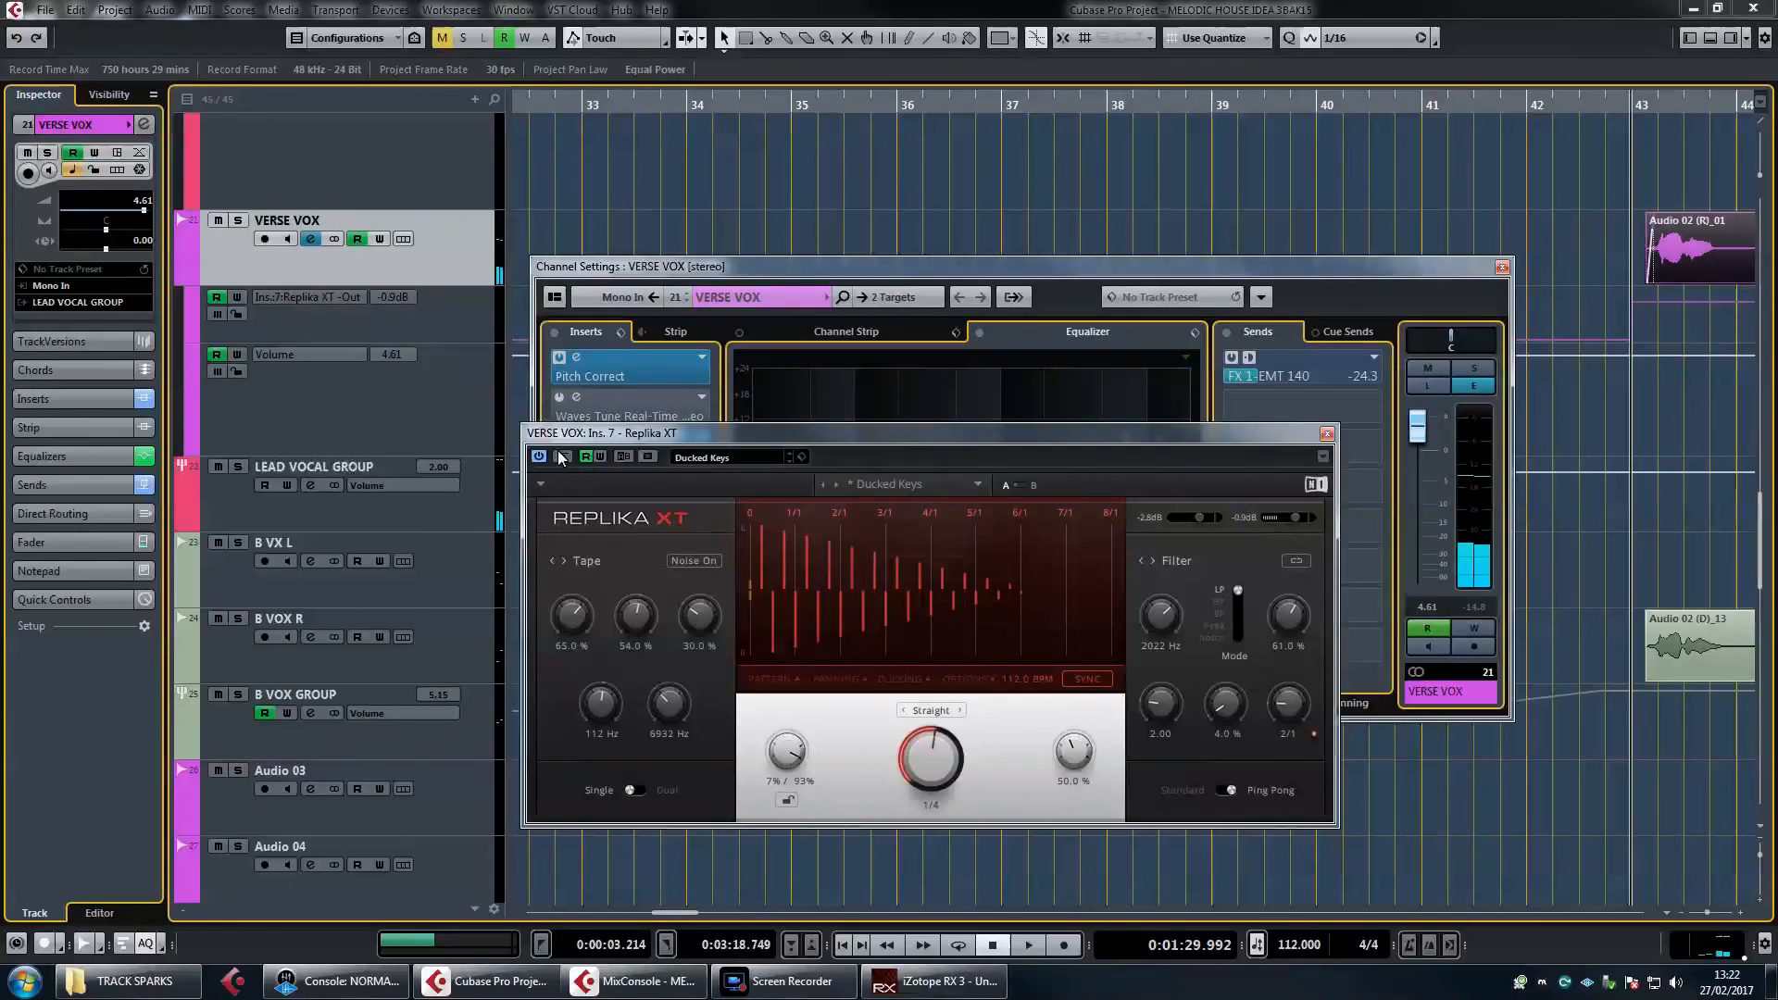
left_click(1327, 434)
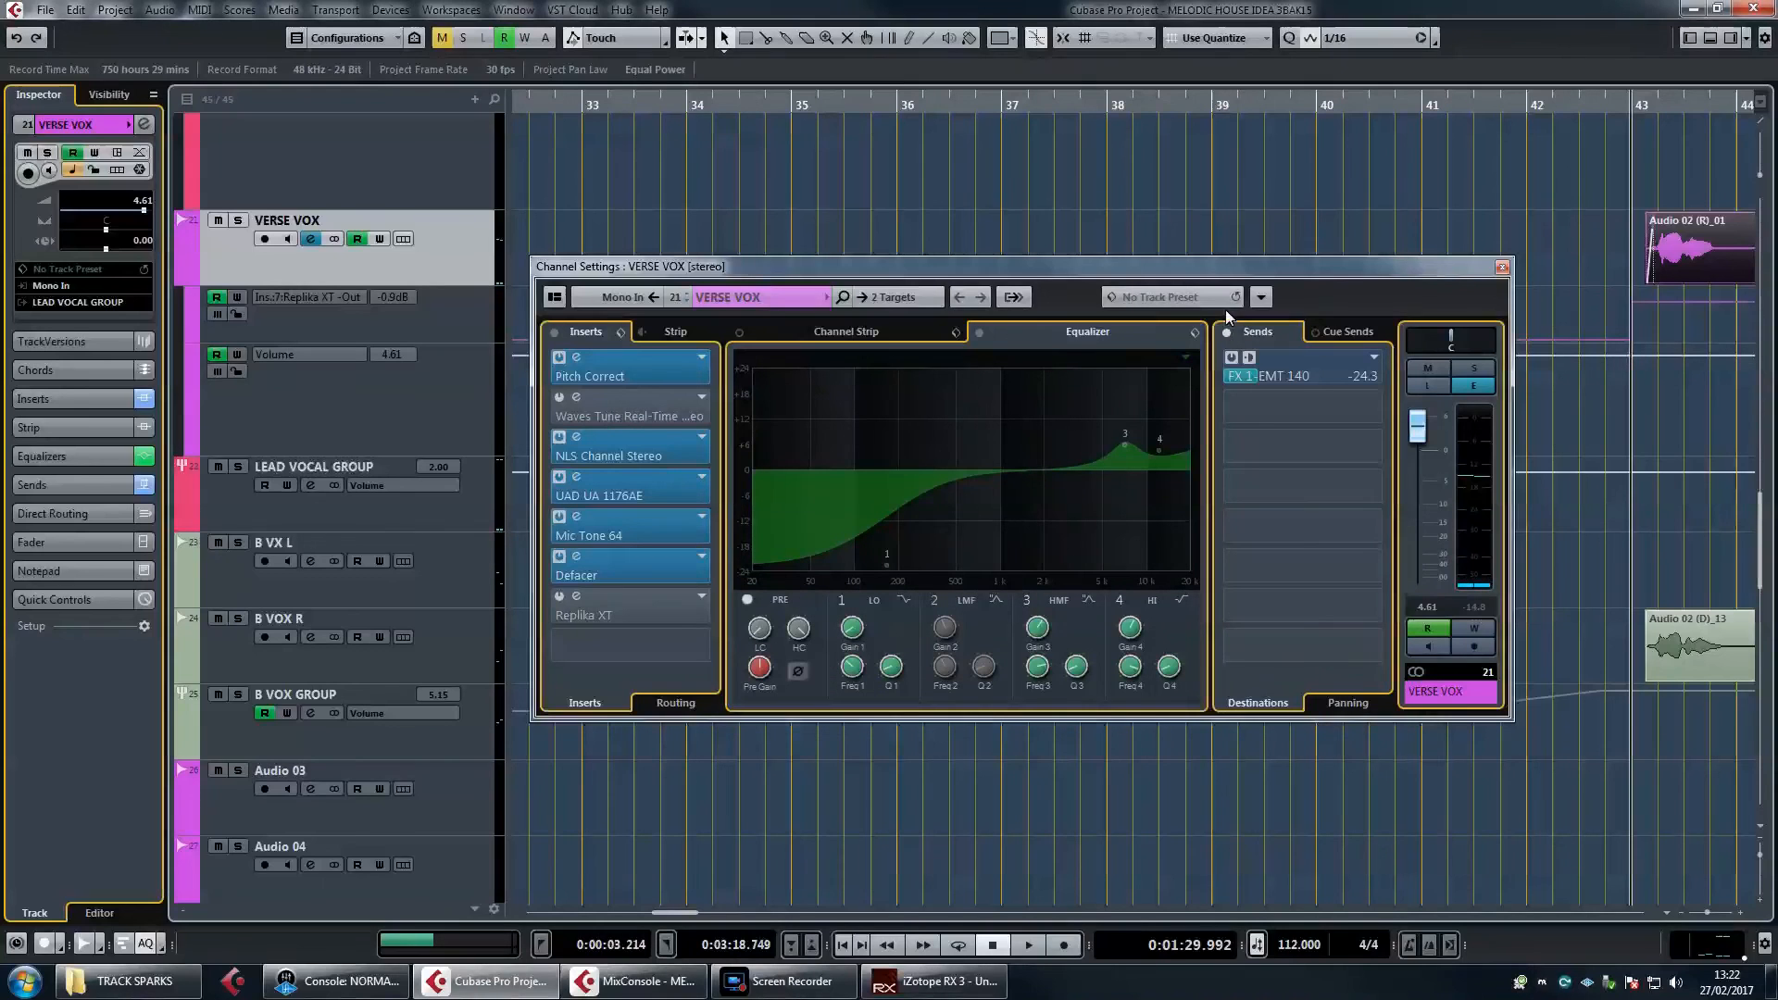
Bypass all inserts and the equalizer on VERSE VOX and audition the unprocessed vocal both in the mix and soloed
left_click(561, 359)
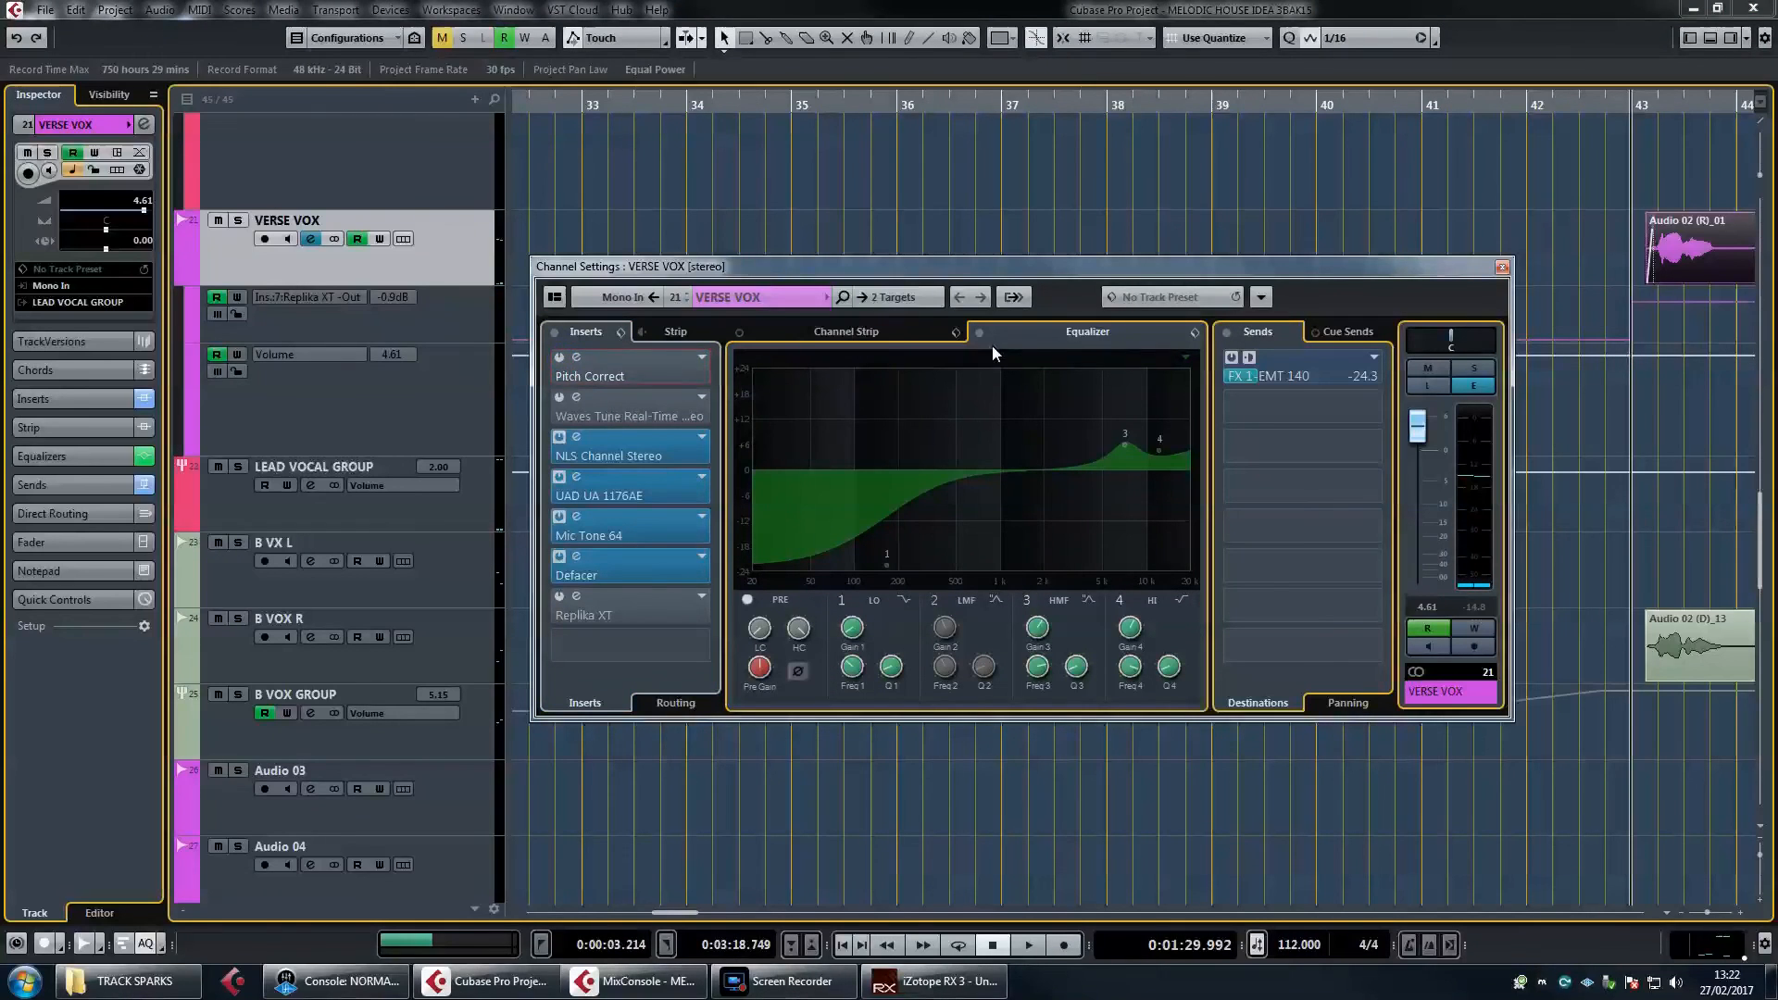
left_click(560, 359)
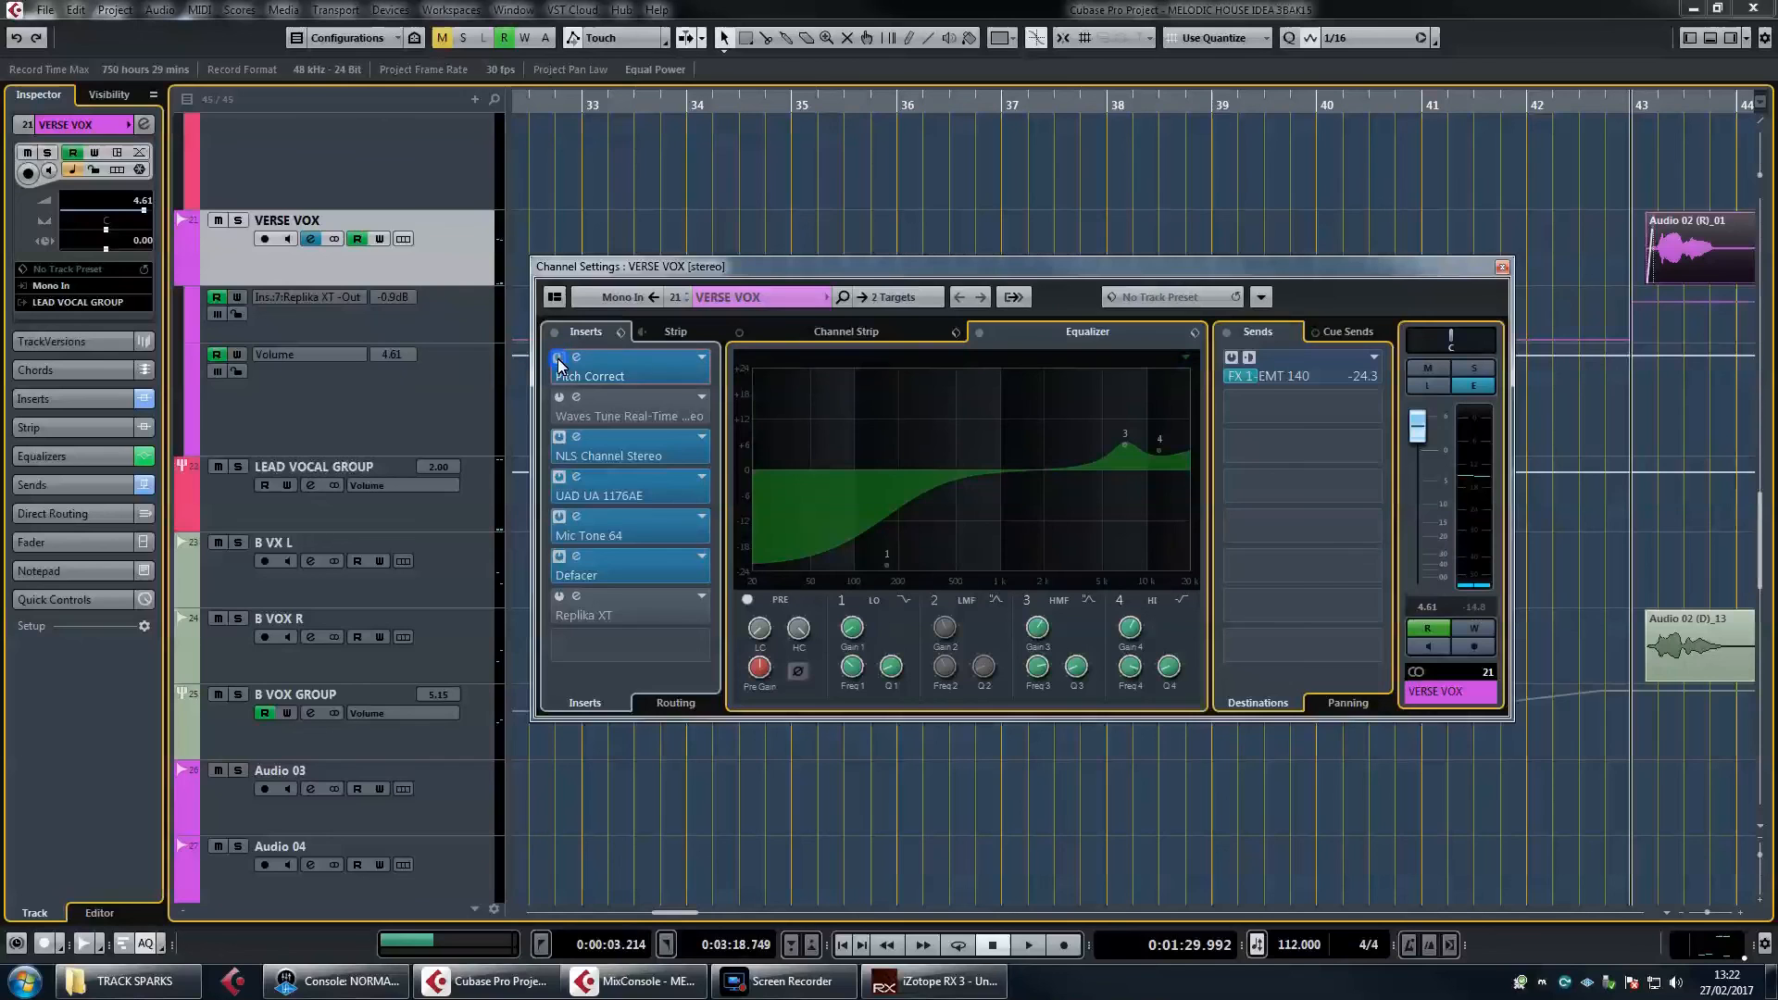
left_click(560, 332)
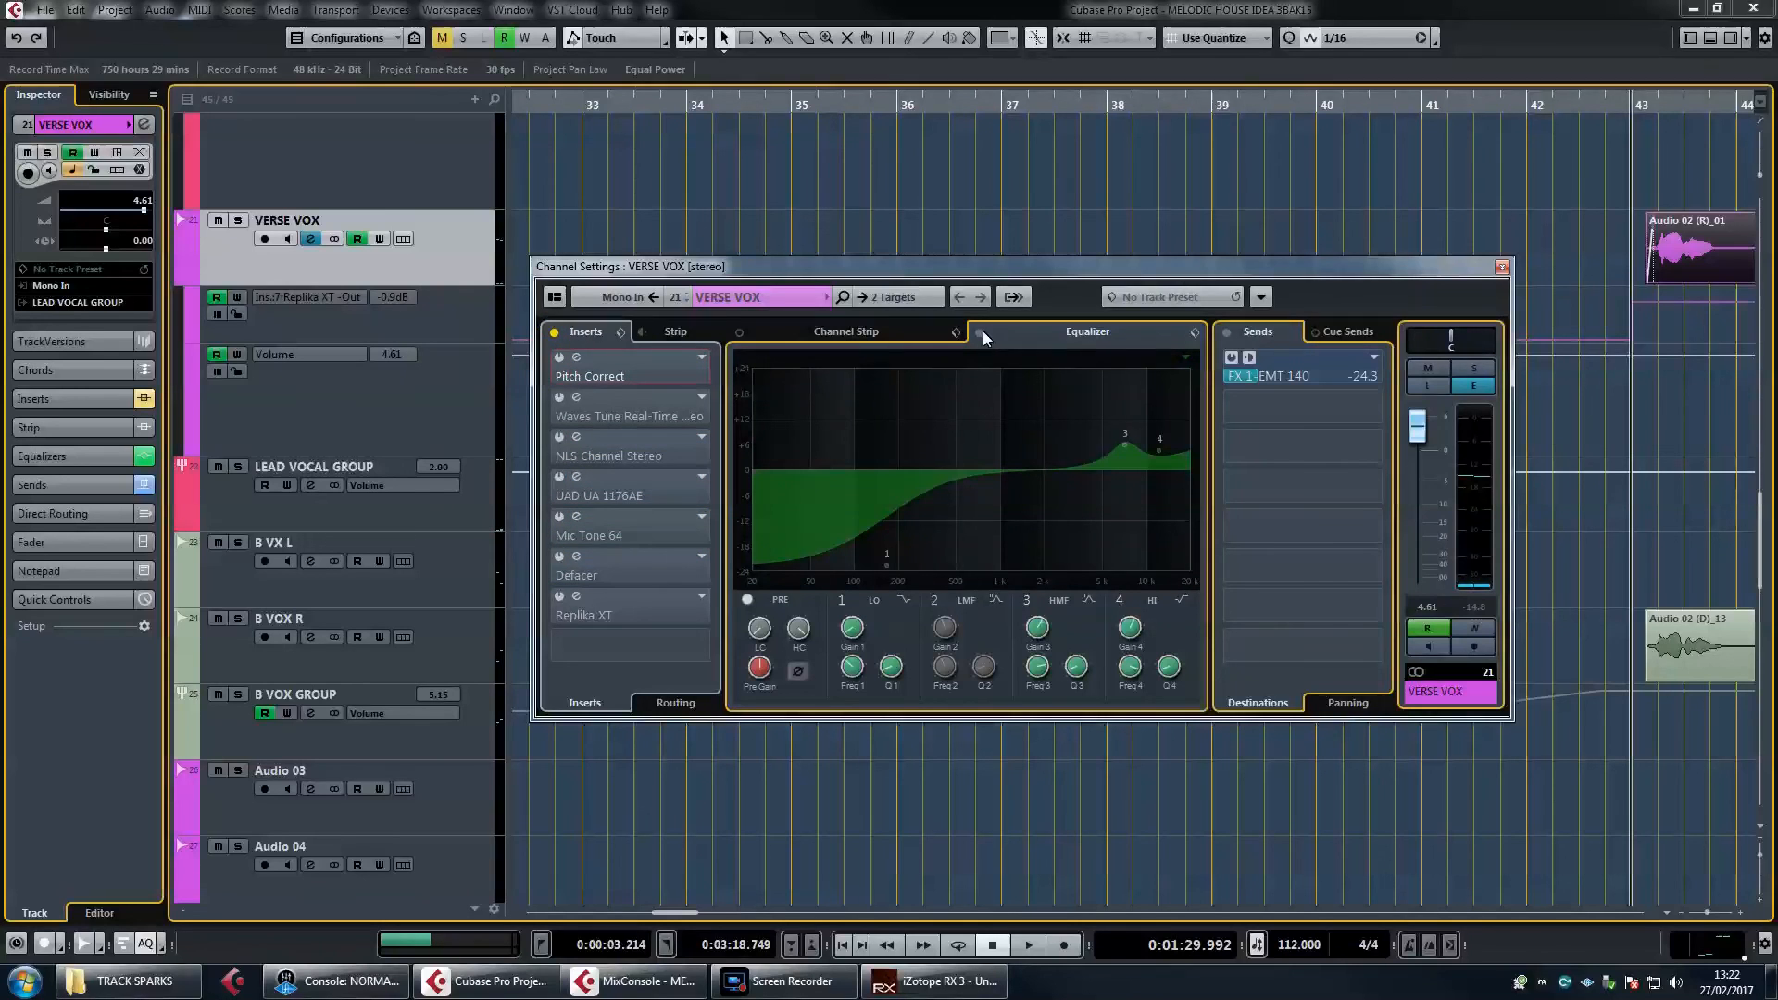
key("space")
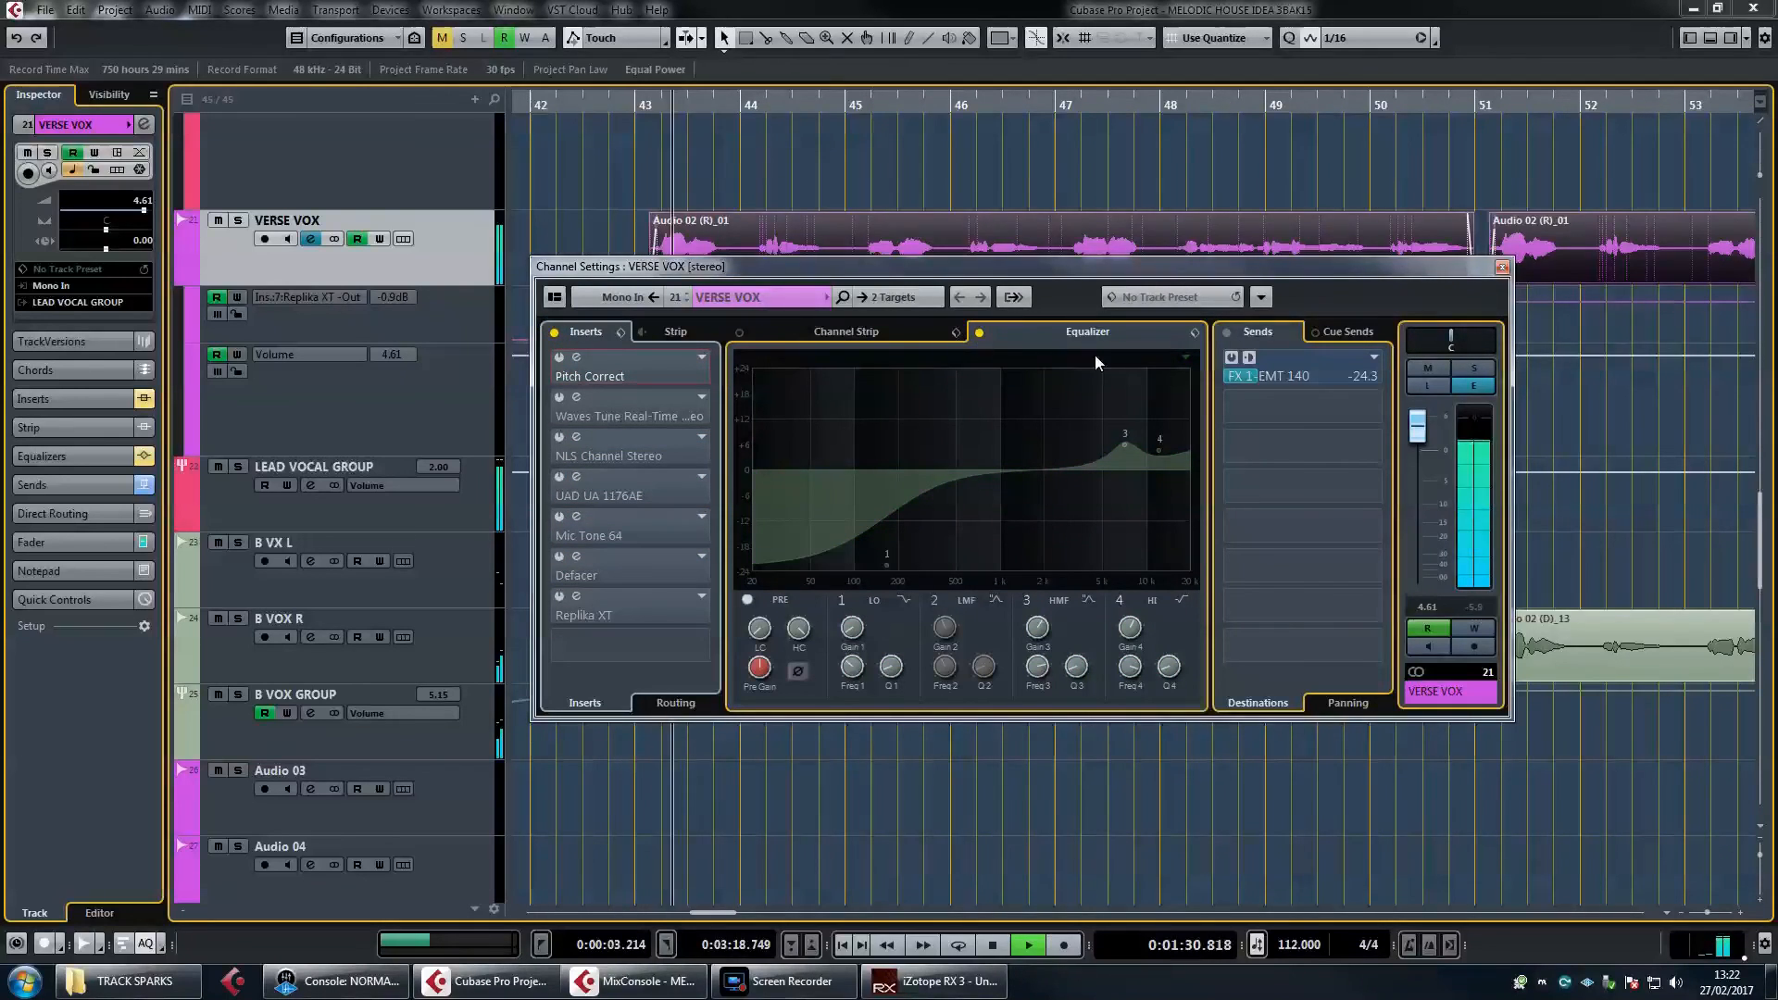
left_click(1471, 369)
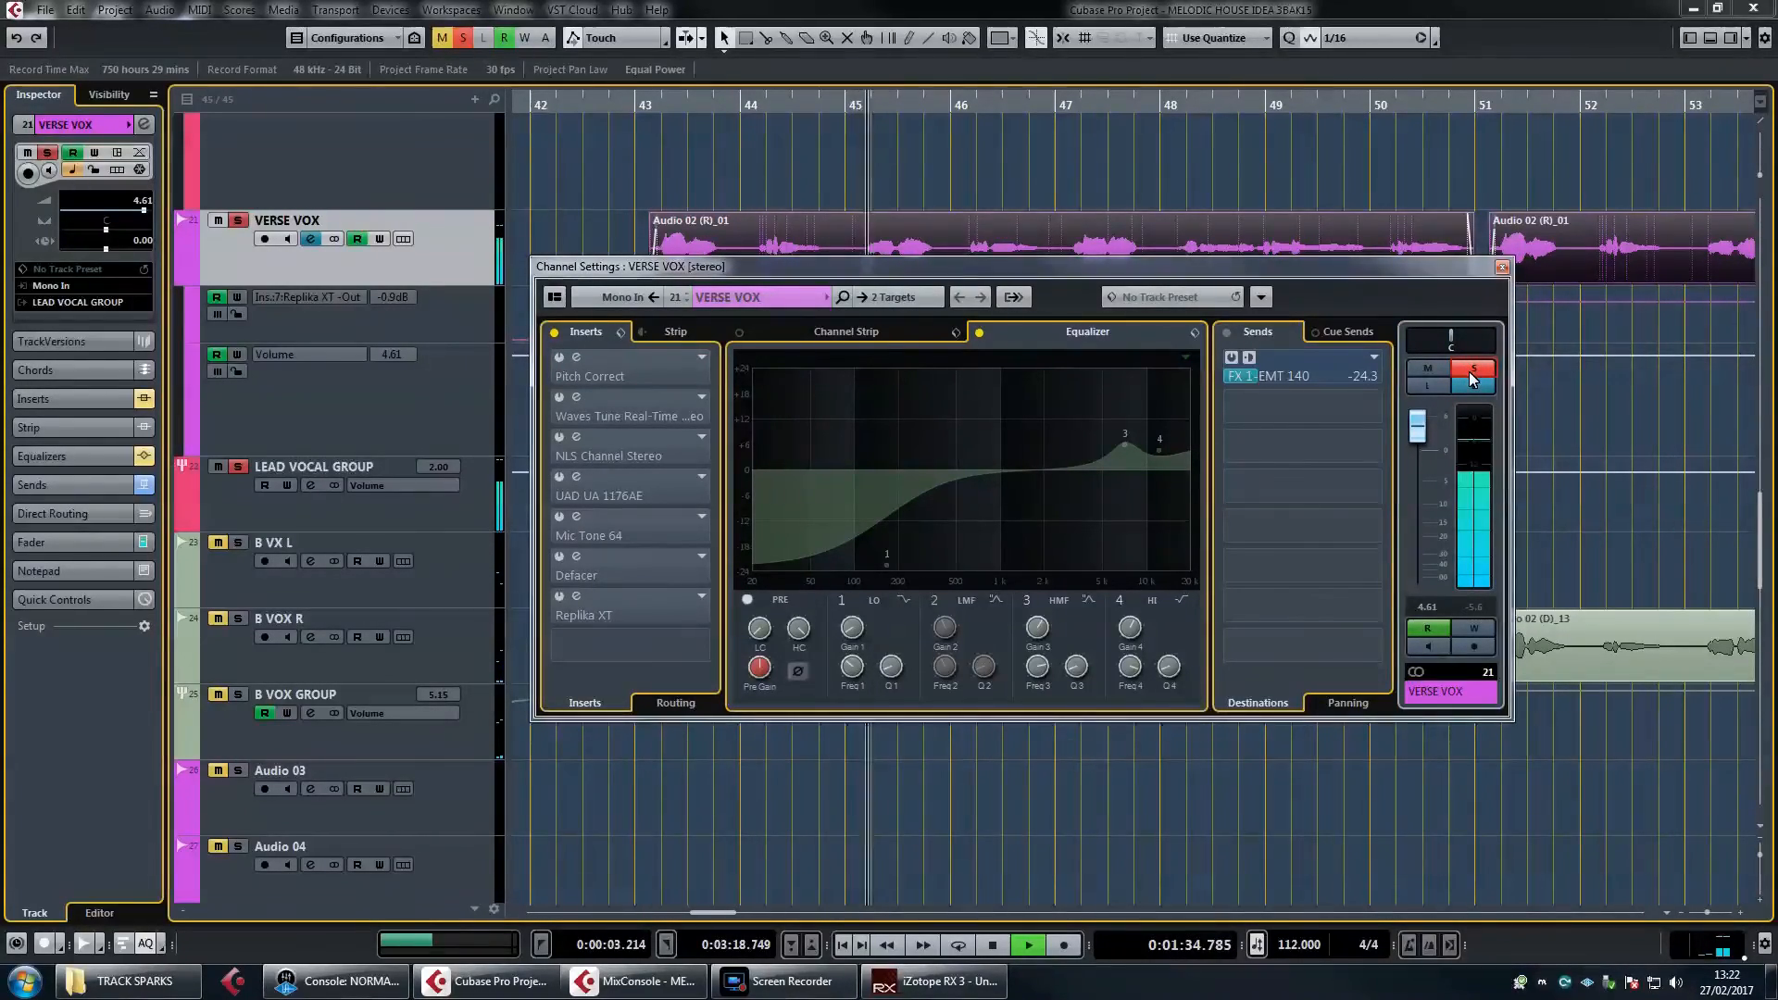
left_click(1472, 368)
key("space")
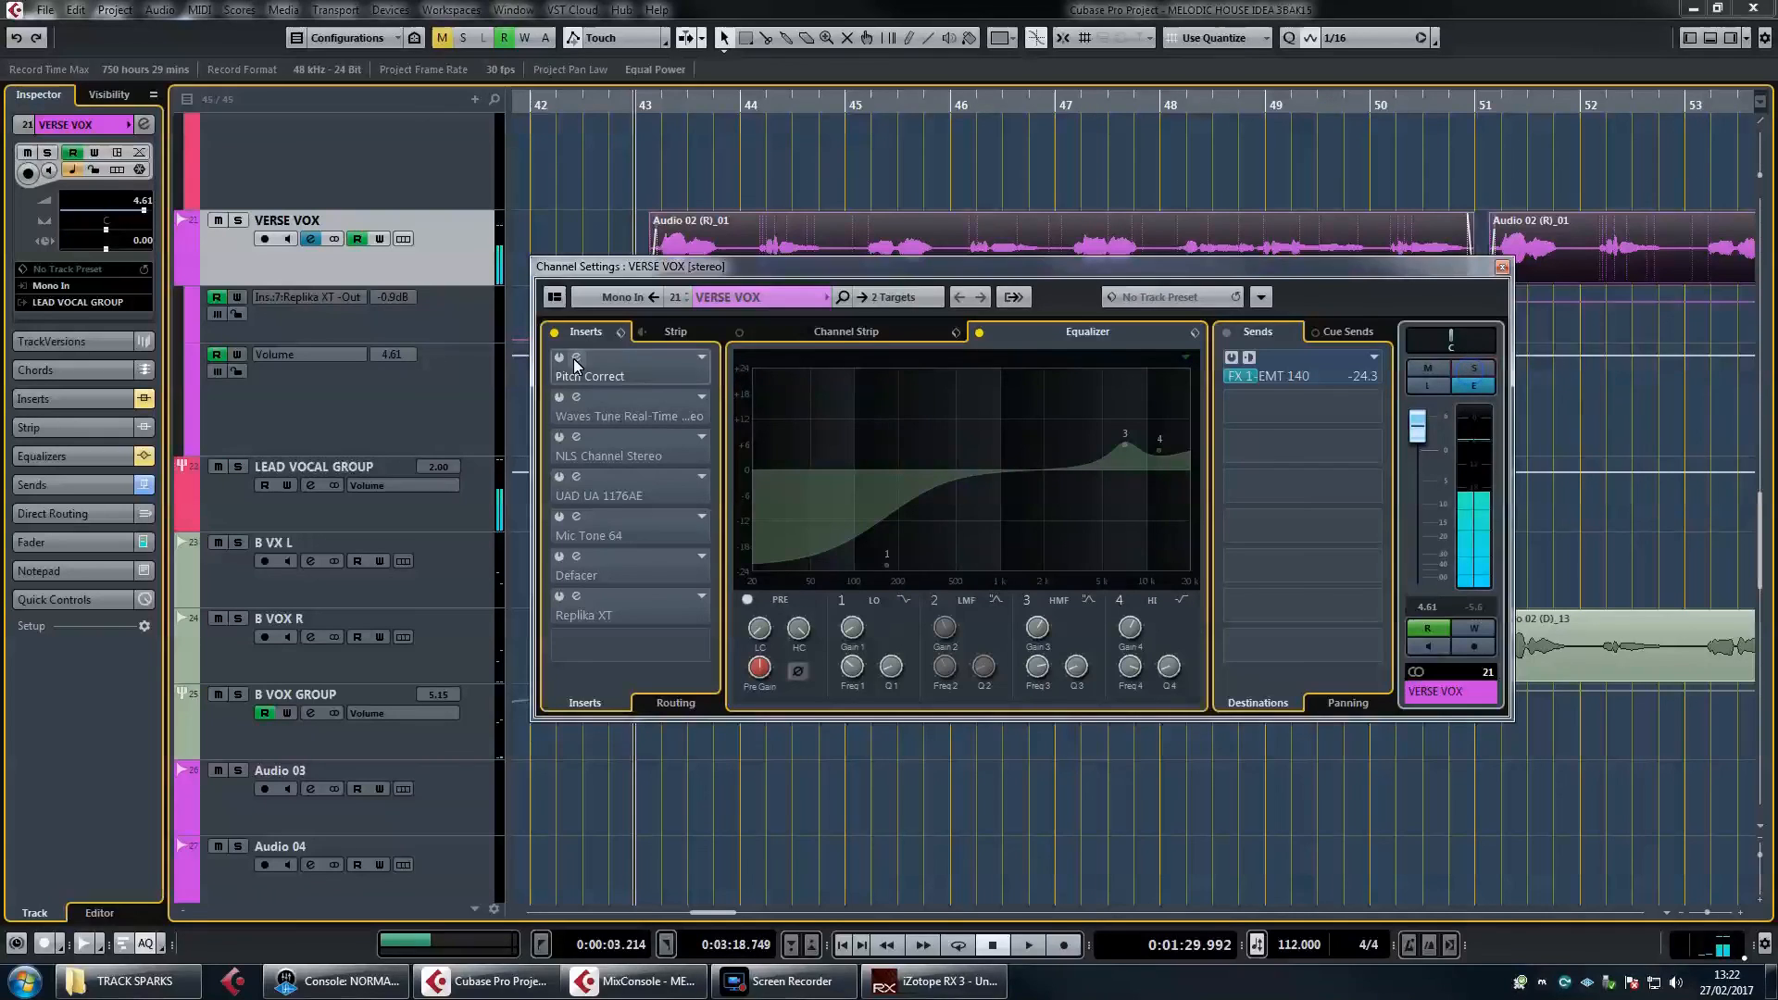
Take the inserts out of bypass, reactivate Replika XT, and re-enable the equalizer while playing VERSE VOX in the full mix
left_click(555, 333)
left_click(560, 595)
key("space")
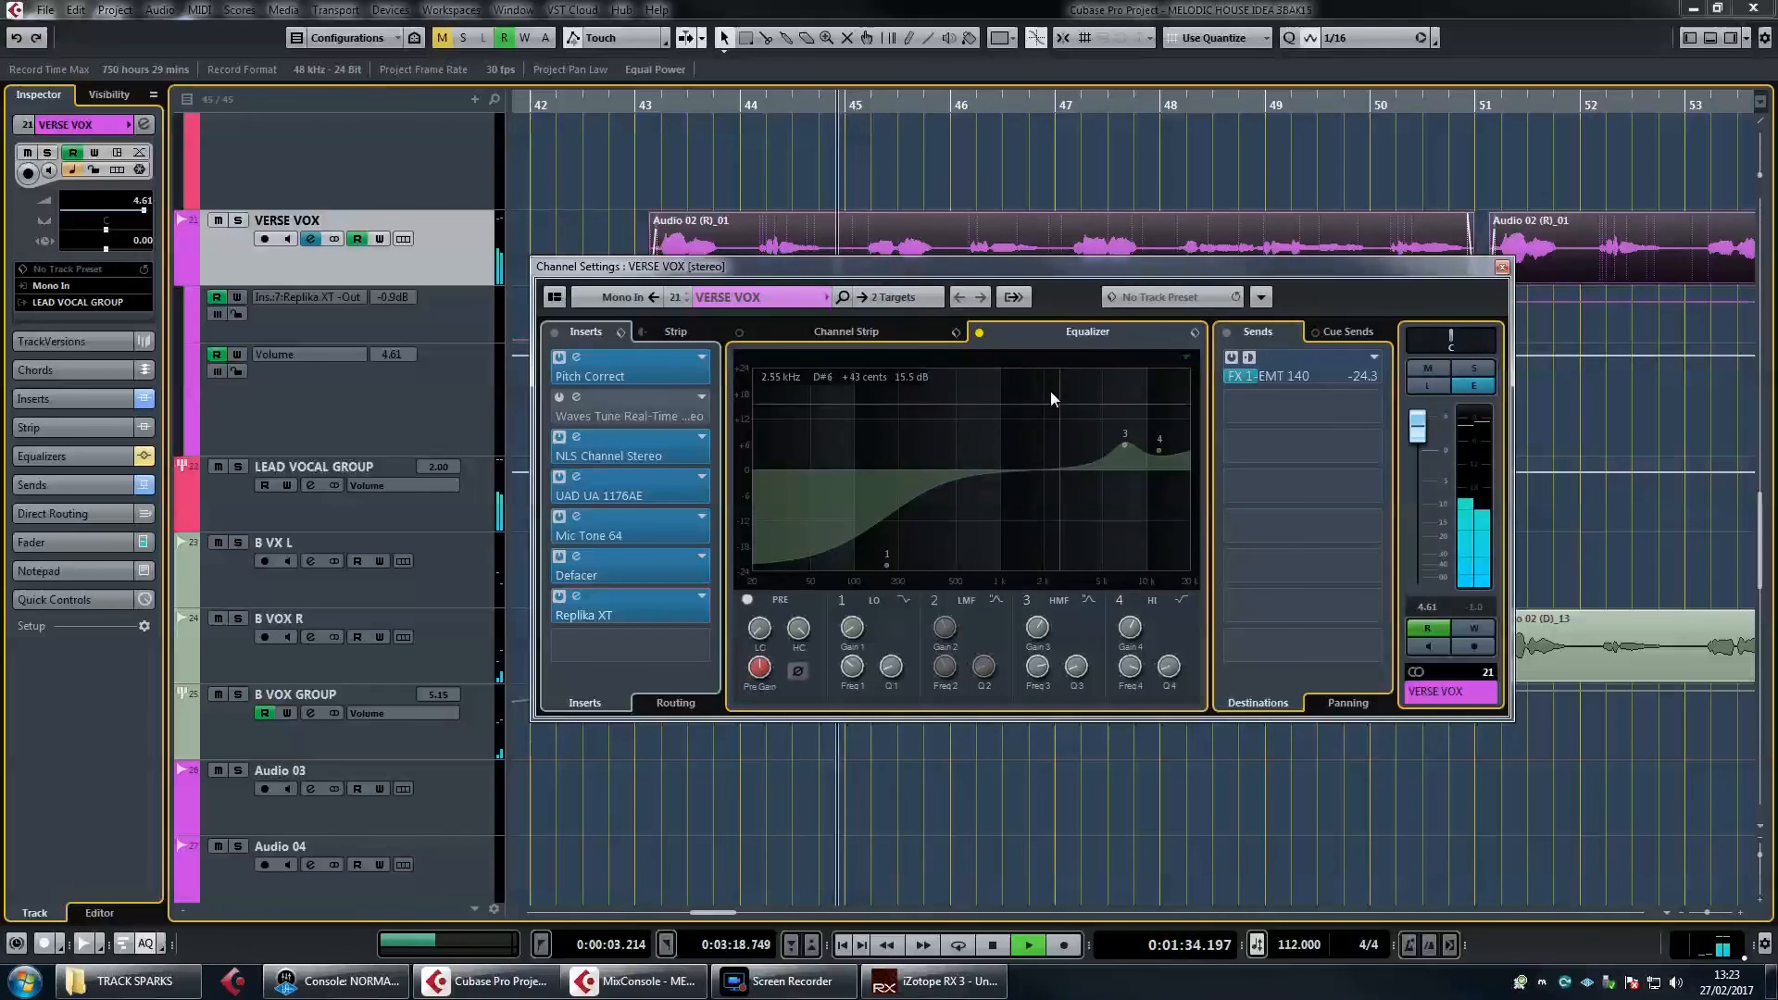
left_click(980, 333)
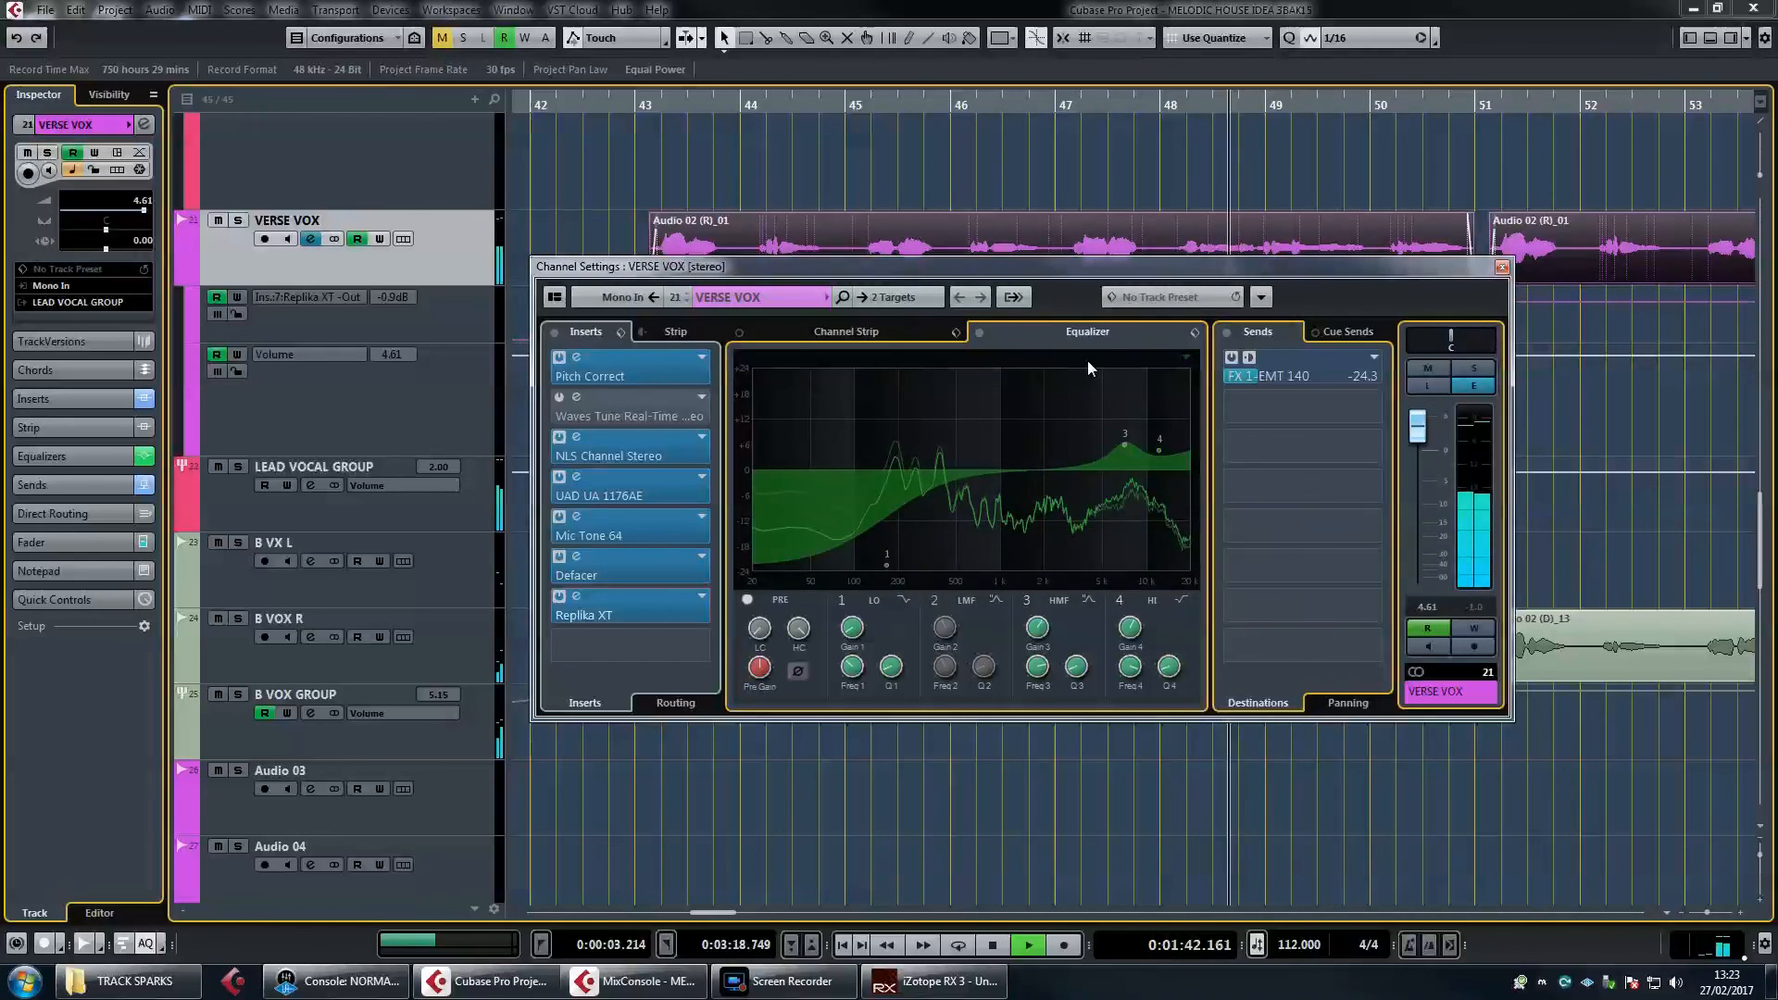
key("space")
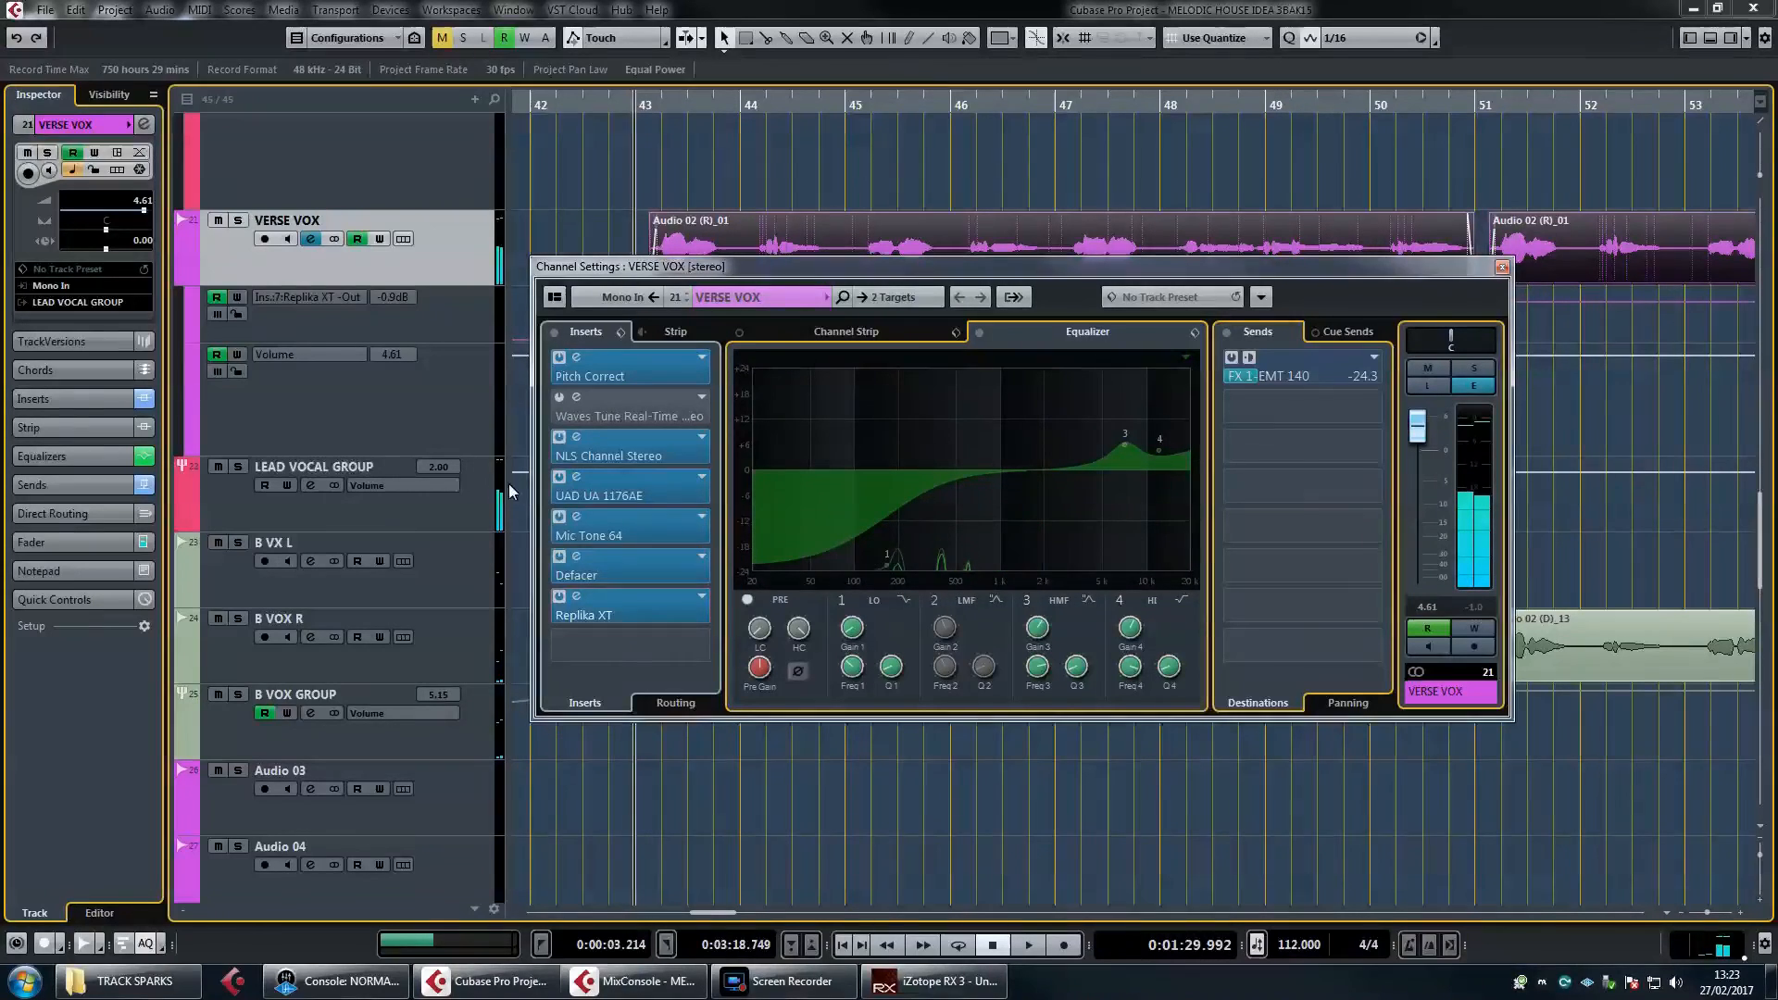
Deactivate the Replika XT insert on VERSE VOX and shift the channel settings window slightly up
left_click(559, 598)
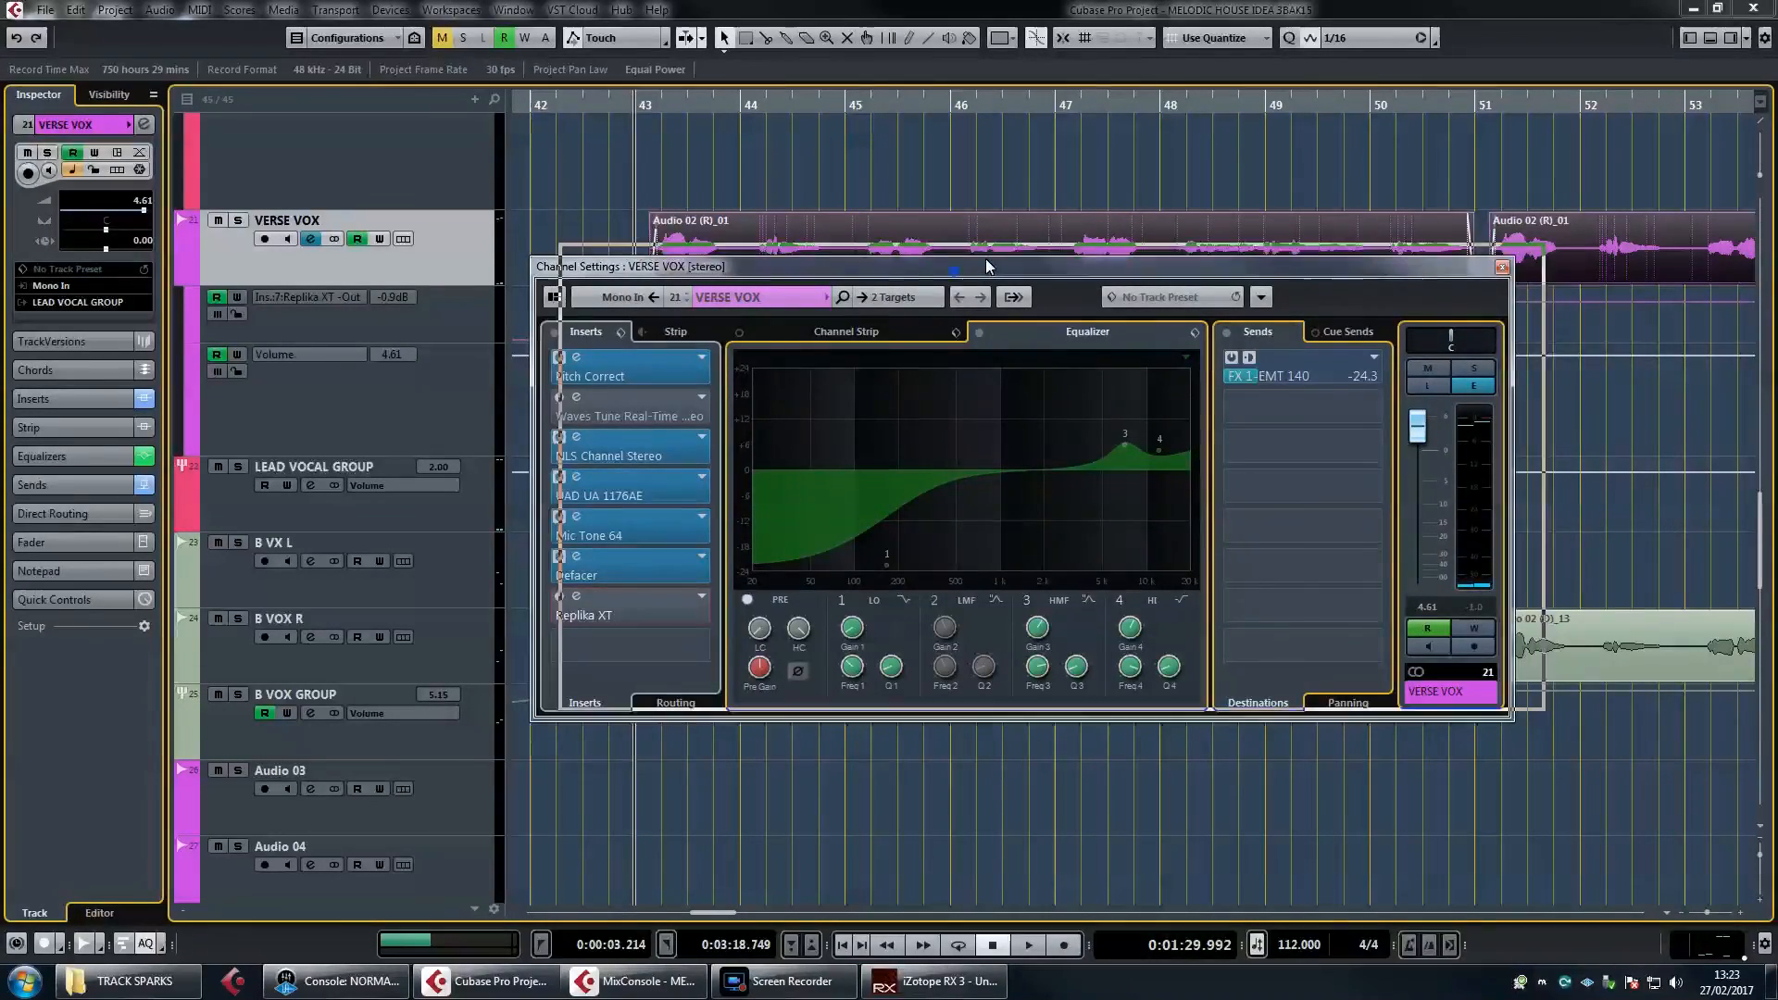
left_click_drag(986, 258, 1016, 245)
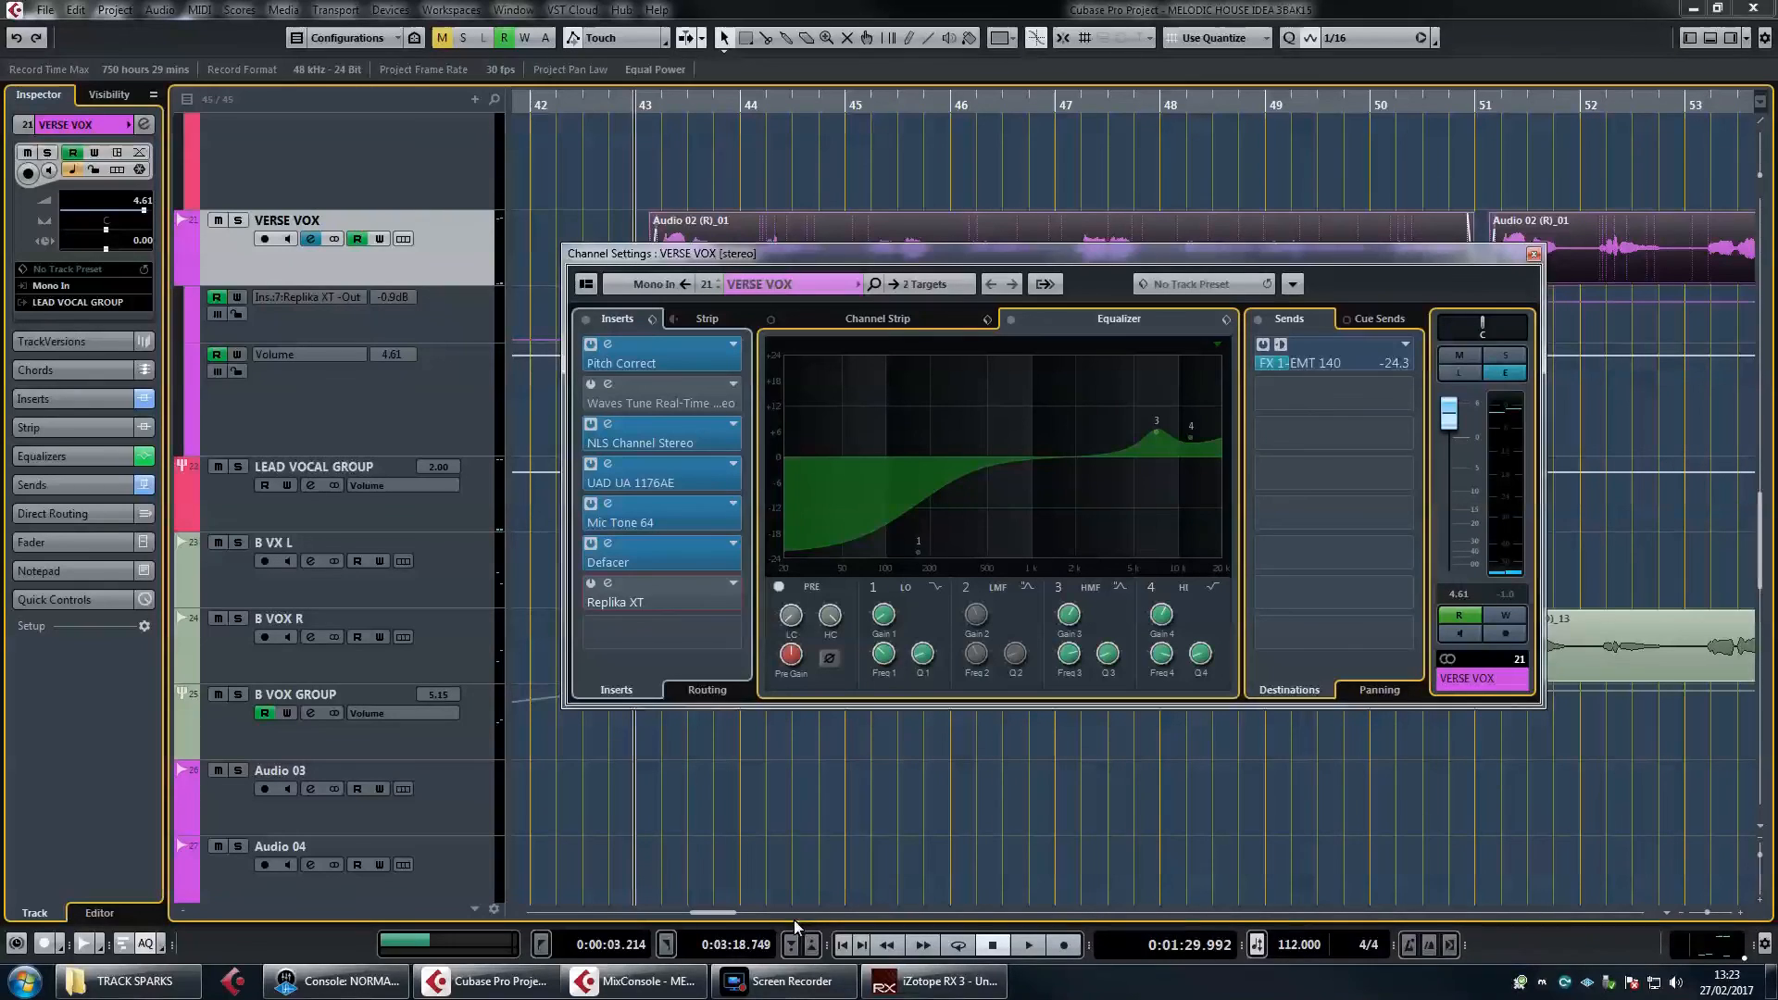